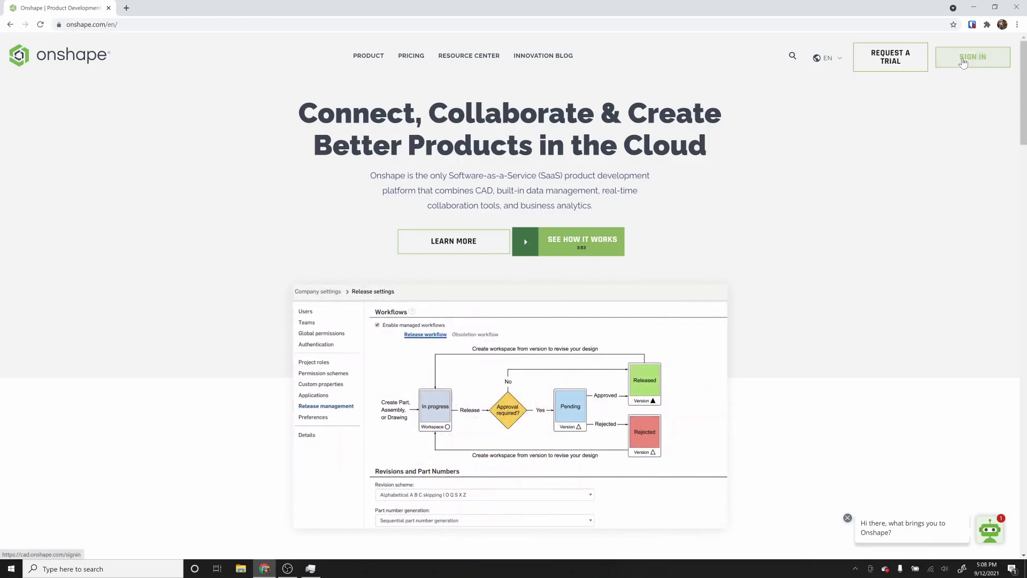
- Sign in to Onshape with the student account's saved login after unlocking the password manager with the master password
click(962, 57)
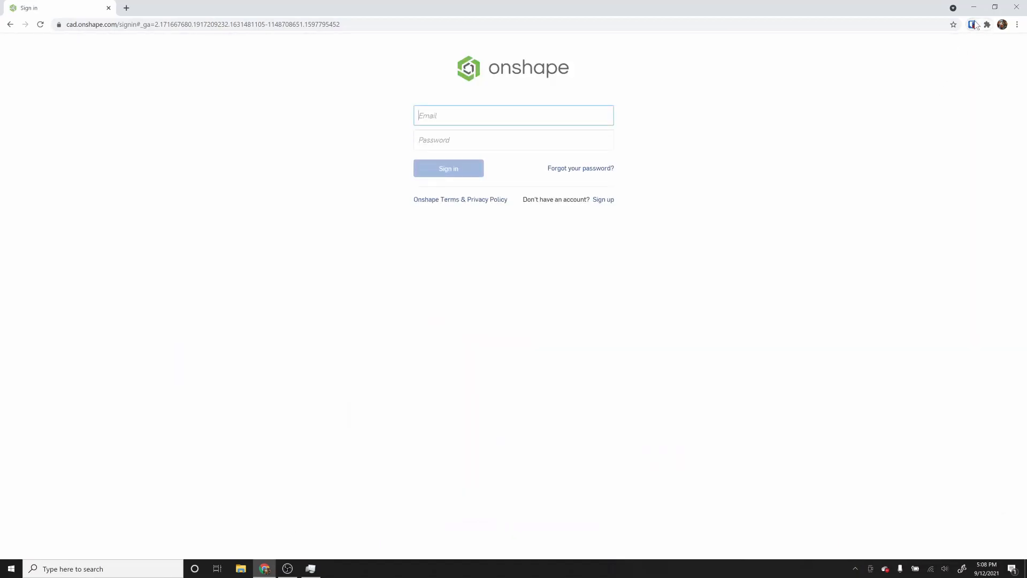
click(972, 25)
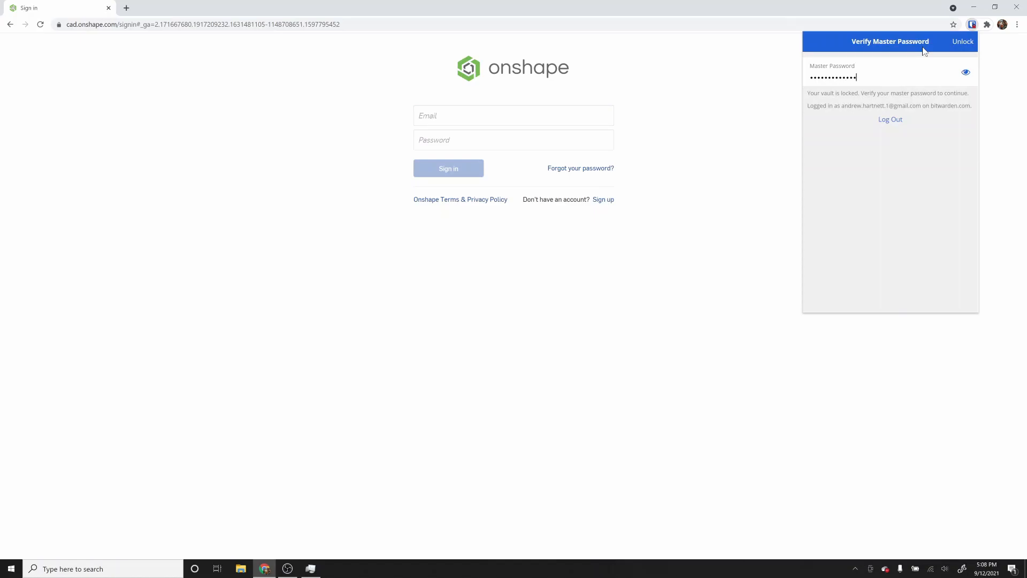
key(Return)
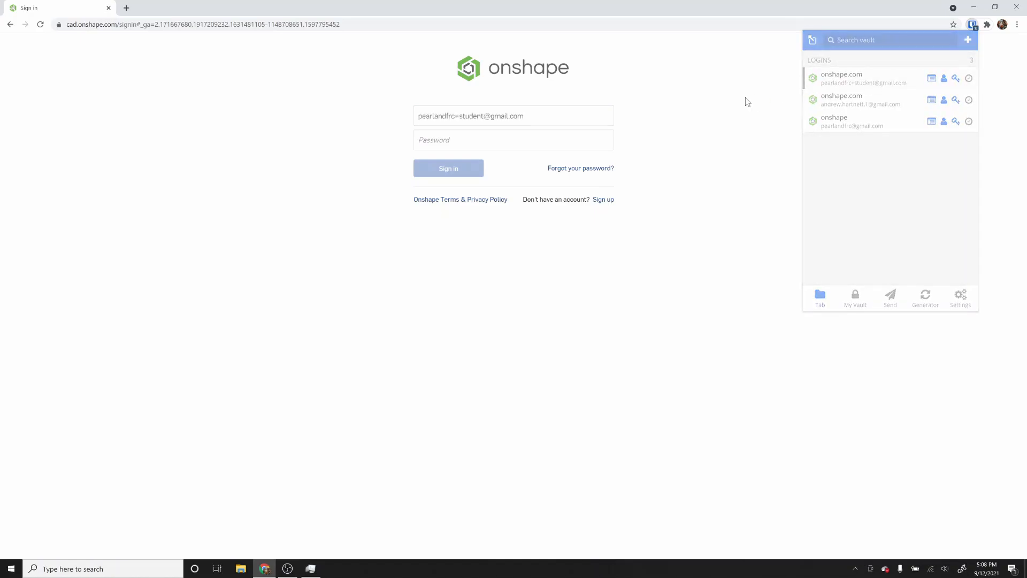
click(446, 169)
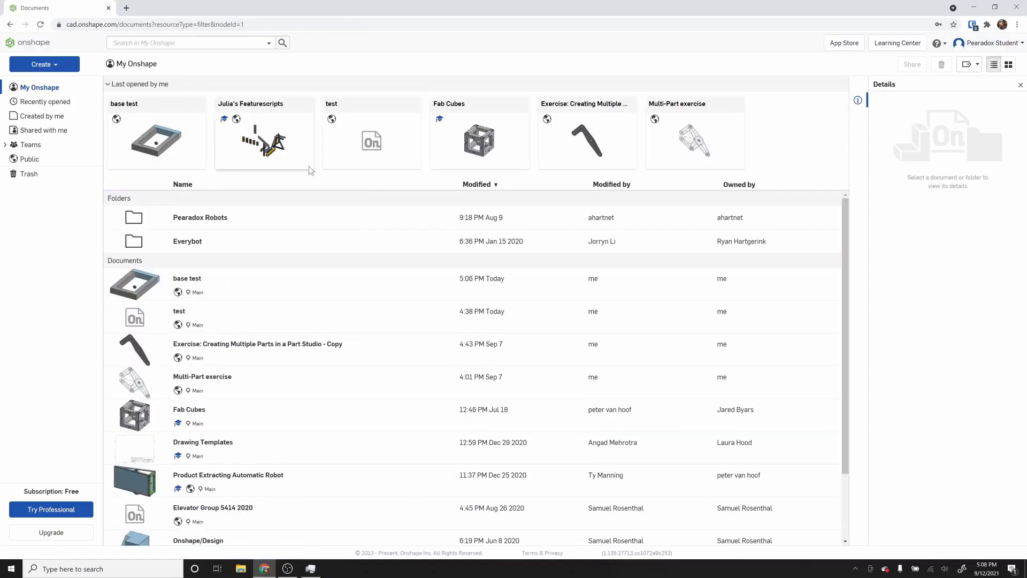
click(45, 64)
click(48, 83)
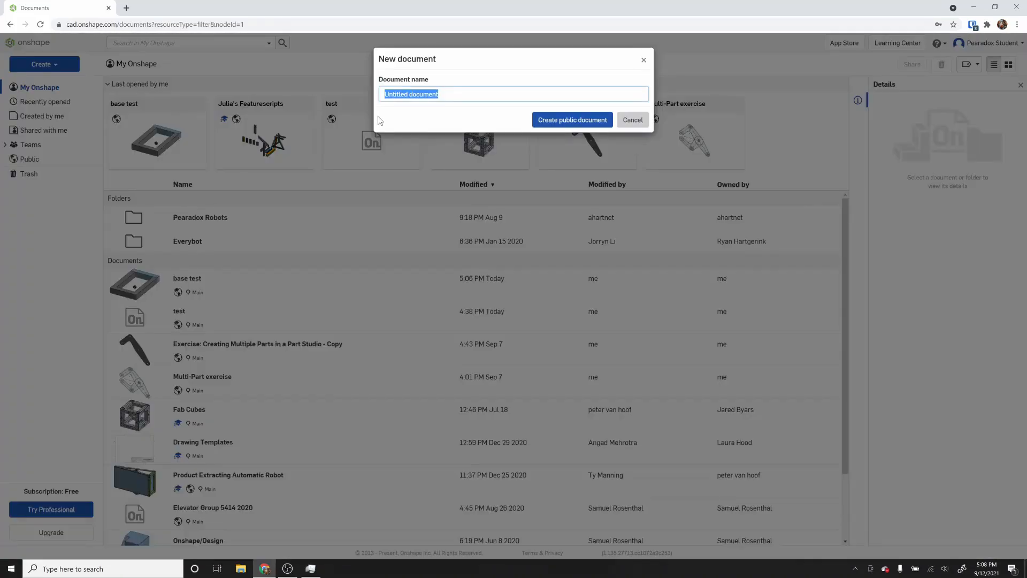
click(632, 118)
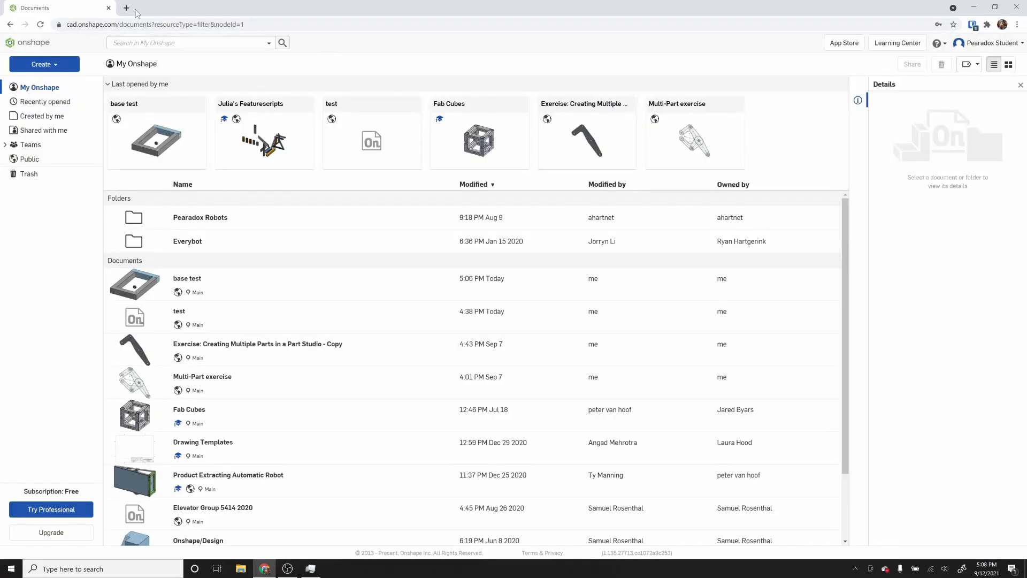
- Open the onshape4frc.com website in a new browser tab
click(126, 7)
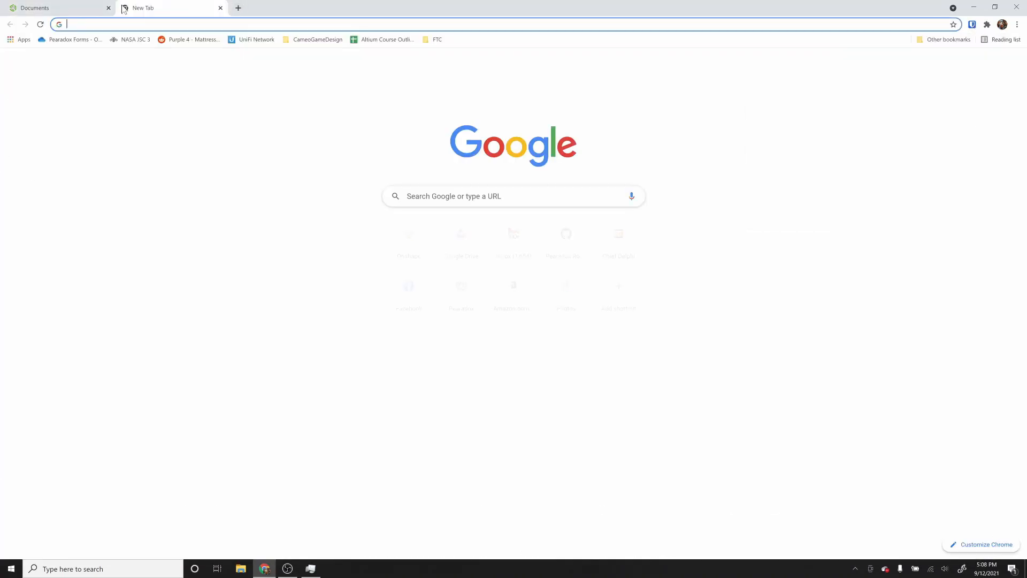
text(onshape.c)
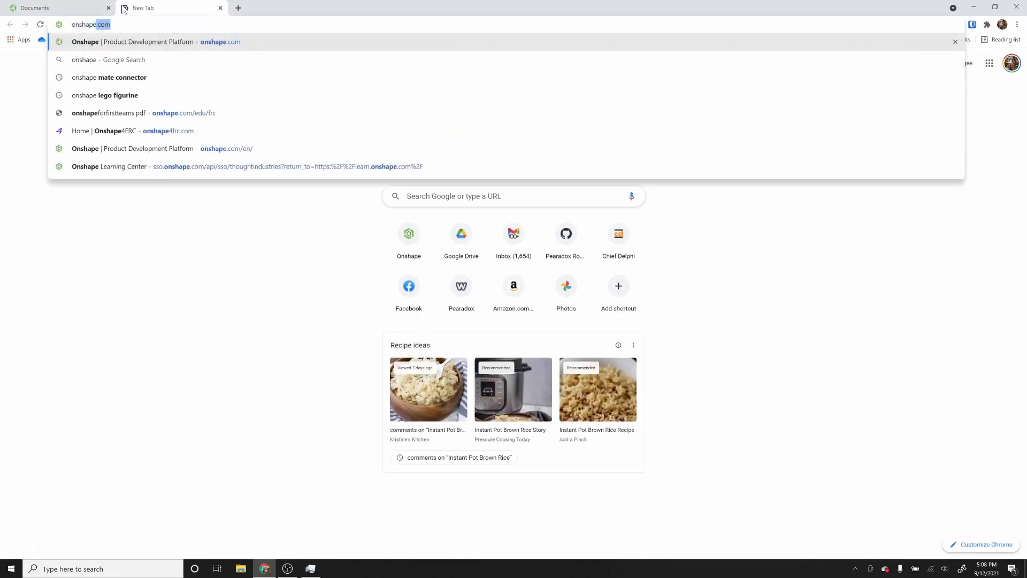
key(BackSpace)
key(BackSpace)
key(BackSpace)
text(4frc.com)
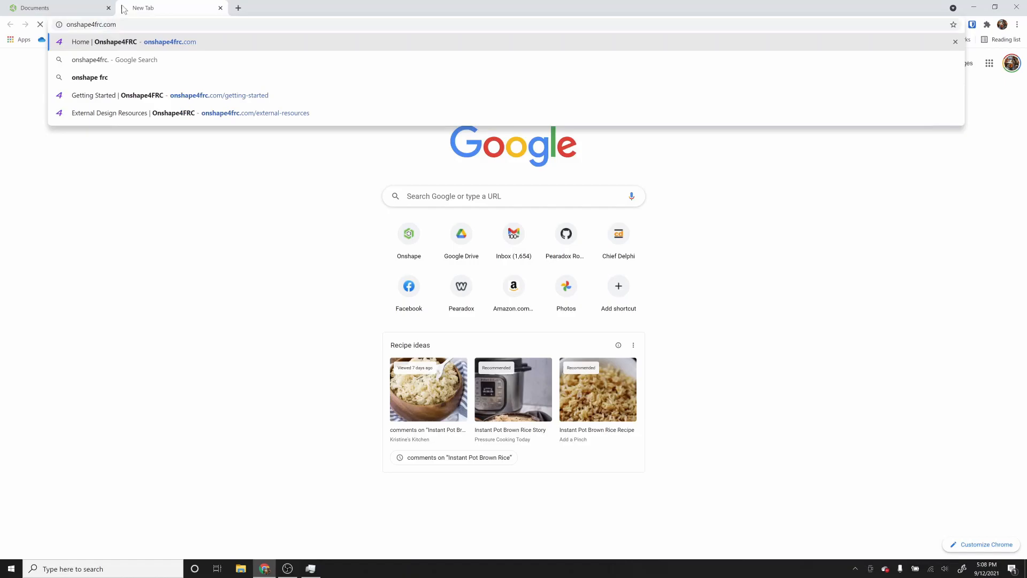
key(Return)
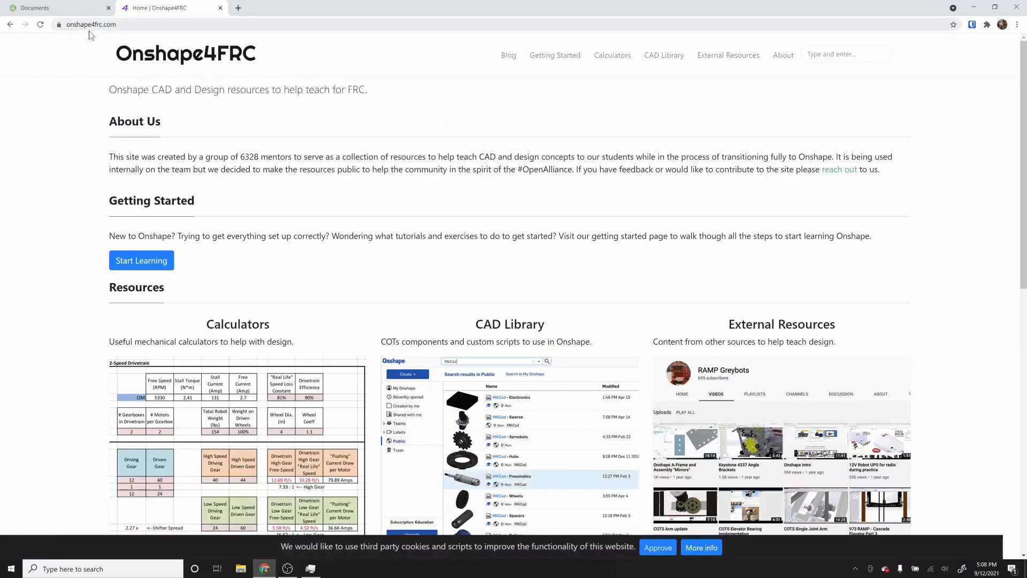
- From the site's Getting Started guide, open the Onshape App Store page for the MKCad parts library in its own browser tab
click(543, 57)
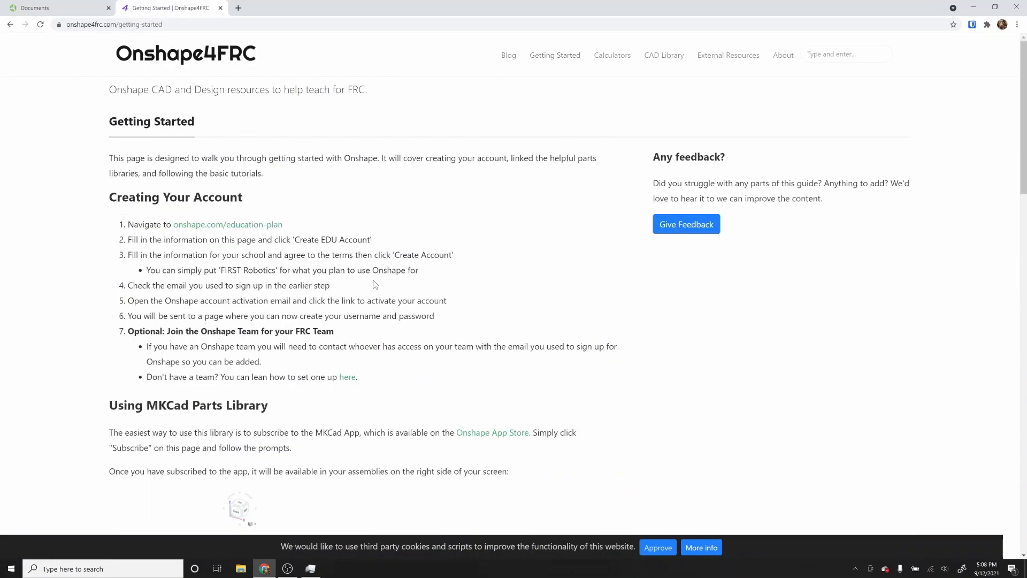
scroll(329, 424, down, 1)
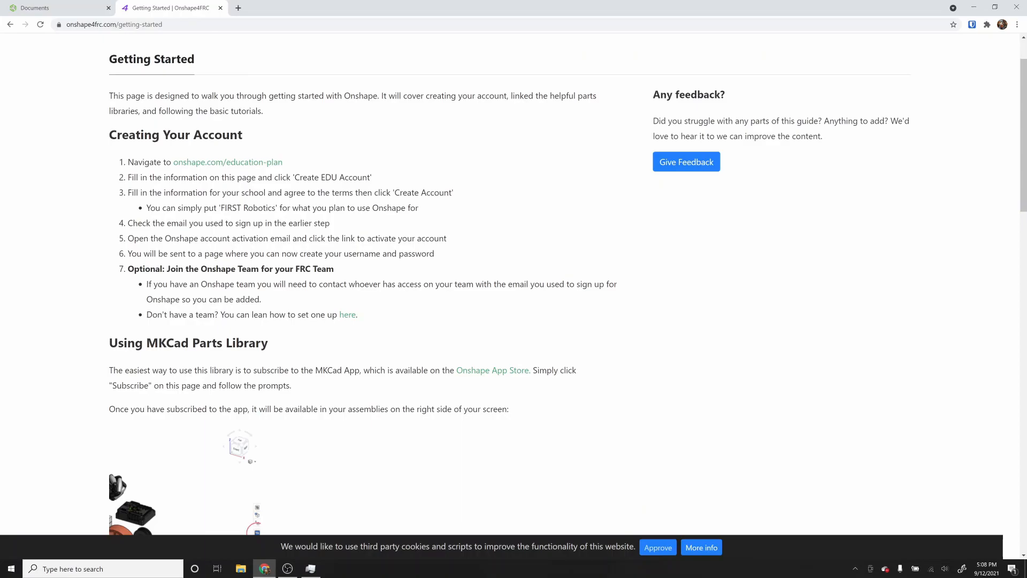
right_click(495, 371)
click(508, 377)
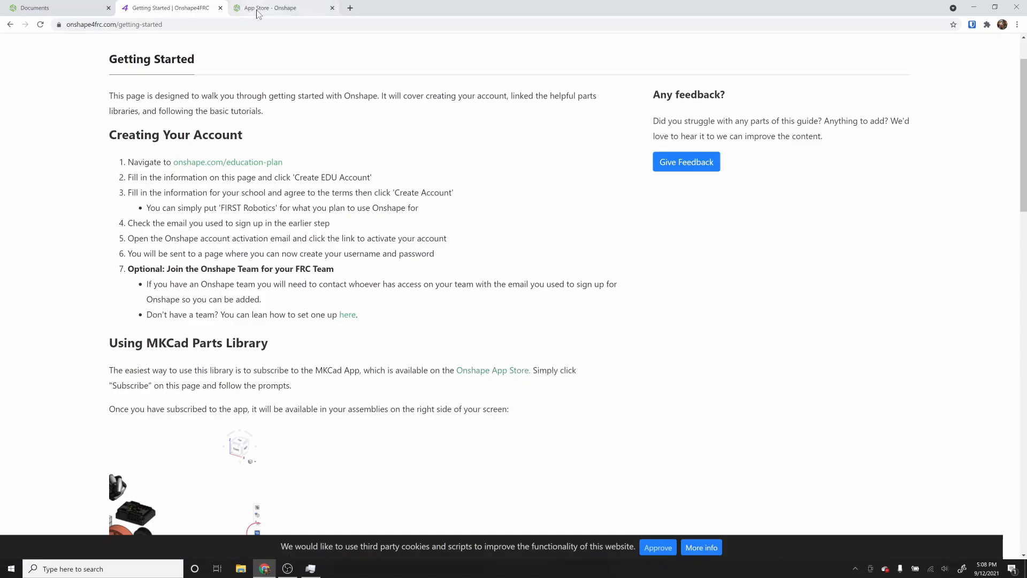
click(257, 9)
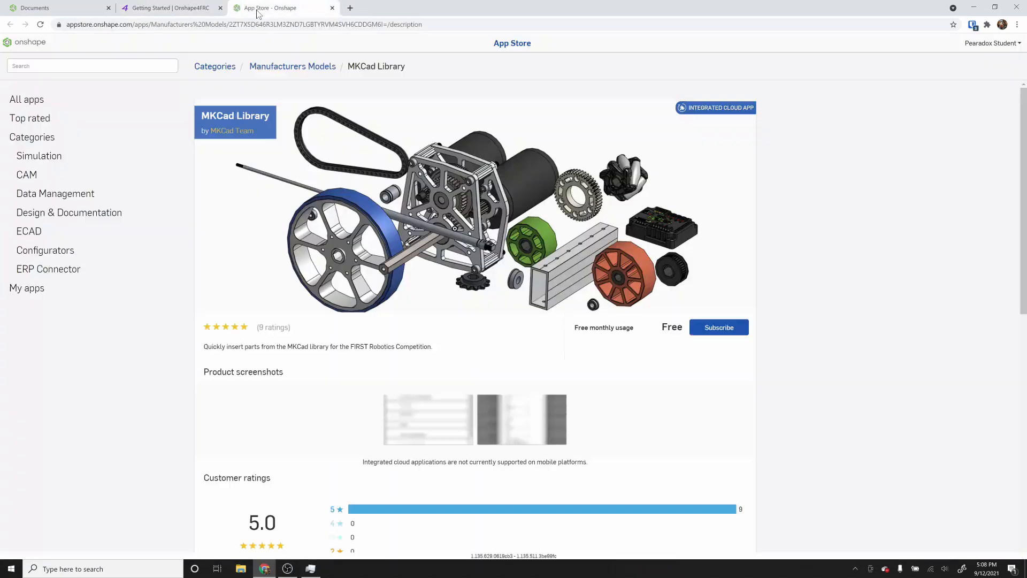
- Subscribe to the free monthly usage plan of MKCad Library and dismiss the confirmation
click(712, 335)
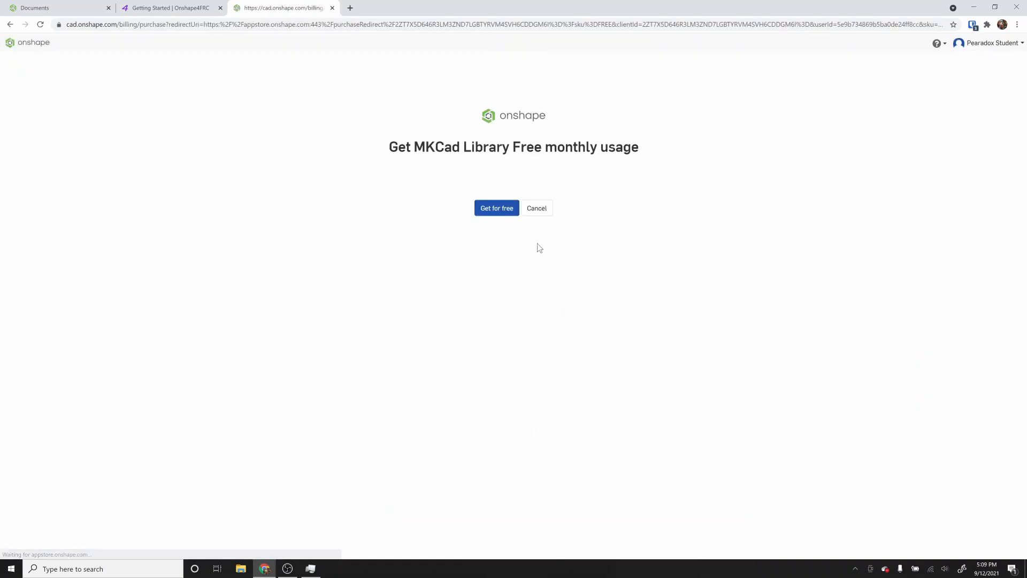
click(490, 209)
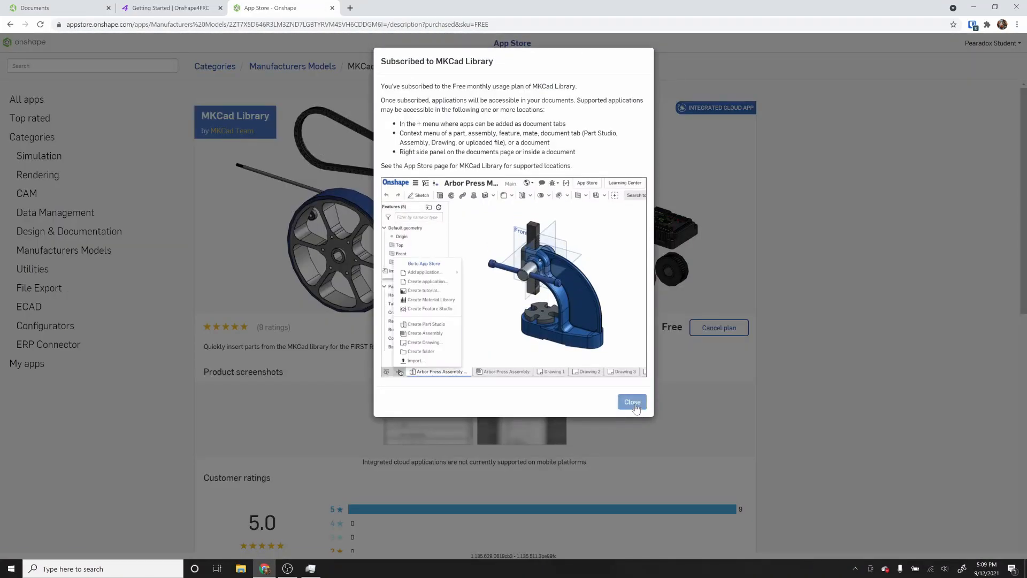
click(636, 402)
scroll(493, 311, down, 1)
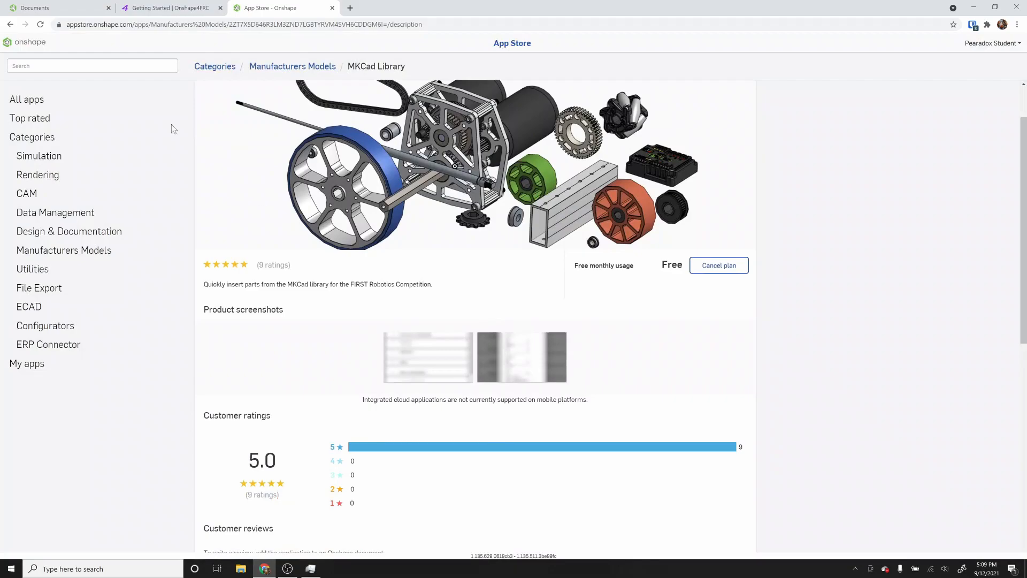
- Open the base test document, reload its assembly page, and authorize the MKCad Library application for the account
click(68, 6)
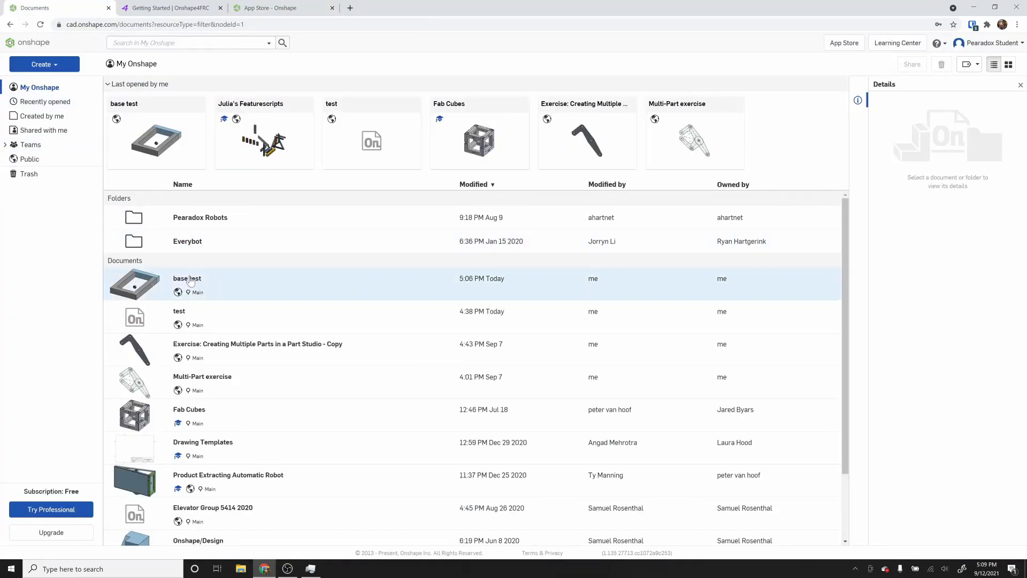
click(262, 284)
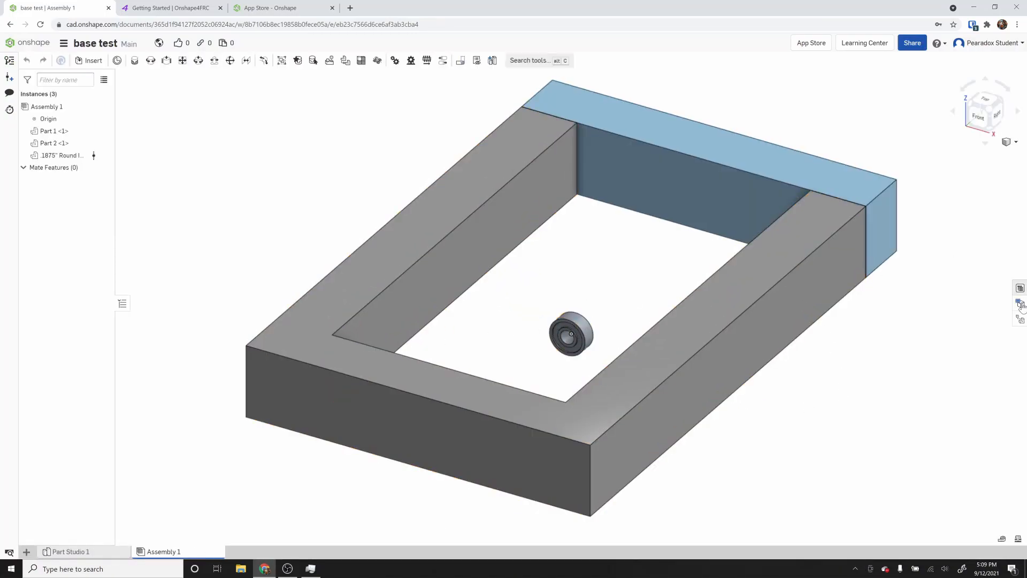
click(38, 26)
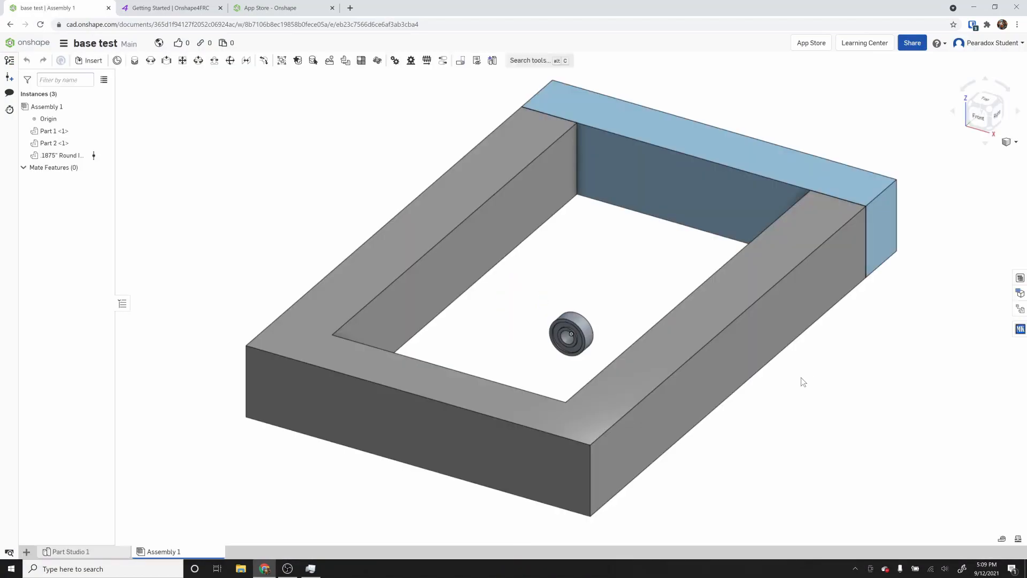
click(1020, 330)
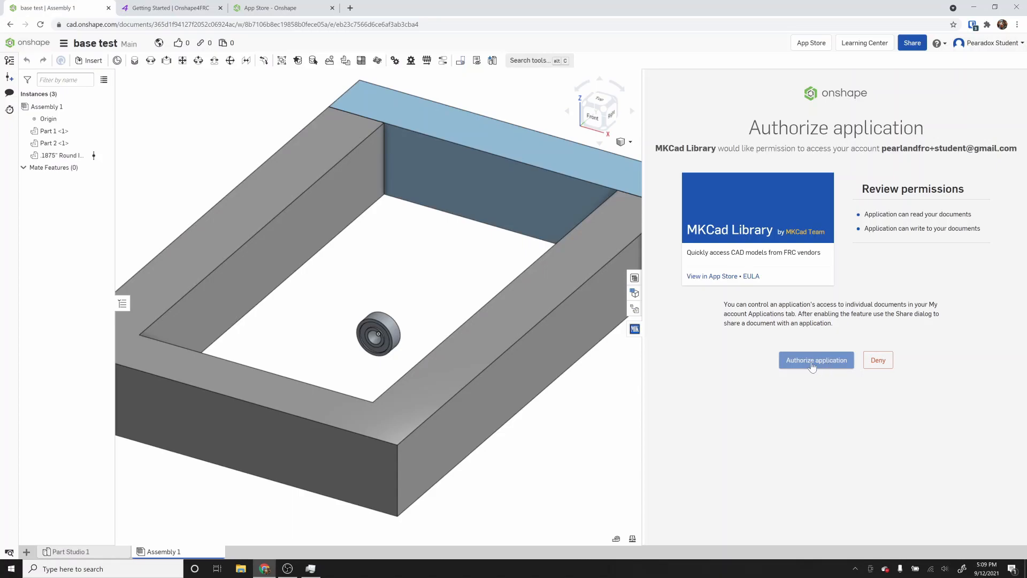
click(816, 364)
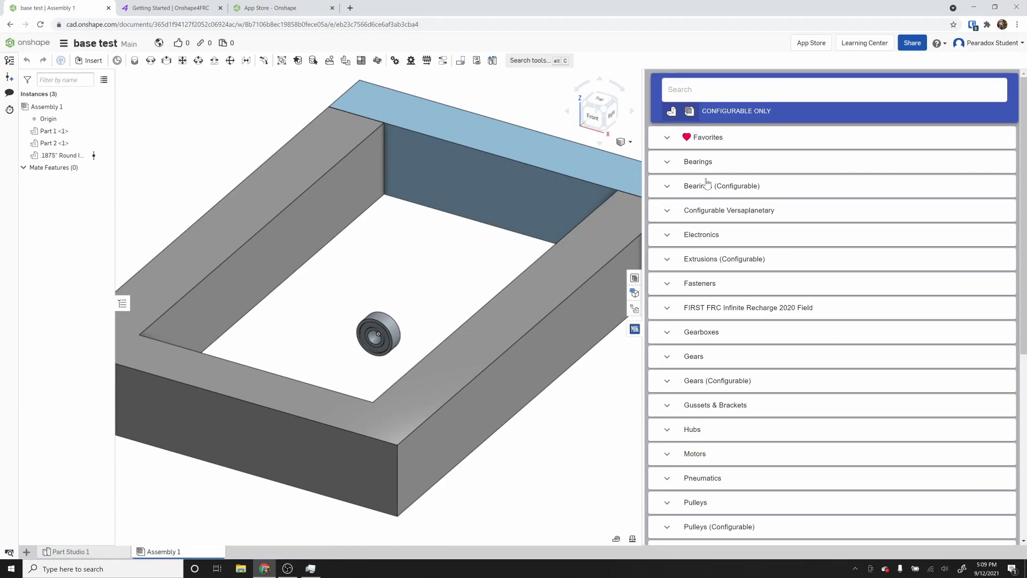
- Insert the .25" Round ID .375" OD Radial Bearing from the MKCad Bearings category into the assembly
click(669, 163)
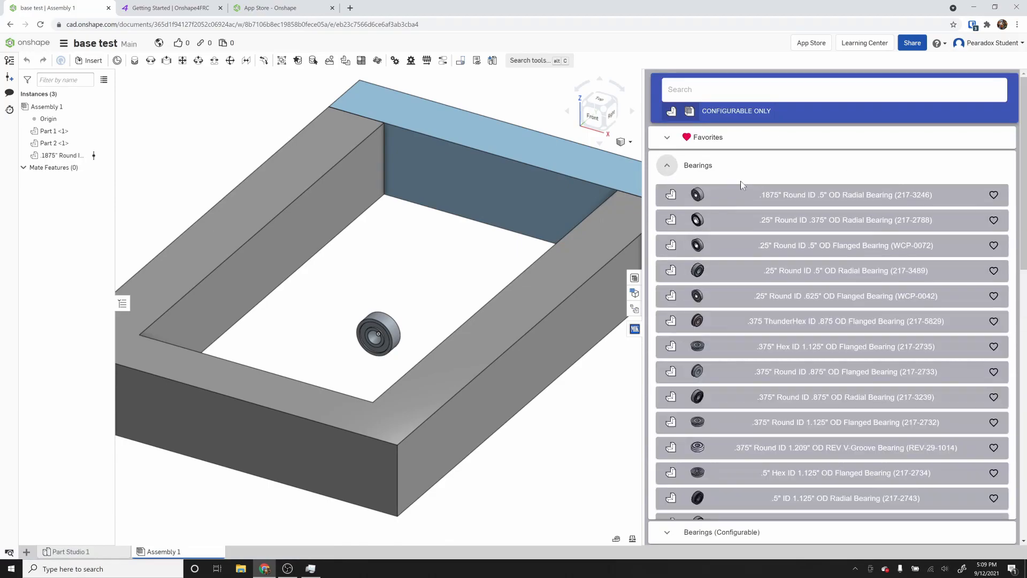
click(817, 221)
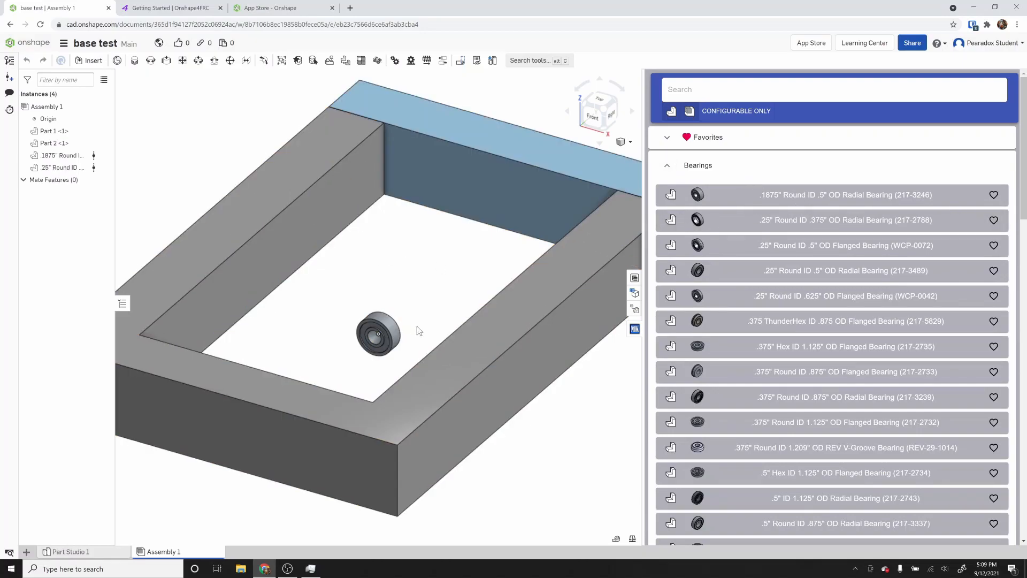
click(666, 165)
- Insert the 1.125" Bearing Bore Plastic Versahub Spacer (1/2" Wide) from the MKCad Hubs category into the assembly
scroll(774, 331, down, 4)
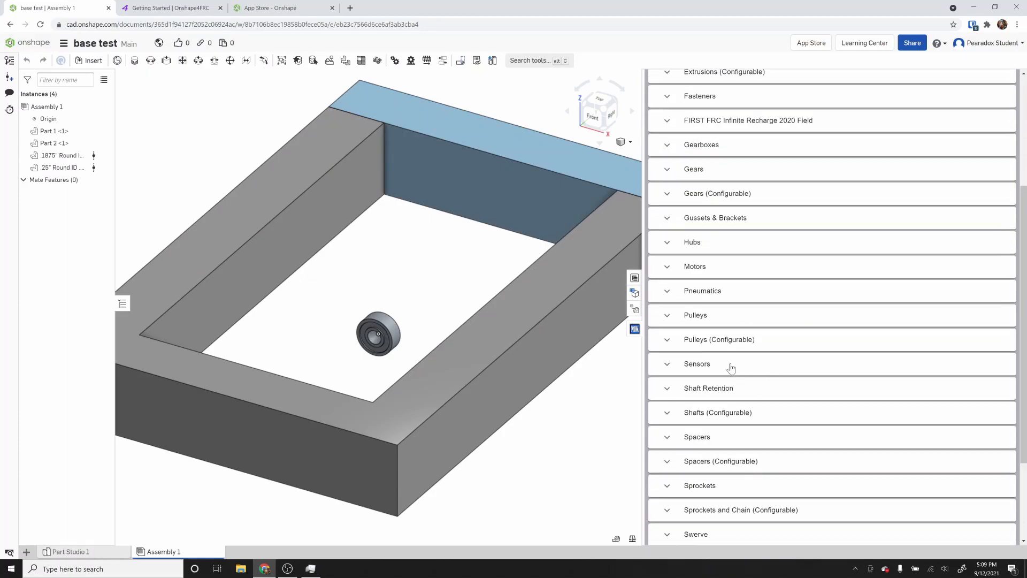
click(667, 246)
click(784, 278)
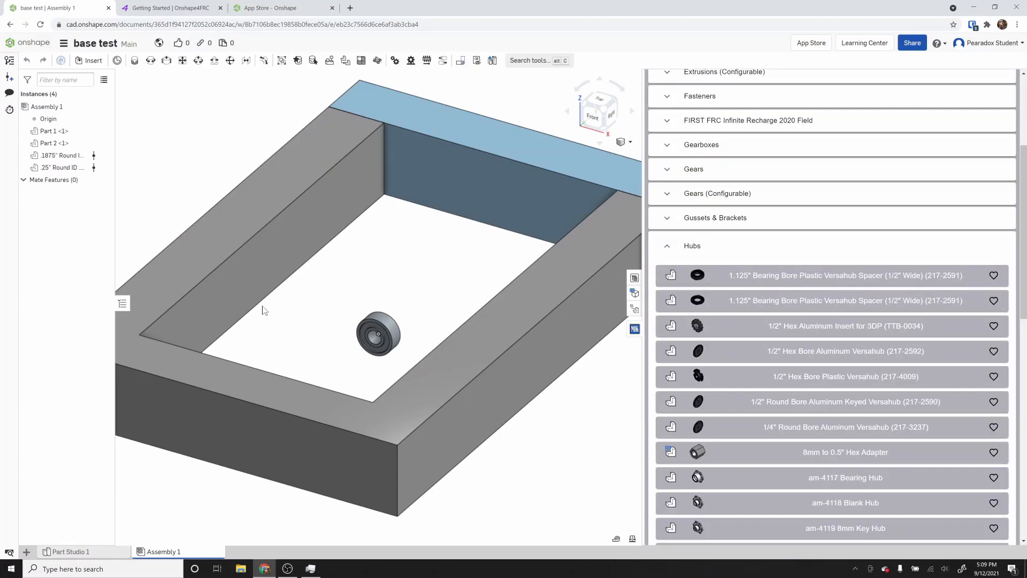
click(667, 249)
- Insert the 2" 1/2" Hex Bore 35A/90A Omni Wheel (am-3951, am-3953) from the MKCad Wheels category with the 35A configuration
scroll(749, 326, down, 3)
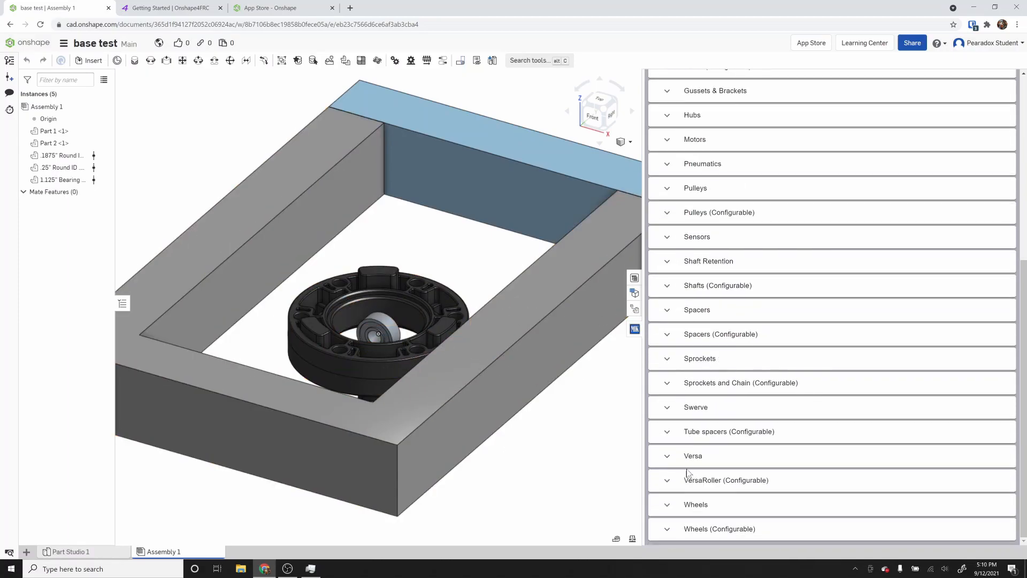
click(768, 500)
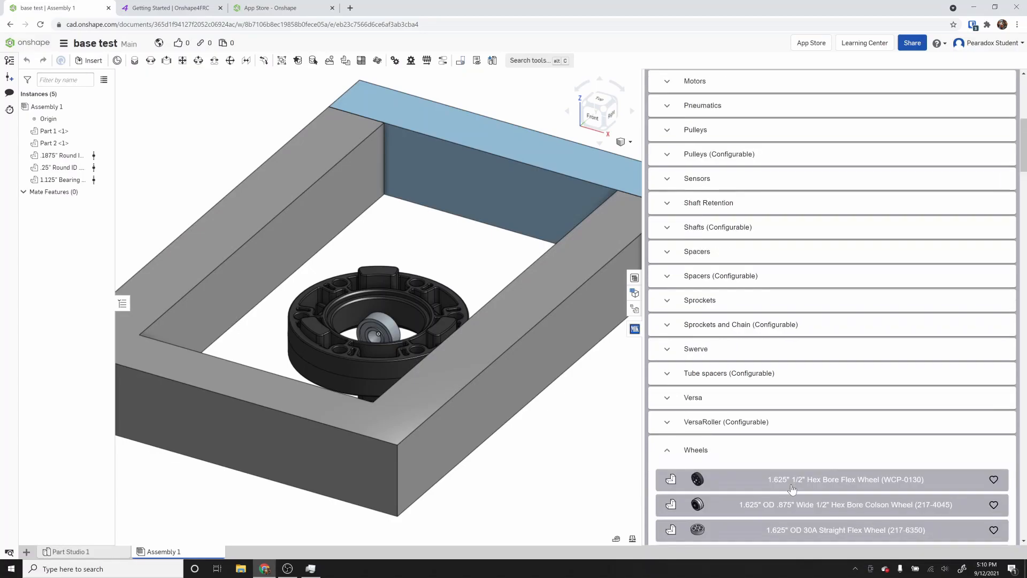
scroll(793, 489, down, 8)
click(778, 282)
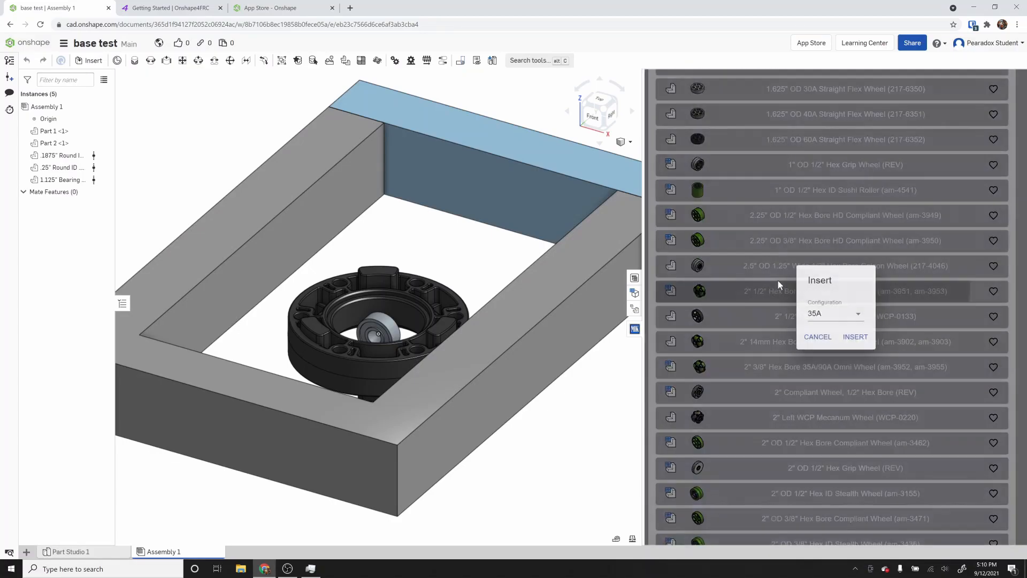
click(856, 337)
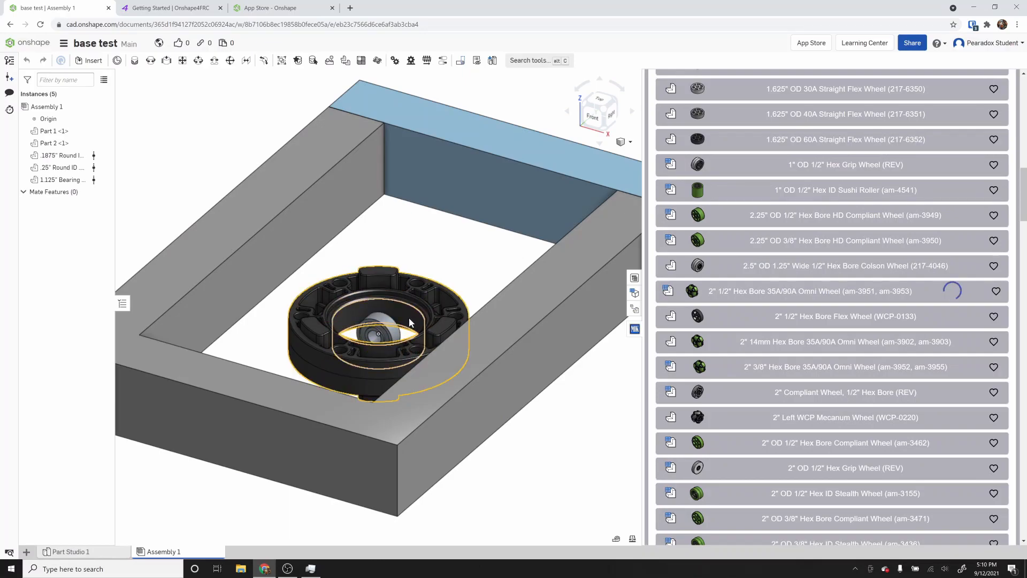
scroll(423, 375, down, 3)
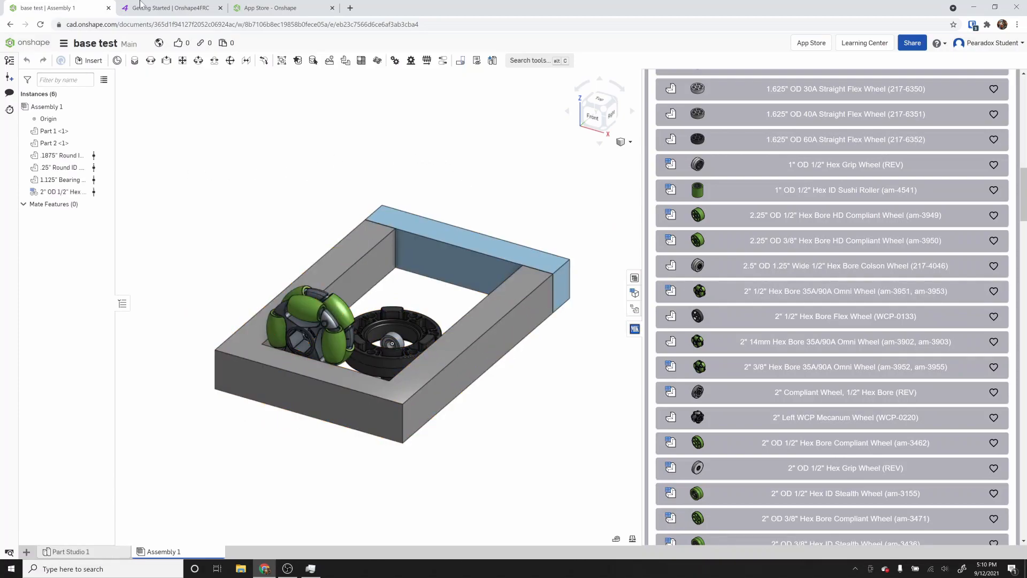
- Return to the documents list and create a new public document named test base
click(28, 43)
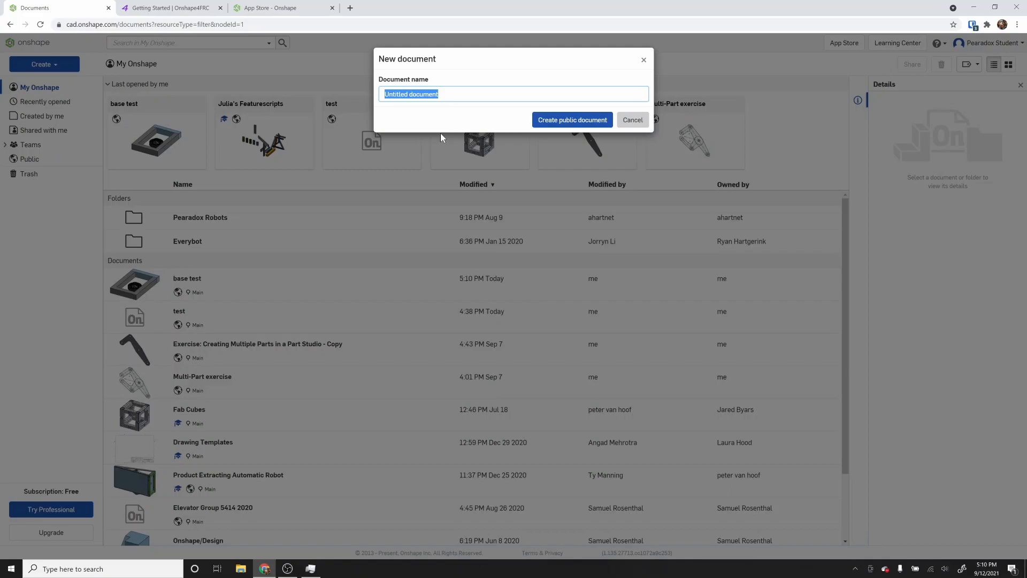
text(test base)
key(Return)
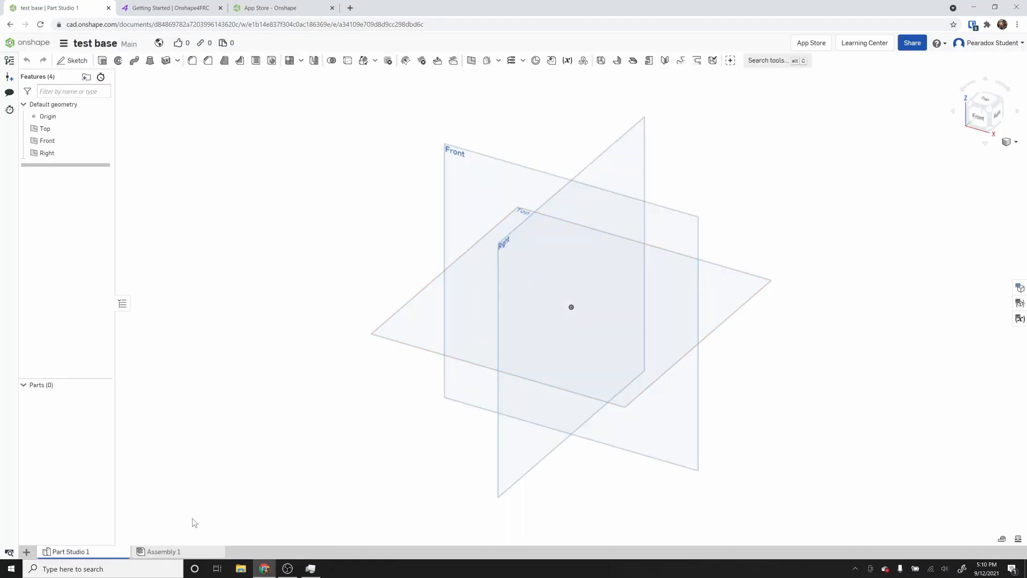
- Revisit the MKCad Library App Store page and open Assembly 1 in the test base document
click(257, 7)
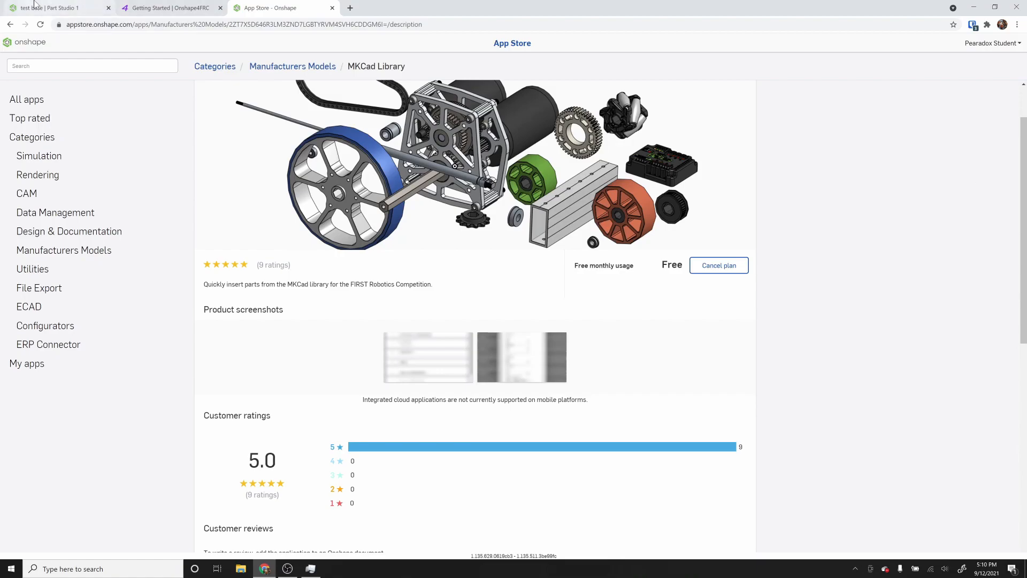
click(53, 8)
click(159, 555)
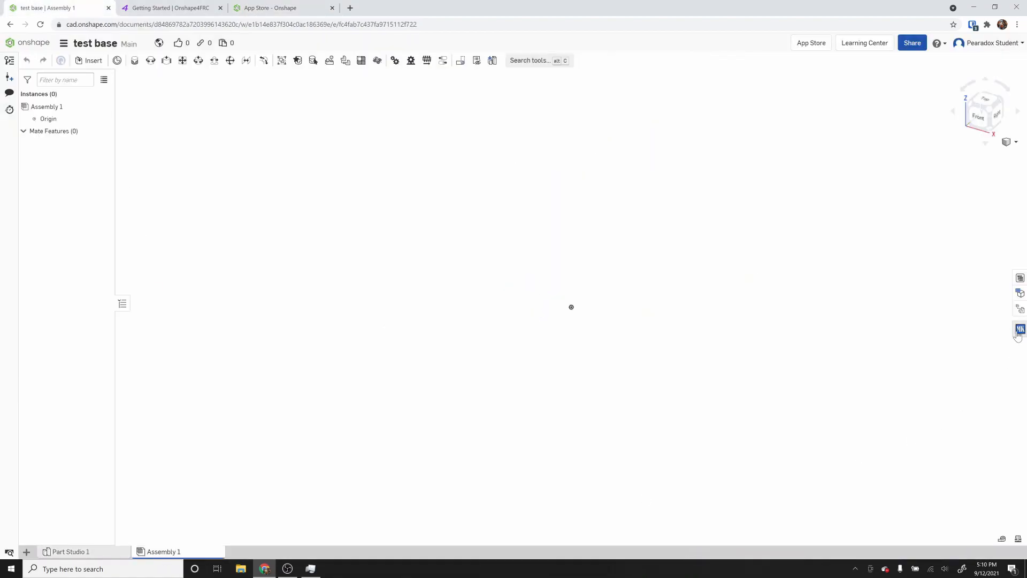
- Search Windows for "carna" and launch the matching keystroke display utility
click(77, 570)
text(car)
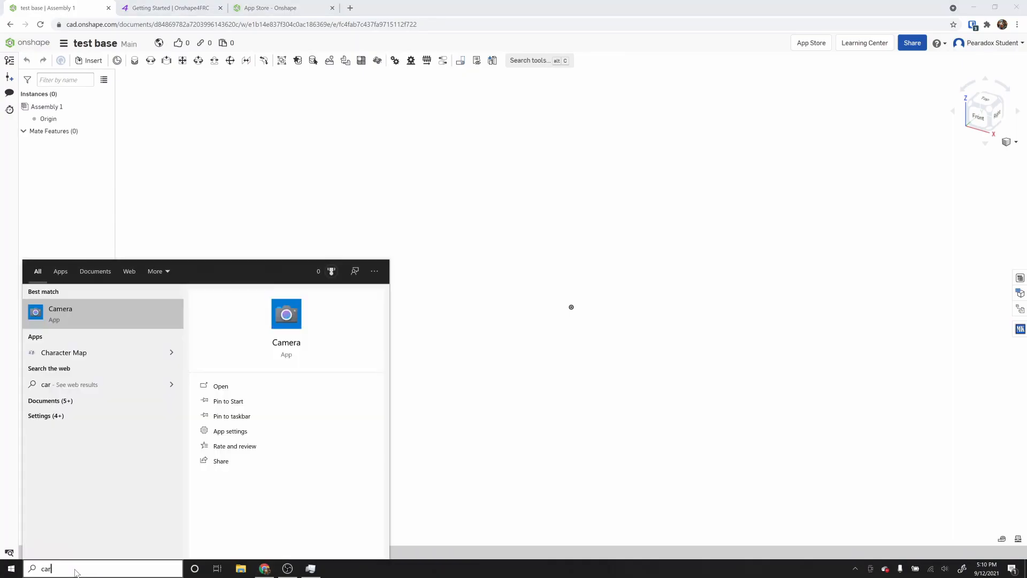
text(na)
key(Return)
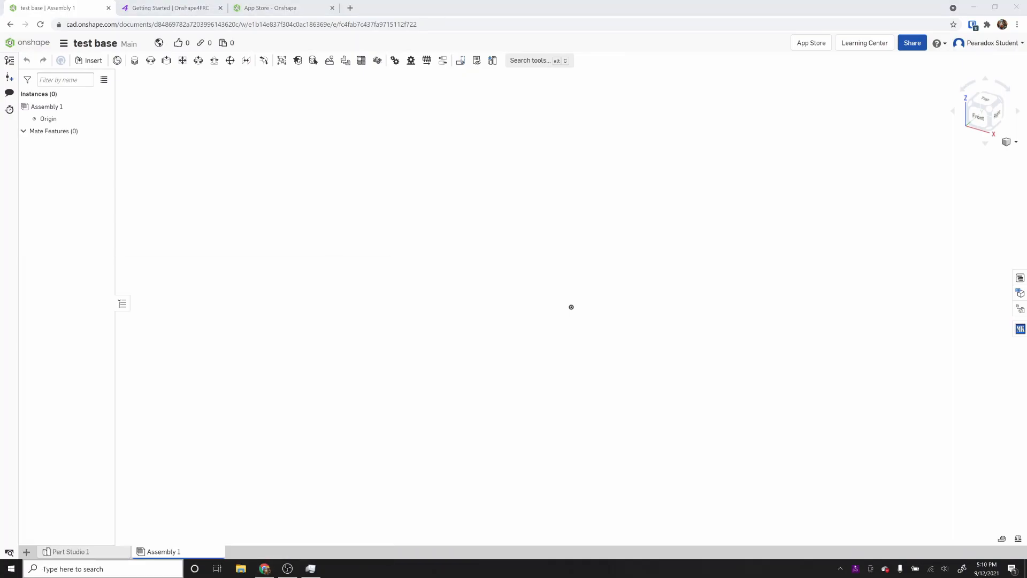
click(405, 344)
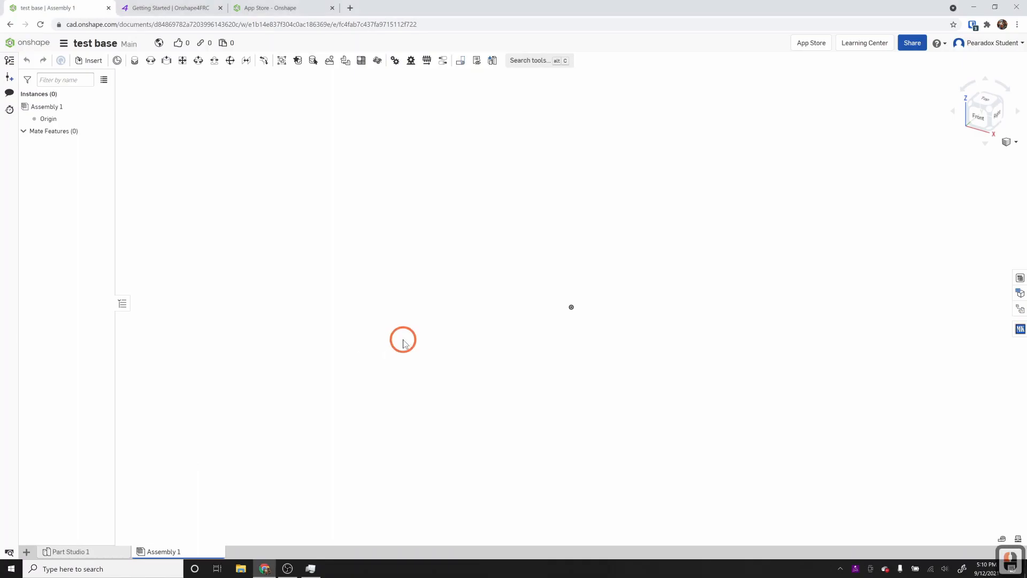
click(455, 307)
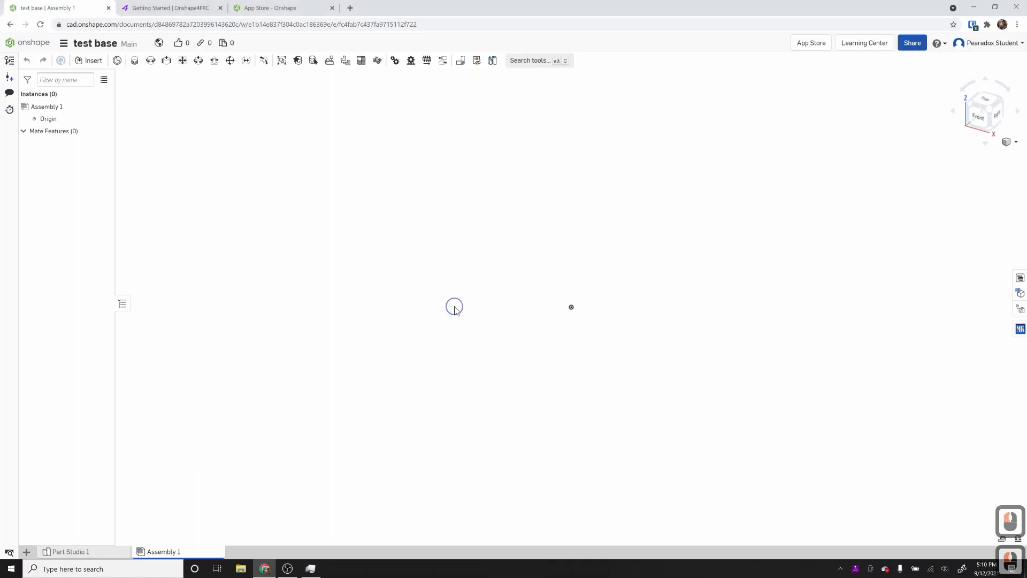
right_click(455, 309)
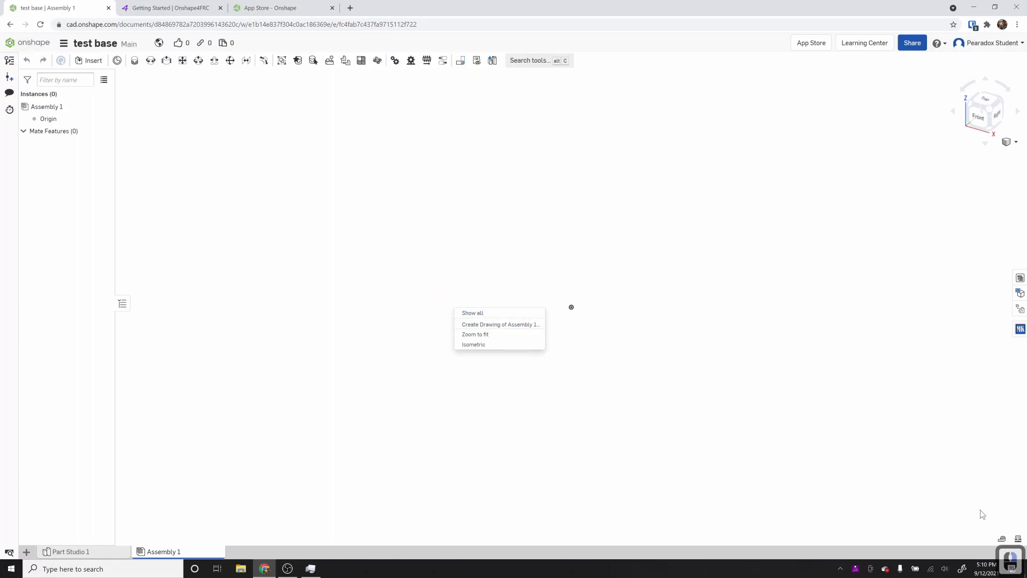
click(664, 357)
key(a)
key(s)
key(d)
key(f)
key(a)
key(s)
key(d)
key(f)
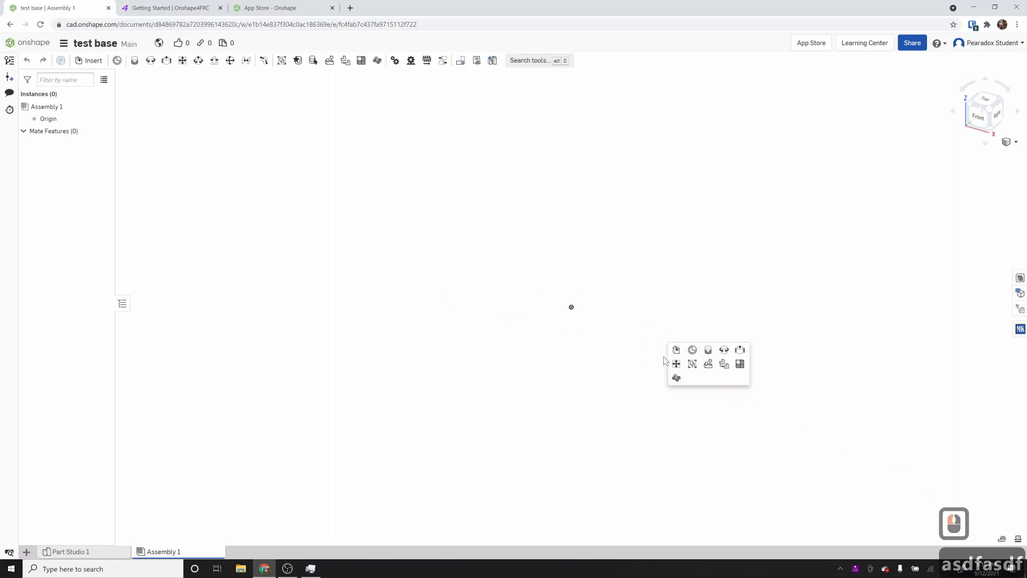
- Insert the 775 Motor (Configurable) from the MKCad Motors category as type 775pro with Pinion and 775 Connect set to None
click(1020, 330)
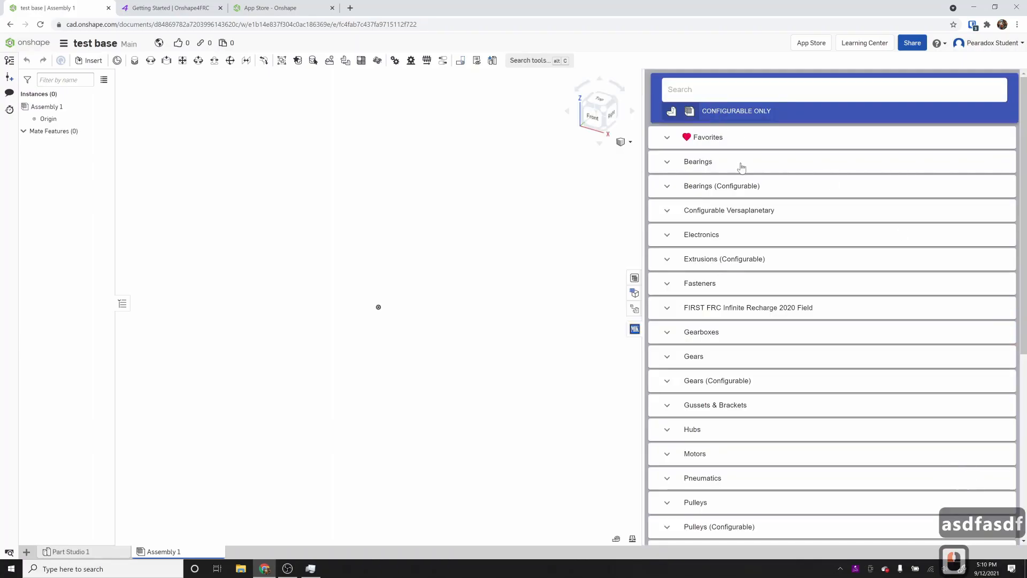
scroll(728, 479, down, 1)
click(667, 393)
click(723, 397)
click(804, 427)
click(860, 362)
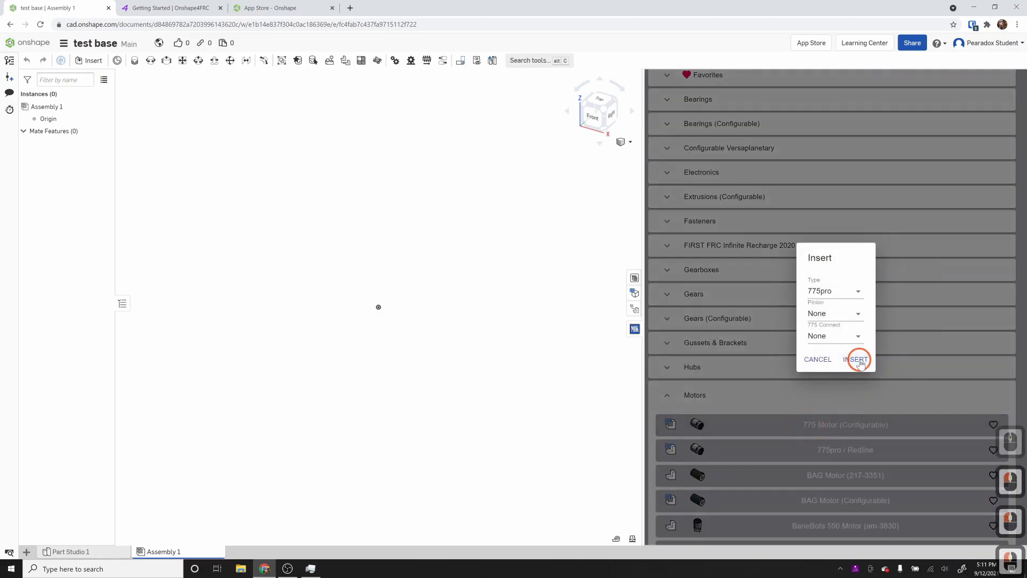
click(409, 319)
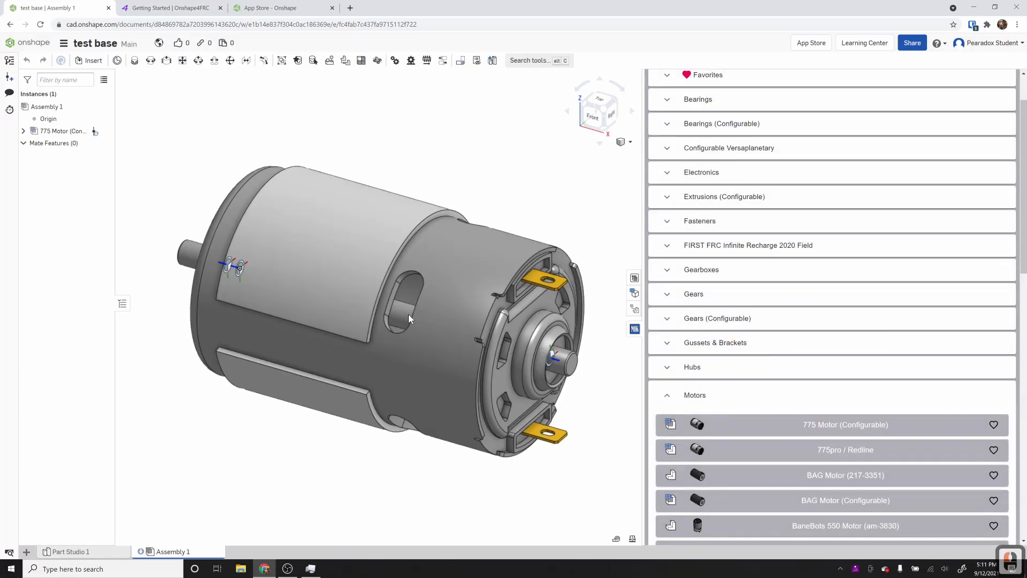
- Delete the 775 motor instance from Assembly 1
click(333, 252)
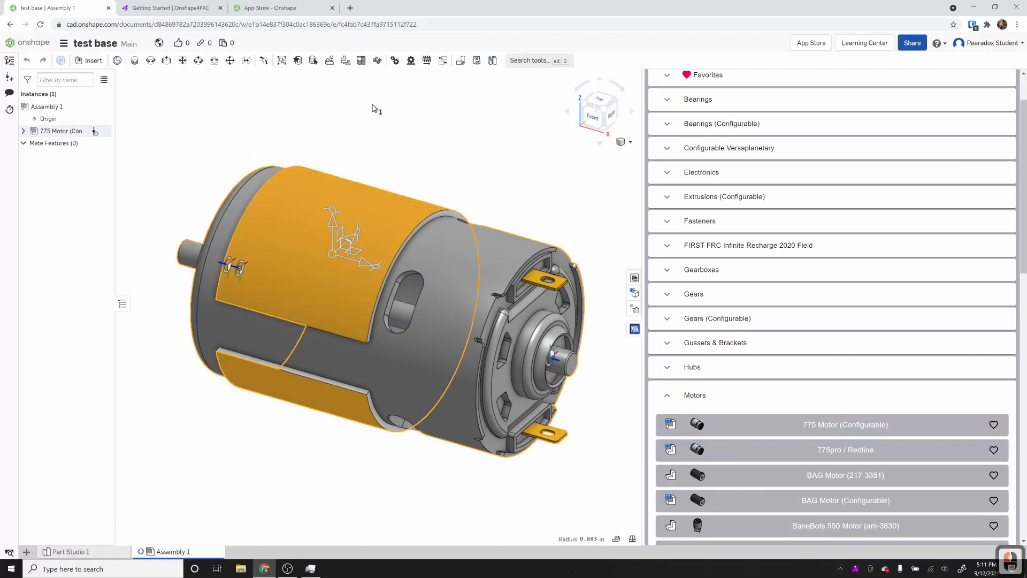
click(63, 131)
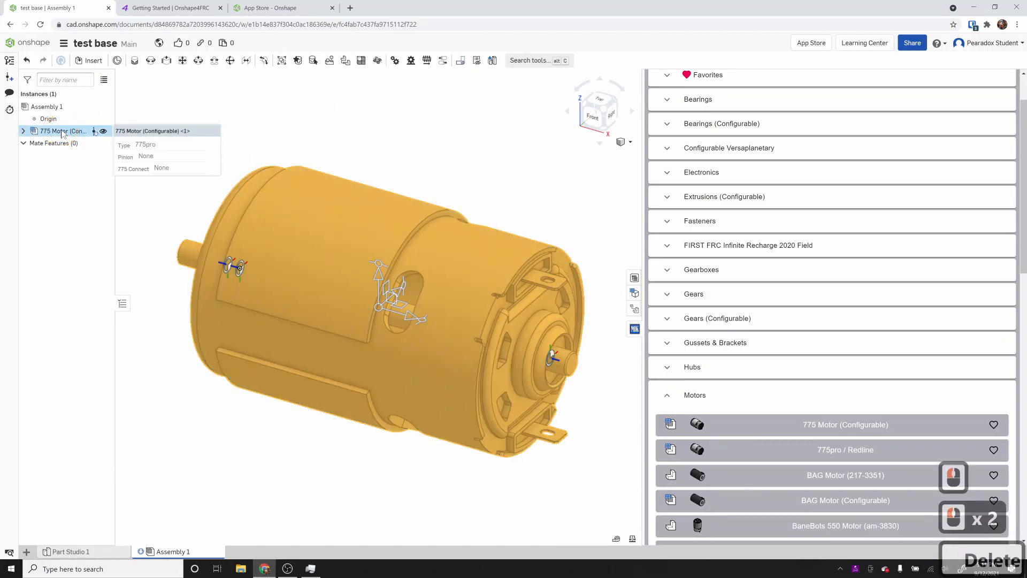
key(Delete)
- Open Part Studio 1 and start a sketch on the Top plane
click(92, 551)
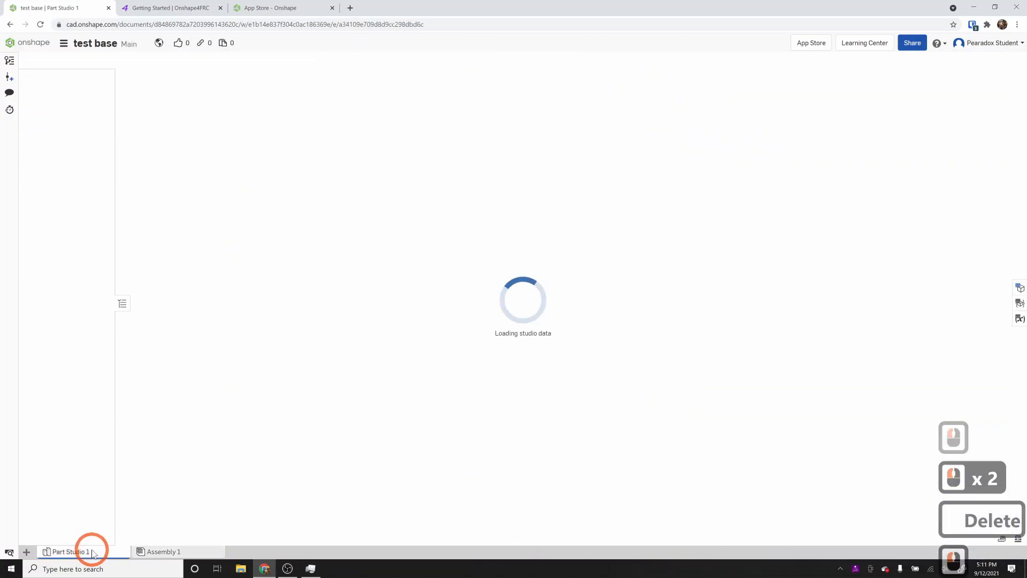
click(329, 309)
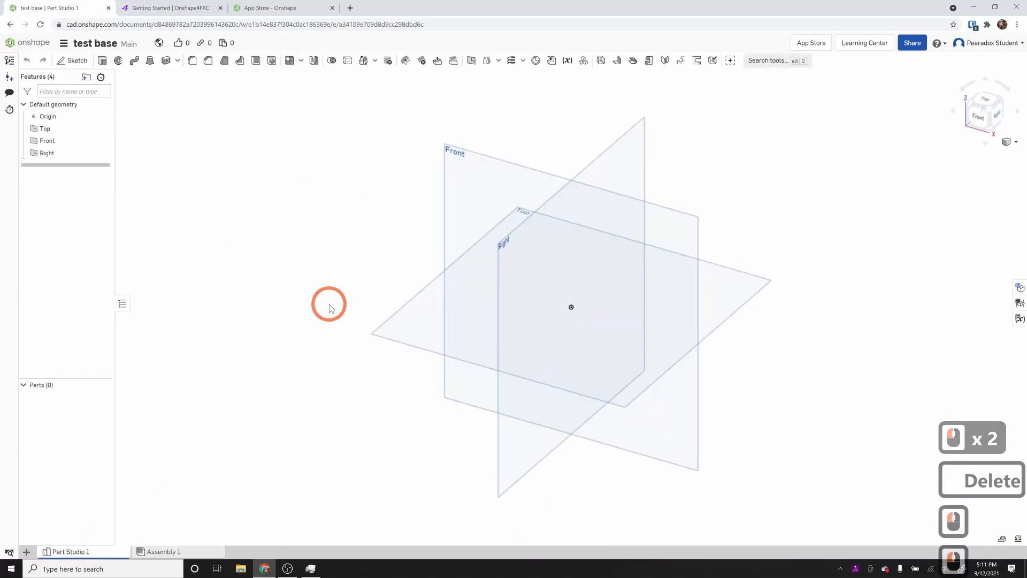
click(75, 61)
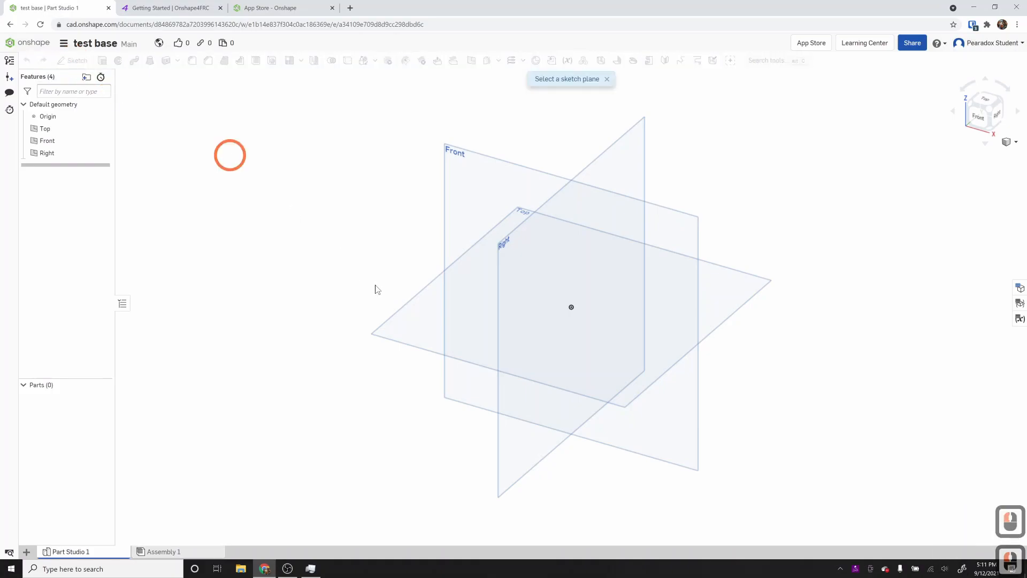
click(407, 331)
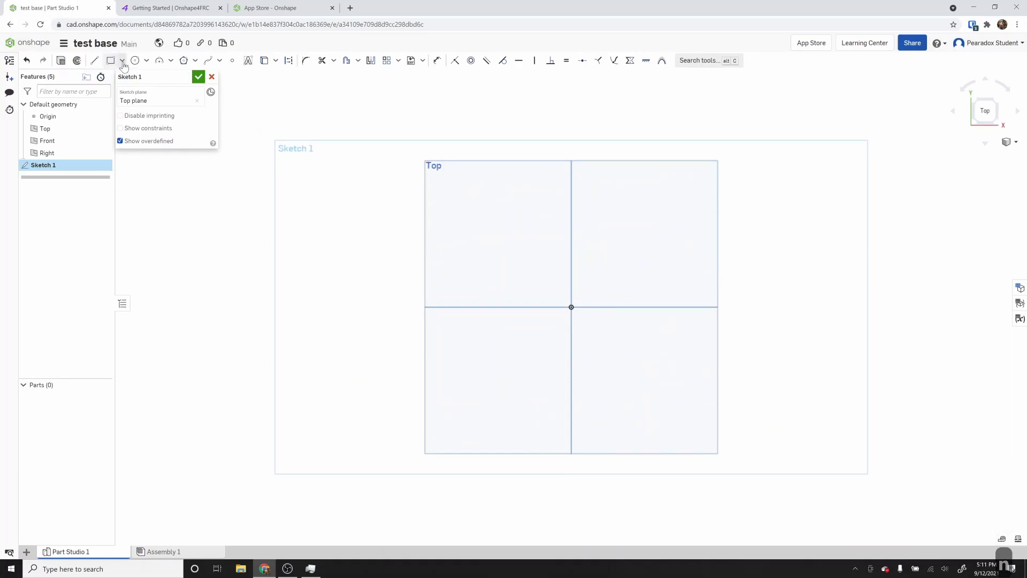
- Sketch a center point rectangle about 7.9 by 7.9 in, centred on the origin
click(122, 62)
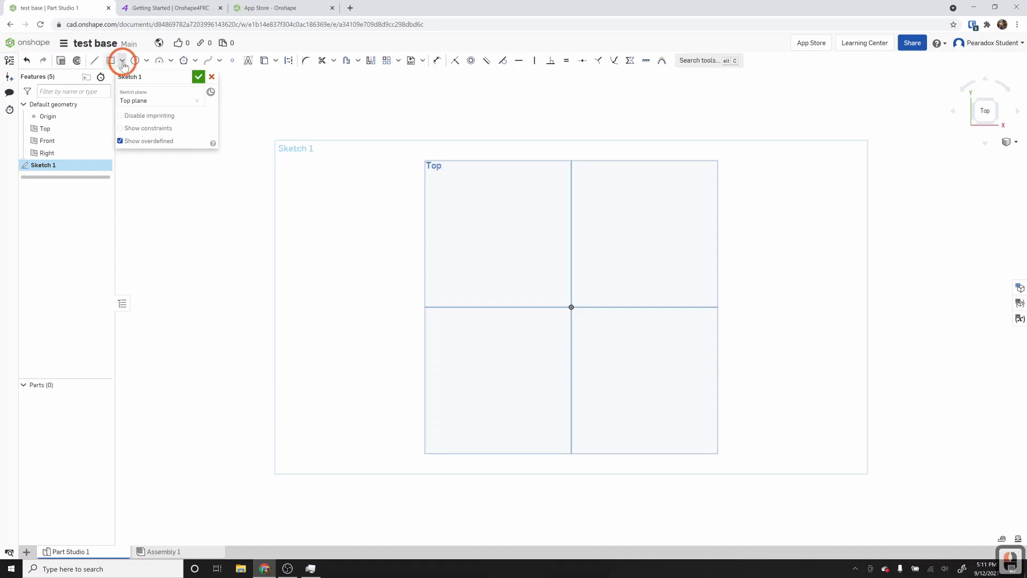
click(131, 91)
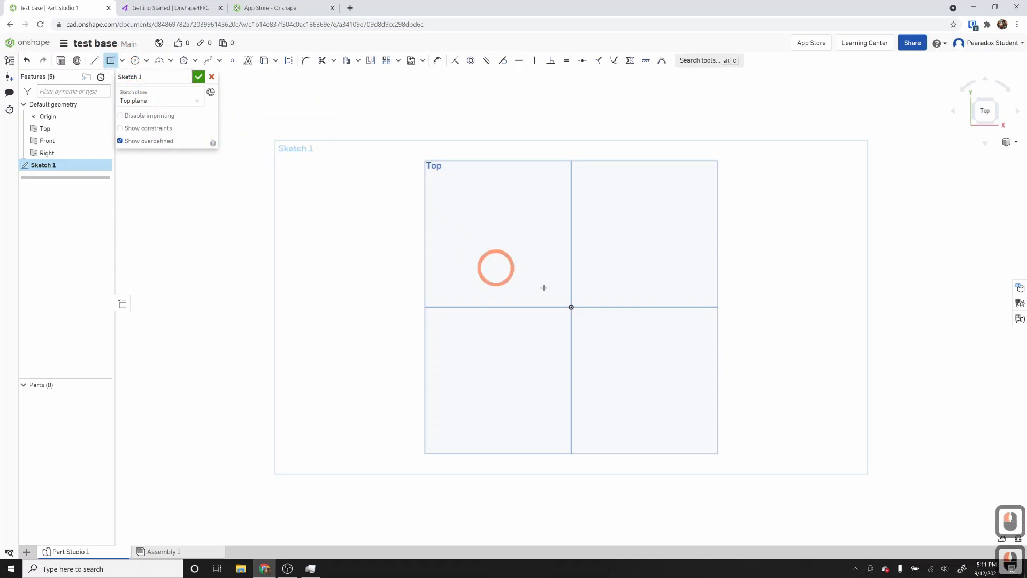
click(570, 307)
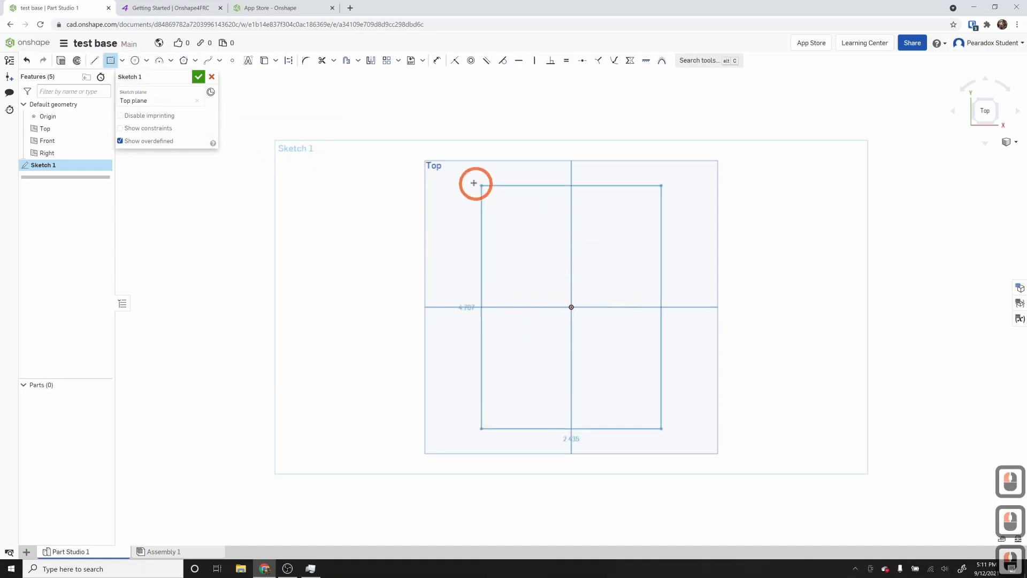
click(379, 115)
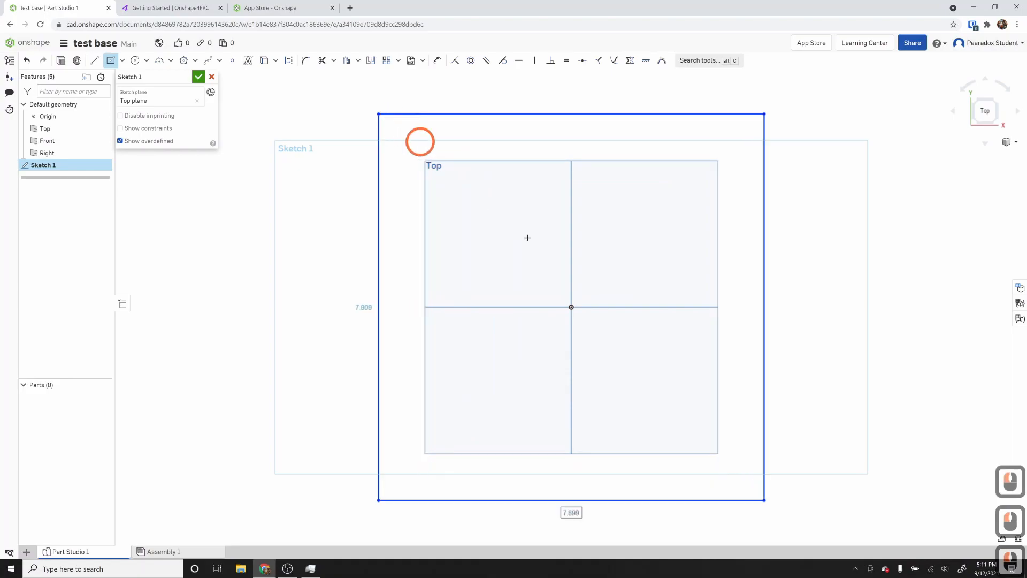
- Add two origin-centred rectangles, about 7.9 in wide by 6.76 in high and about 6.6 by 6.76 in, and finish the sketch
click(571, 307)
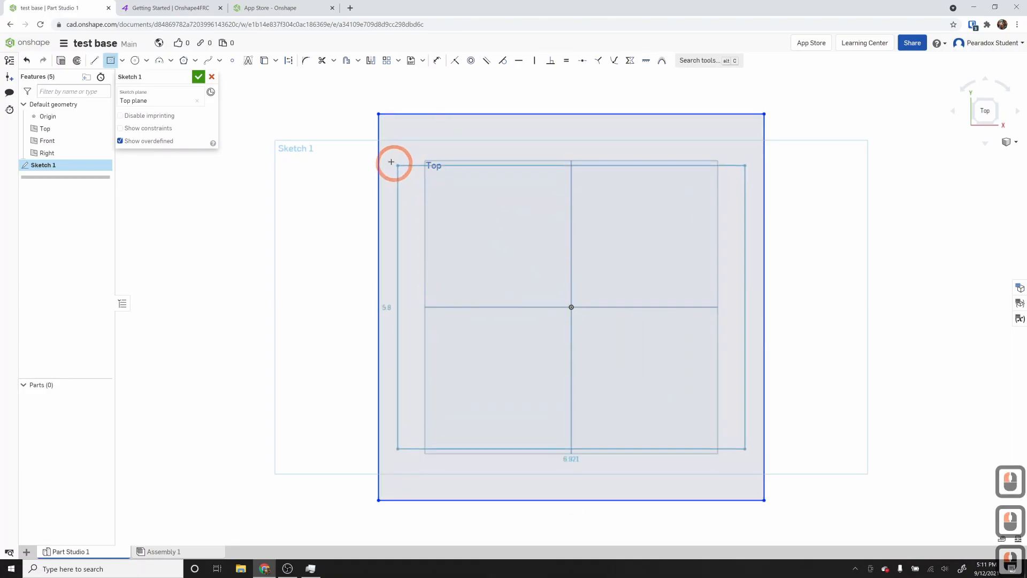
click(378, 141)
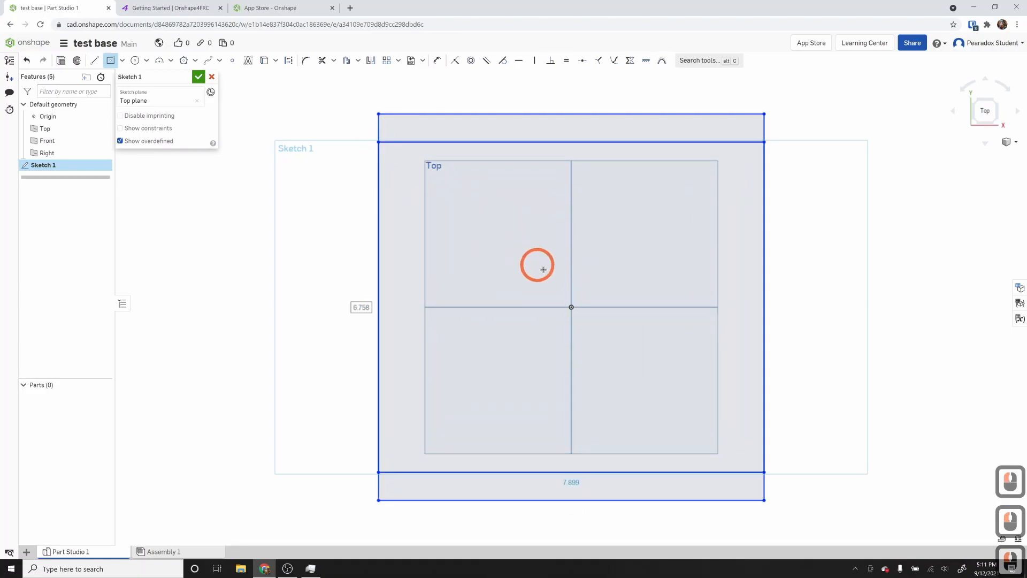
click(571, 307)
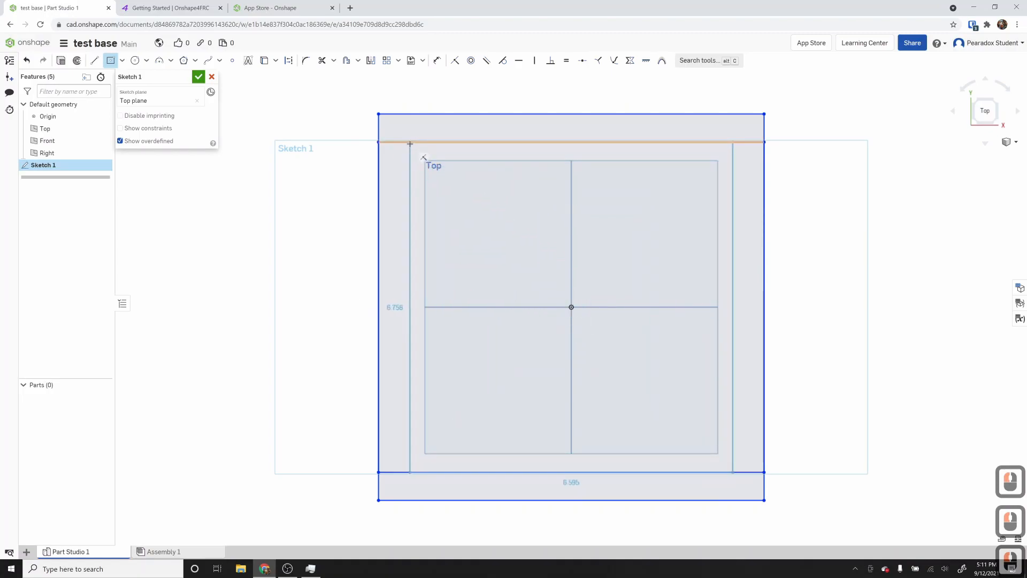
click(410, 143)
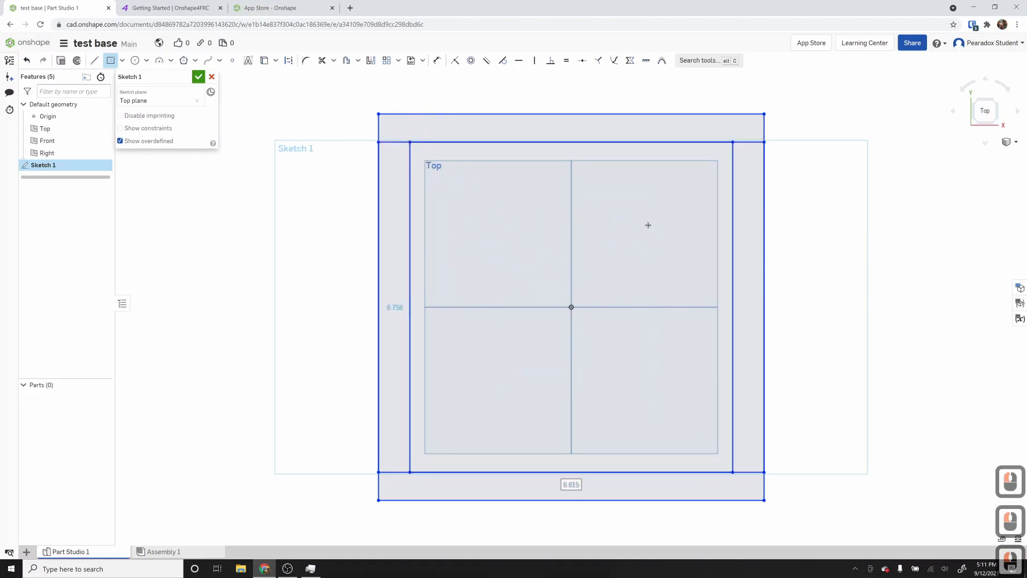
key(Escape)
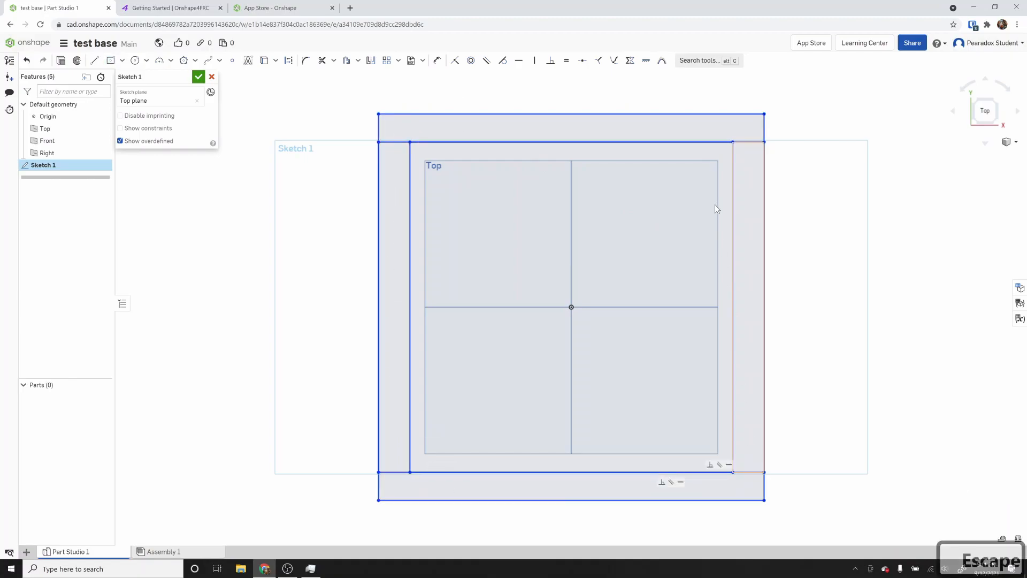
click(199, 76)
- Extrude the sketch's upper horizontal strip 2 in as a new solid part
click(102, 60)
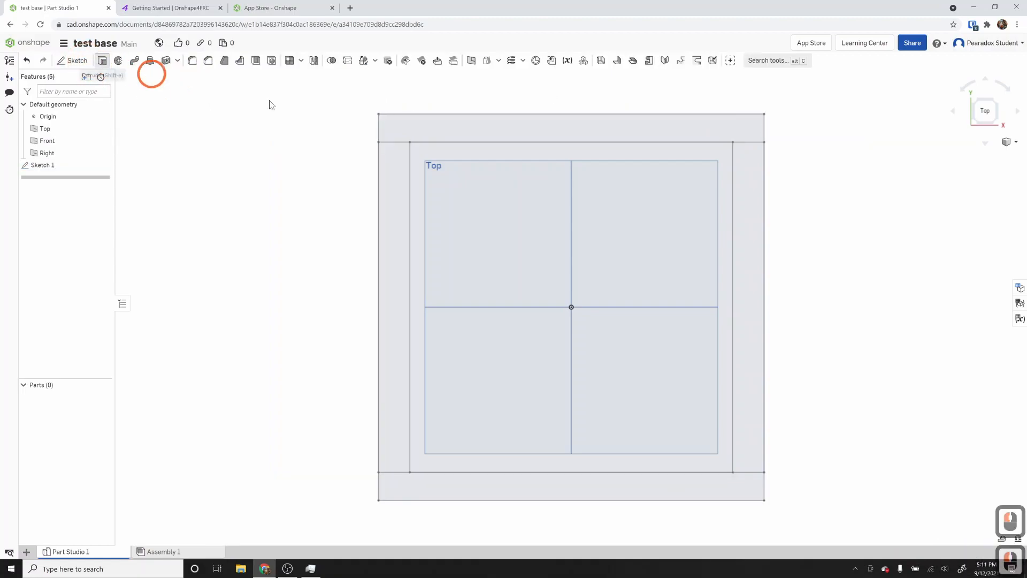
click(468, 126)
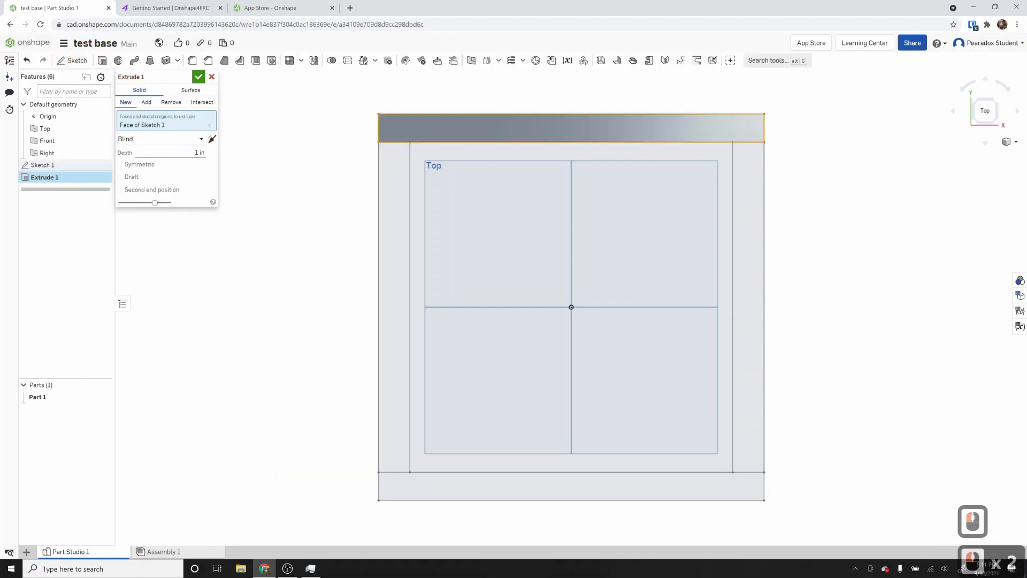
click(185, 154)
text(2)
key(Return)
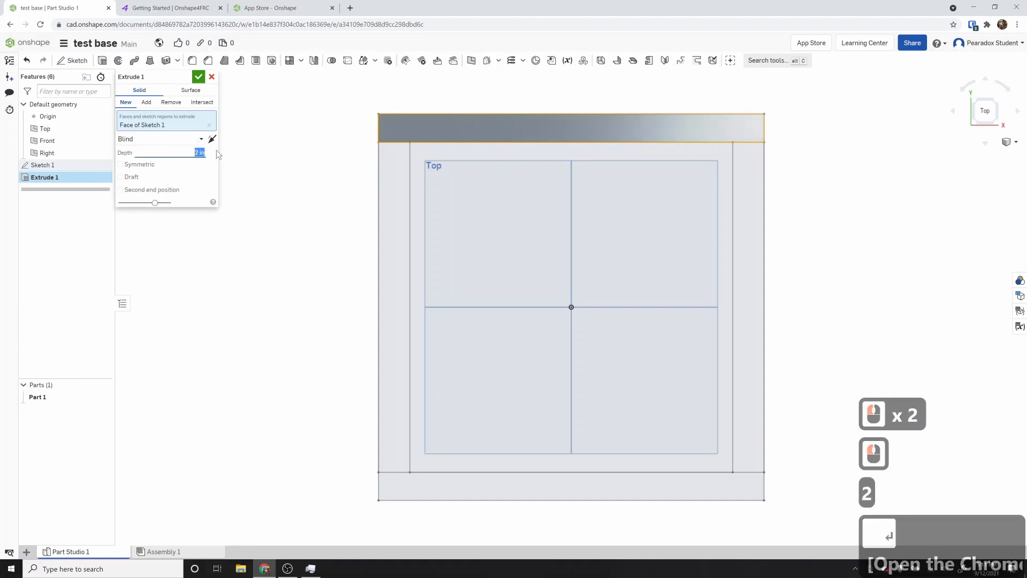
click(198, 77)
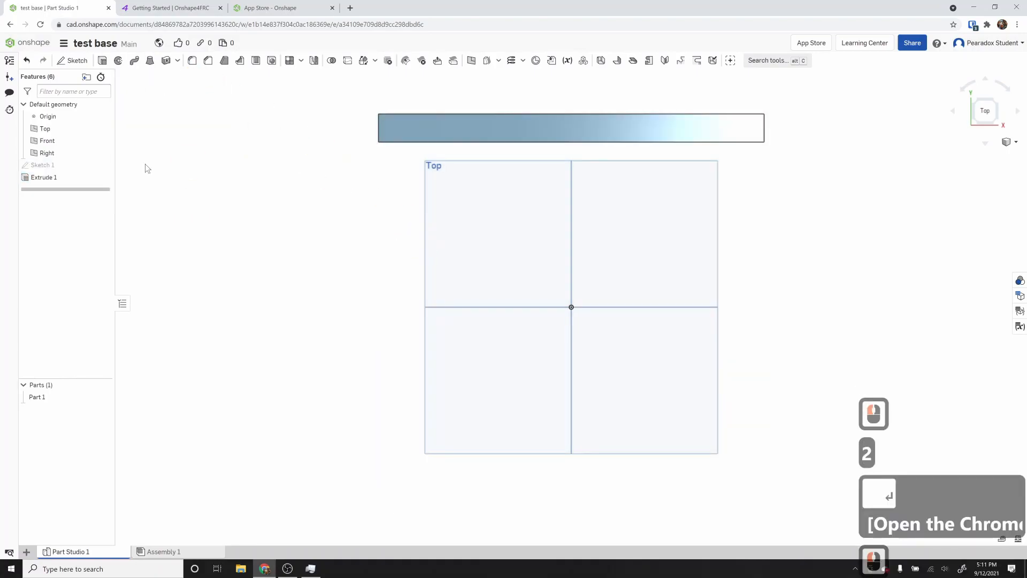
- Show Sketch 1 again and extrude its left vertical strip 2 in, adding it to Part 1
click(103, 165)
click(101, 59)
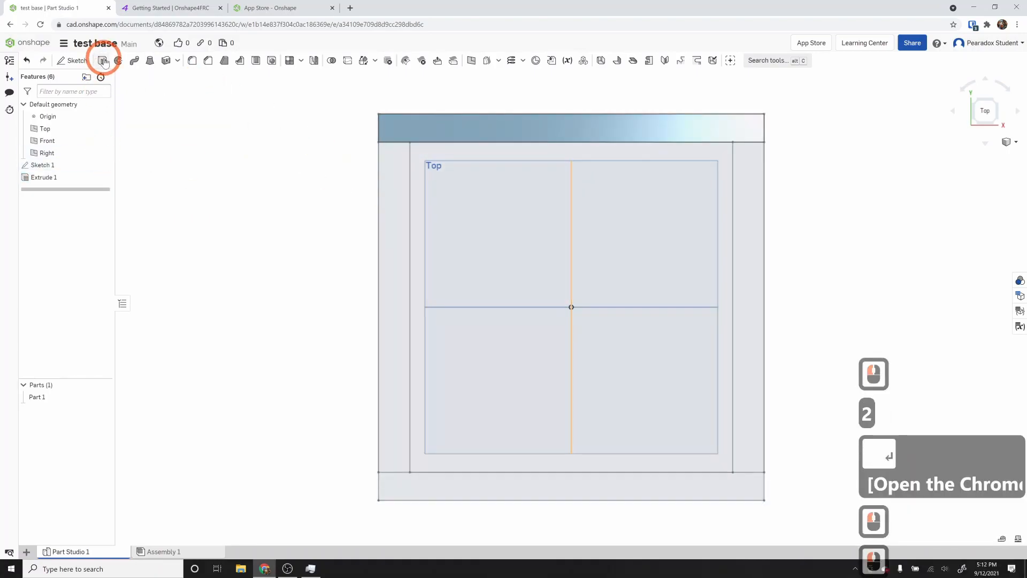
click(399, 206)
click(361, 199)
click(191, 153)
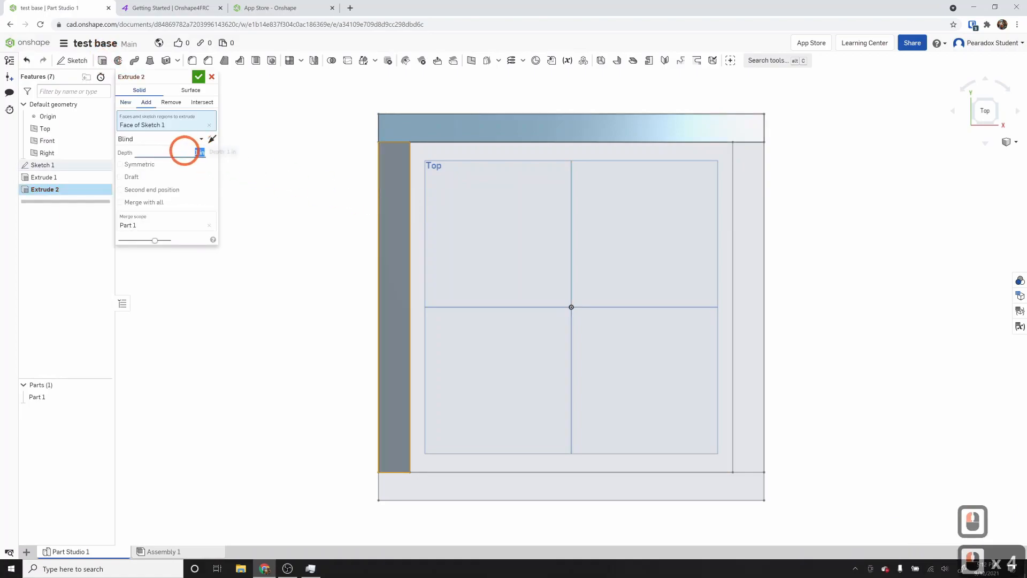
text(2)
key(Return)
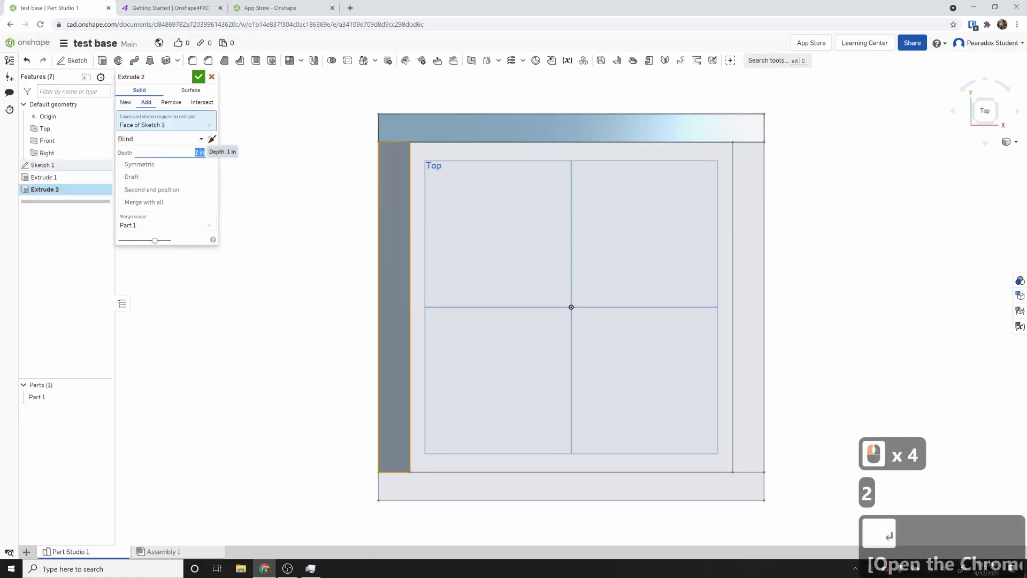
click(197, 78)
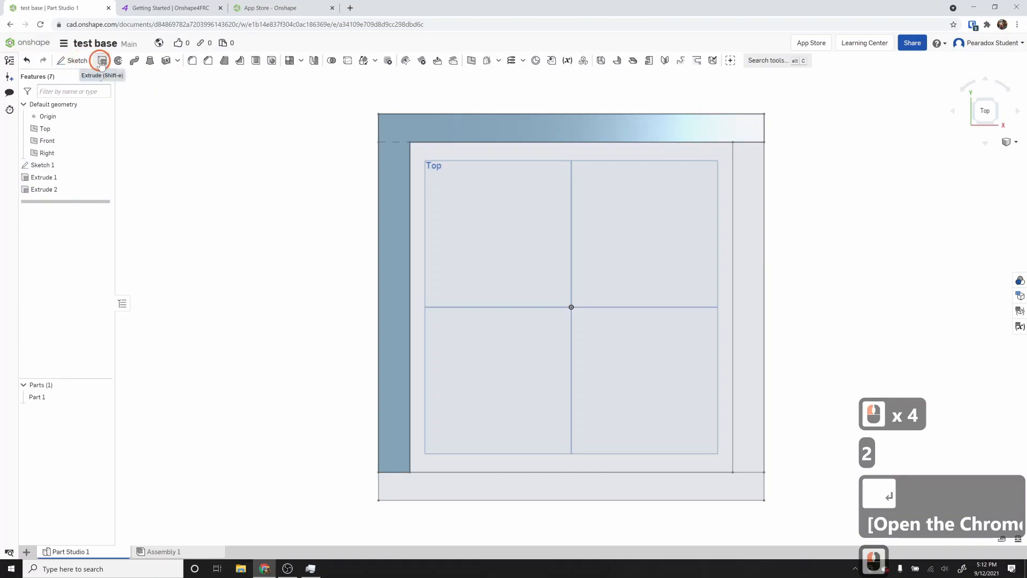
- Extrude the sketch's lower horizontal strip 1 in, adding it to Part 1
click(102, 60)
click(493, 470)
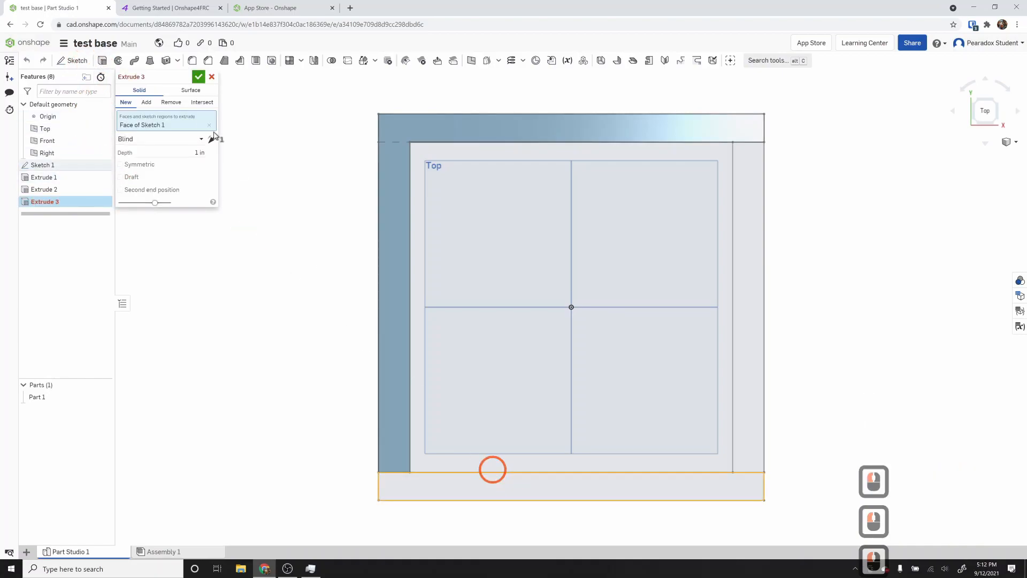
click(146, 102)
click(197, 78)
right_drag(337, 406, 179, 369)
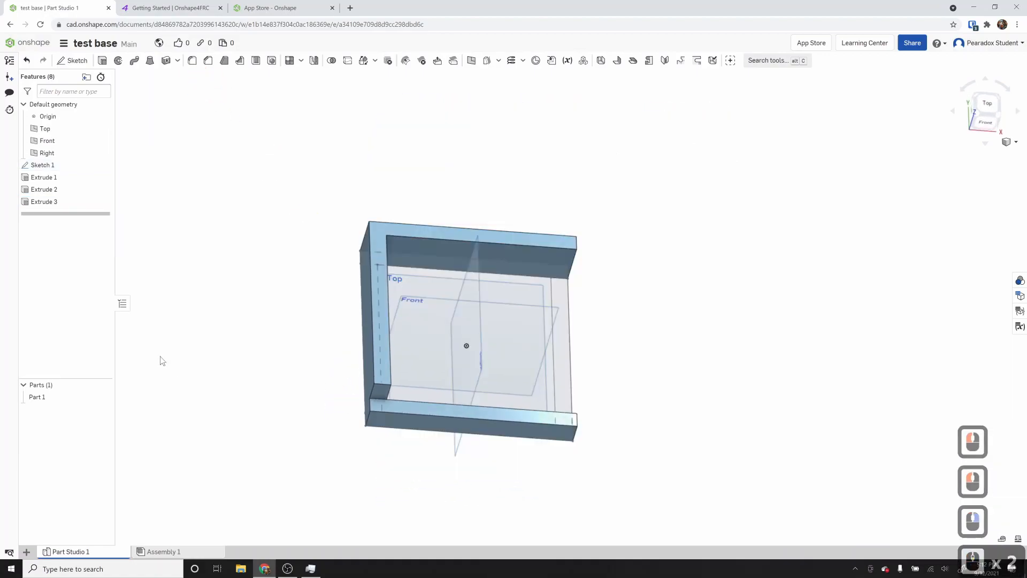
- Change Extrude 3 and Extrude 2 from adding to Part 1 to creating new parts
double_click(45, 202)
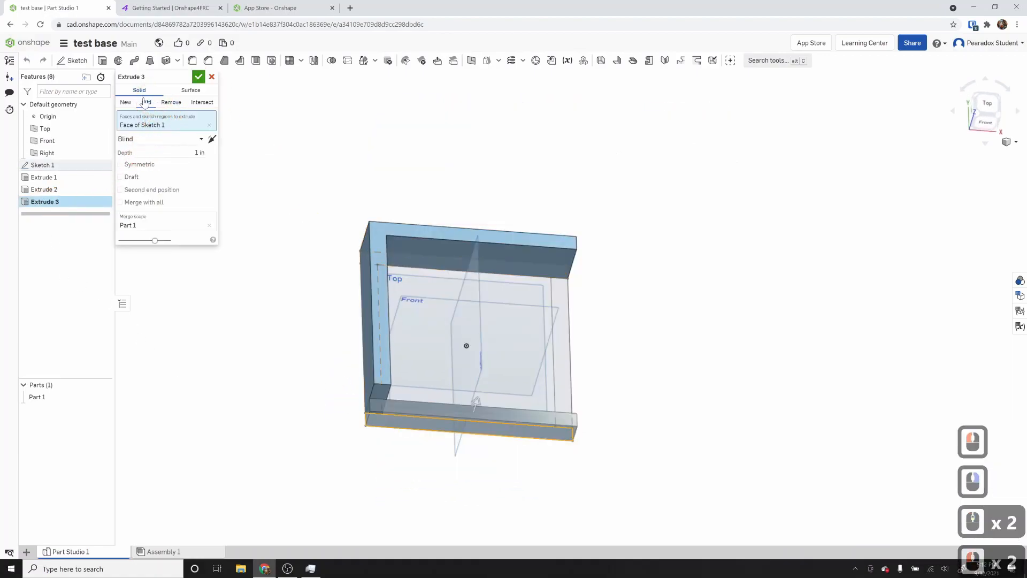
click(129, 101)
click(199, 76)
click(60, 202)
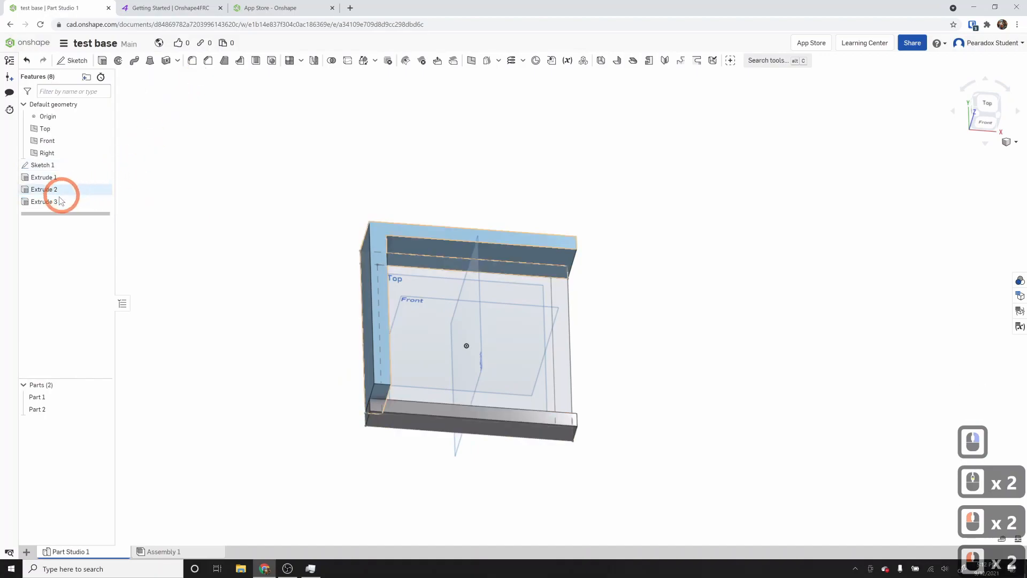
double_click(45, 190)
click(125, 102)
click(198, 76)
click(240, 311)
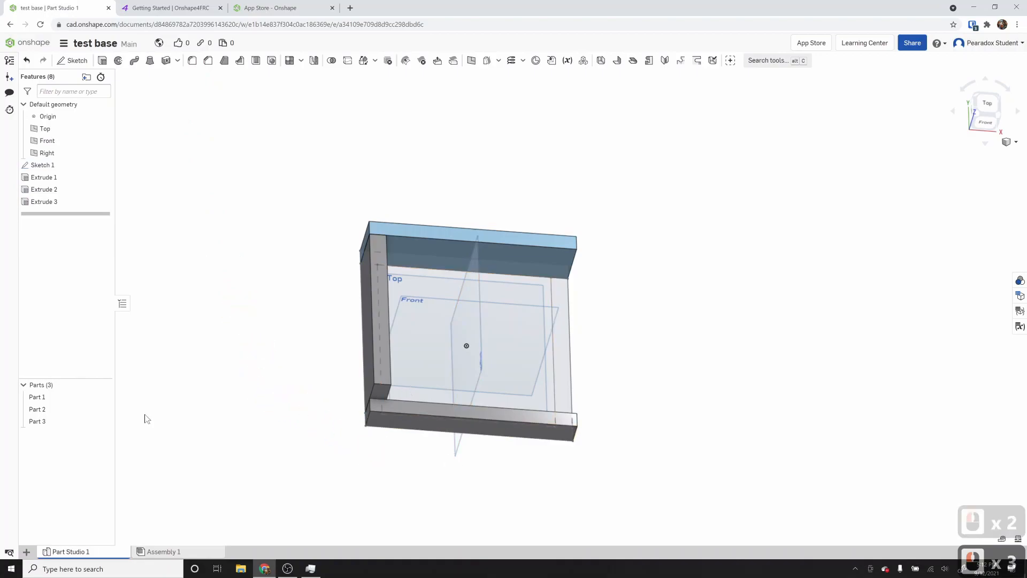
- Start a sketch on the narrow end face of the Extrude 1 bar
scroll(383, 413, up, 5)
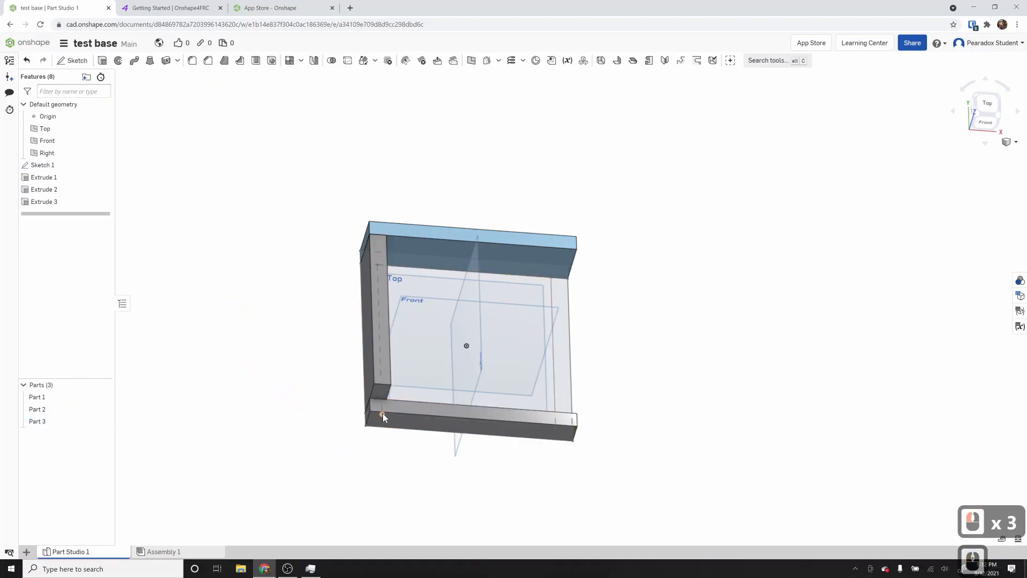
right_drag(369, 366, 797, 231)
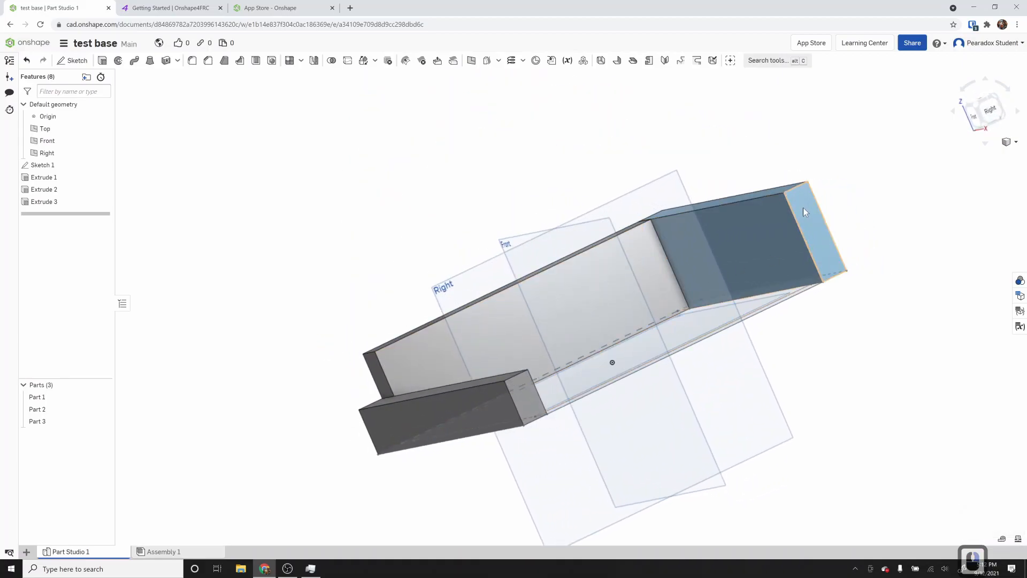
click(78, 61)
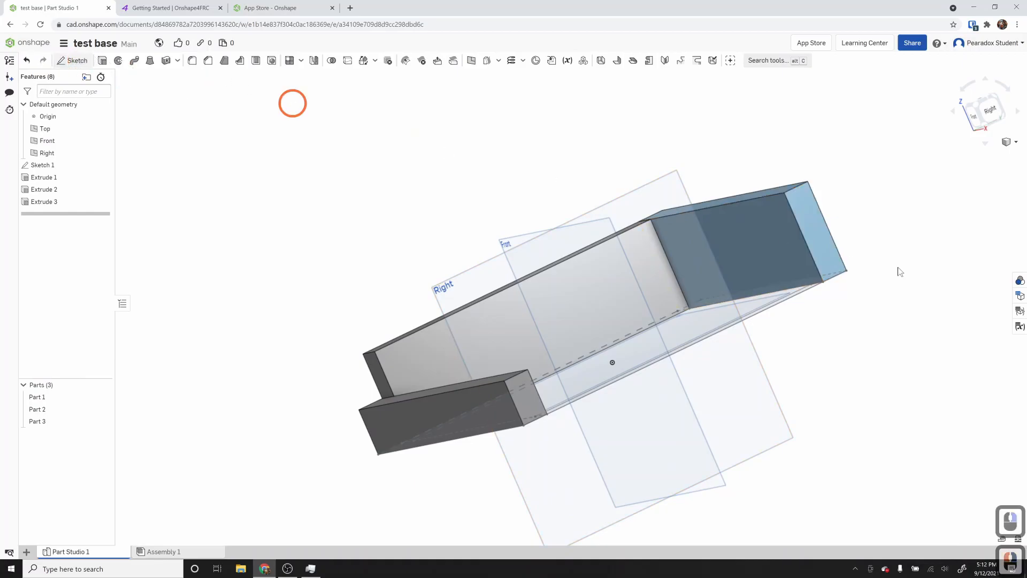
click(832, 247)
click(830, 248)
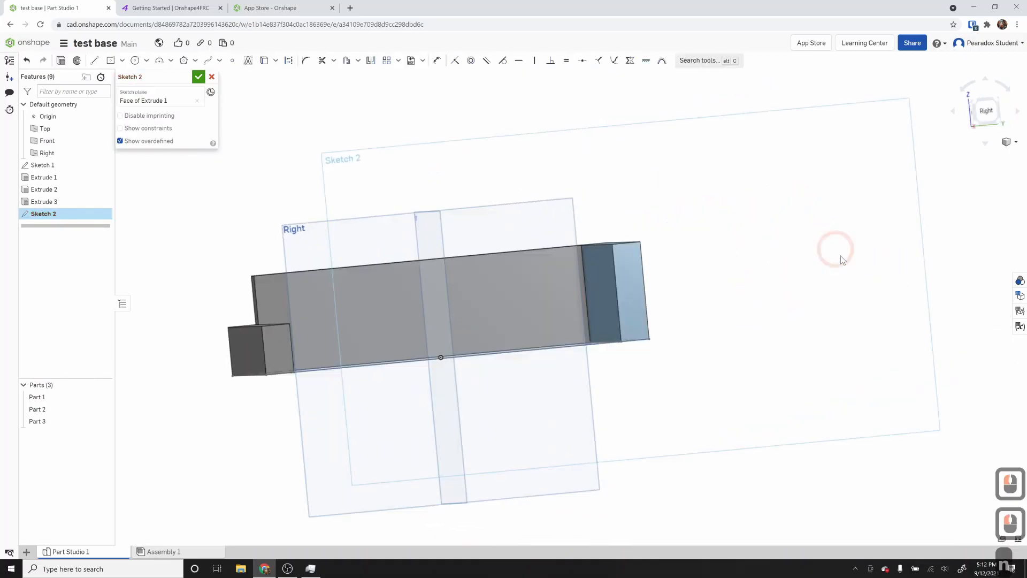
click(111, 62)
scroll(564, 321, up, 3)
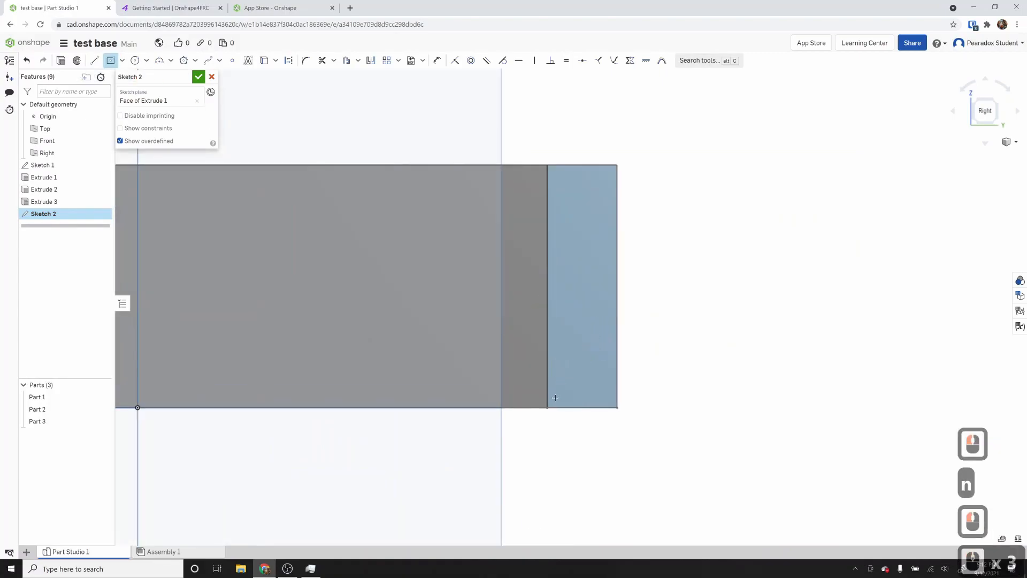
click(591, 205)
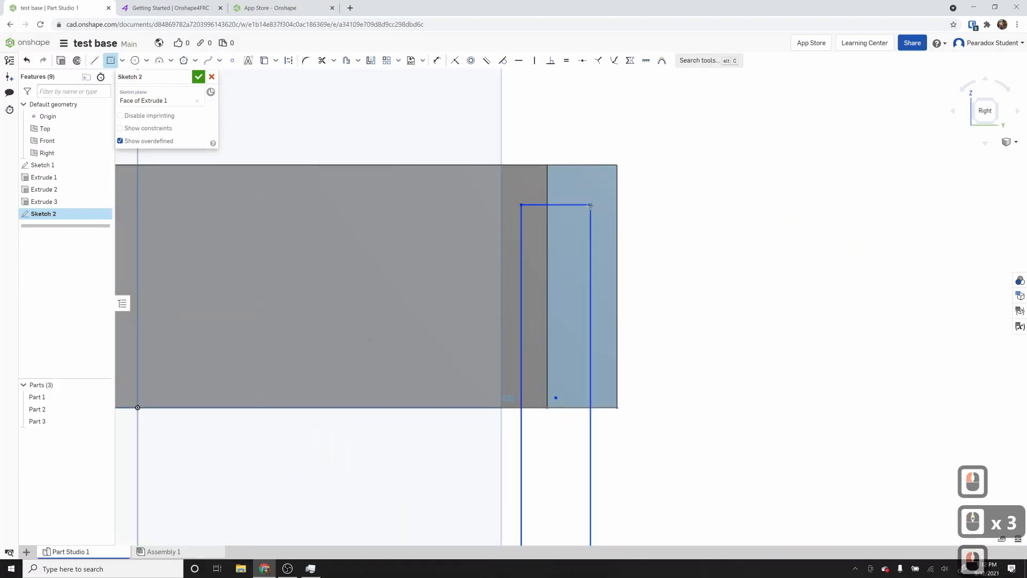
key(Escape)
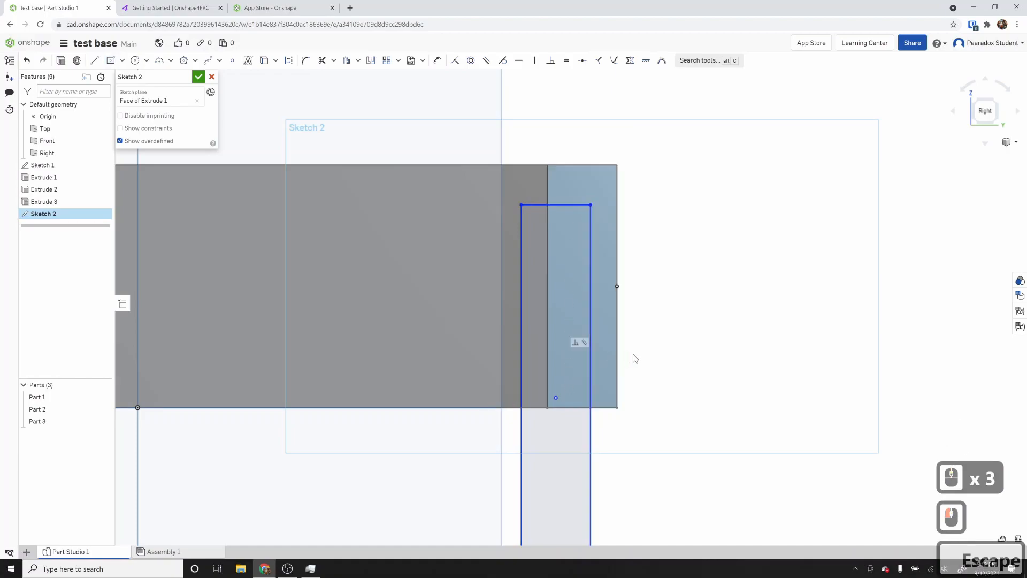
key(ctrl+z)
- Sketch a corner rectangle about 0.42 in wide by 1.85 in high inside the bar's end face
click(121, 61)
click(134, 75)
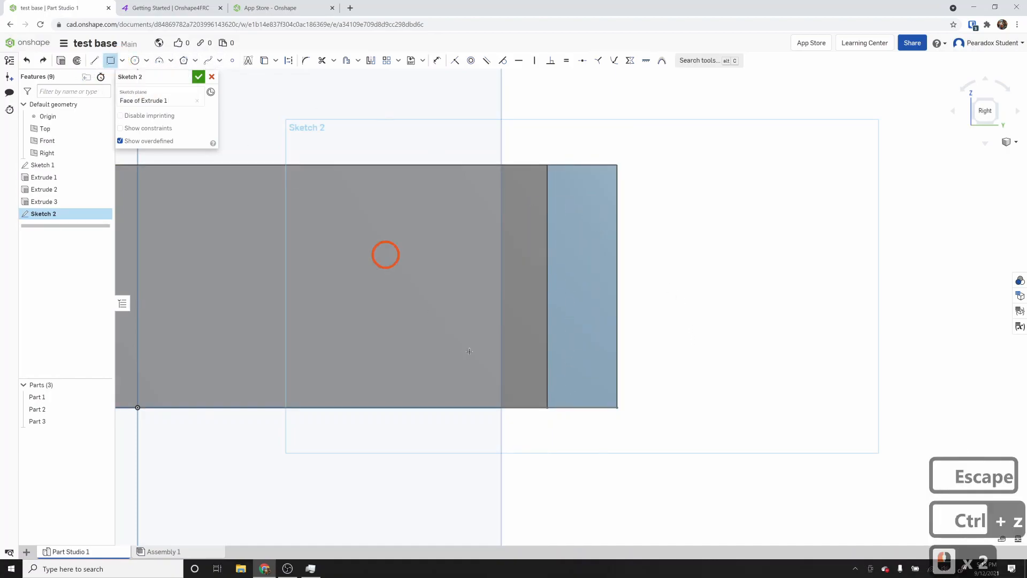
click(556, 398)
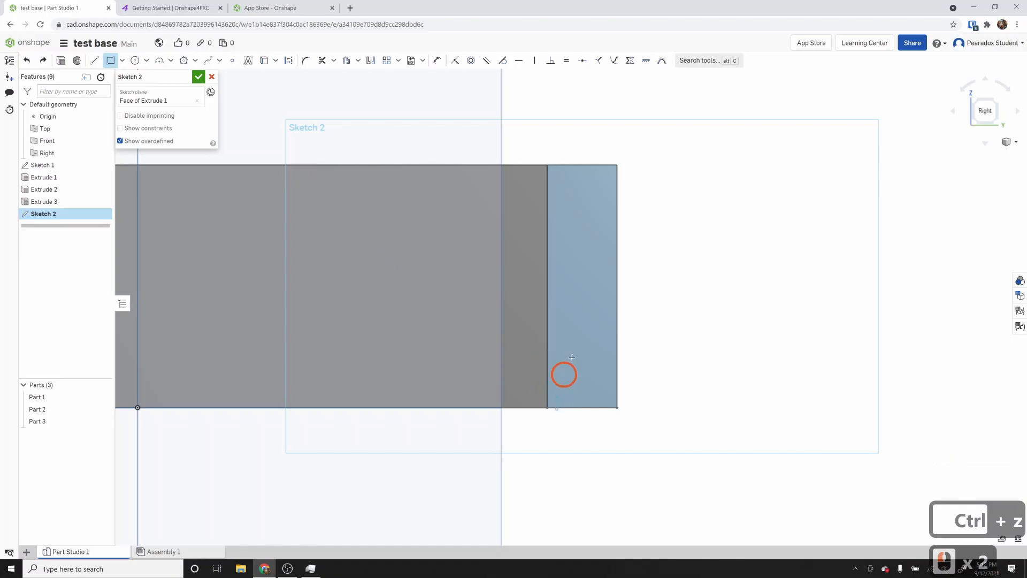
click(608, 174)
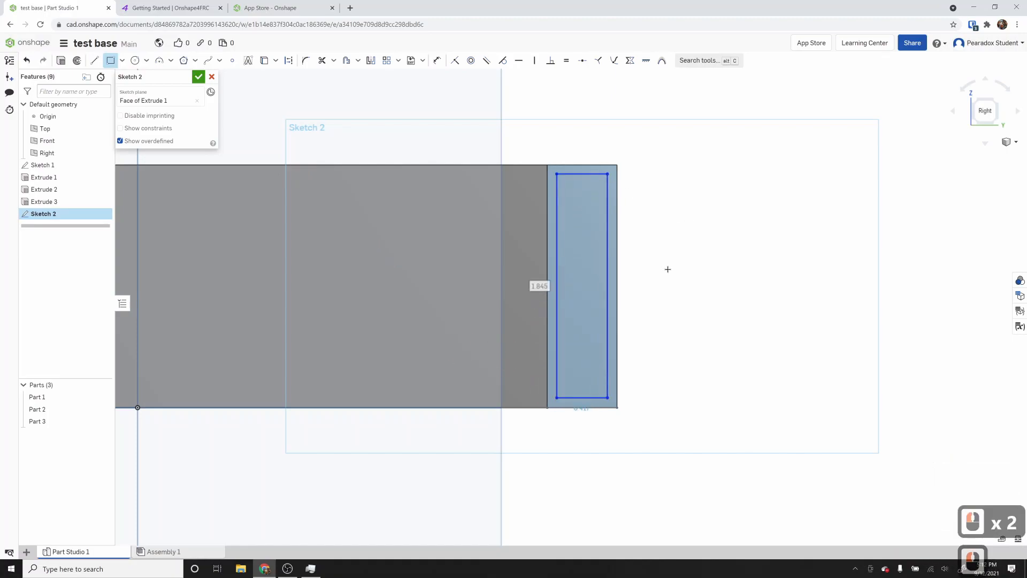
- Dimension the rectangle's right side 0.1 in from the outer vertical edge of the bar's end face
key(d)
click(610, 273)
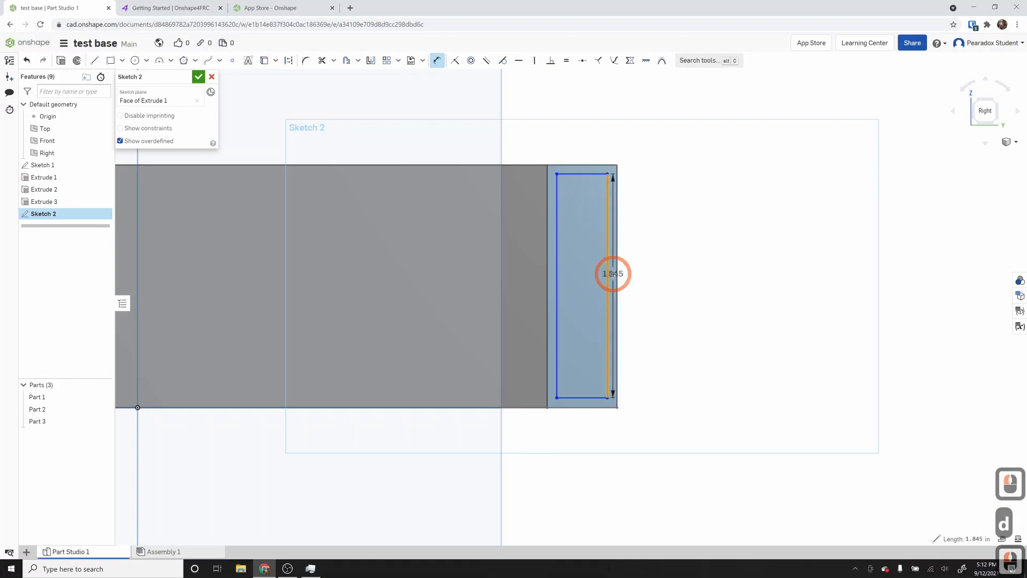
click(627, 205)
click(675, 148)
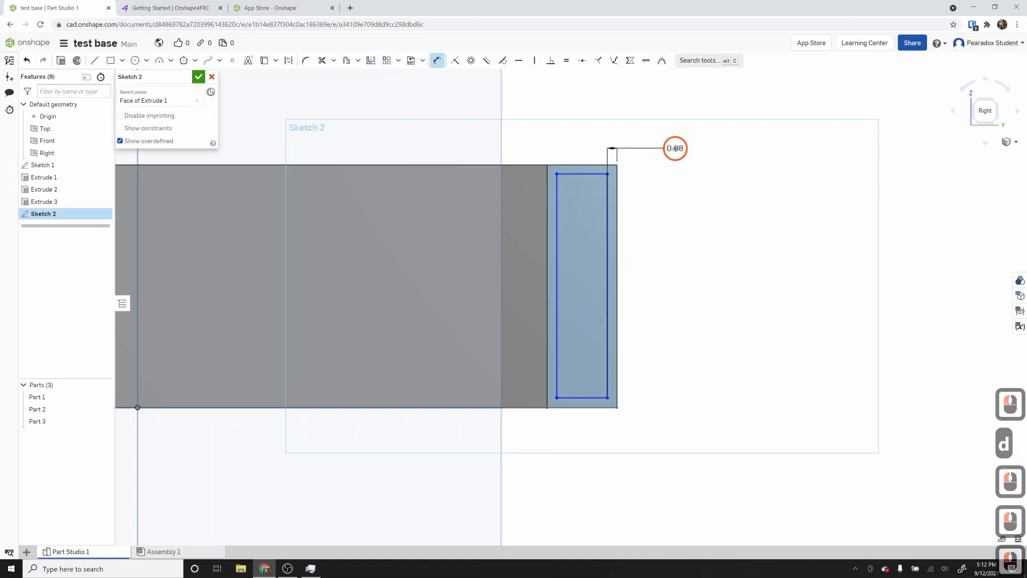
text(.1)
key(Return)
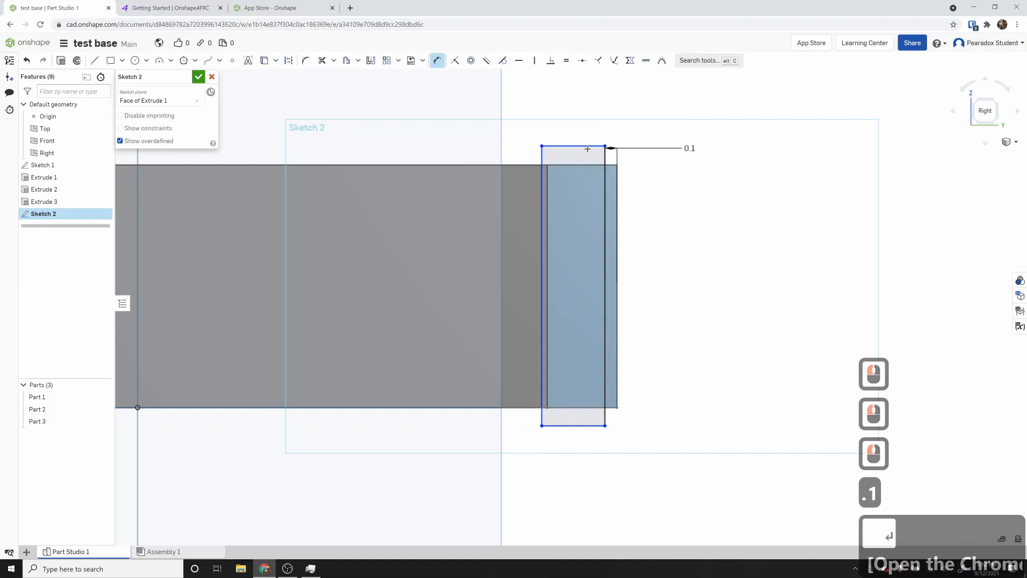
- Dimension the rectangle's top side 0.1 in below the upper edge of the bar's end face
click(590, 157)
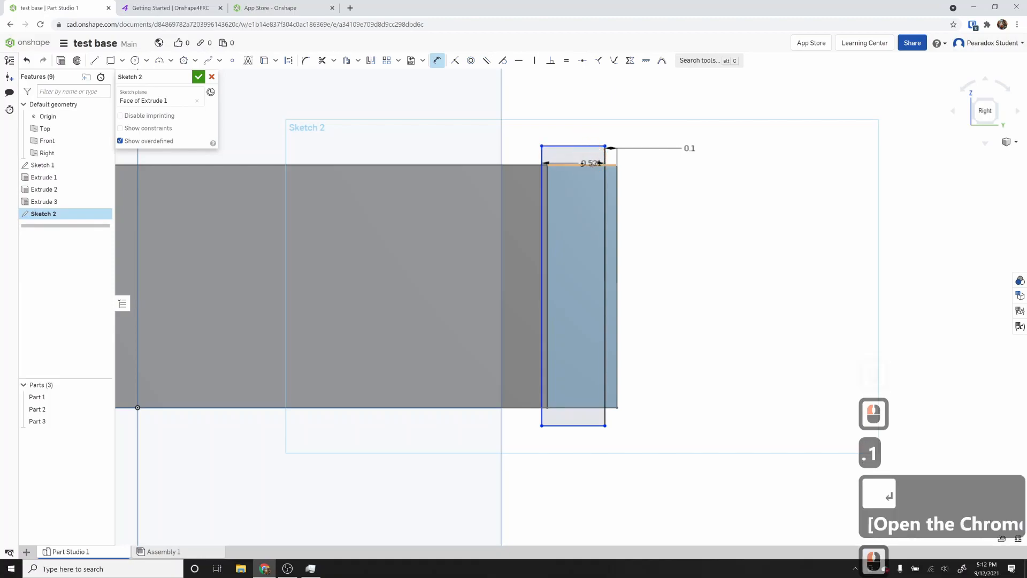
click(594, 165)
click(677, 156)
click(729, 148)
text(.1)
key(Return)
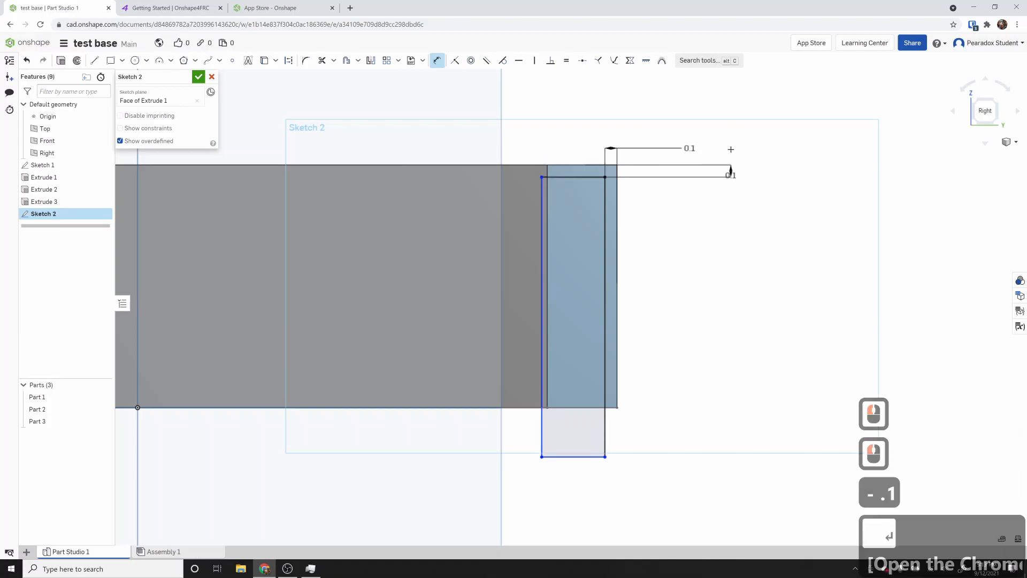
- Dimension the rectangle's left side 0.1 in inside the inner vertical edge of the bar's end face
click(541, 244)
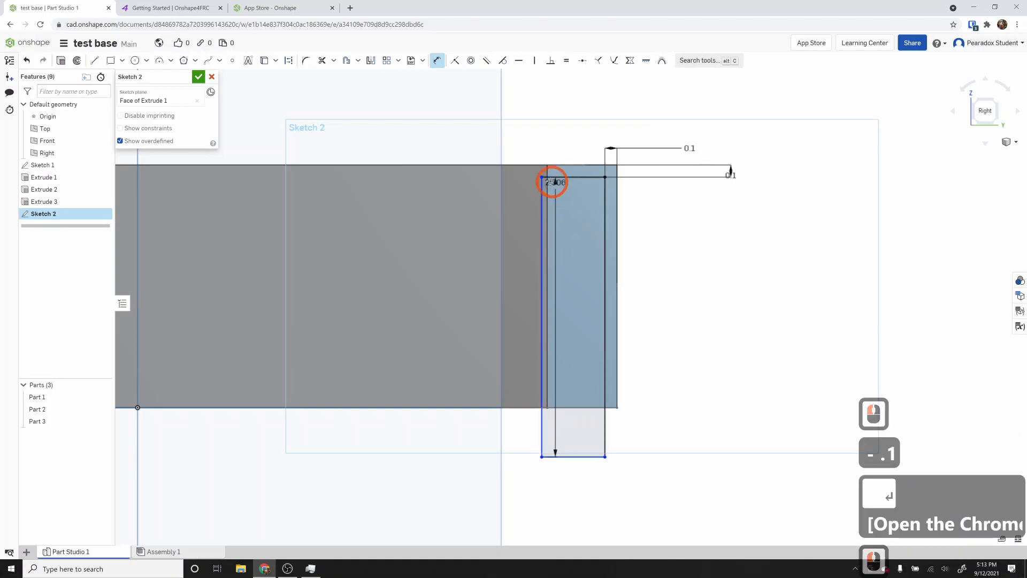
click(547, 169)
click(509, 134)
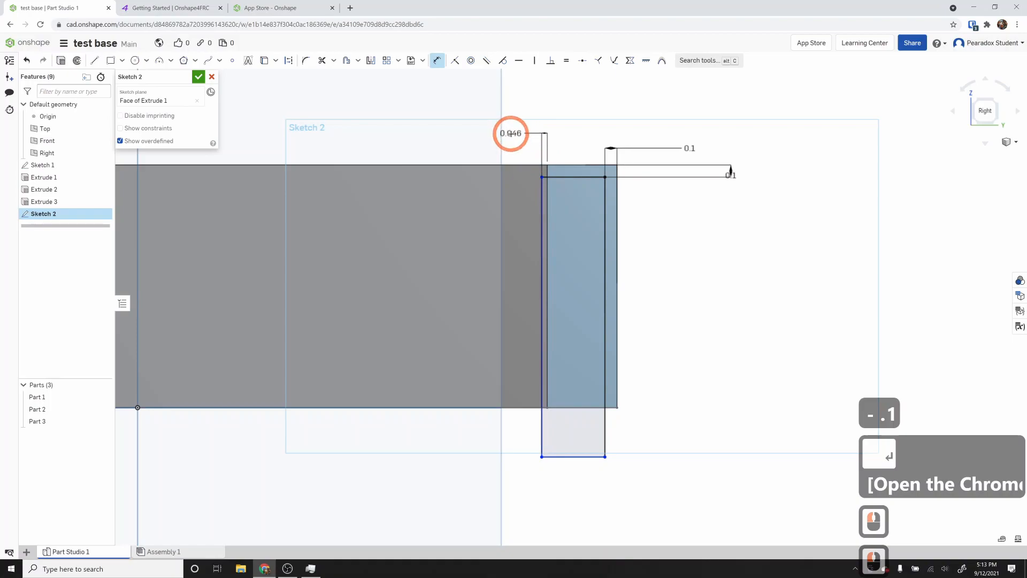
text(-.1)
key(Return)
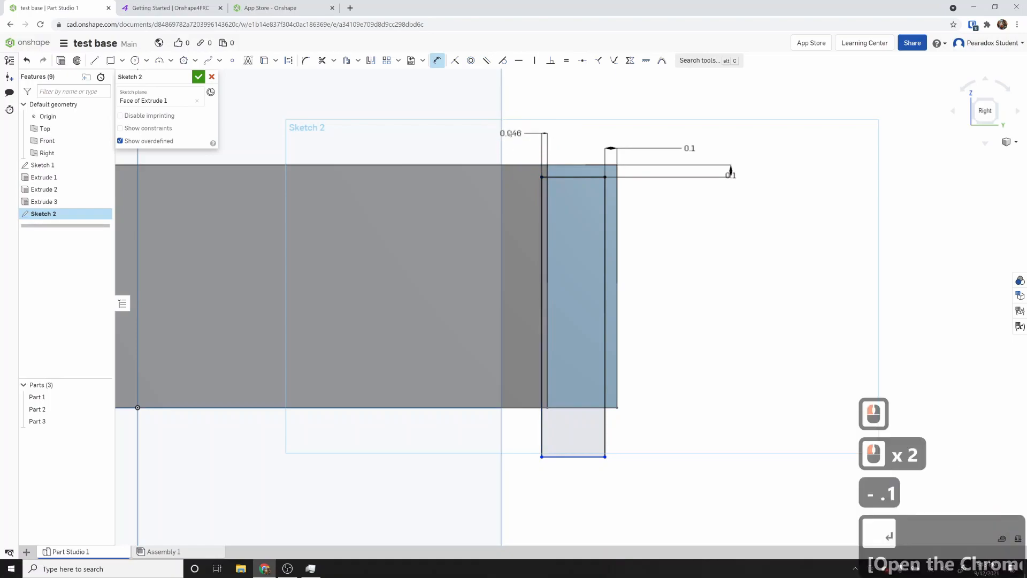
- Dimension the rectangle's bottom side 0.1 in above the lower edge of the bar's end face and finish the sketch
click(582, 456)
click(579, 408)
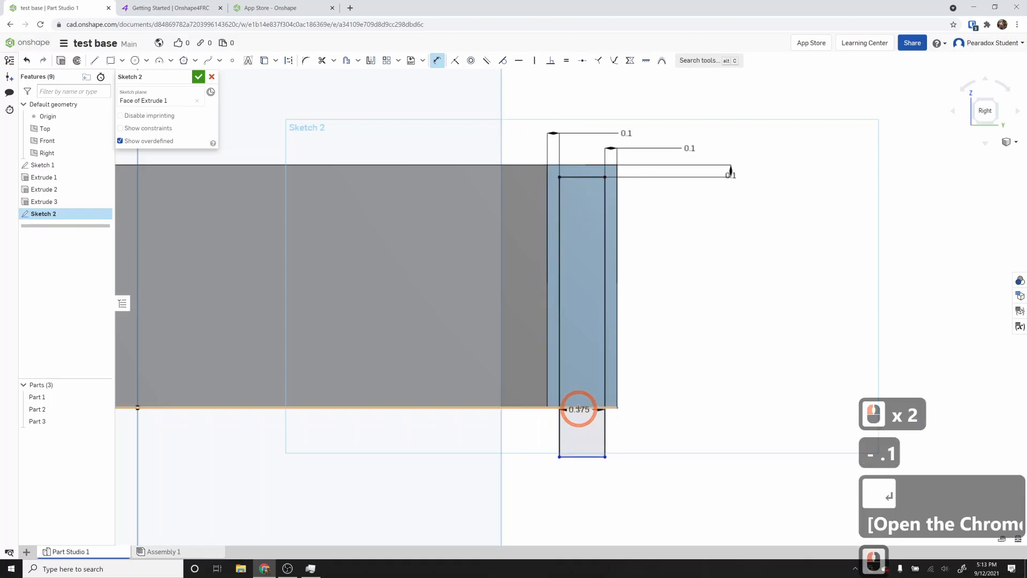
double_click(647, 432)
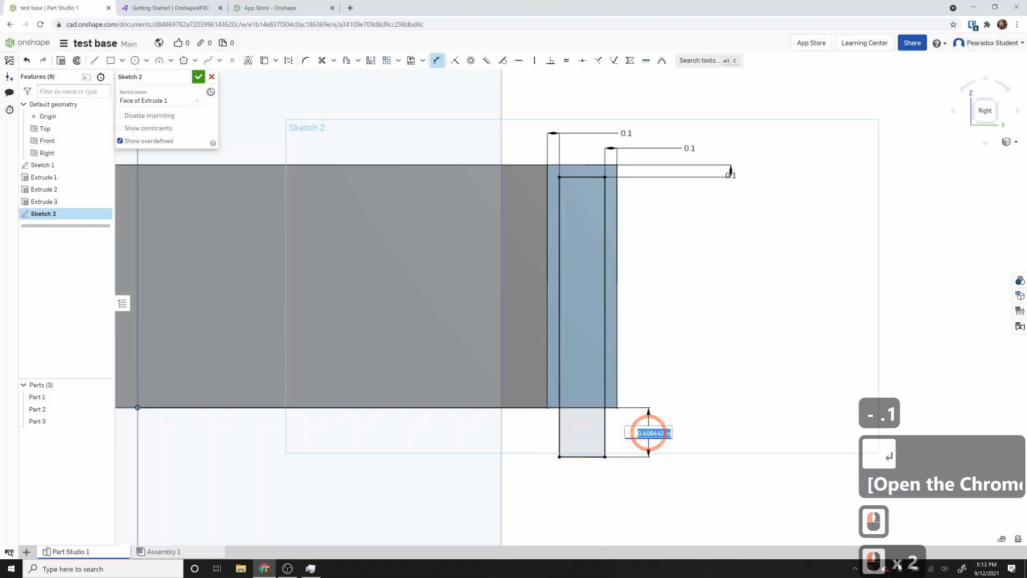
text(.1)
key(Return)
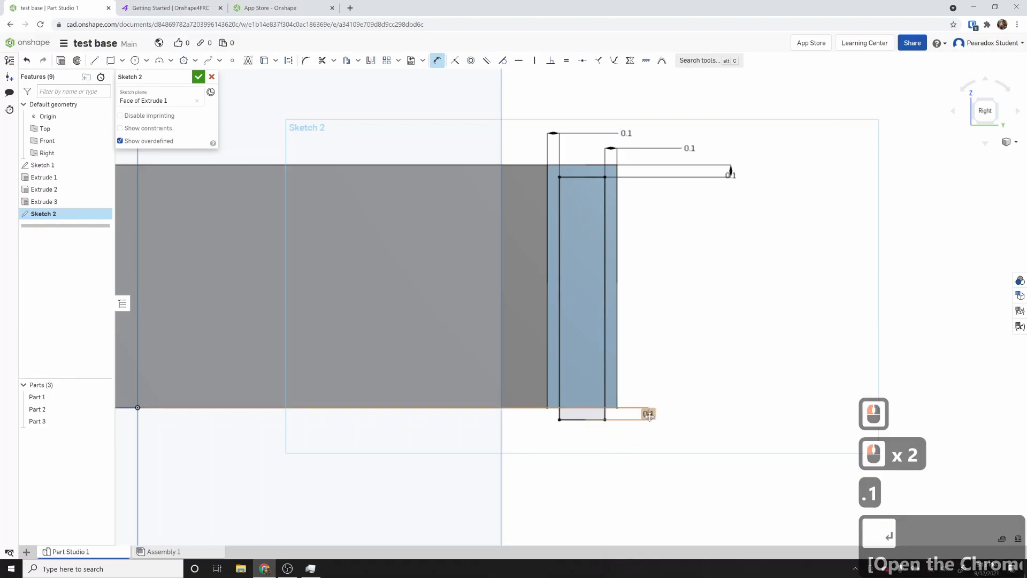
key(Escape)
double_click(648, 414)
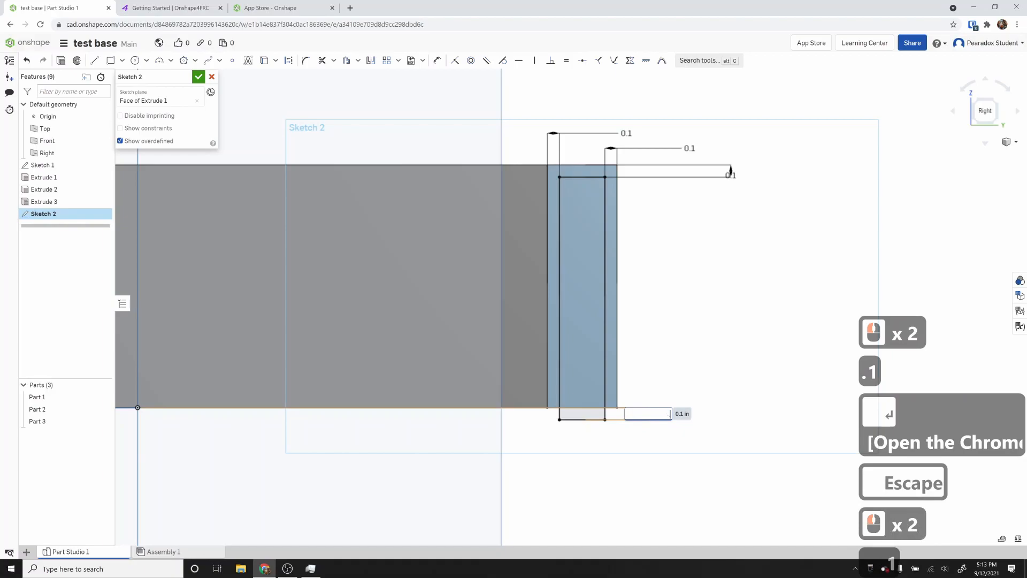
text(-.1)
key(Return)
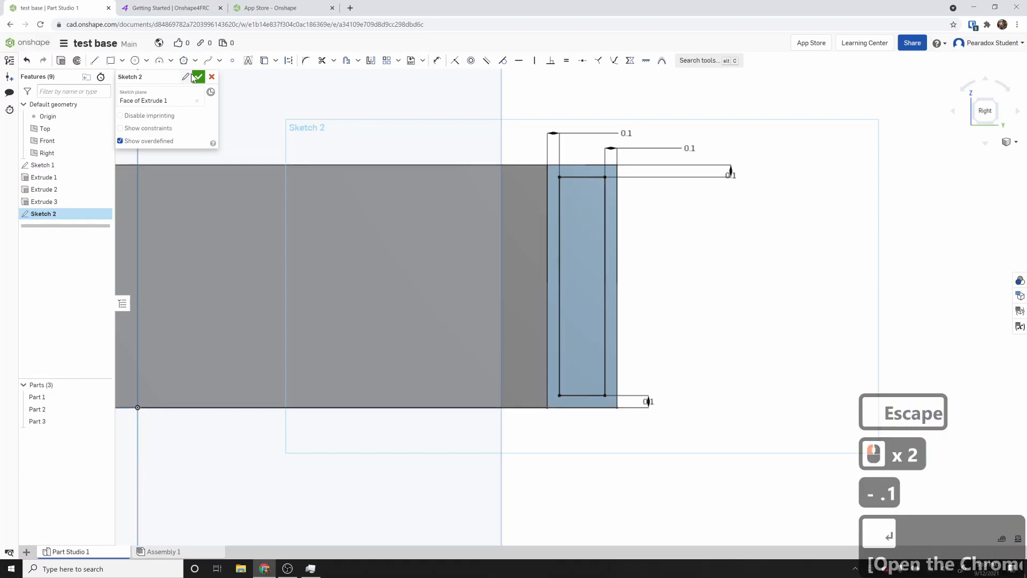
click(198, 76)
- Cut the inner rectangle of Sketch 2 through all of Part 1 with a Remove extrude to hollow the bar
click(102, 61)
click(589, 230)
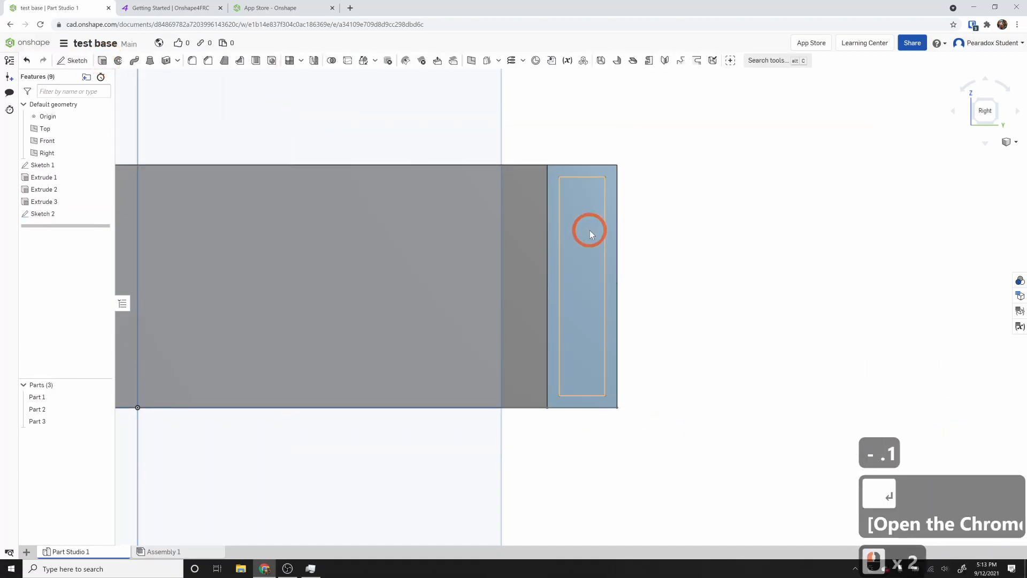
right_drag(597, 274, 605, 276)
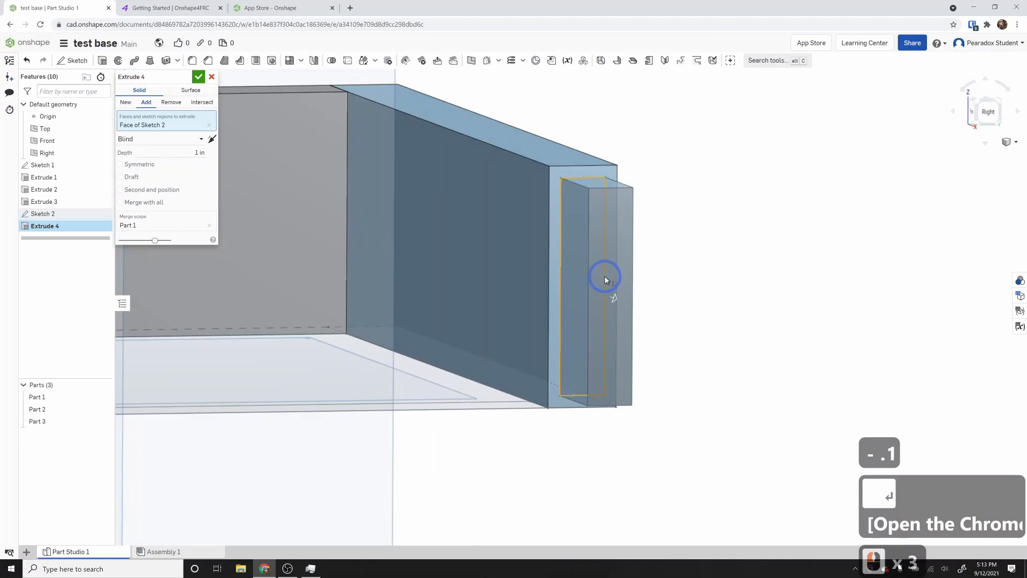
click(170, 102)
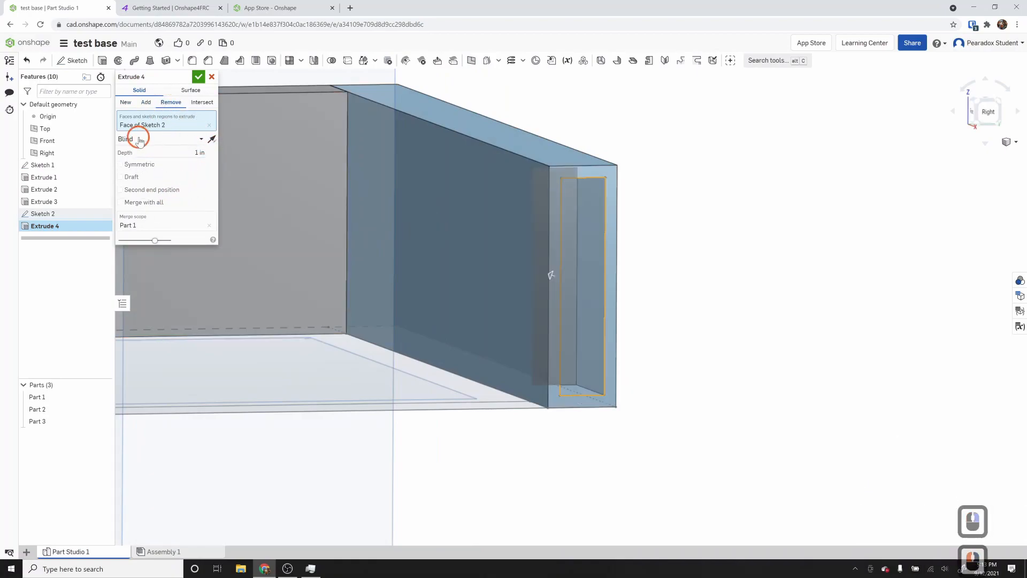
click(140, 139)
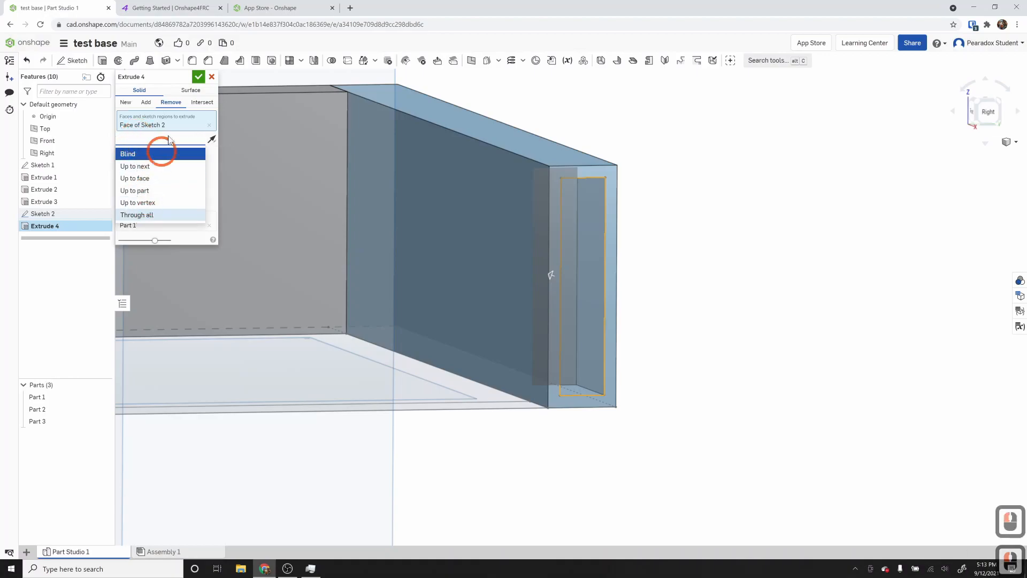
click(137, 215)
click(197, 79)
mouse_move(640, 247)
right_down()
mouse_move(624, 240)
mouse_move(626, 256)
right_up()
scroll(624, 253, down, 2)
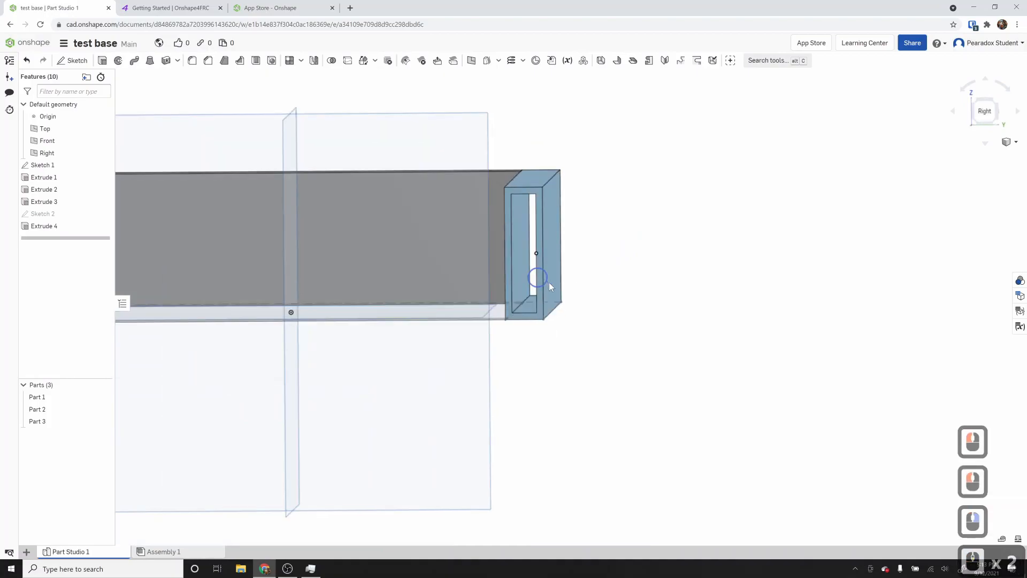
right_drag(547, 282, 554, 284)
scroll(377, 254, down, 2)
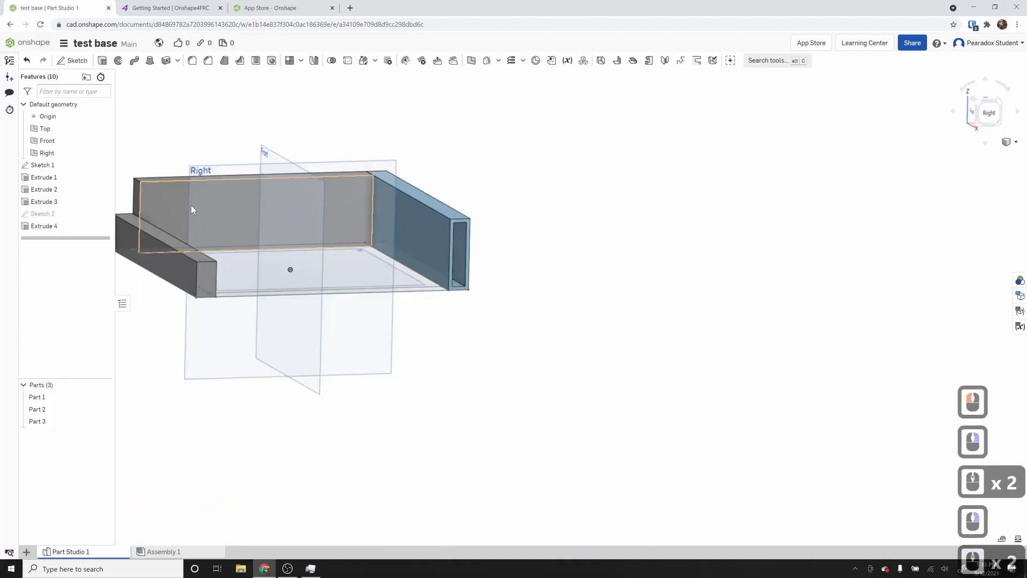
- Delete all features from Sketch 1 through Extrude 4 to empty the Part Studio
click(47, 165)
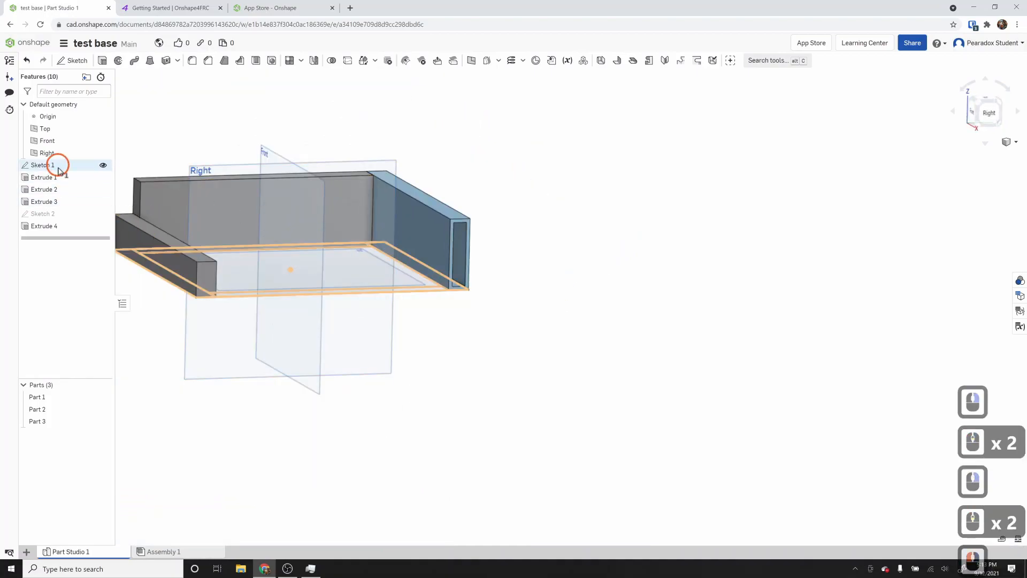
shift+click(42, 226)
key(Delete)
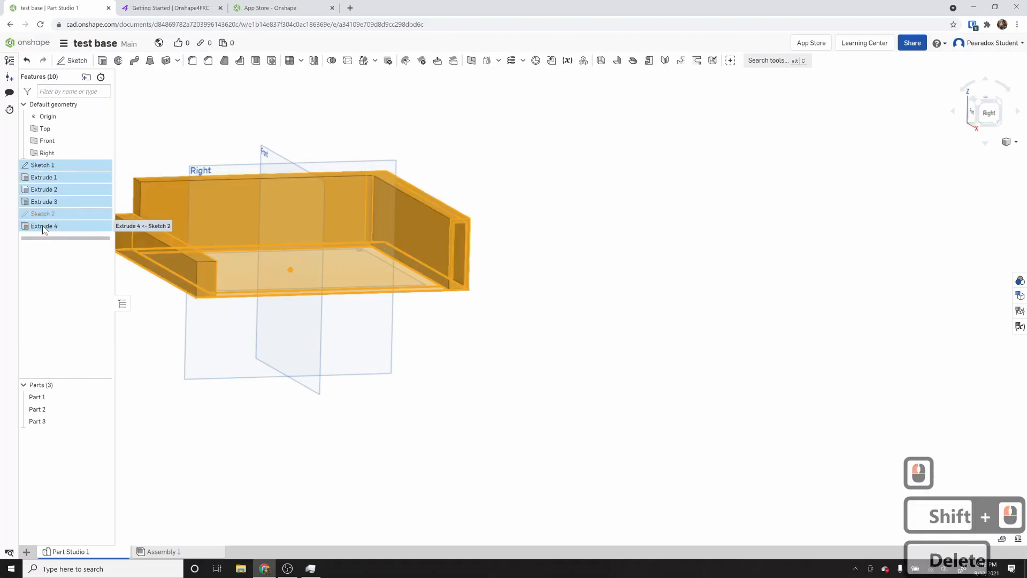
right_drag(485, 291, 514, 289)
click(991, 110)
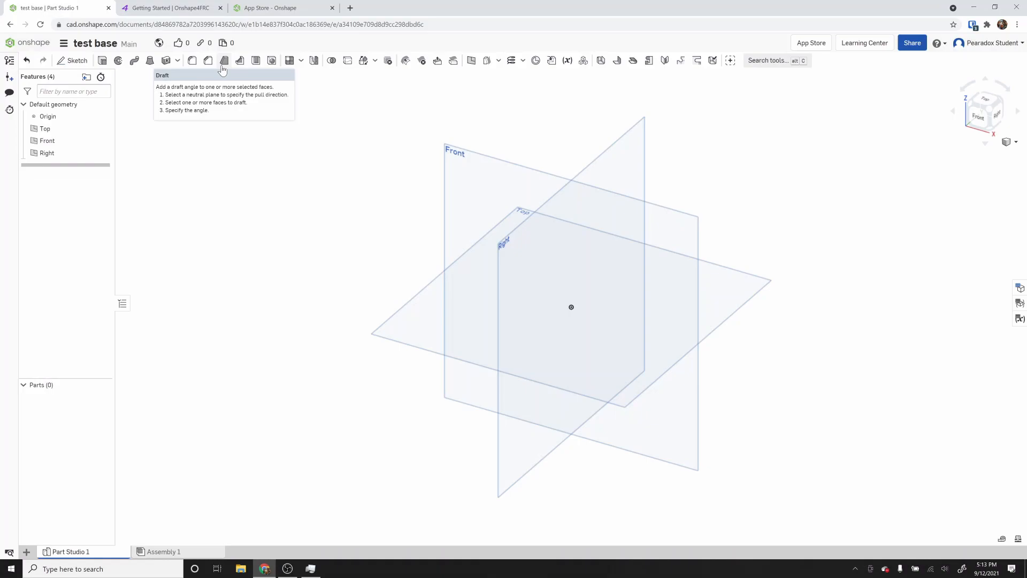
- On the Onshape4FRC Getting Started page, copy the link of the FeatureScript collection that contains Extrude Individual and Tube Converter
click(168, 7)
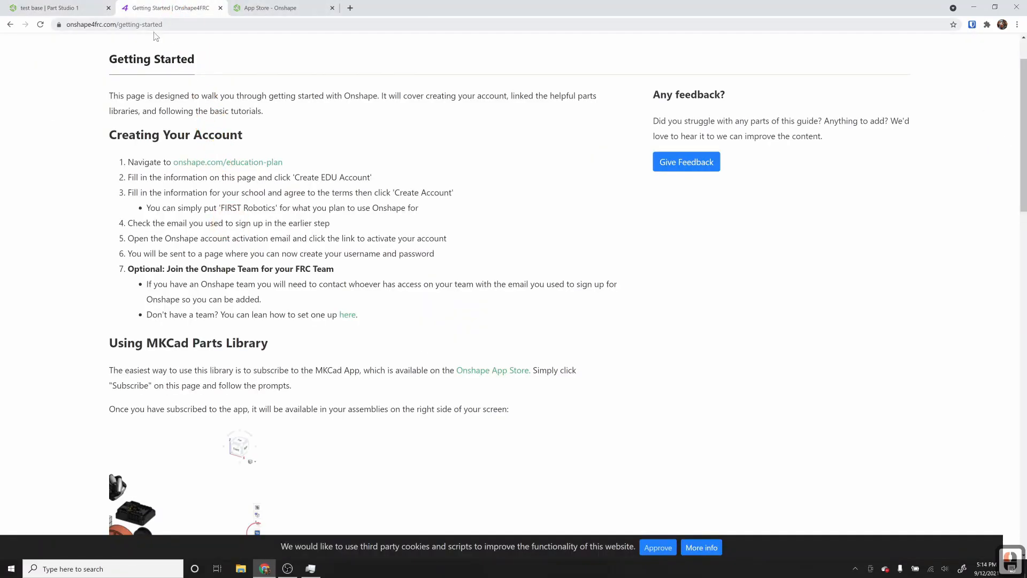
scroll(91, 277, down, 9)
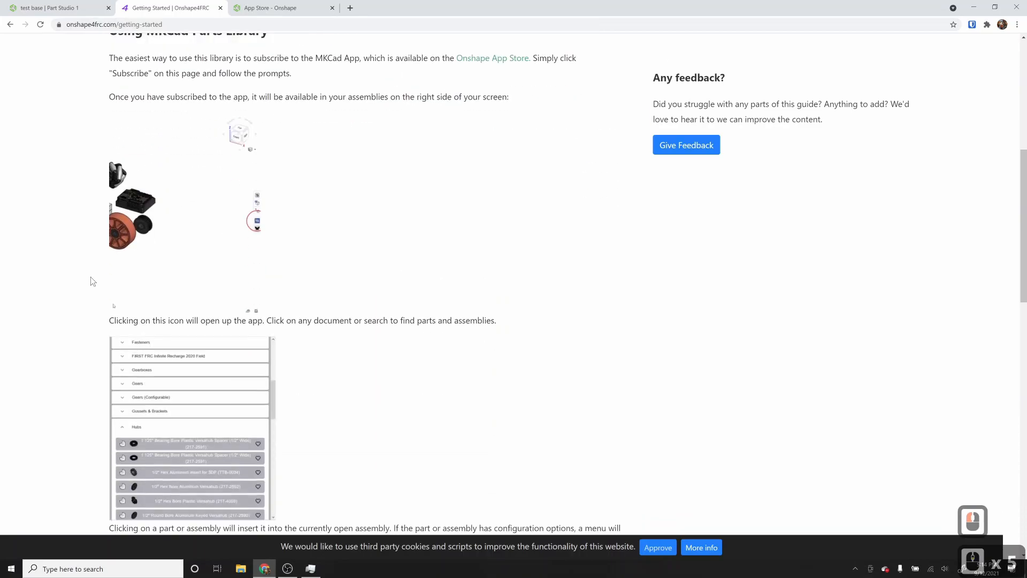
scroll(91, 278, down, 5)
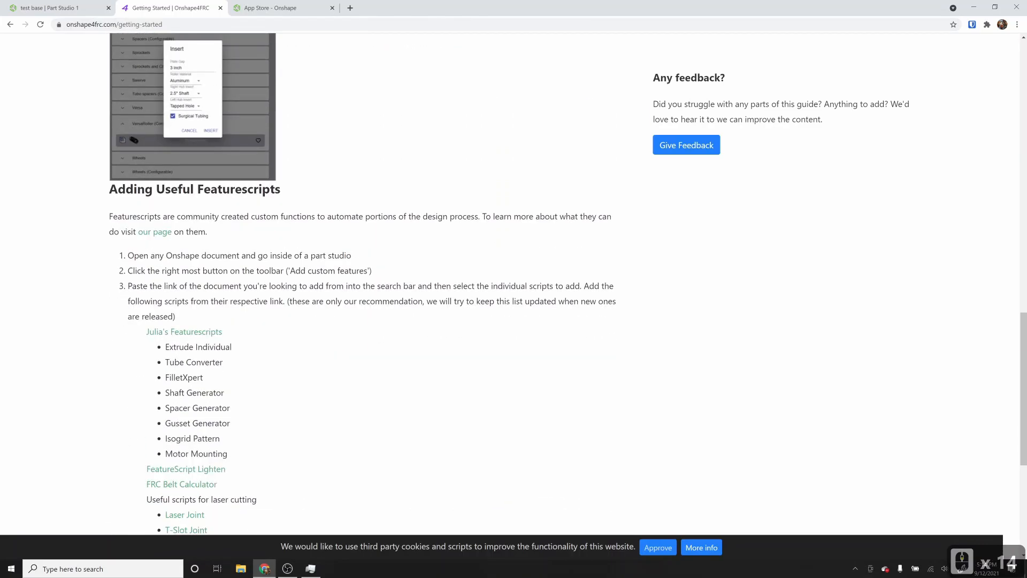
scroll(259, 298, down, 1)
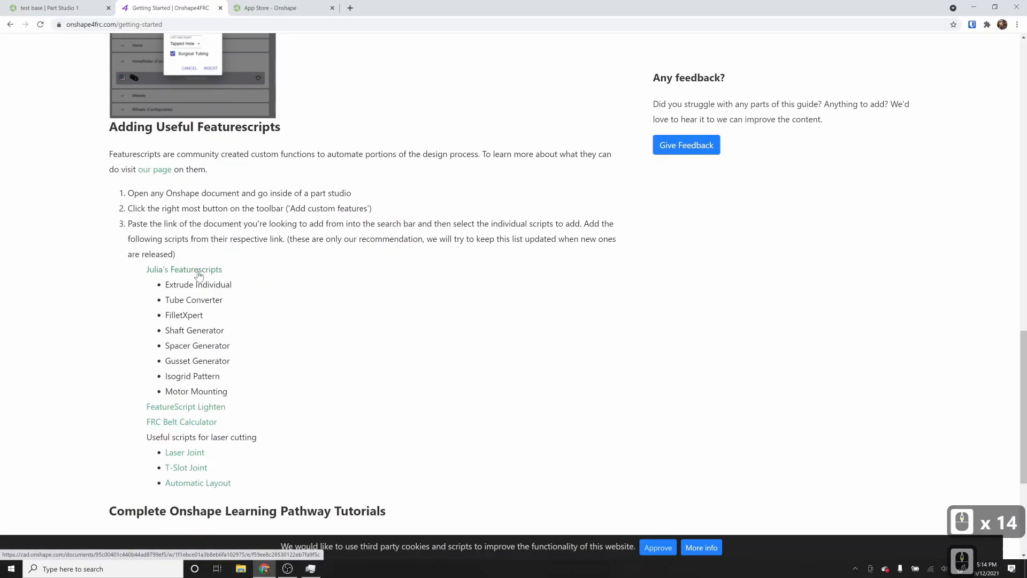
right_click(198, 274)
click(236, 327)
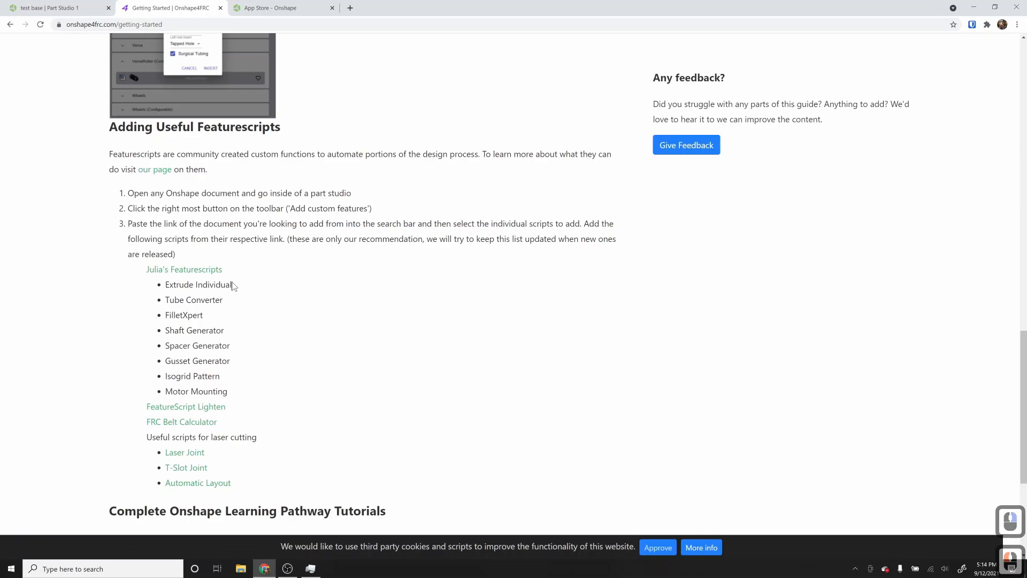
- Back in the test base Part Studio, look up the copied link under Add custom features and open the FeatureScript document it finds
click(53, 6)
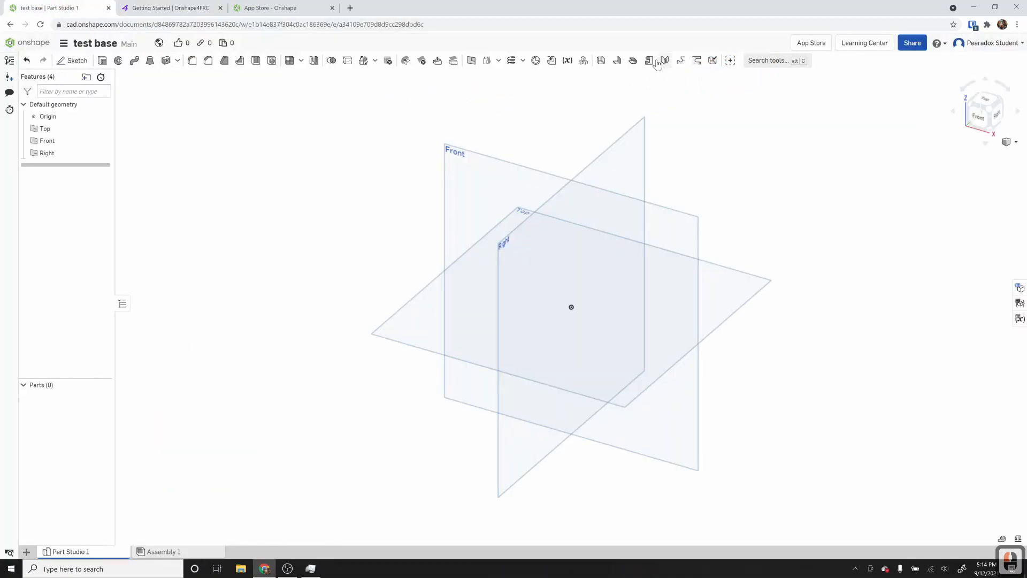
click(731, 62)
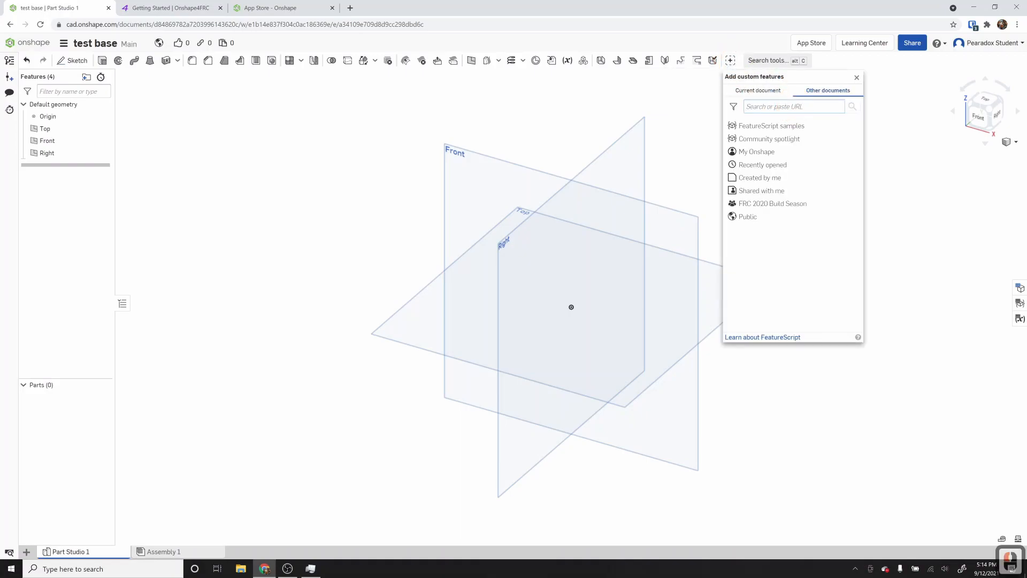
click(821, 128)
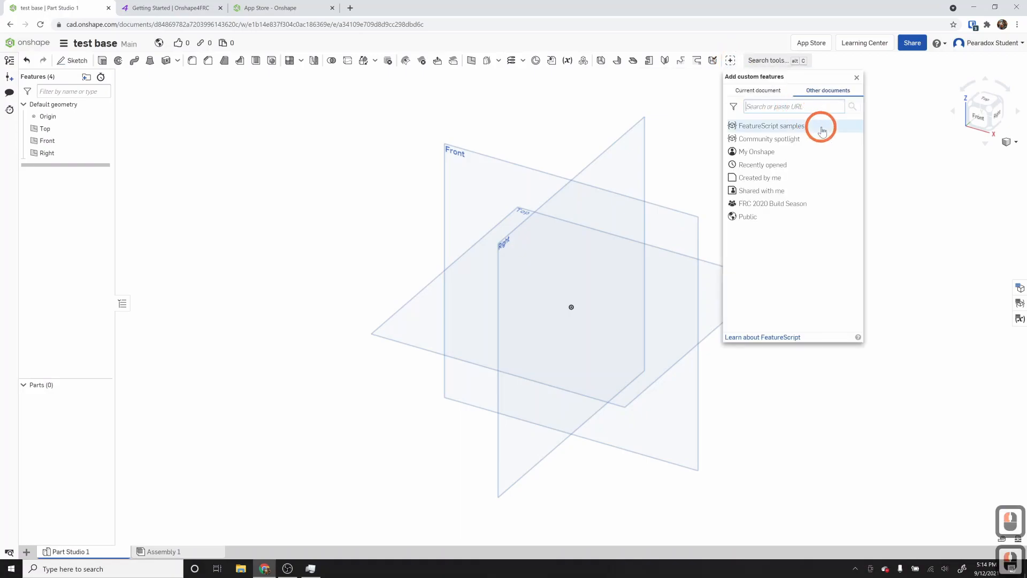
key(ctrl+v)
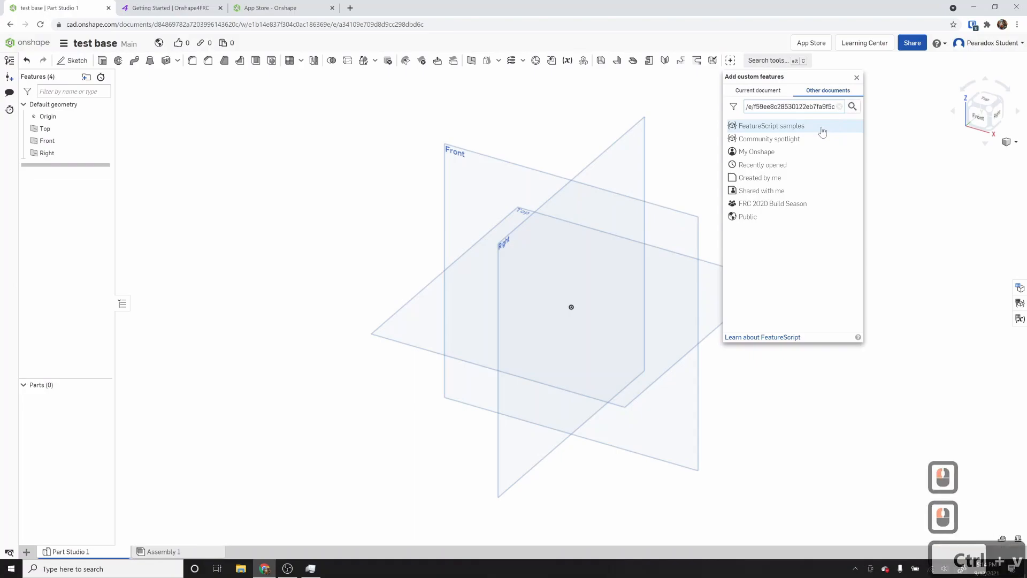
key(Return)
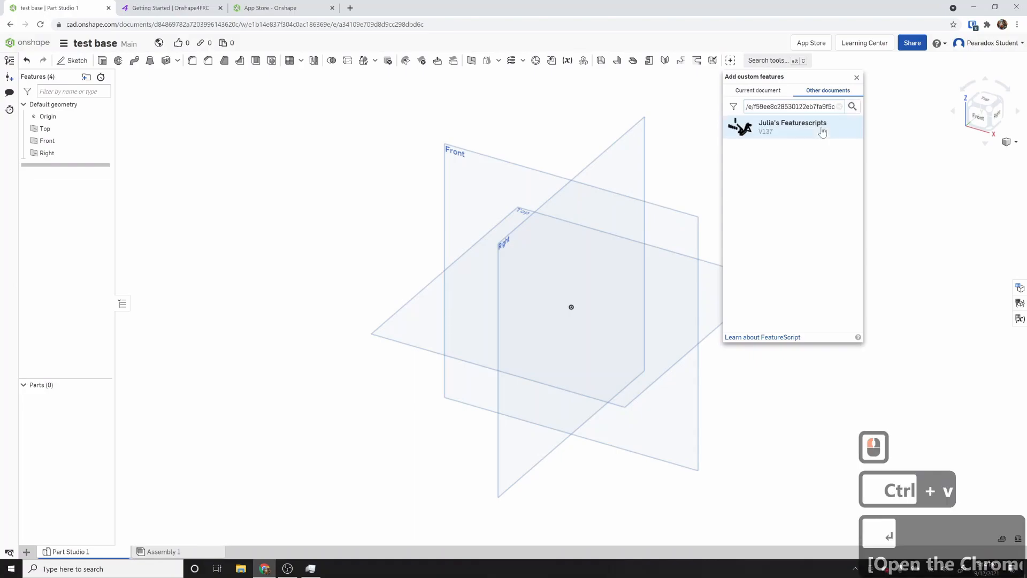
click(781, 134)
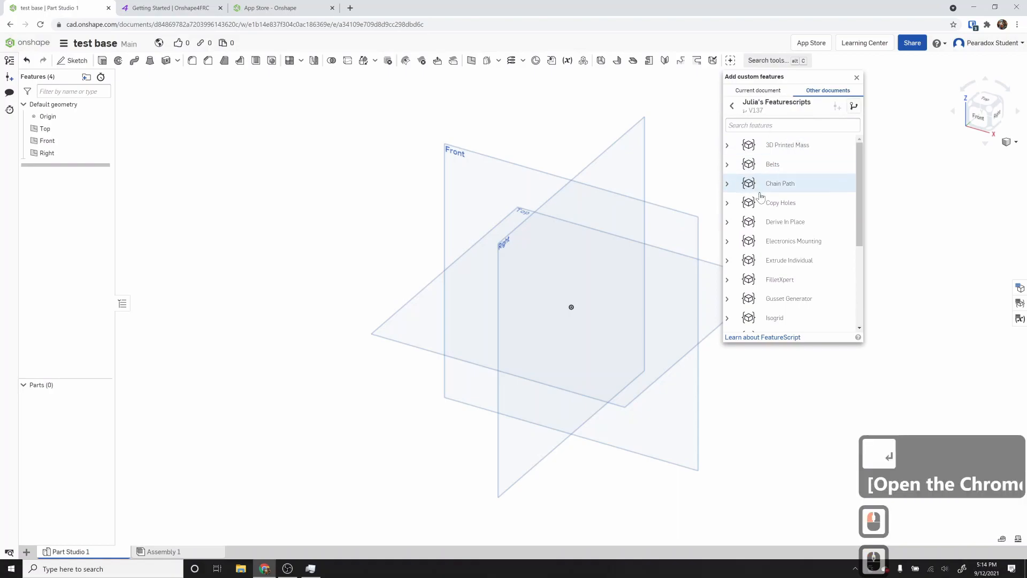
- Add the Extrude Individual and Tube Converter custom features from the FeatureScript document to the toolbar
click(728, 261)
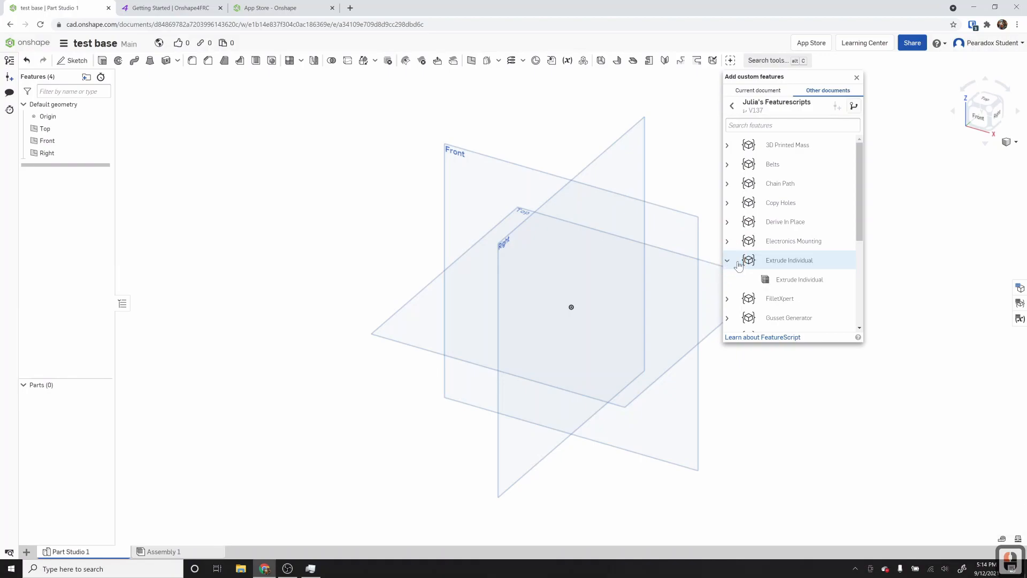
click(811, 283)
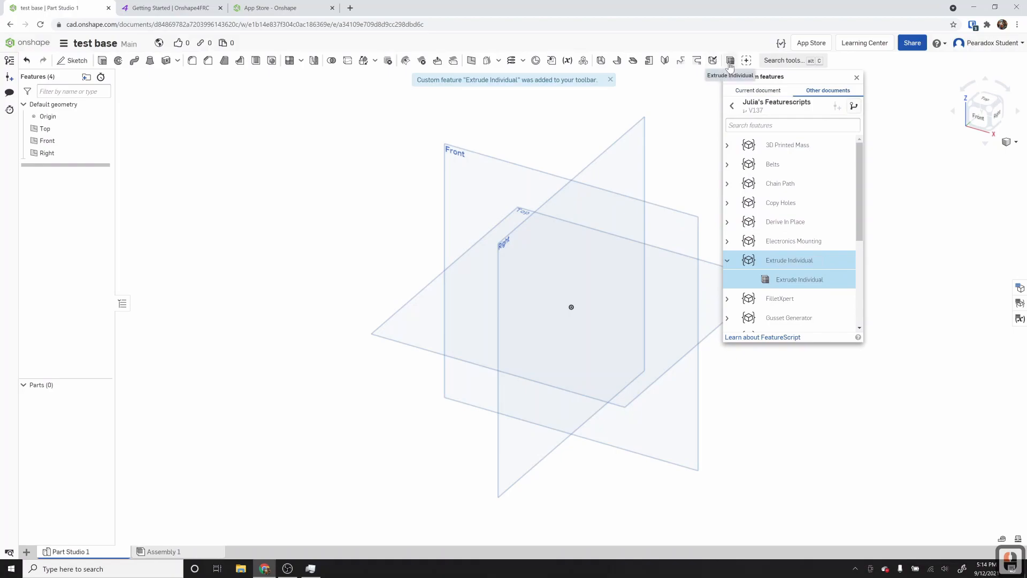
scroll(791, 304, down, 2)
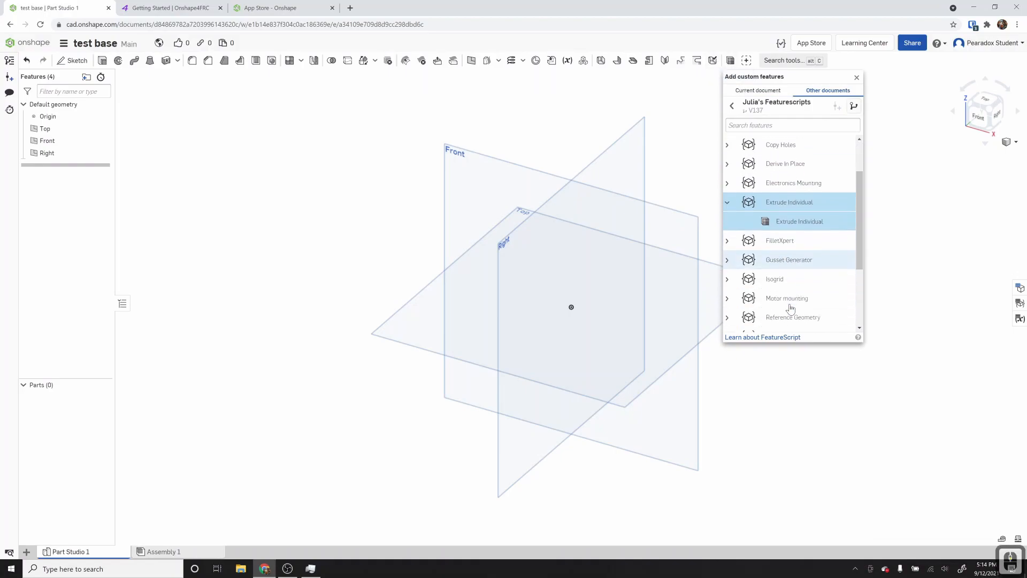
scroll(791, 305, down, 2)
scroll(770, 294, down, 1)
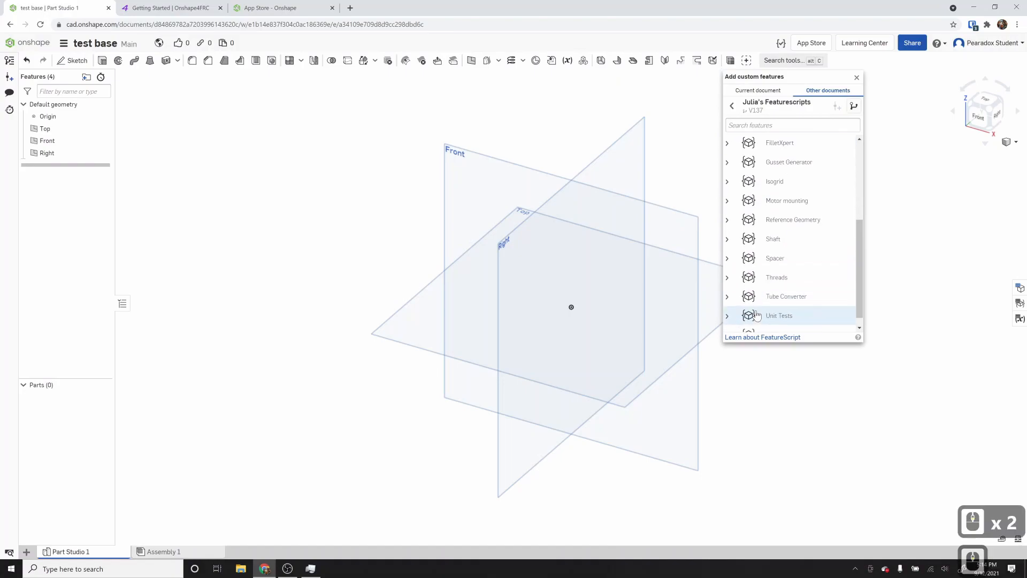
click(728, 285)
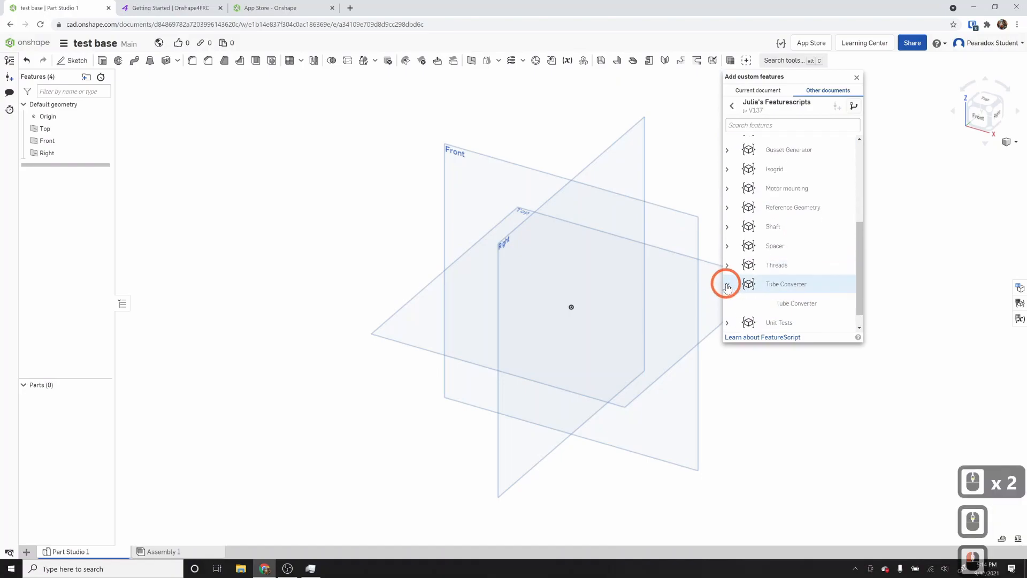
double_click(802, 301)
scroll(809, 304, down, 1)
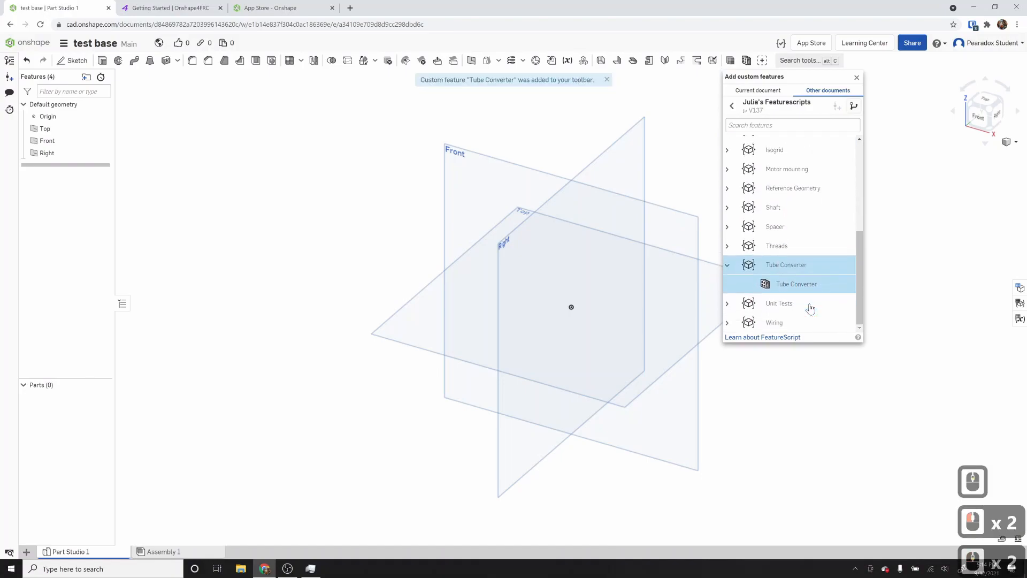
- Add the Shaft Generator custom feature to the toolbar and close the custom features list
click(728, 208)
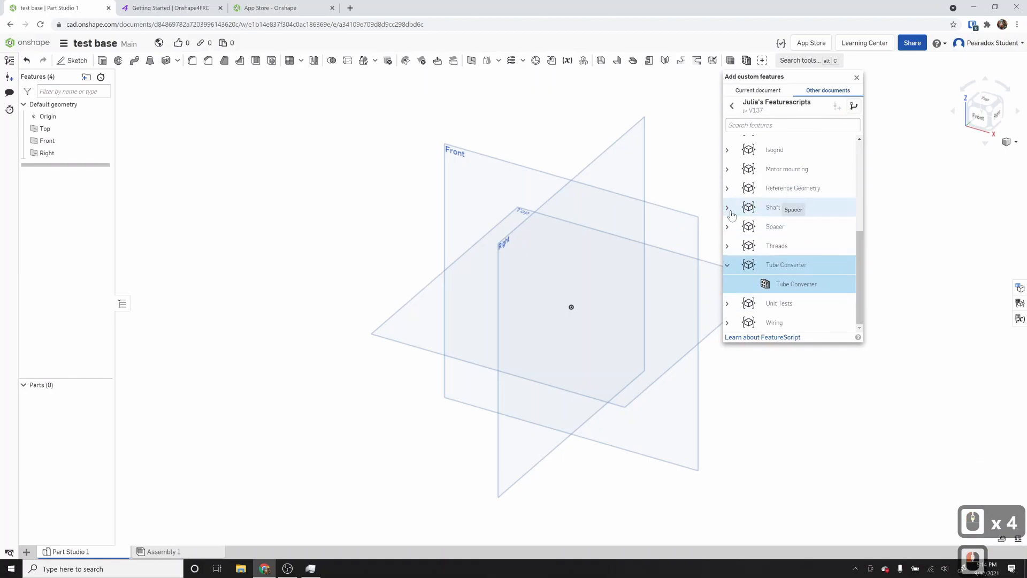
click(730, 209)
click(812, 229)
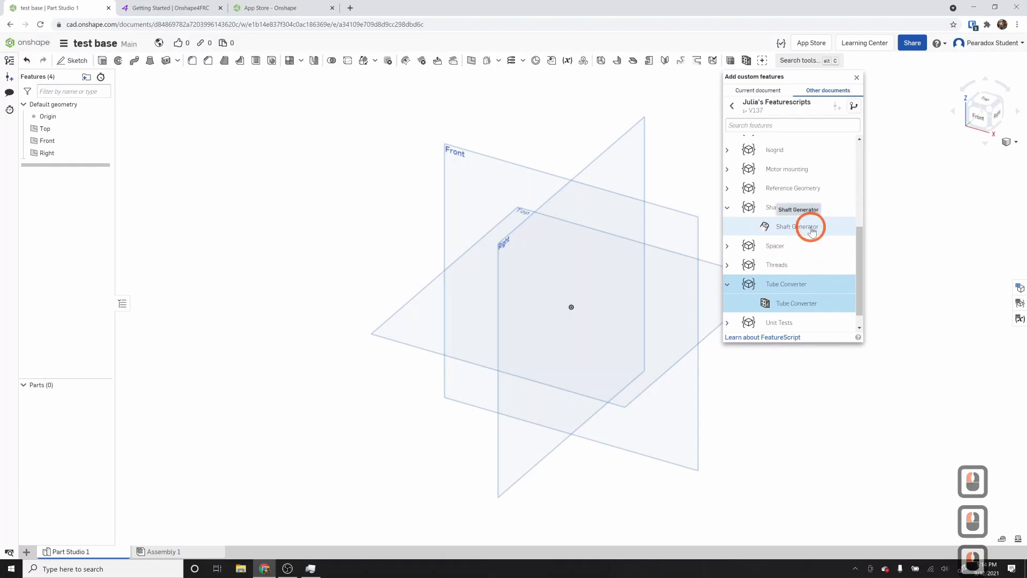
scroll(812, 232, up, 5)
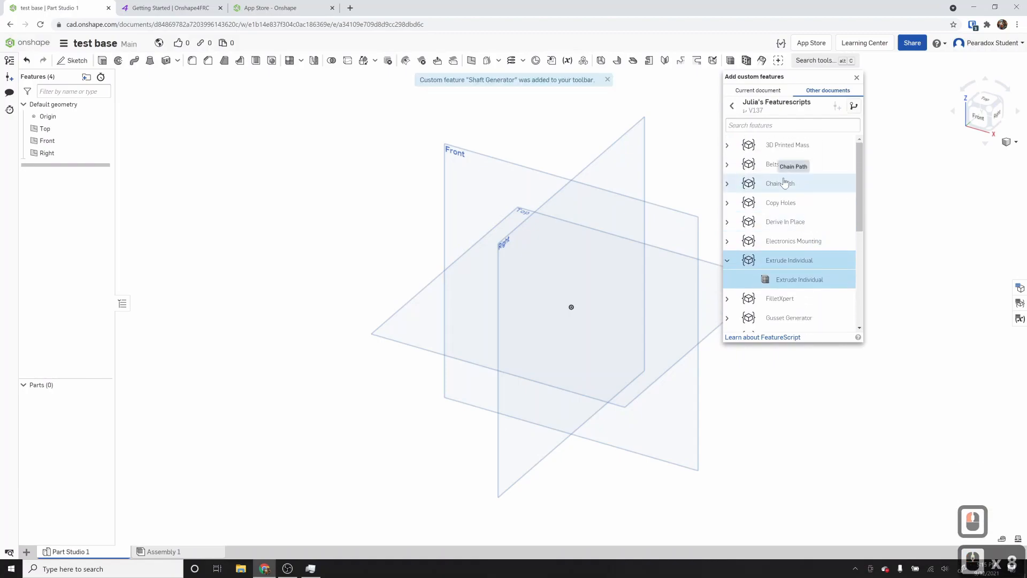
scroll(801, 296, down, 8)
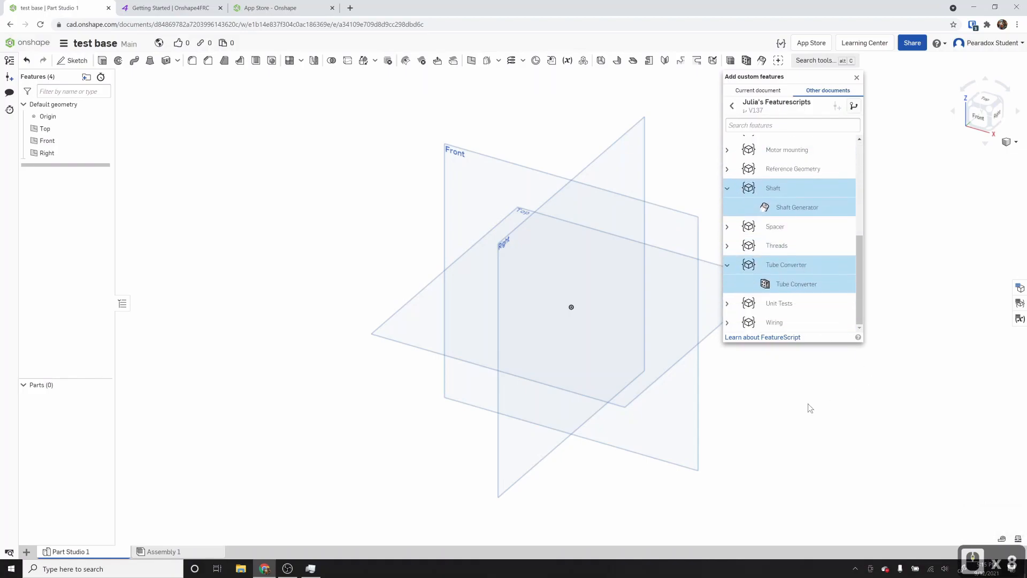
click(857, 80)
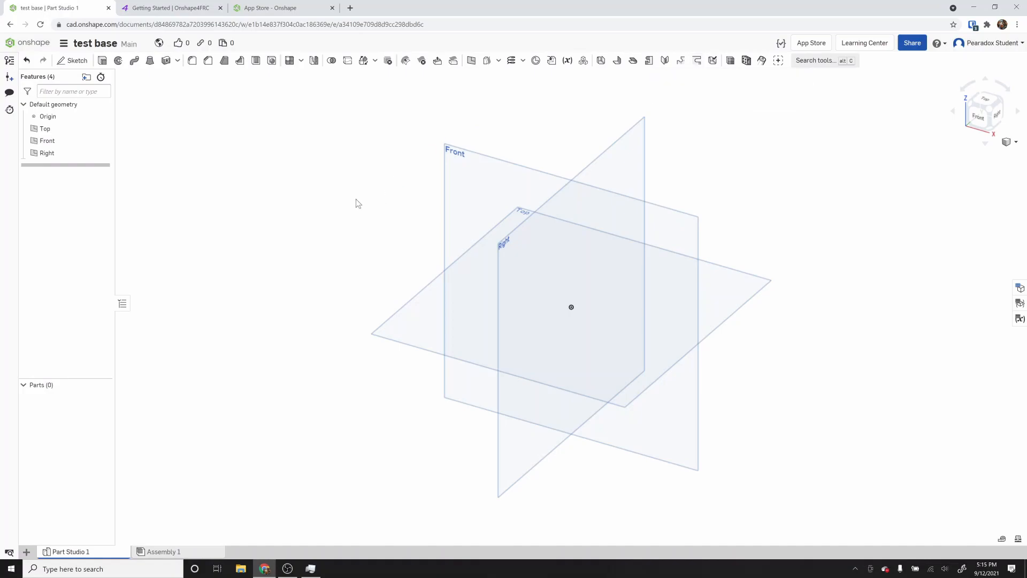
- Start a sketch on the Top plane and draw a center point rectangle about 5.1 by 6.9 in around the origin
click(73, 61)
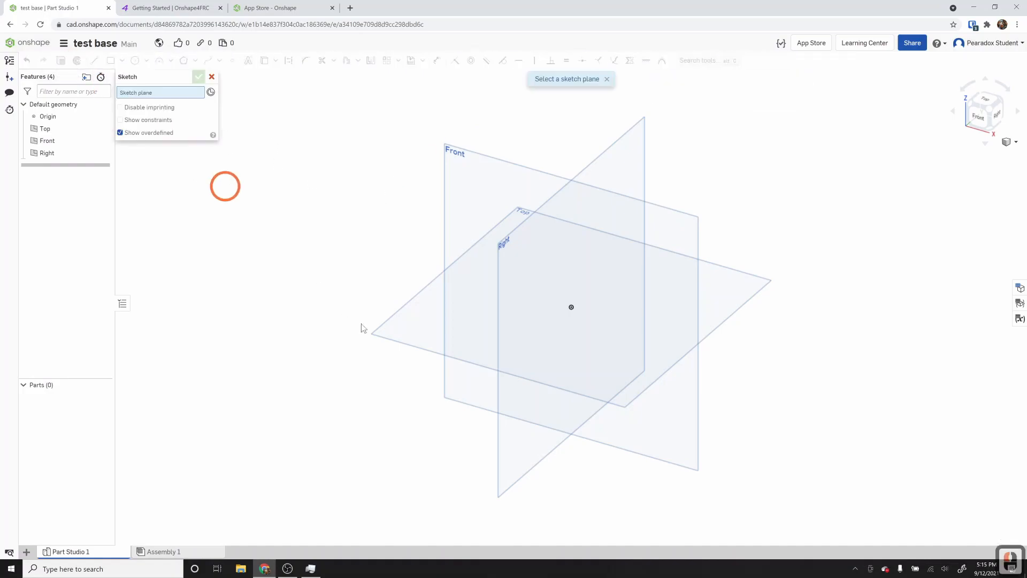
click(394, 339)
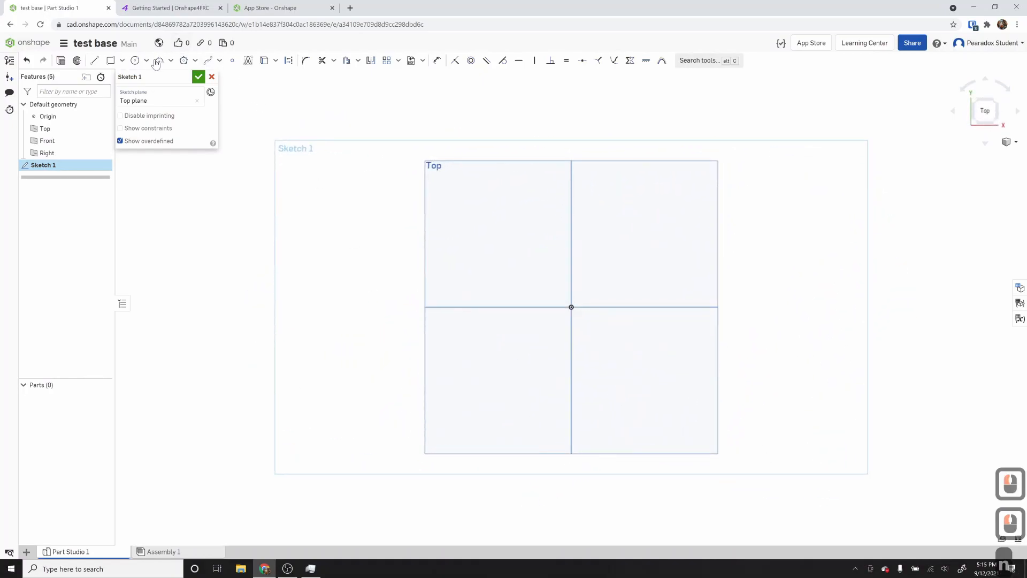
click(121, 62)
click(126, 91)
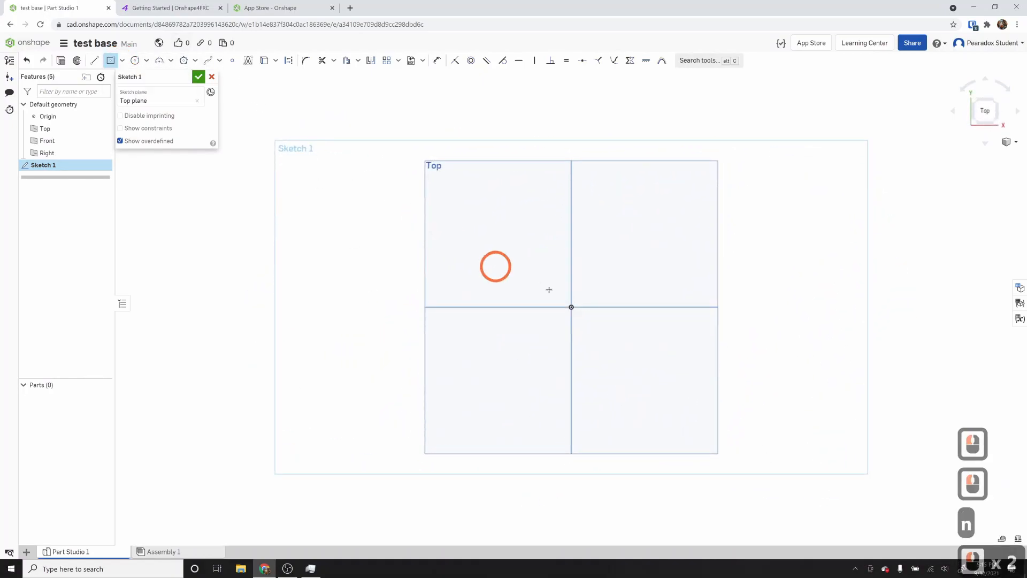
click(572, 307)
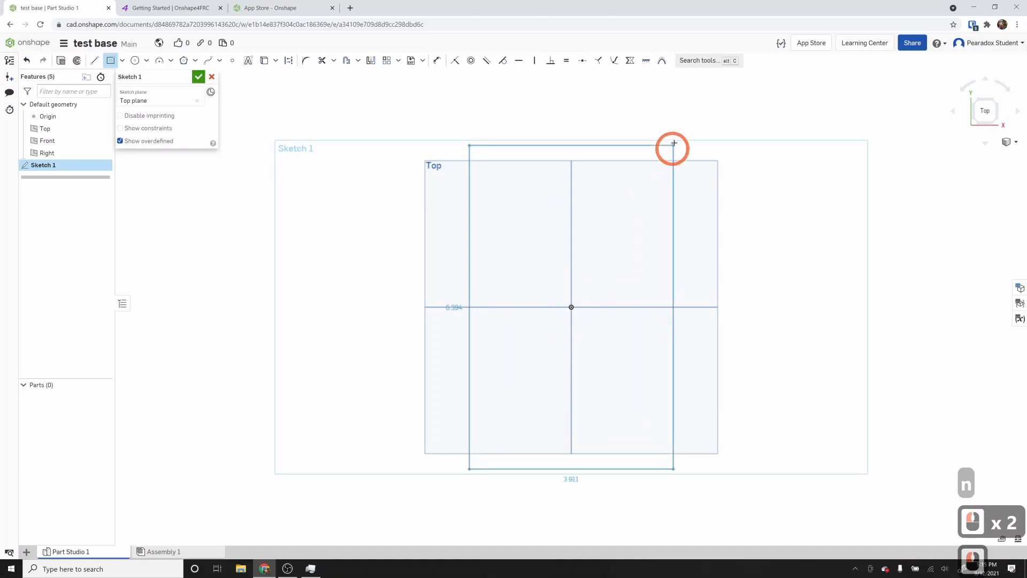
click(695, 139)
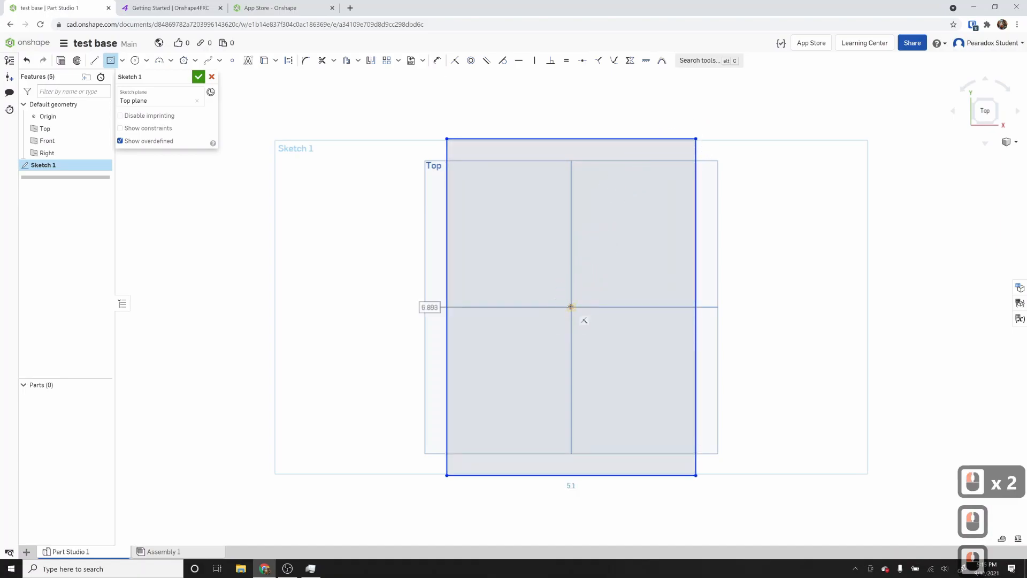
- Draw two more origin-centered rectangles, one as wide as the outer but about 5.8 in tall, and a narrower one of that same height
click(571, 307)
click(447, 166)
click(568, 299)
click(487, 173)
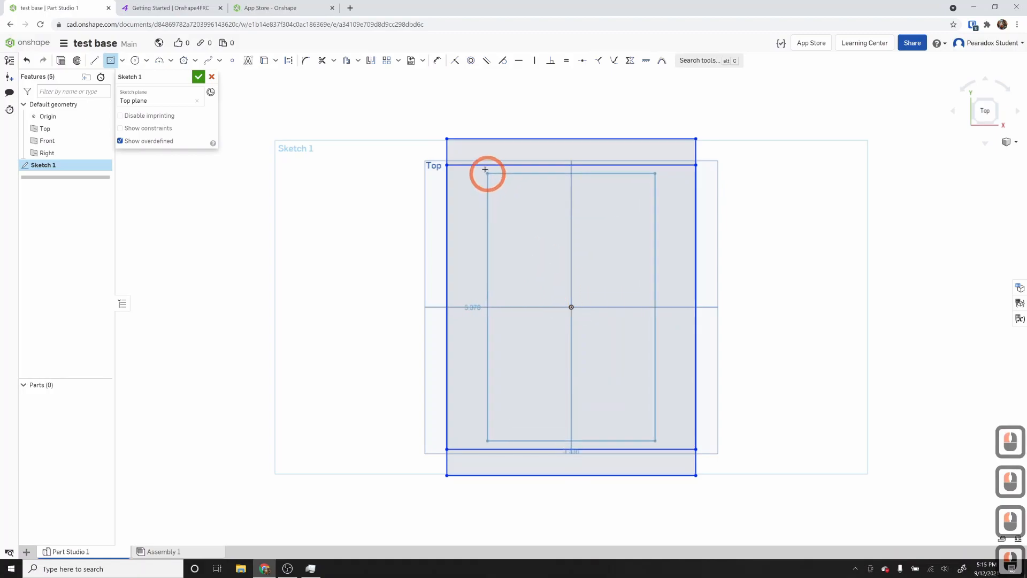
click(482, 165)
click(702, 178)
key(Escape)
scroll(795, 204, down, 2)
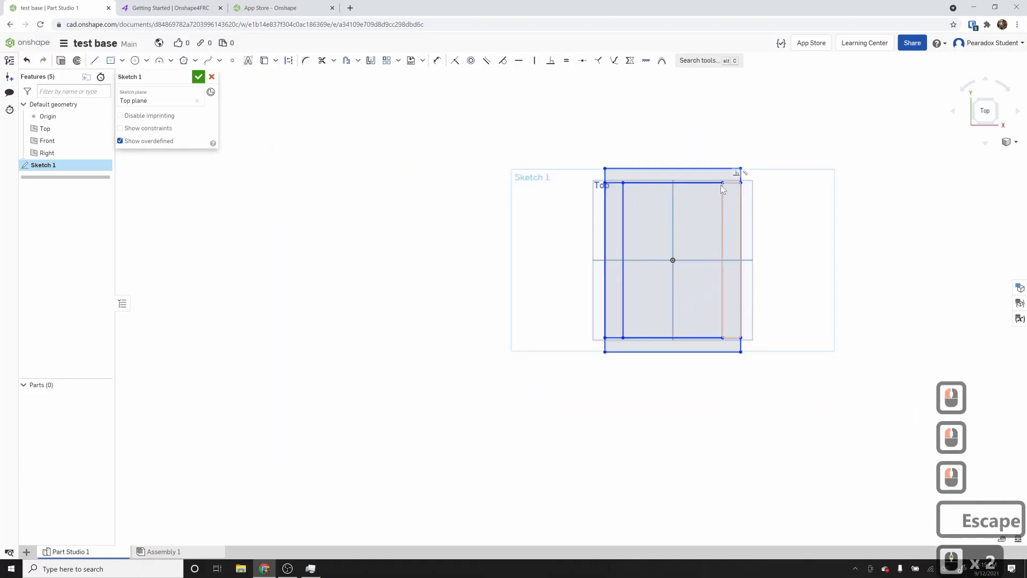
key(d)
click(741, 172)
key(Escape)
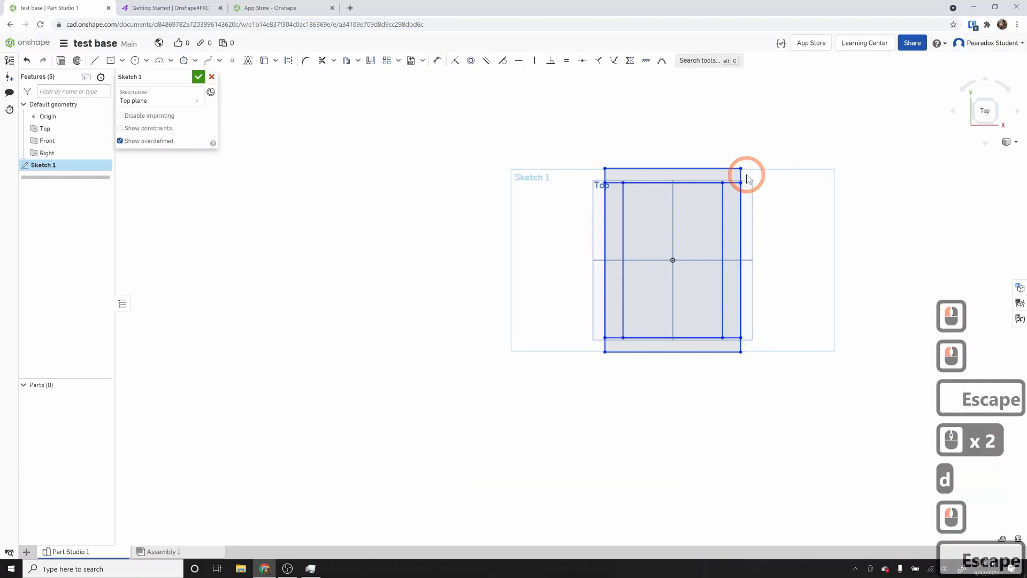
- Dimension the distance between the left sides of the outer and inner rectangles as 1 in
key(d)
scroll(620, 188, up, 2)
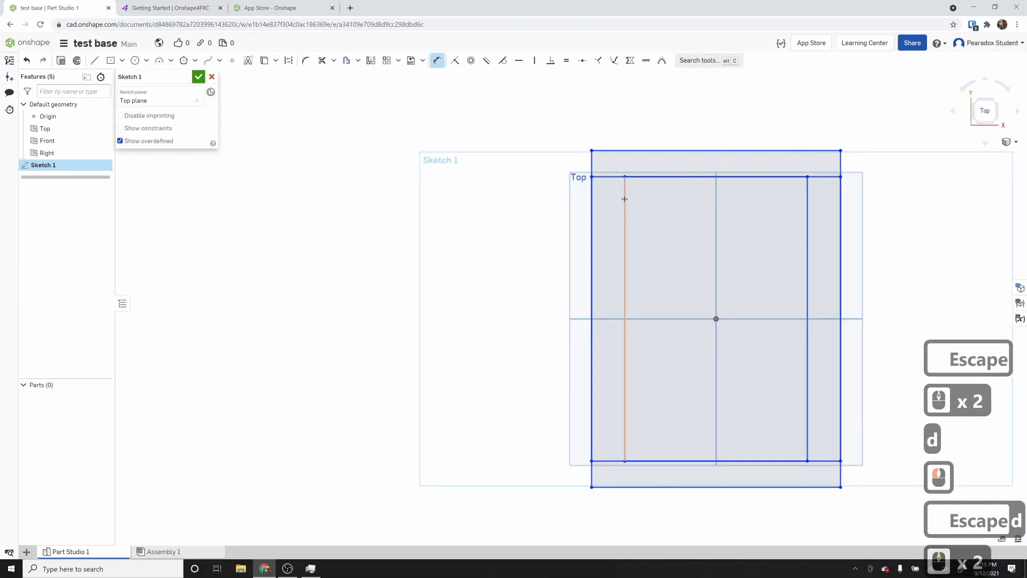
click(623, 200)
click(589, 202)
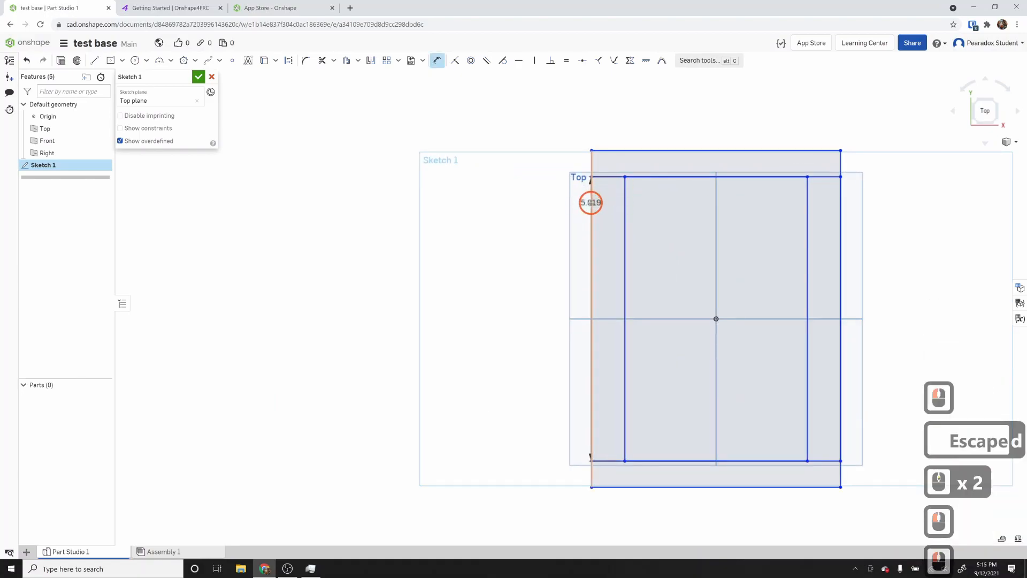
click(489, 503)
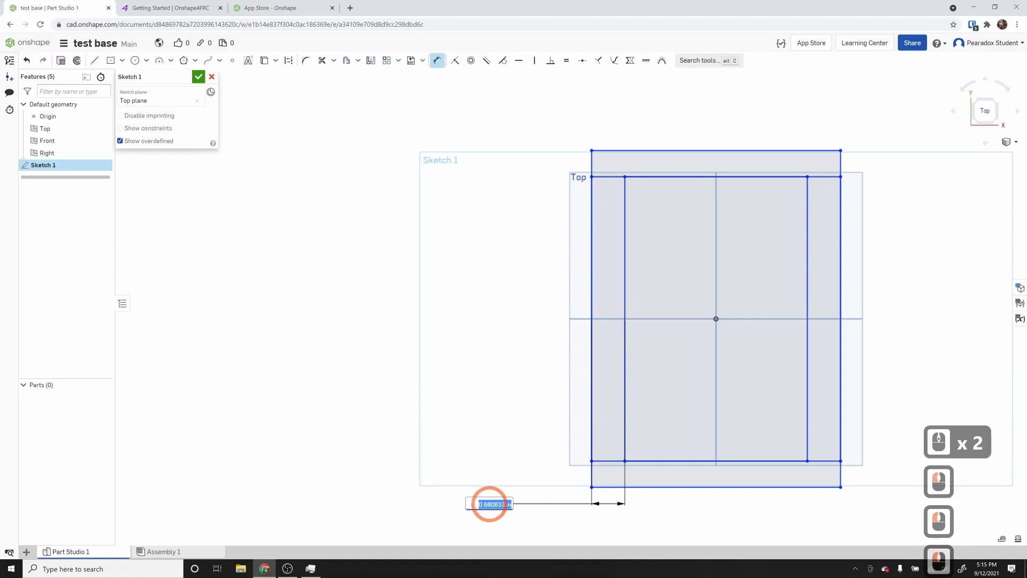
text(1)
key(Return)
- Dimension the distance between the bottom sides of the outer and inner rectangles as 1 in
scroll(523, 477, down, 2)
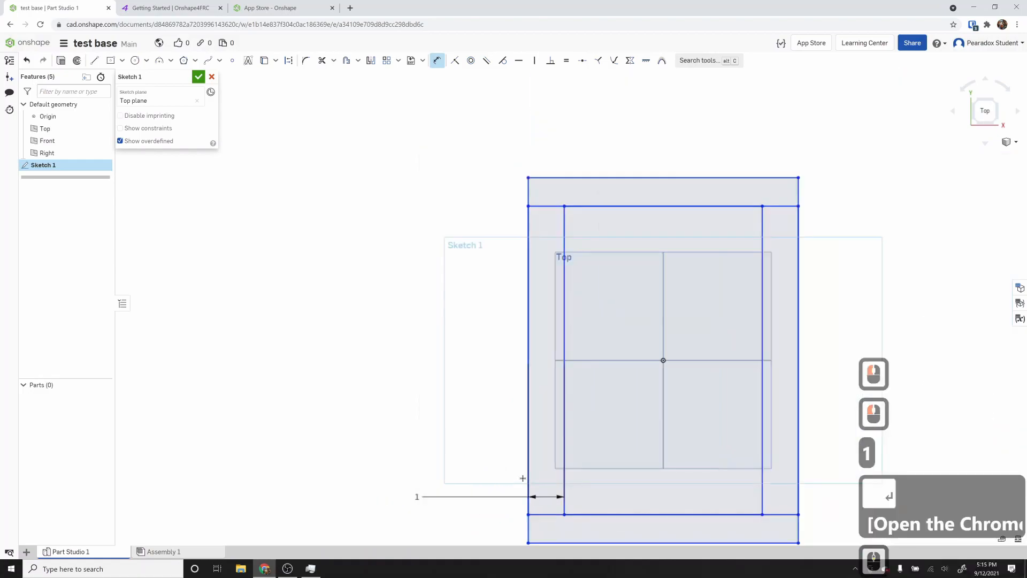
click(549, 541)
click(545, 515)
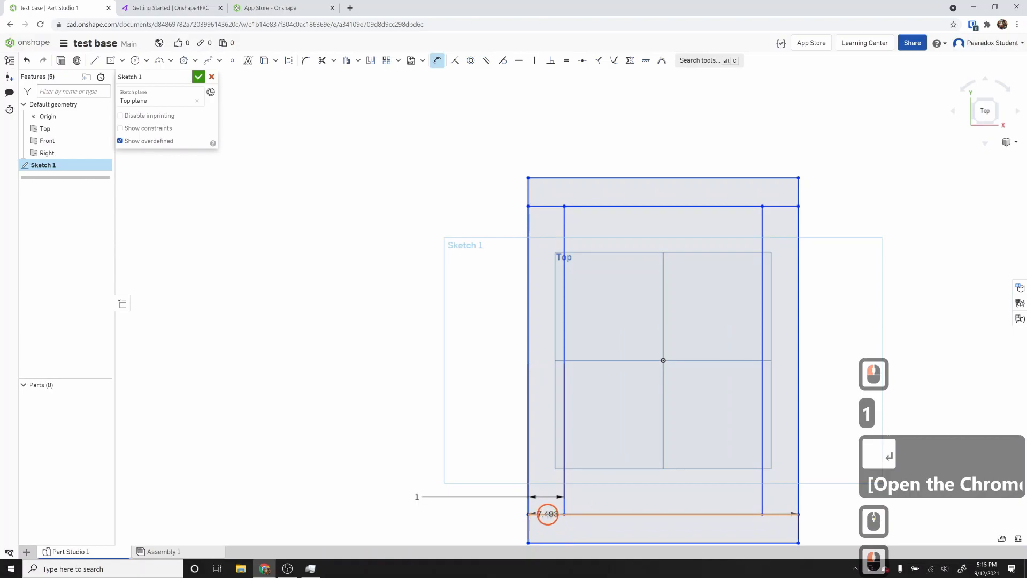
click(480, 522)
text(1)
key(Return)
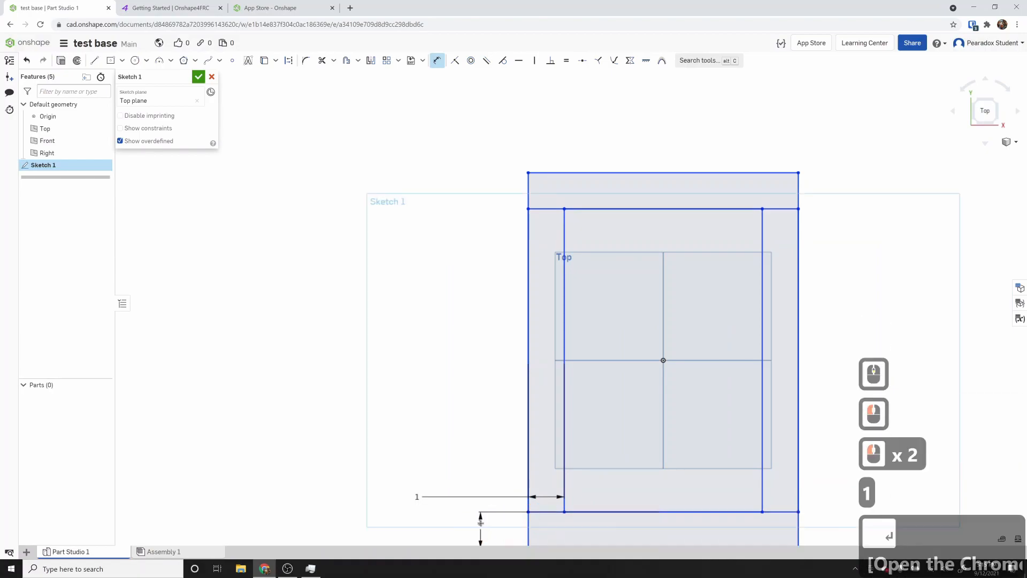
- Dimension the top side of the outer rectangle to set its width to 25 in
scroll(498, 517, down, 2)
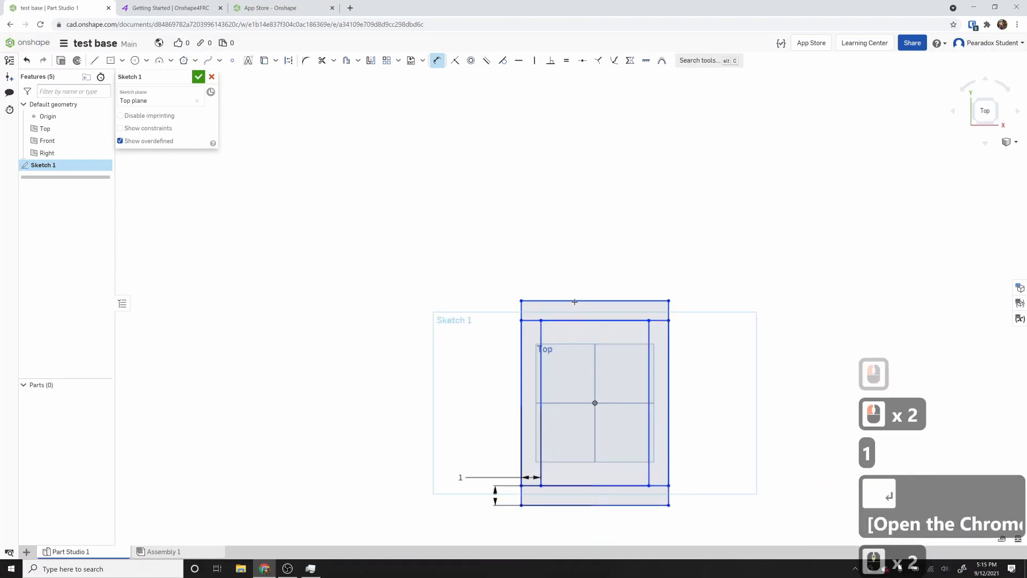
click(574, 301)
click(574, 277)
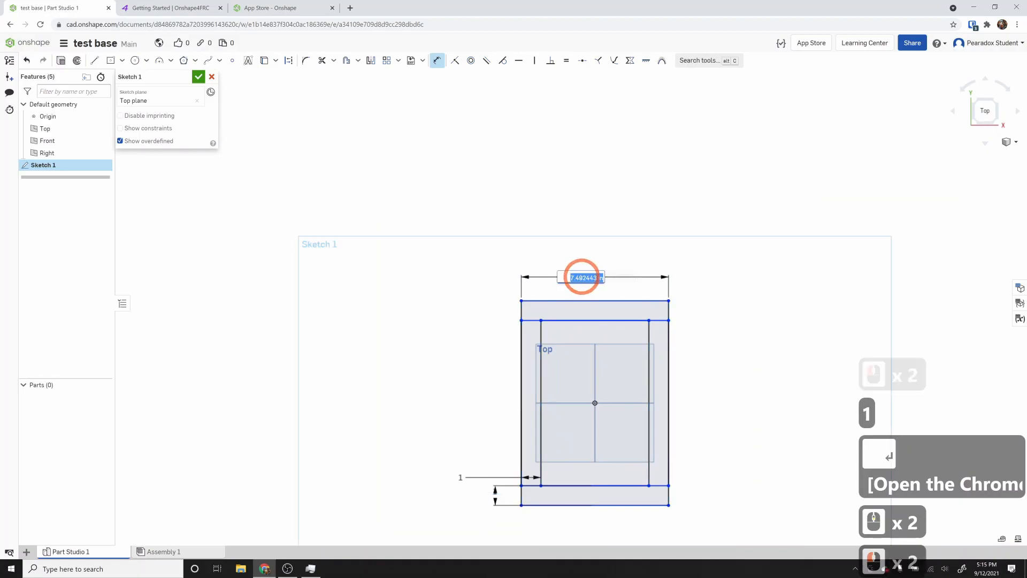
text(25)
key(Return)
- Dimension the outer rectangle's vertical side to set its height to 25 in
scroll(594, 302, down, 2)
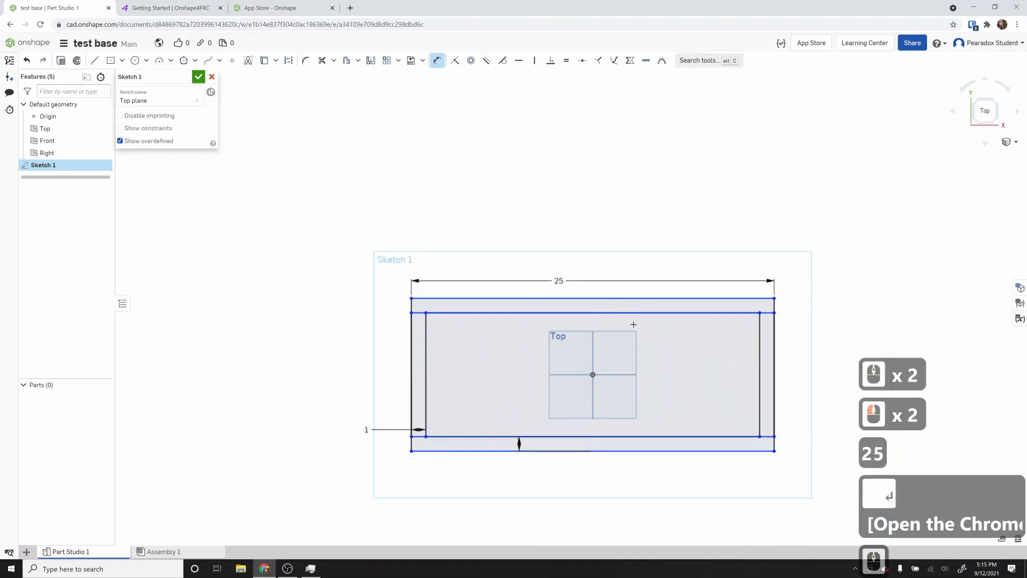
click(775, 351)
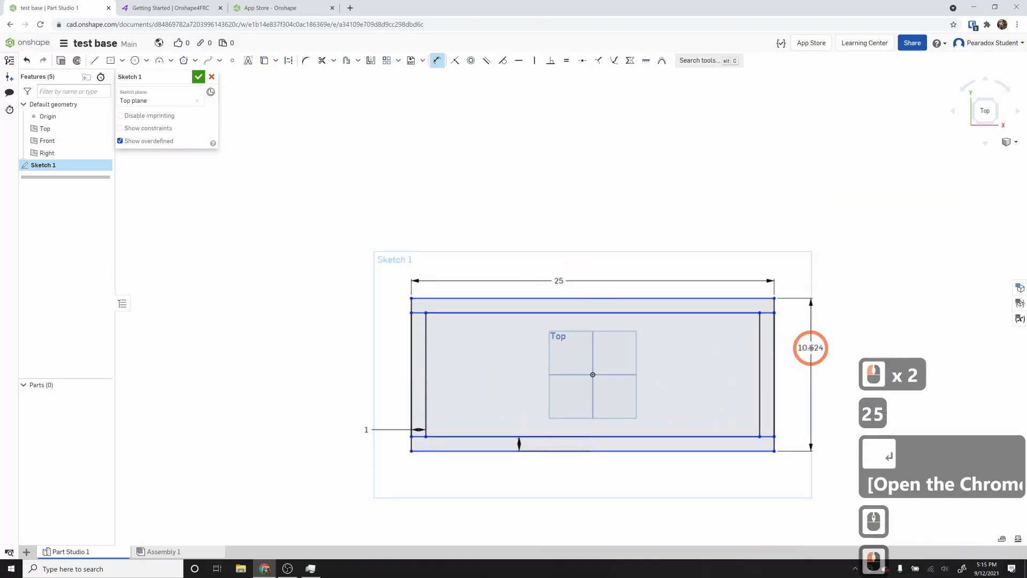
click(819, 347)
text(25)
key(Return)
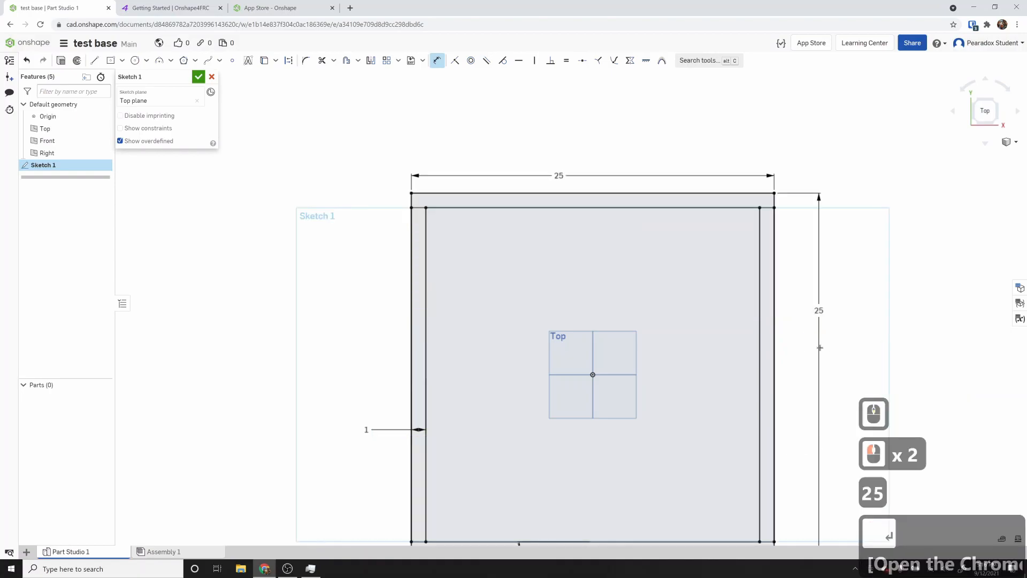
- Accept the frame sketch and start the Extrude Individual custom feature
scroll(366, 285, down, 2)
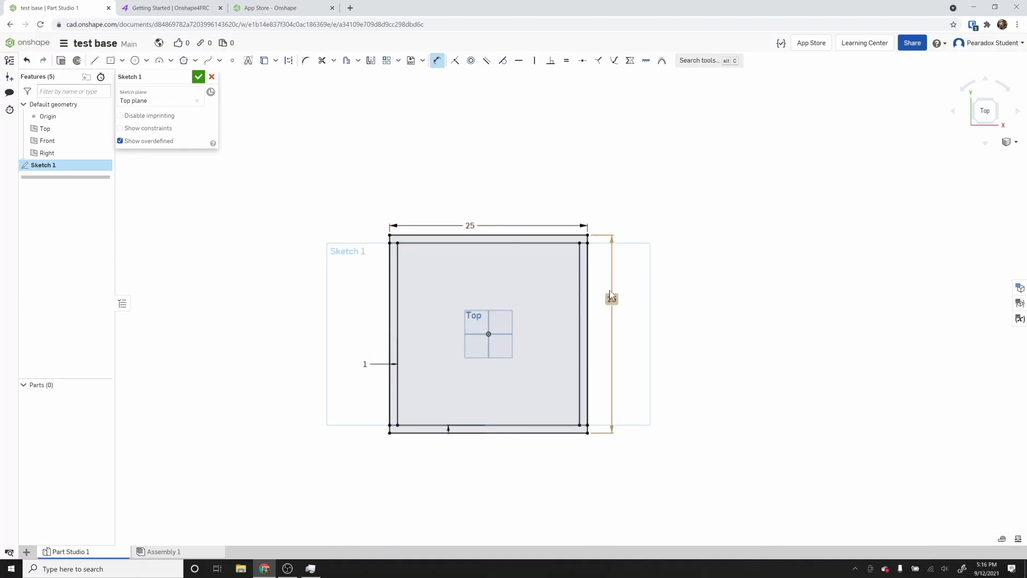
click(198, 79)
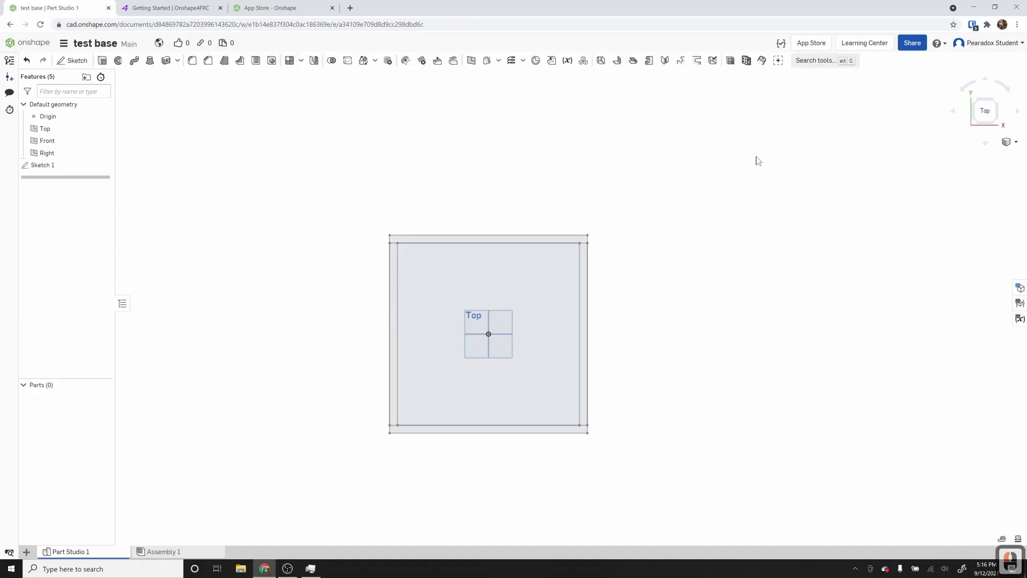
click(730, 61)
- Review the recommended FeatureScripts and the learning pathway tutorials on the Onshape4FRC Getting Started page
click(187, 8)
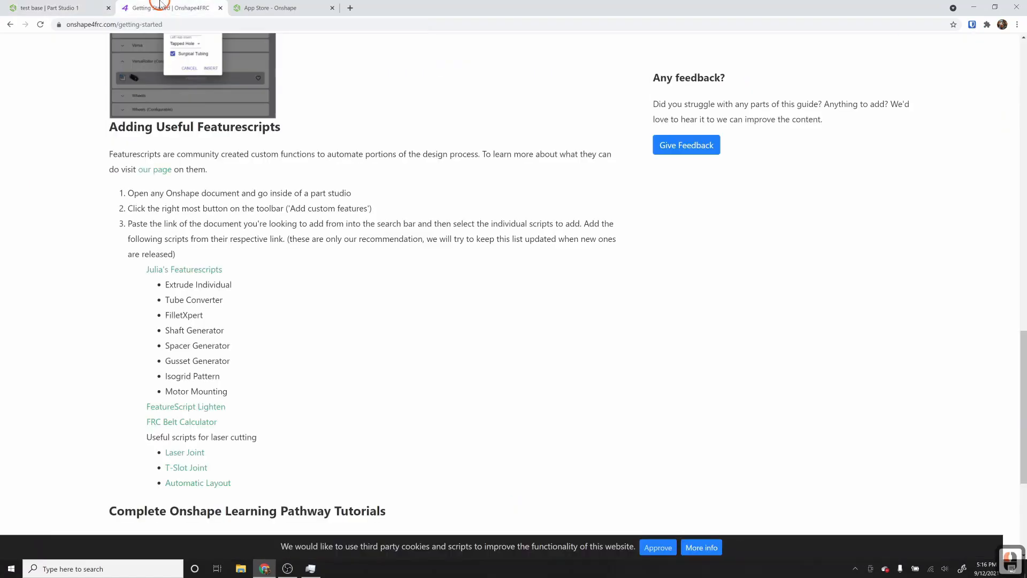
click(221, 277)
scroll(270, 384, down, 4)
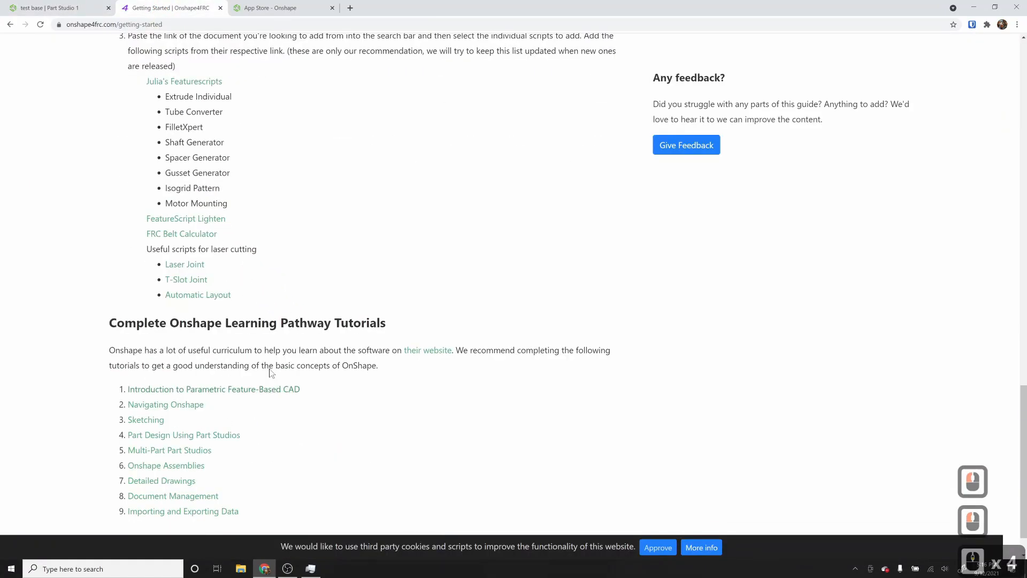
scroll(271, 377, up, 3)
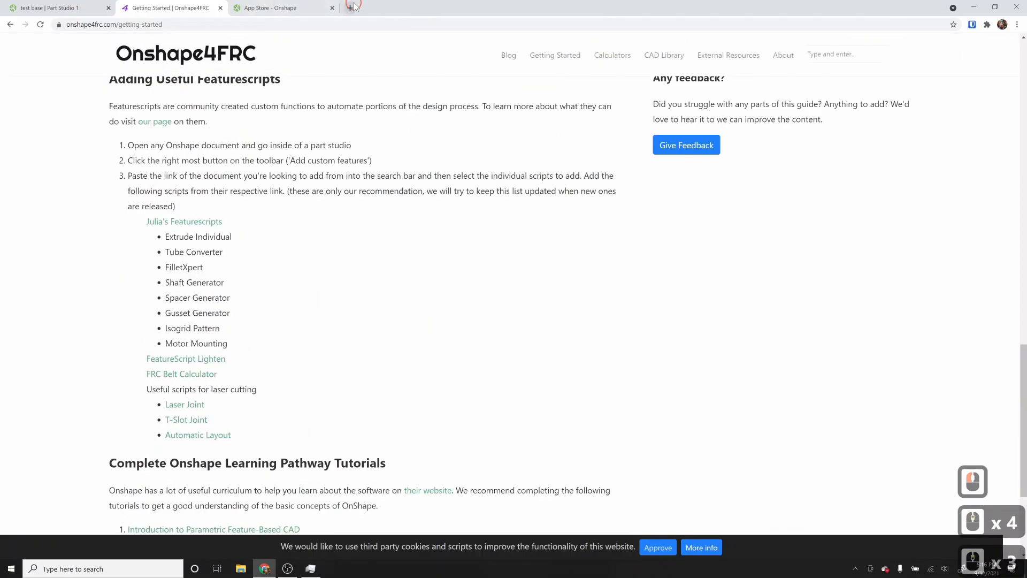
- Open pearadox5414.weebly.com in a new browser tab and go to its Pearadox Resources page
click(351, 8)
text(pearadox5414.weebly.com)
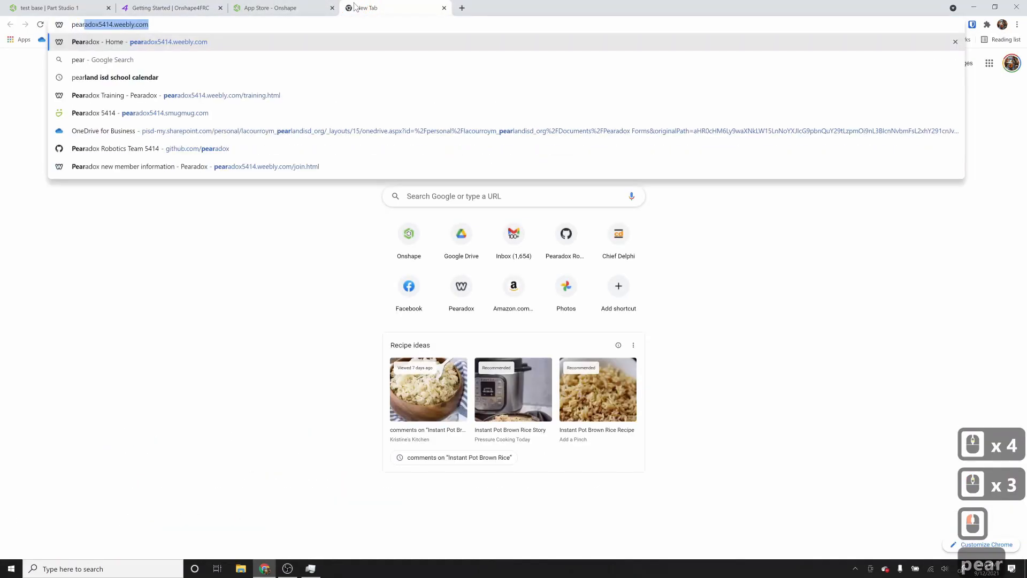
key(Return)
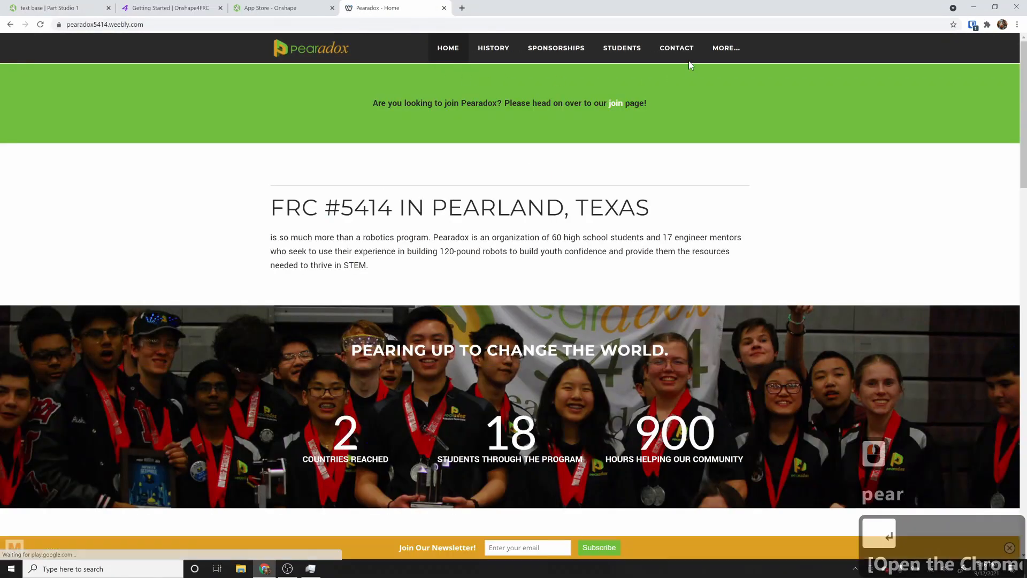
mouse_move(726, 53)
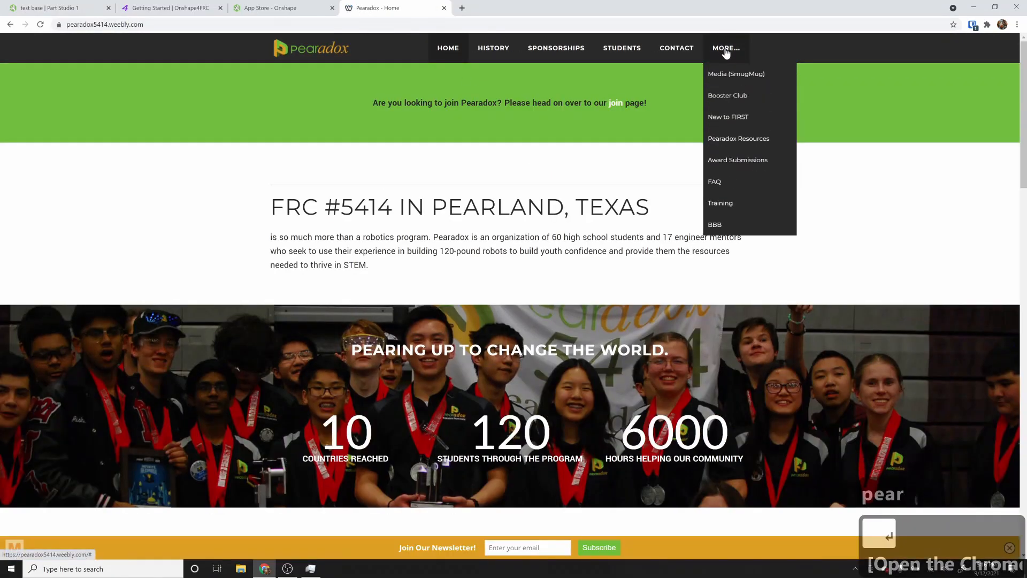
click(739, 141)
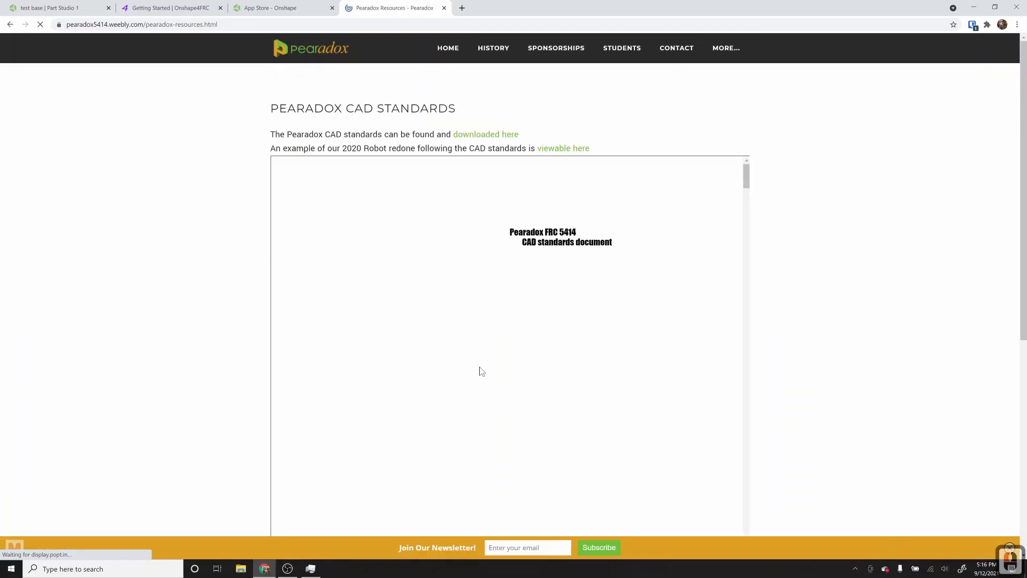
- Examine the table of contents of the embedded Pearadox CAD standards document
scroll(387, 240, down, 8)
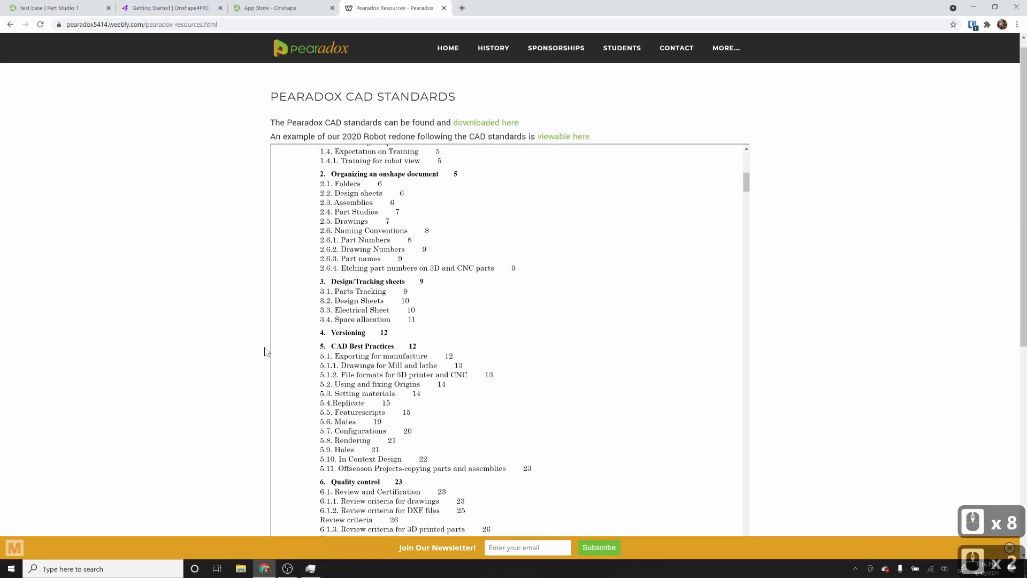
scroll(245, 349, down, 2)
scroll(423, 322, up, 3)
scroll(444, 329, up, 1)
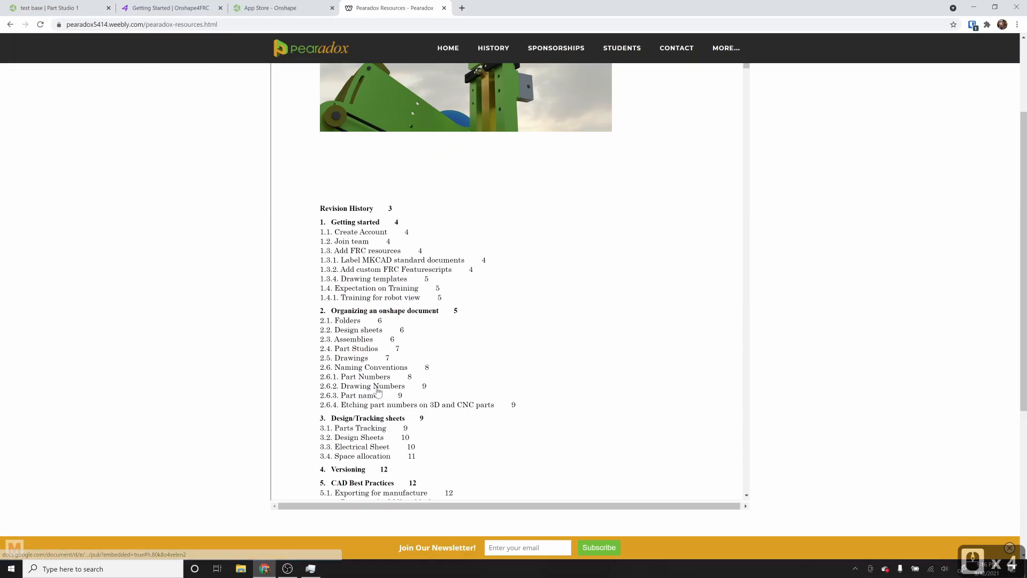
scroll(382, 399, down, 1)
scroll(484, 422, down, 4)
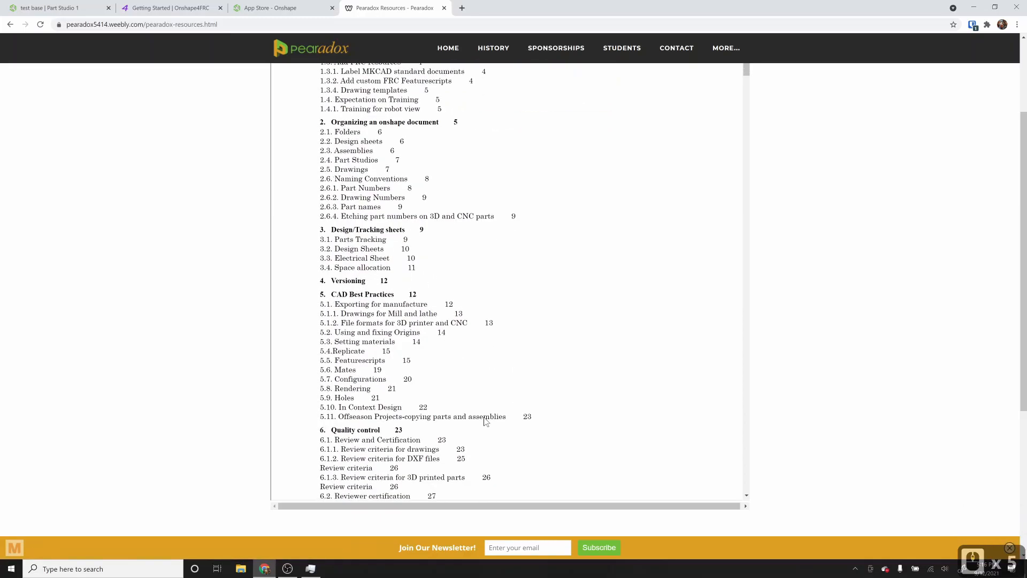
scroll(484, 421, down, 2)
scroll(482, 419, up, 1)
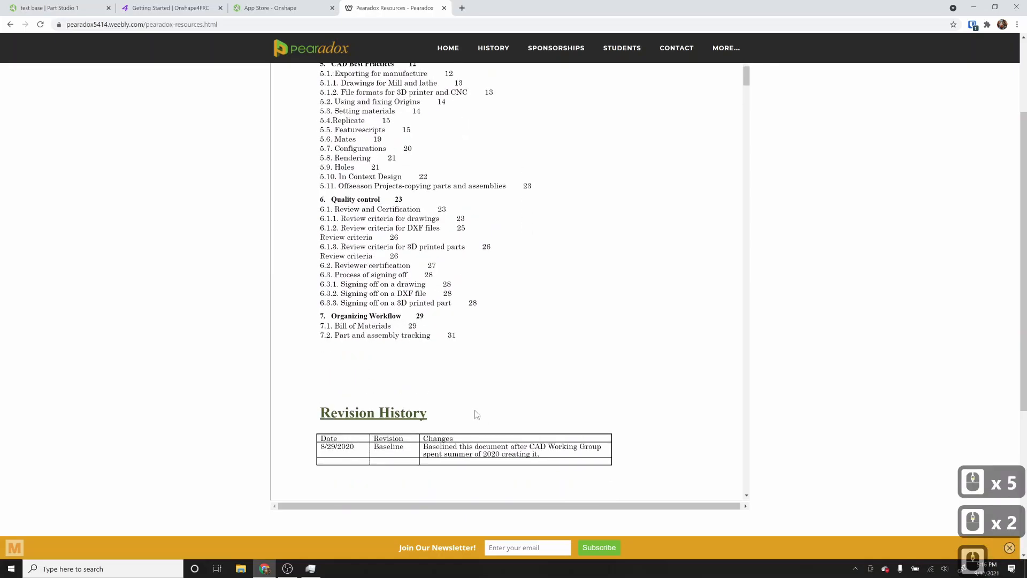
- Go to the Featurescripts section of the CAD standards document and read through the descriptions of the recommended scripts
click(353, 175)
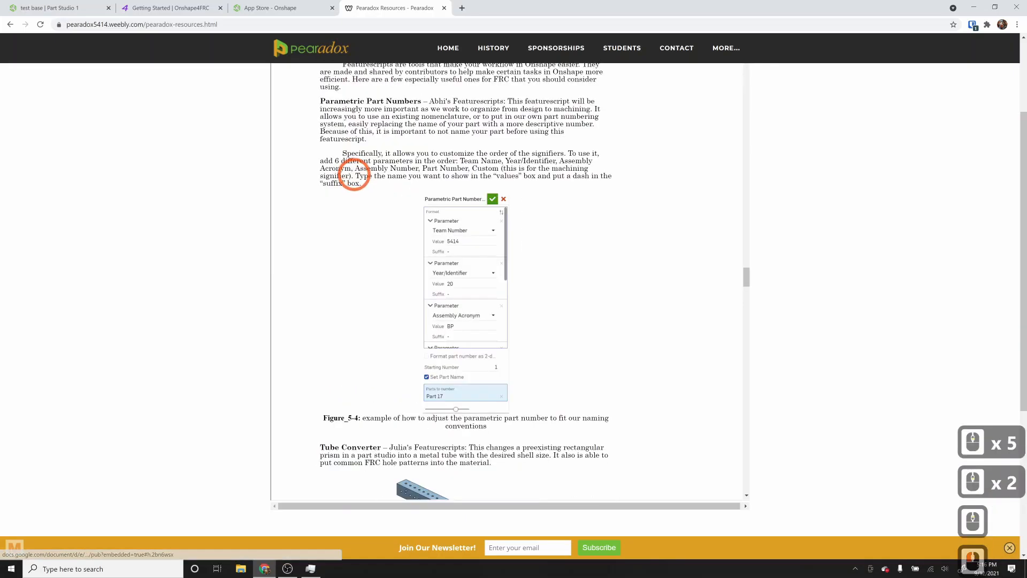
scroll(383, 376, down, 4)
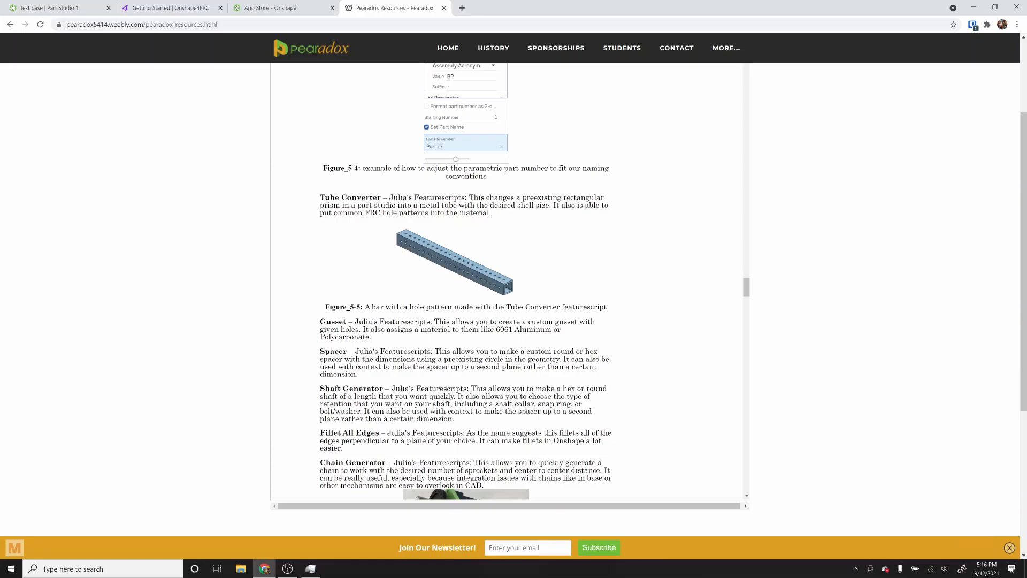
scroll(395, 302, up, 6)
scroll(394, 302, down, 17)
scroll(389, 313, up, 3)
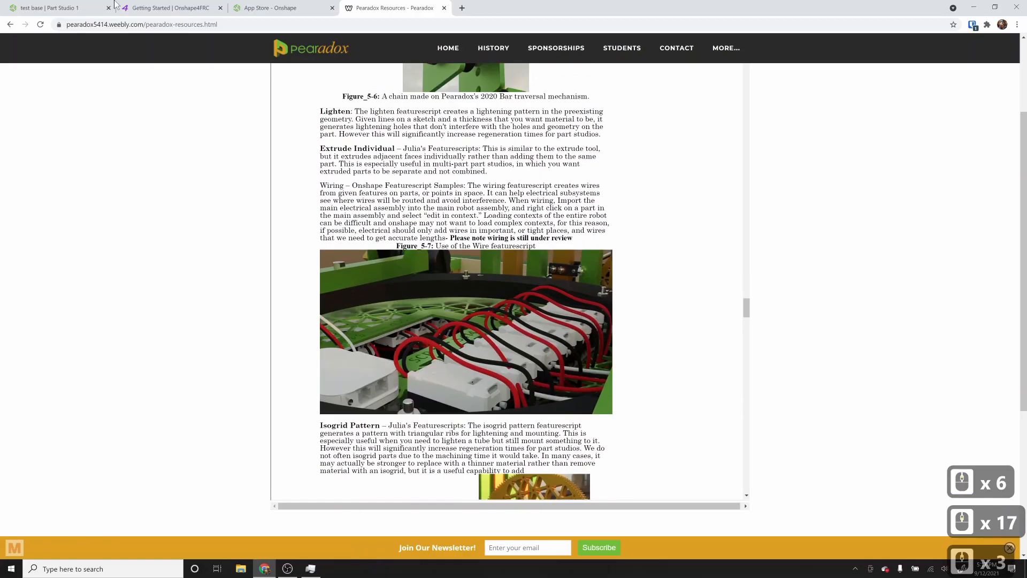
- Return to the test base part studio and extrude the four border regions of the sketch individually, 1 in deep
click(59, 7)
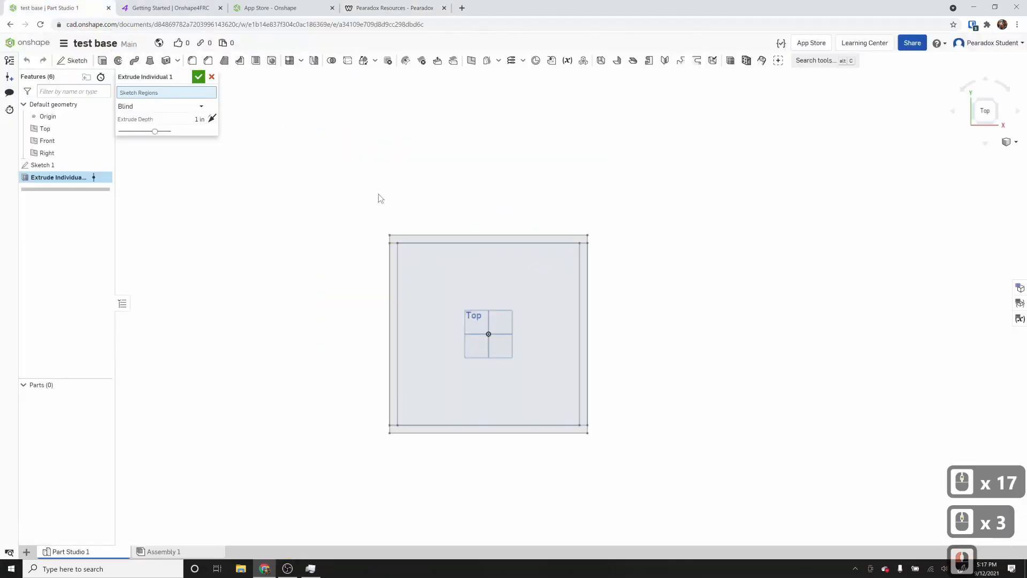
click(454, 240)
click(394, 267)
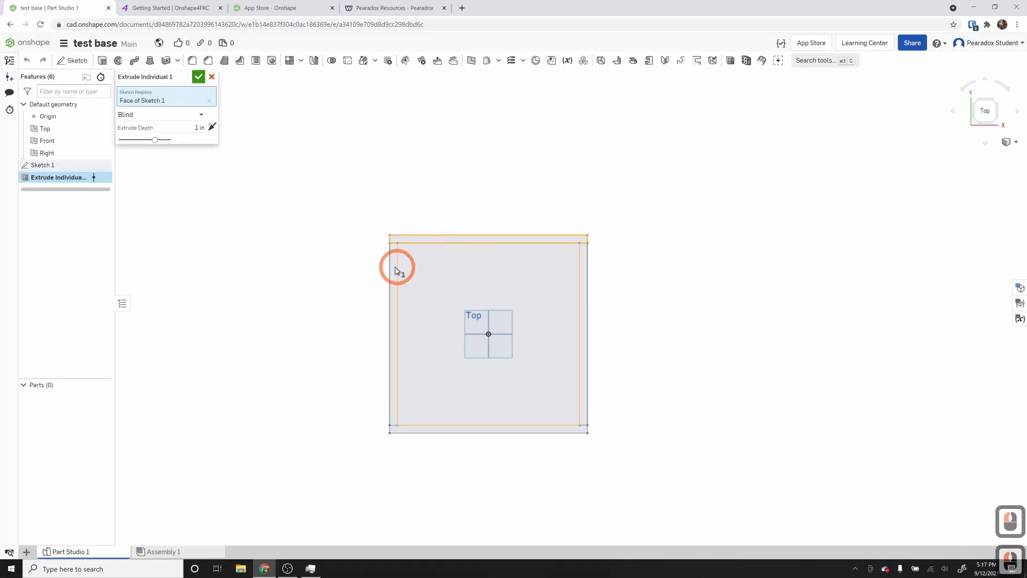
click(491, 429)
click(587, 412)
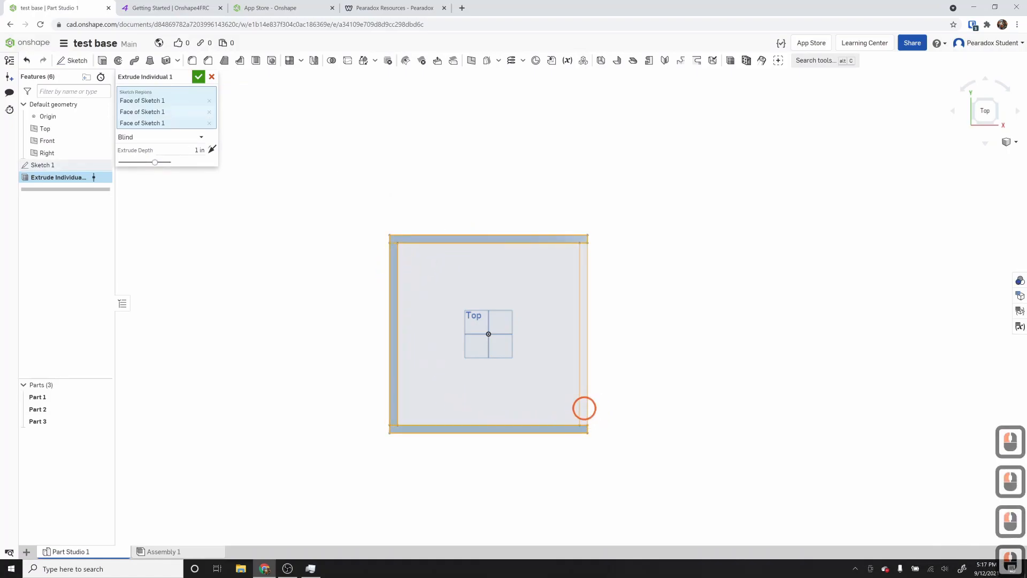
click(198, 78)
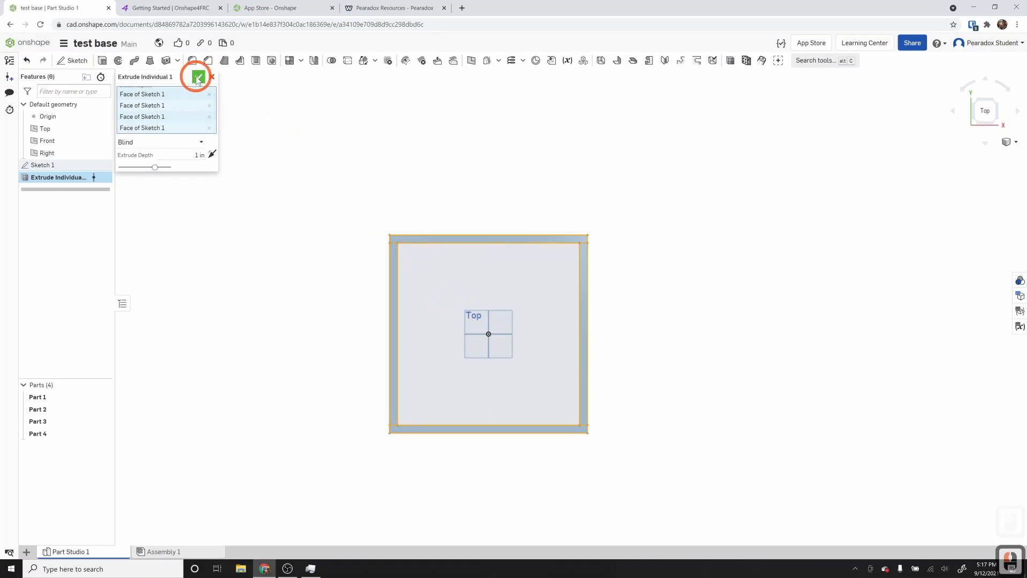
- Edit the Extrude Individual feature to set the depth of the frame bars to 2 in
right_drag(528, 480, 557, 451)
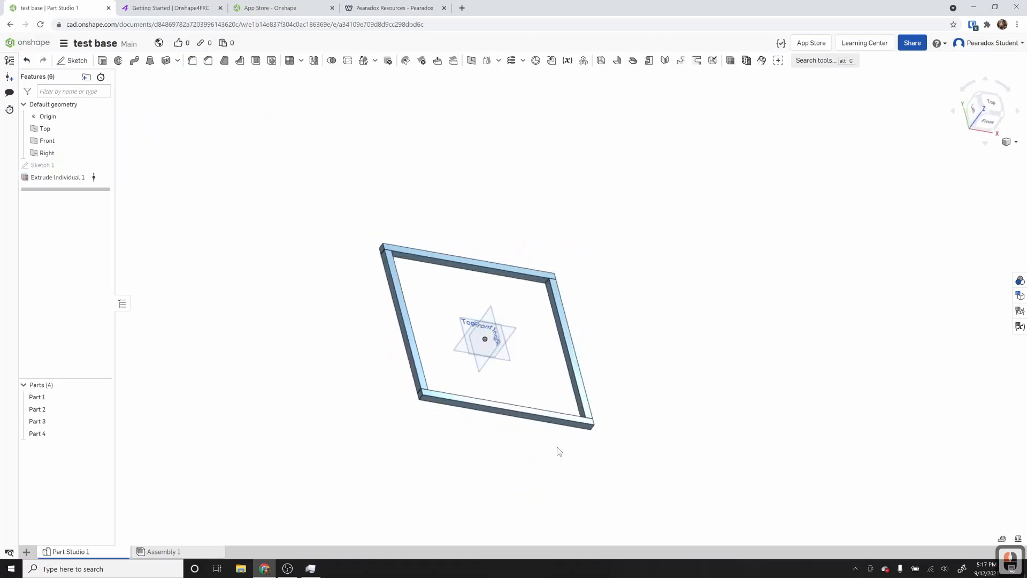
scroll(406, 375, up, 5)
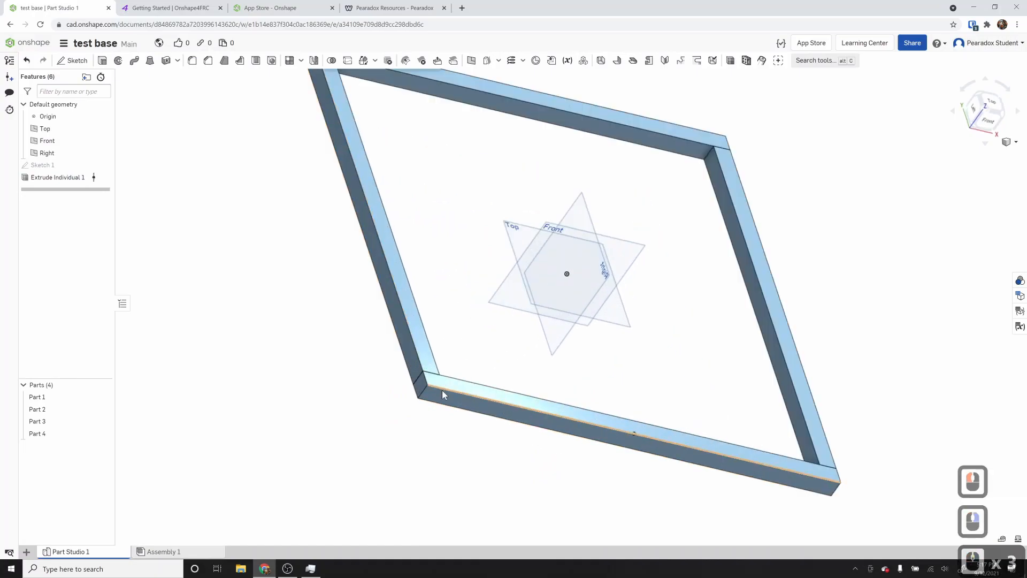
click(54, 178)
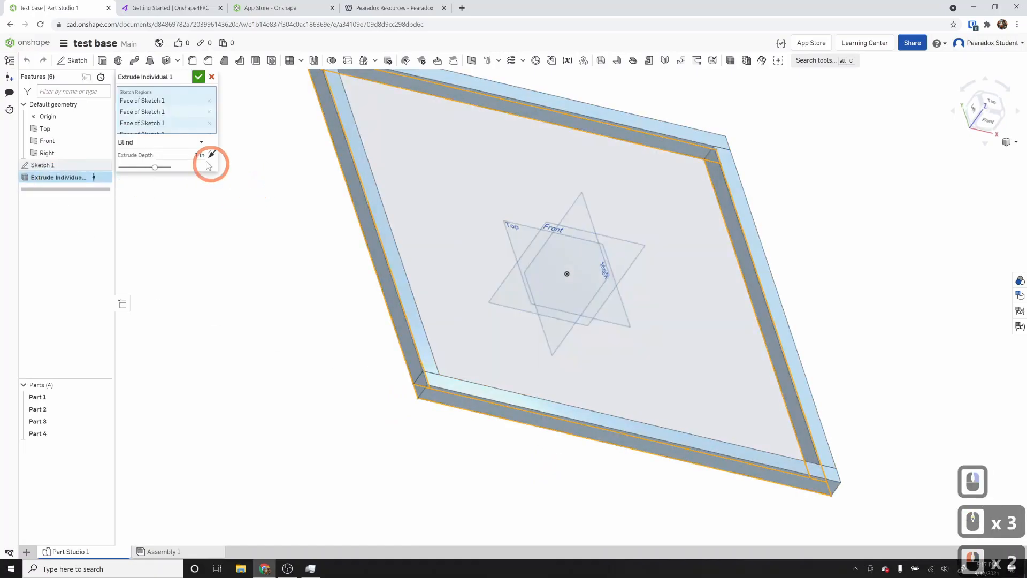
double_click(194, 154)
text(2)
key(Return)
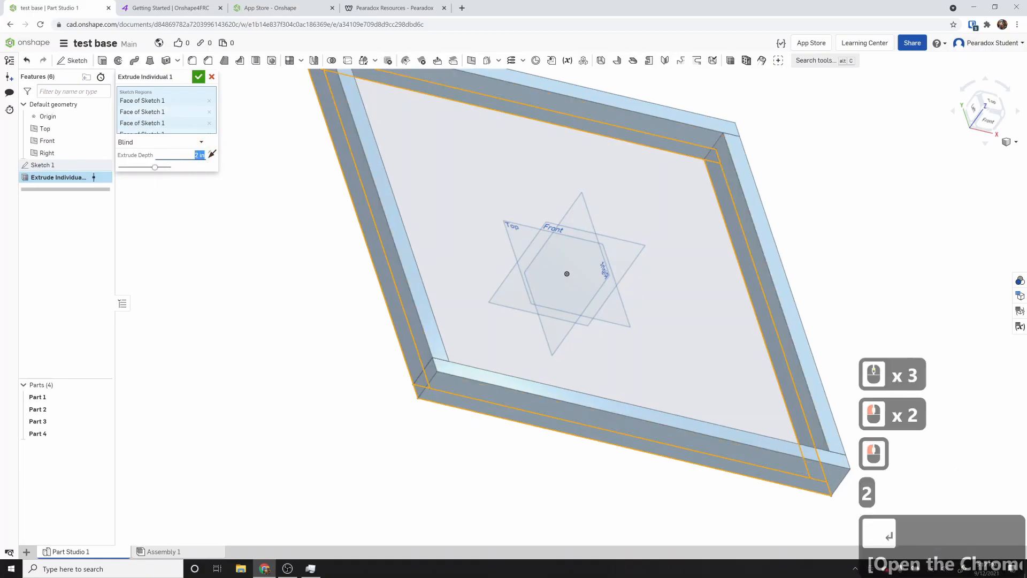
click(198, 78)
- Start a Tube Converter feature and select all four frame bars as the bodies to convert
right_drag(344, 379, 298, 374)
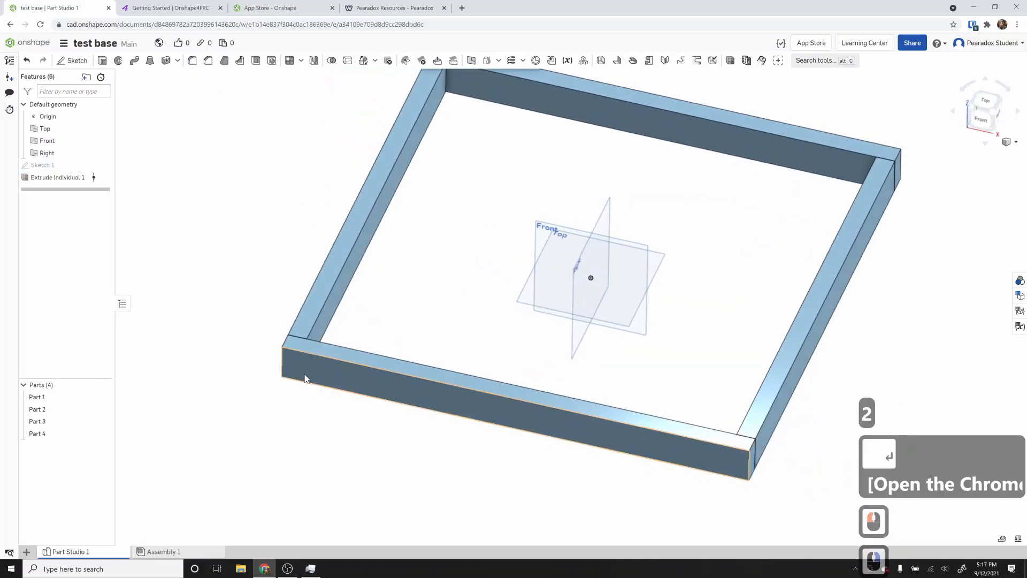
scroll(315, 391, down, 3)
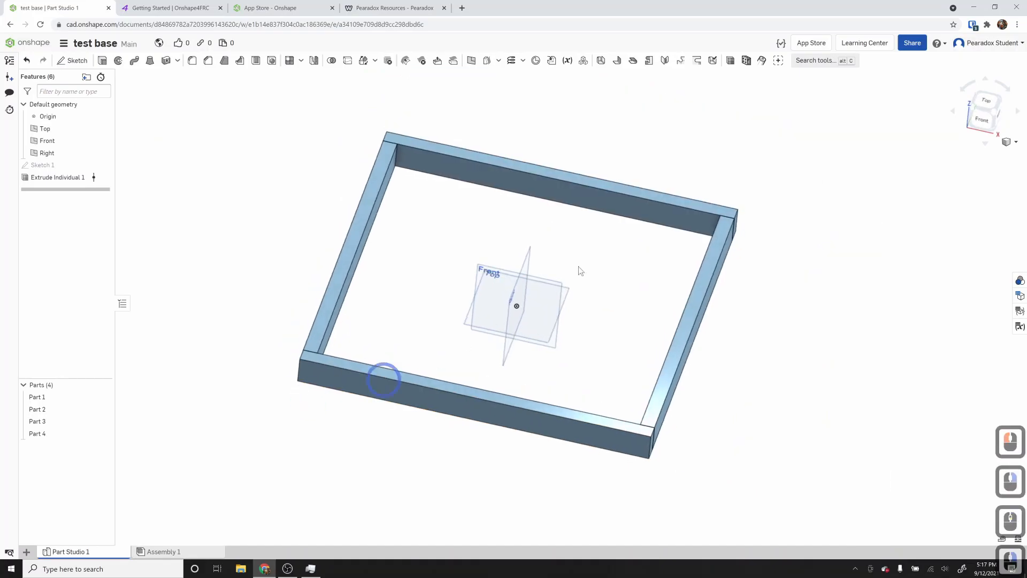
click(746, 61)
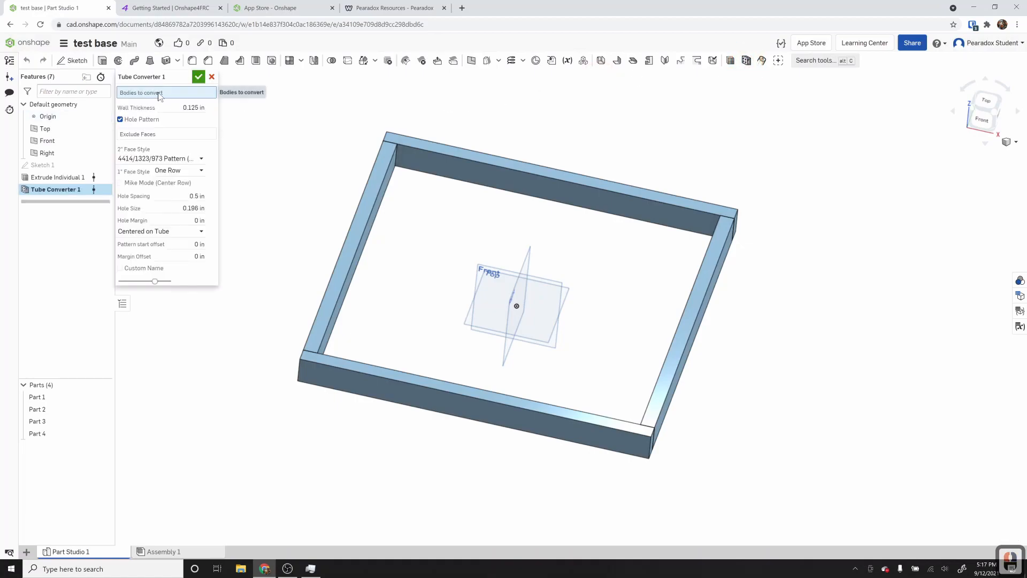
click(353, 223)
click(470, 161)
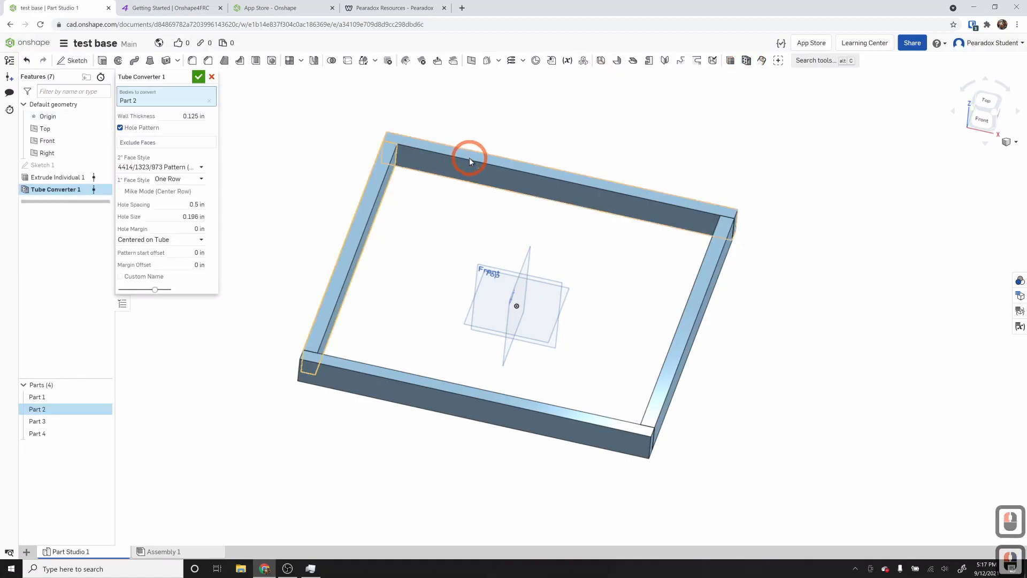
double_click(467, 361)
click(463, 395)
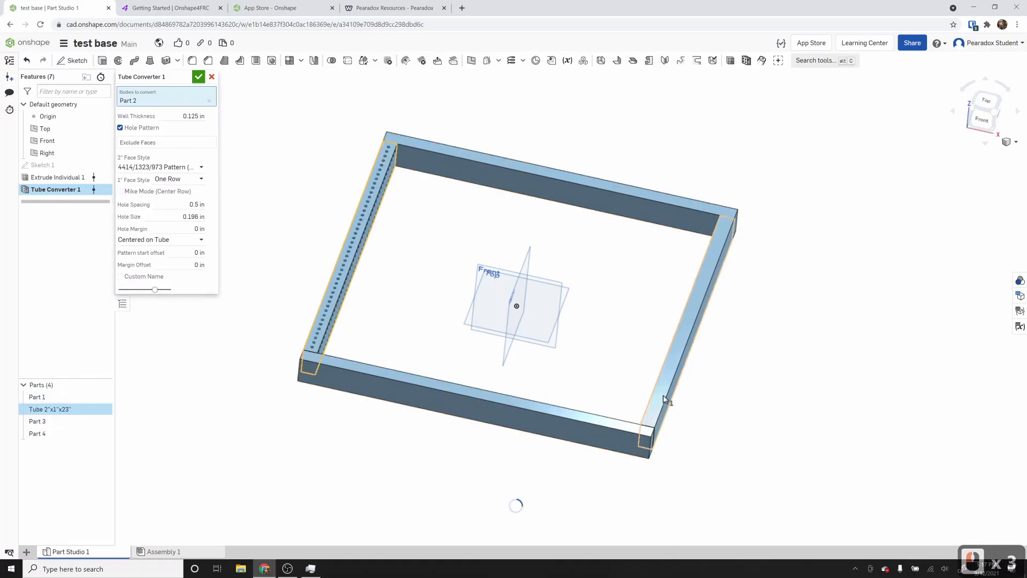
click(664, 395)
click(758, 438)
right_drag(741, 428, 734, 425)
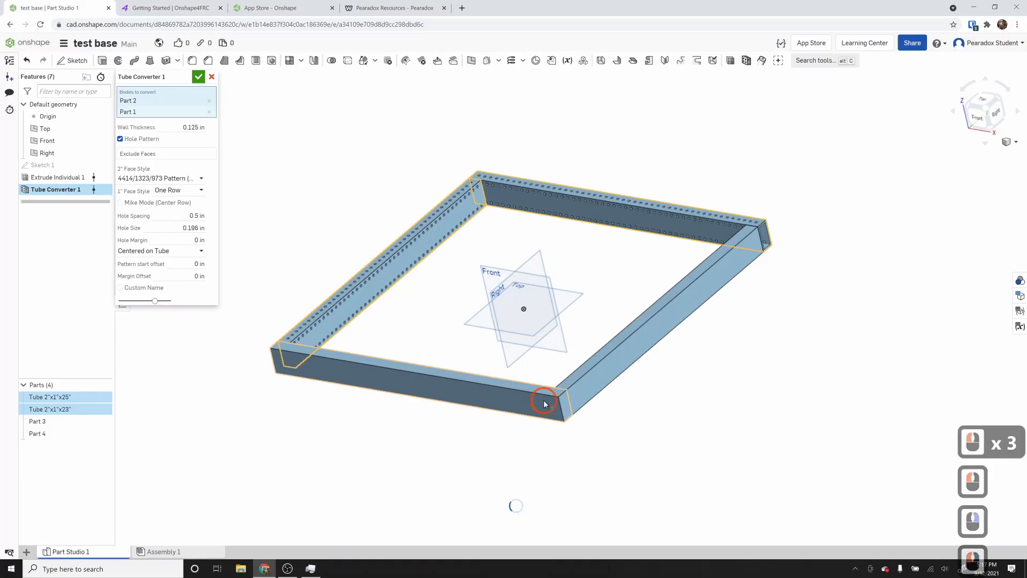
click(605, 384)
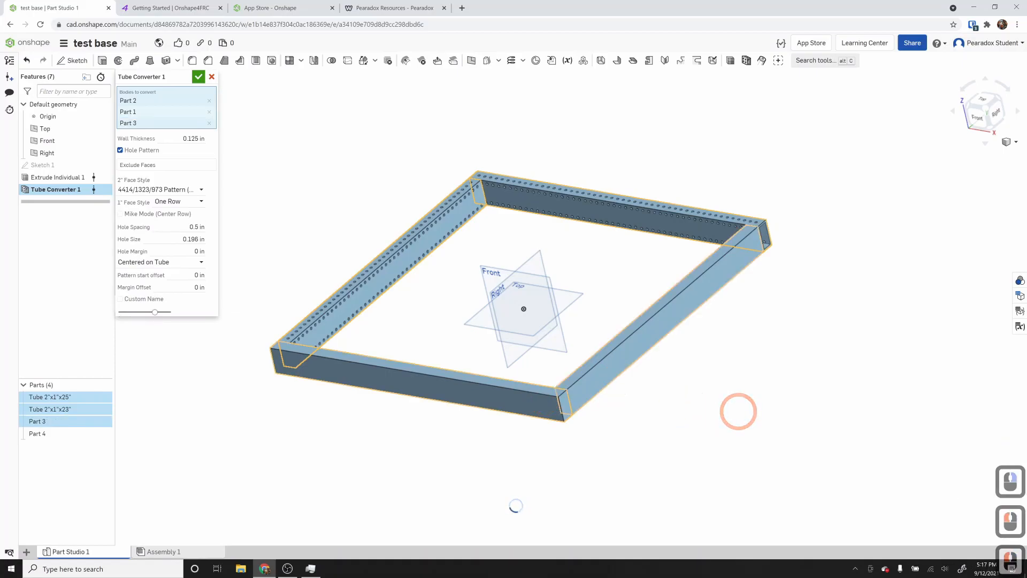
- Turn off the hole pattern in the Tube Converter and accept the conversion of the frame bars to plain tubes
click(137, 157)
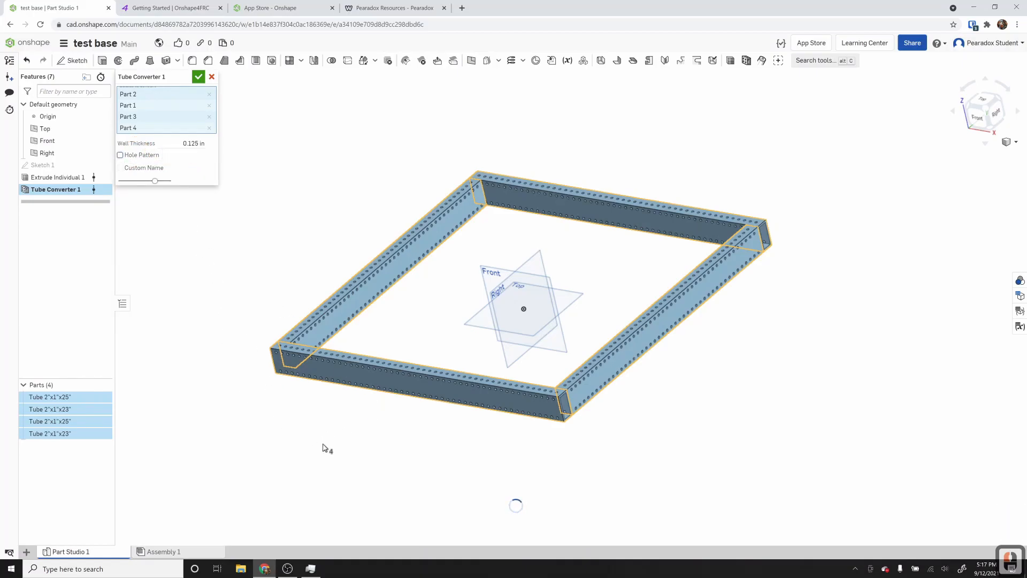
right_drag(321, 435, 359, 435)
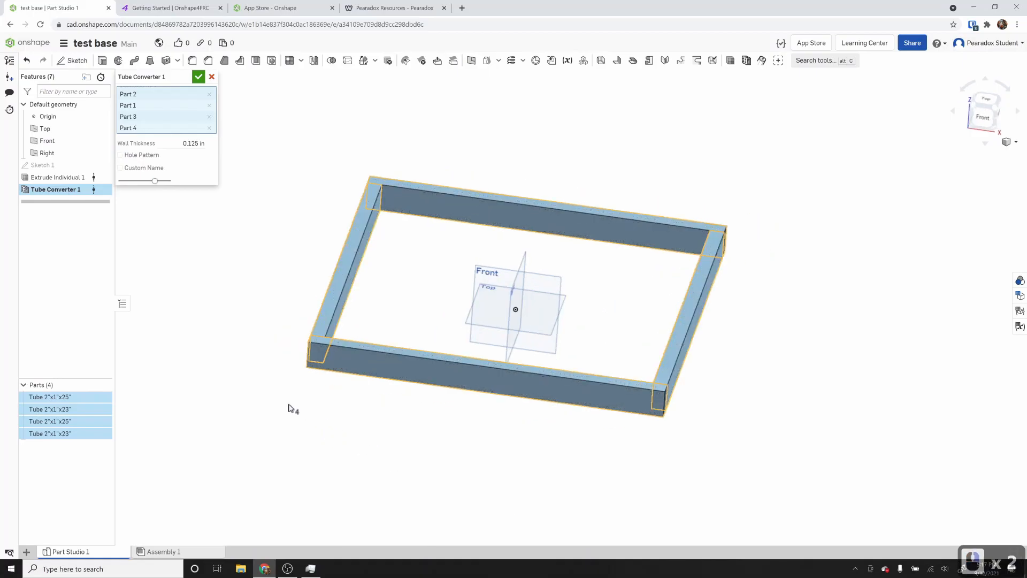
right_drag(247, 265, 145, 373)
click(199, 77)
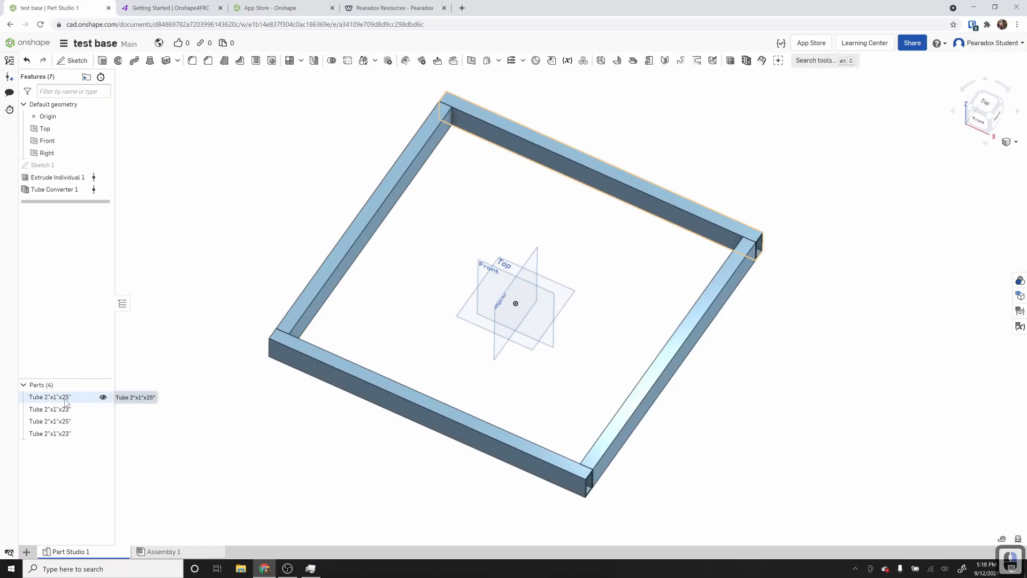
- Reopen the Tube Converter feature to review its wall thickness, close it and examine the hollow tube end at the frame's front corner
double_click(52, 190)
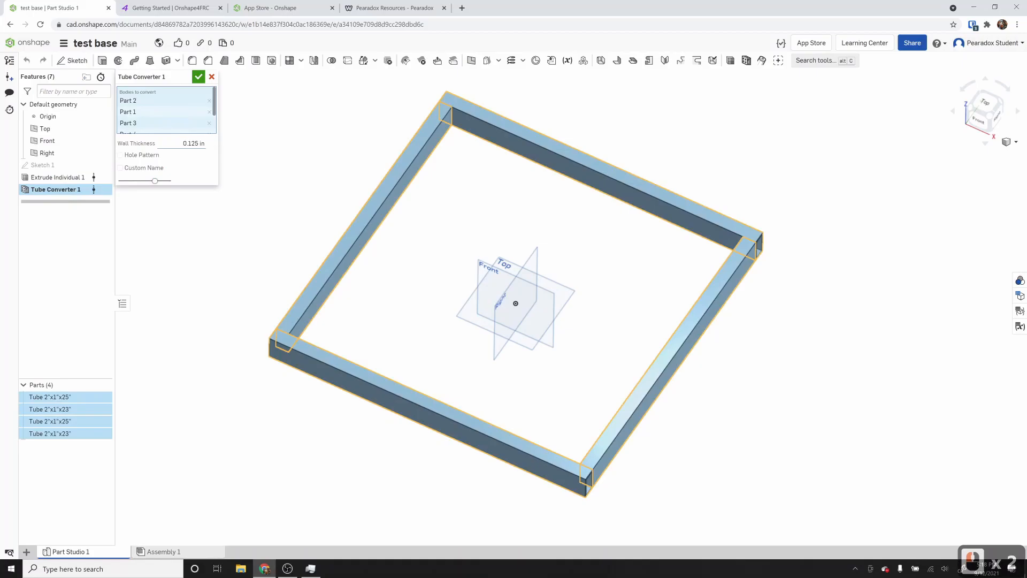
click(186, 143)
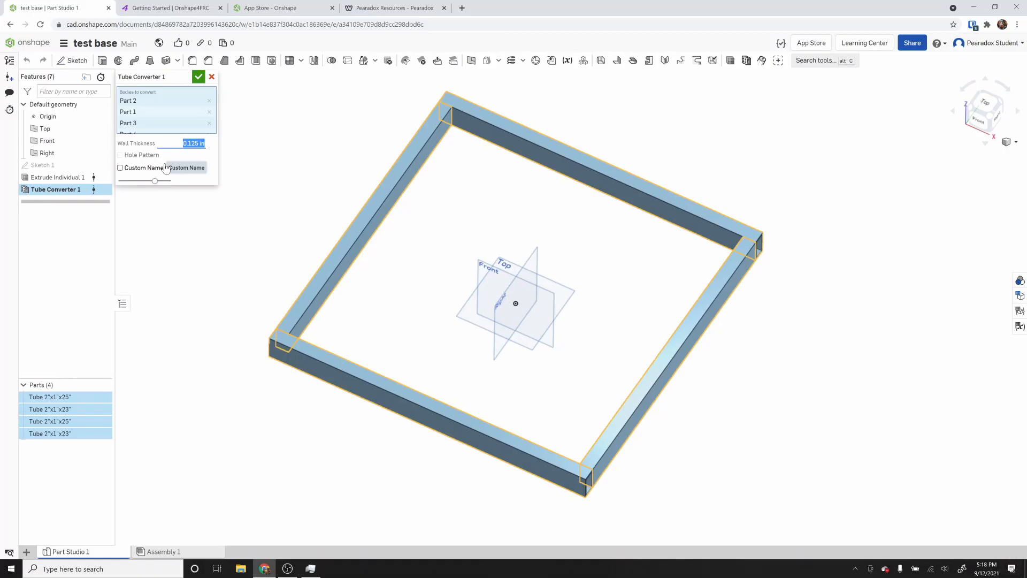
click(198, 78)
right_drag(578, 477, 581, 498)
scroll(614, 469, up, 3)
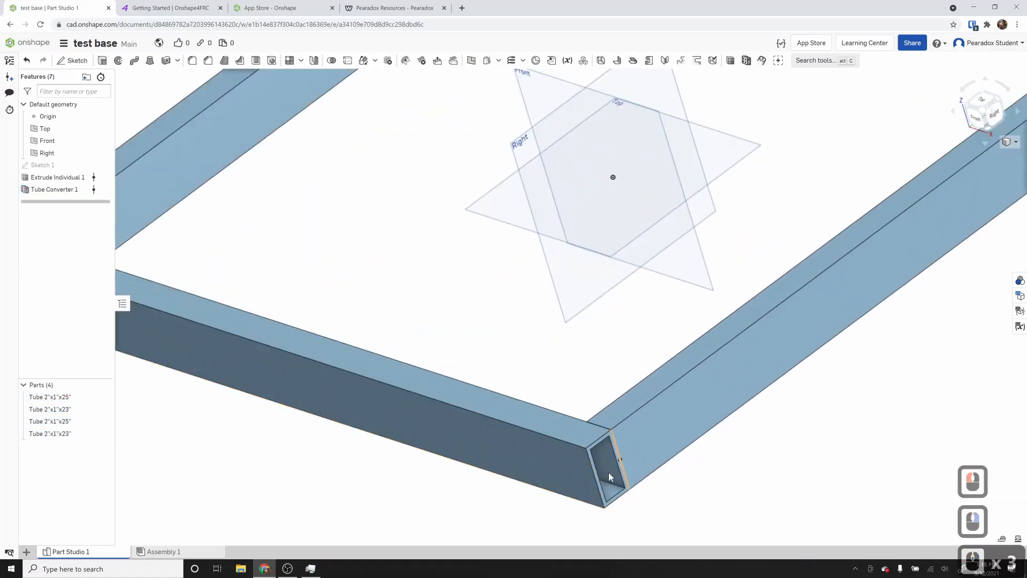
scroll(609, 474, up, 2)
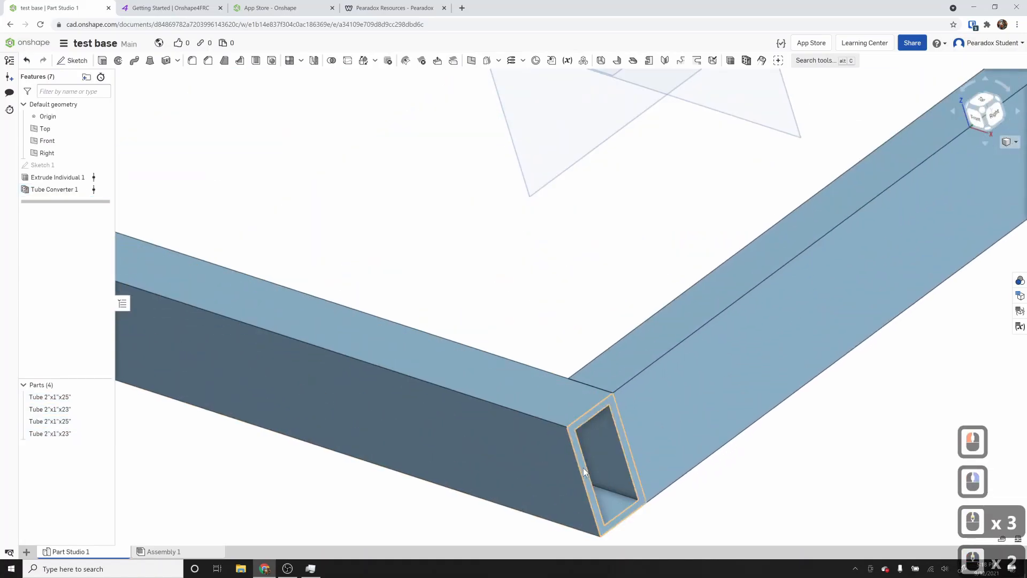
scroll(364, 393, down, 4)
right_drag(365, 394, 404, 378)
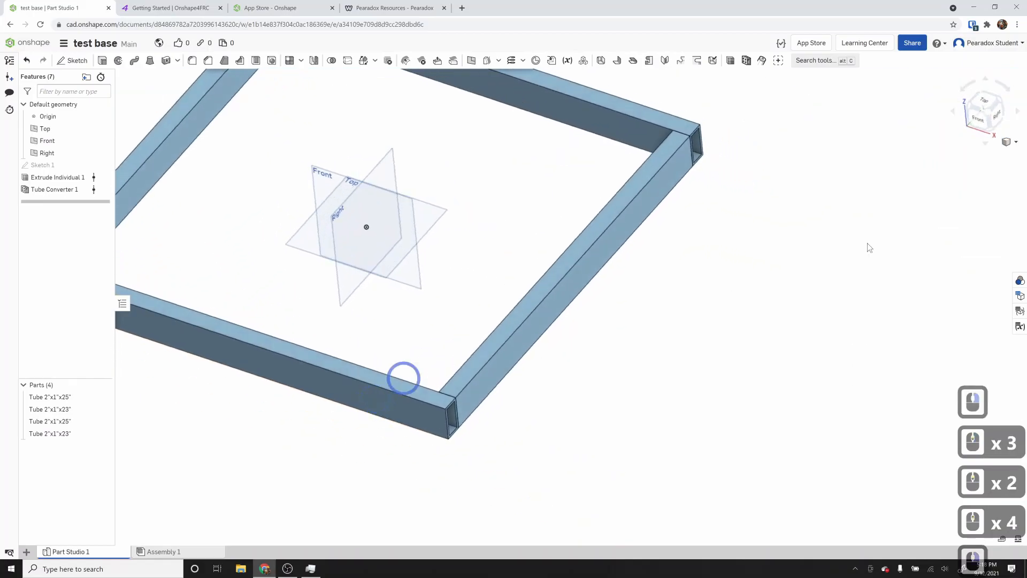
click(983, 114)
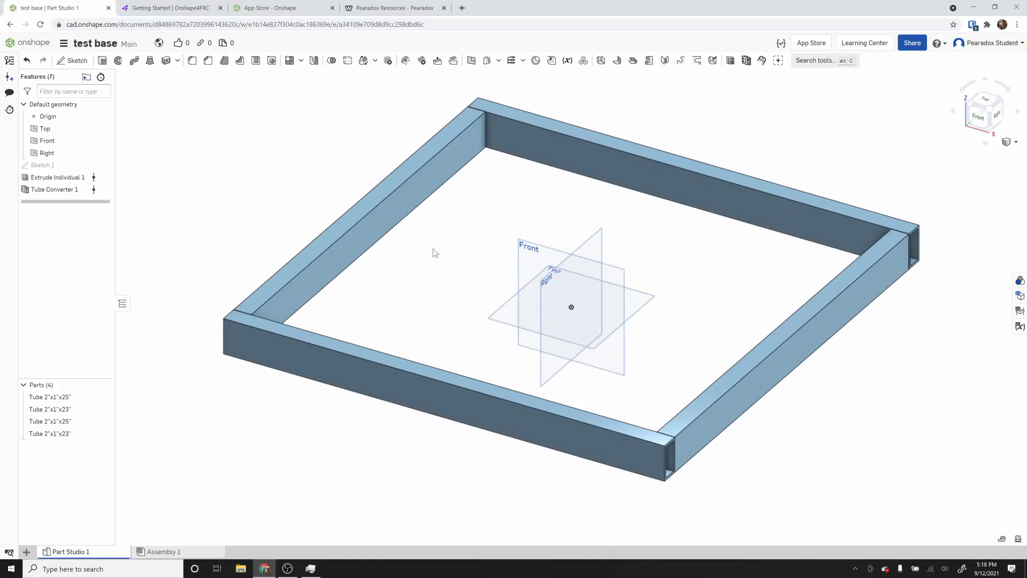
- Start a sketch on the outer face of the frame's right side tube and draw a construction centerline between the midpoints of its two ends
click(79, 61)
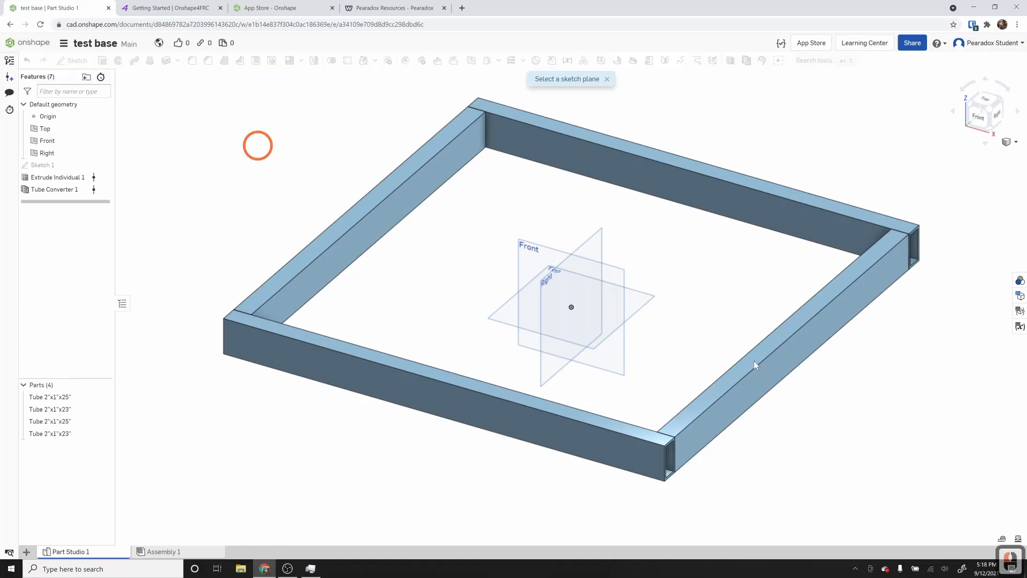
click(787, 367)
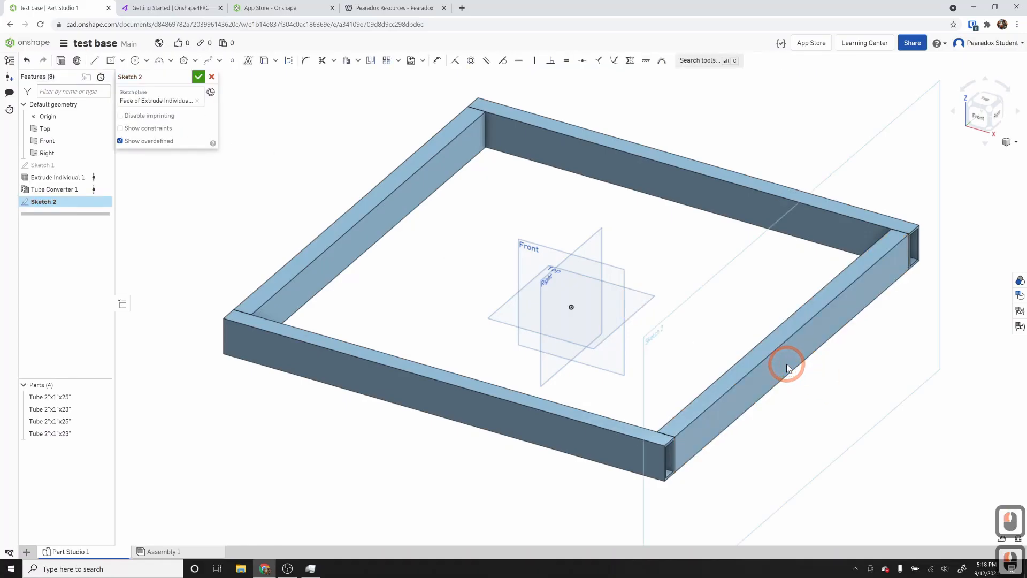
key(n)
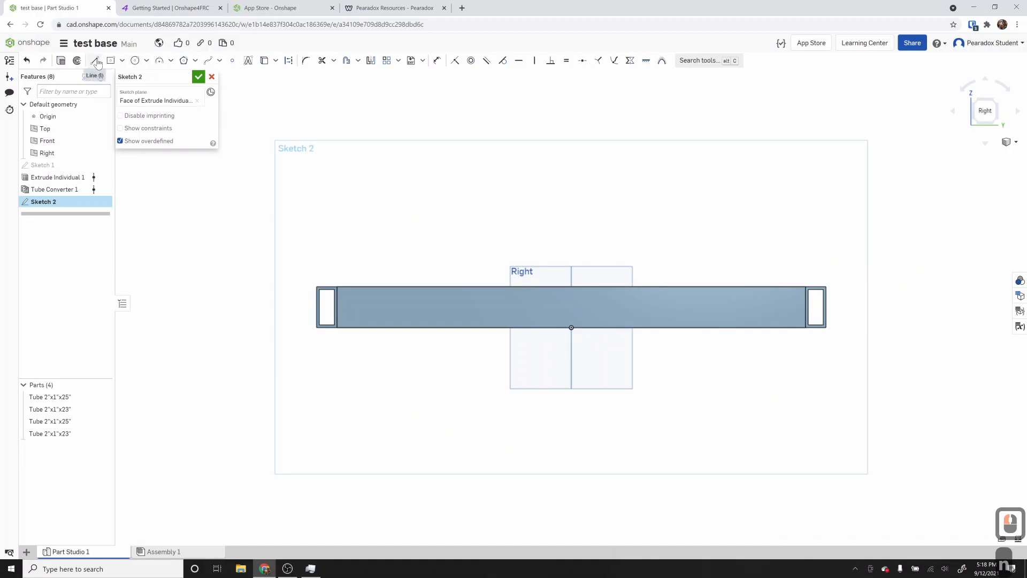
key(l)
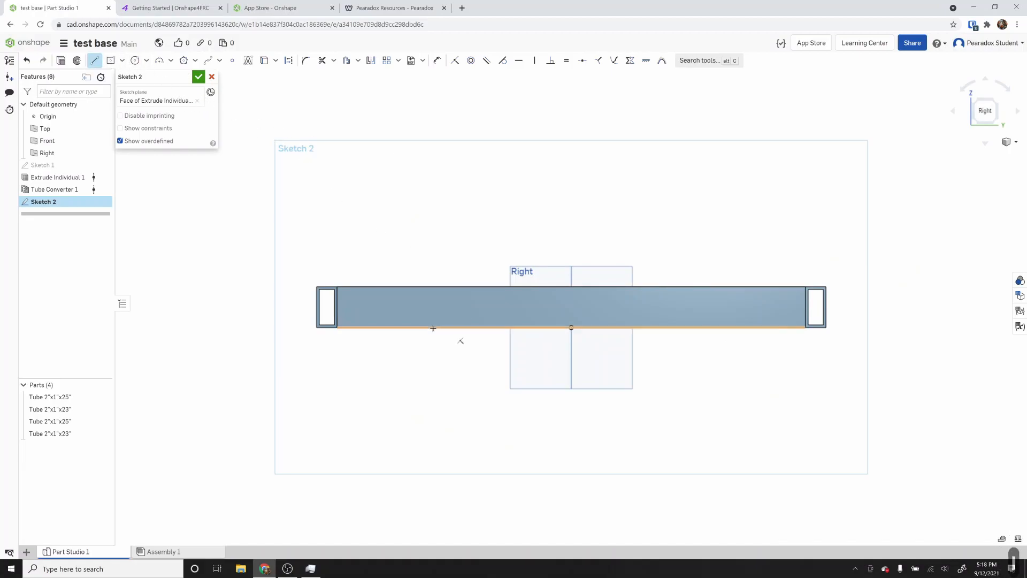
scroll(343, 314, up, 3)
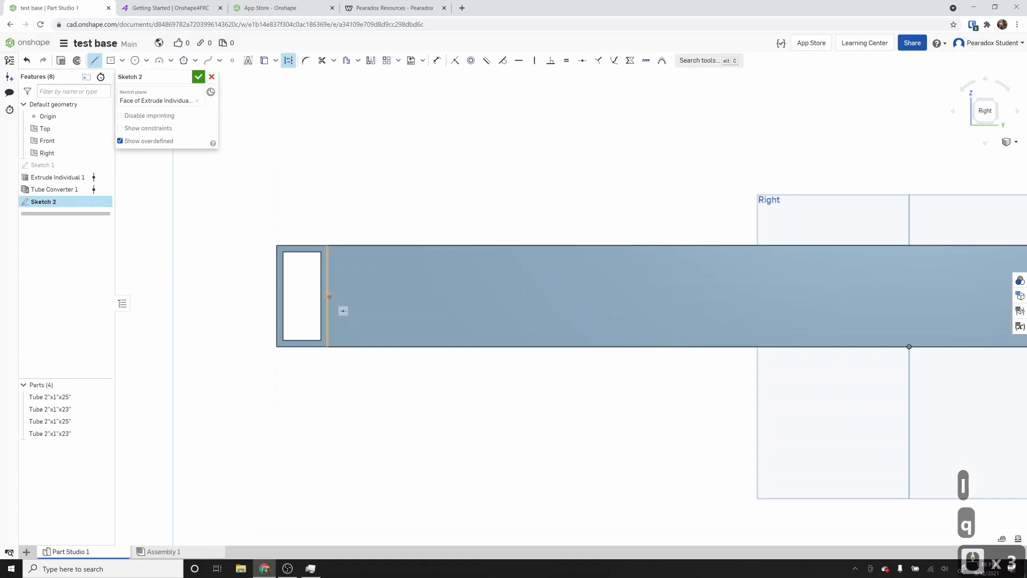
click(327, 296)
scroll(326, 295, down, 6)
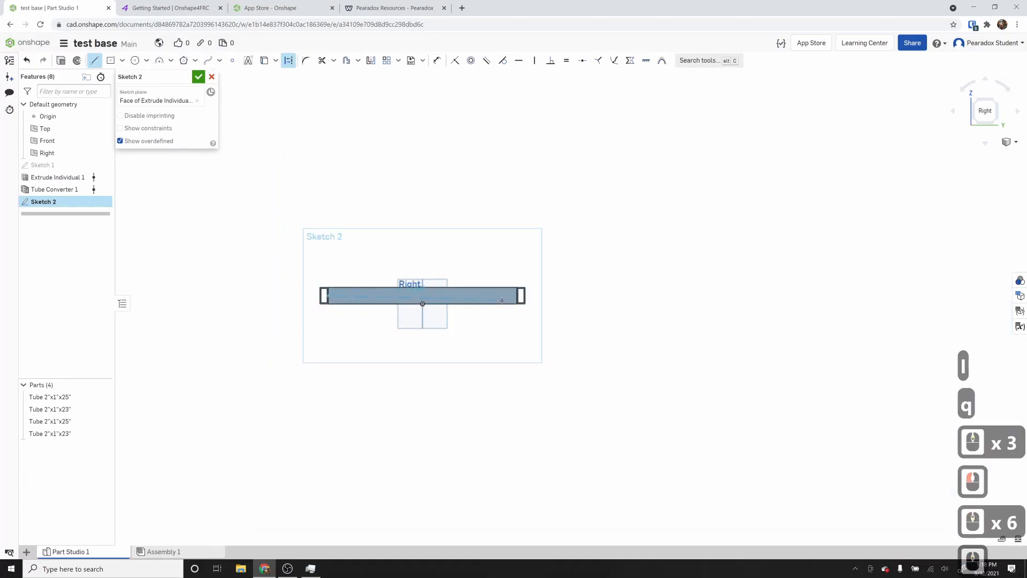
scroll(498, 296, up, 2)
scroll(526, 292, up, 3)
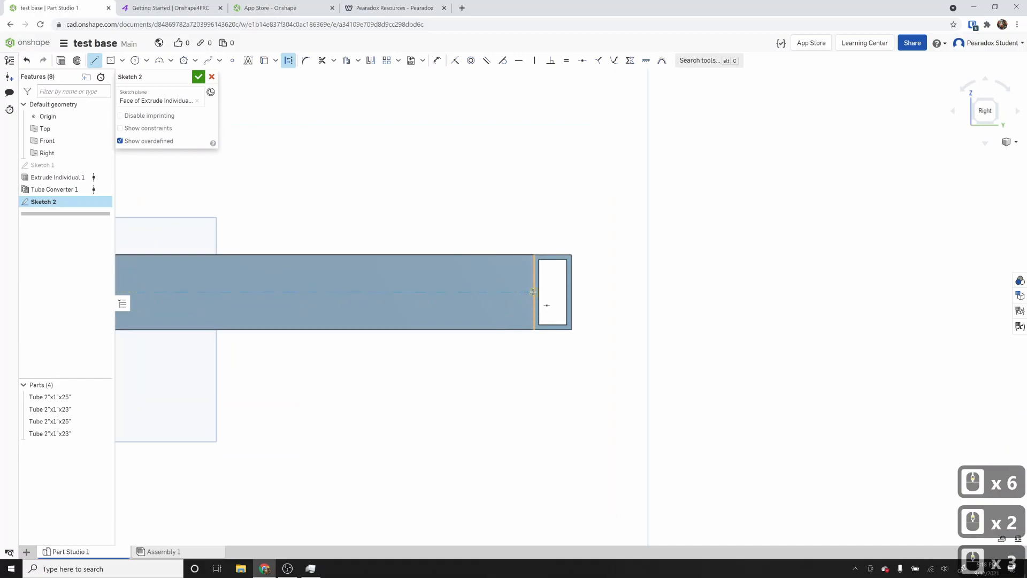
click(533, 292)
scroll(533, 297, down, 2)
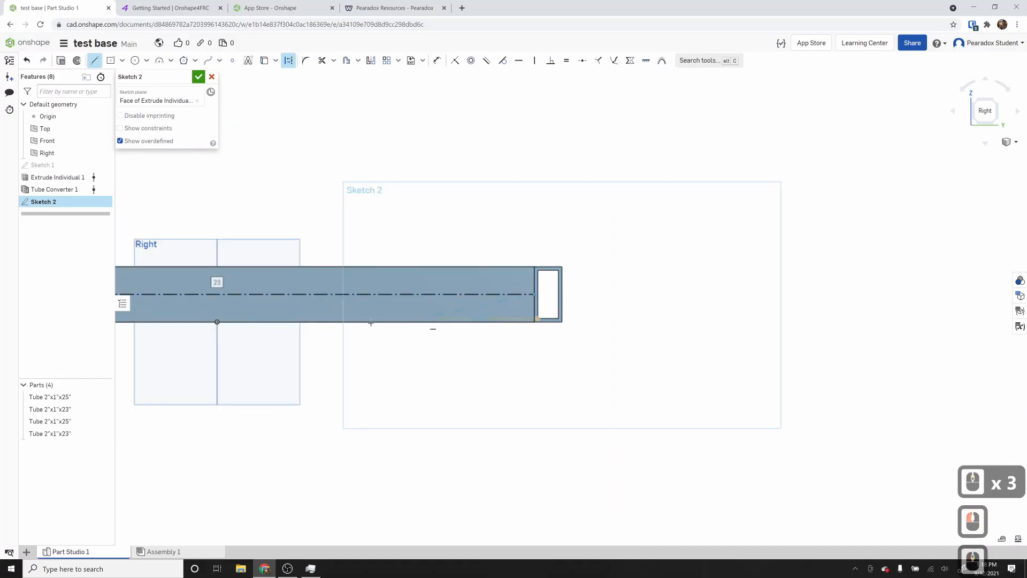
key(Escape)
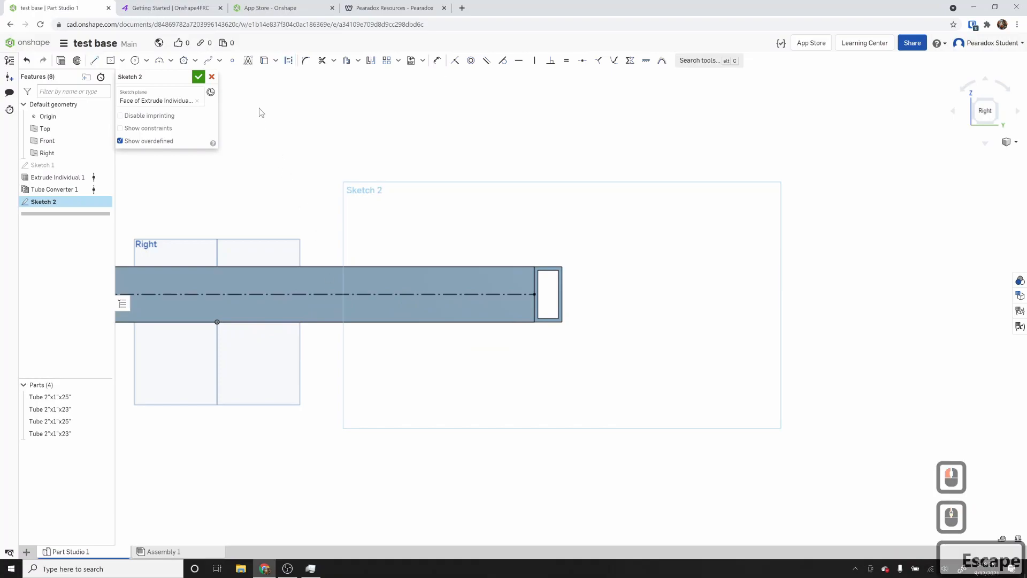
- Place a sketch point at the midpoint of the tube face's construction centerline
click(232, 60)
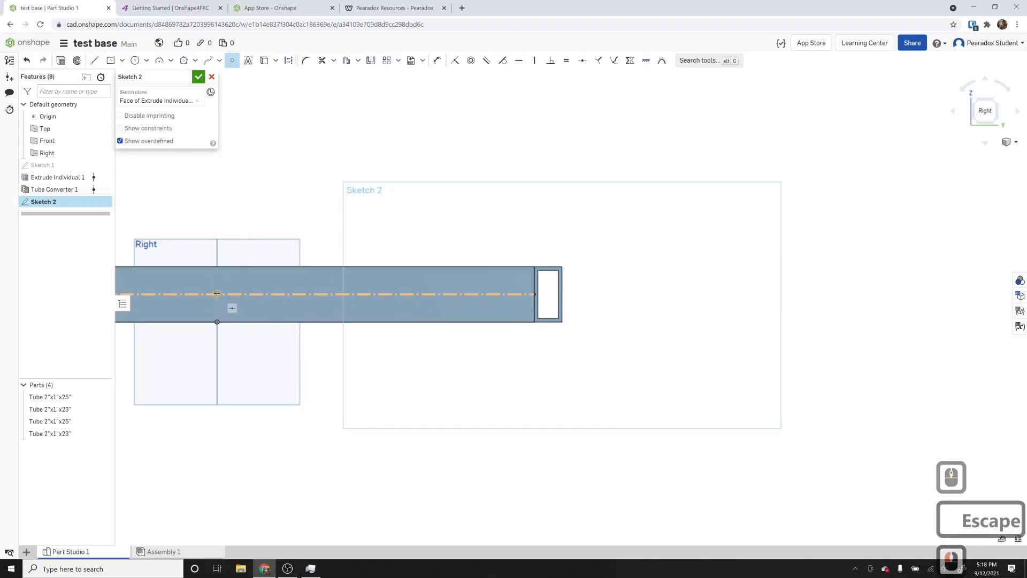
click(296, 305)
middle_click(458, 353)
middle_click(459, 353)
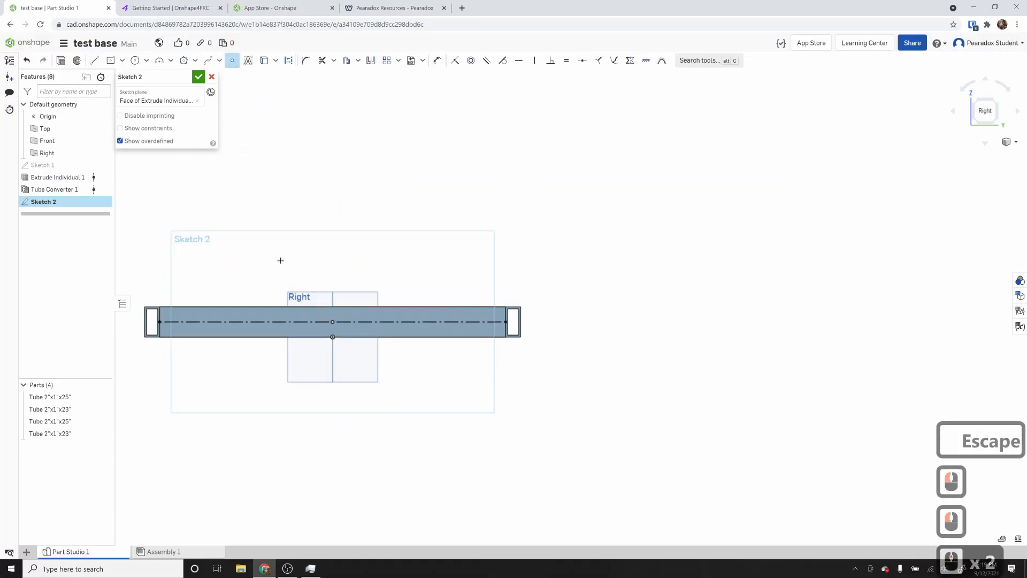
key(Escape)
- Try a 4 in diameter construction circle centred on the centerline's midpoint and delete it
click(135, 61)
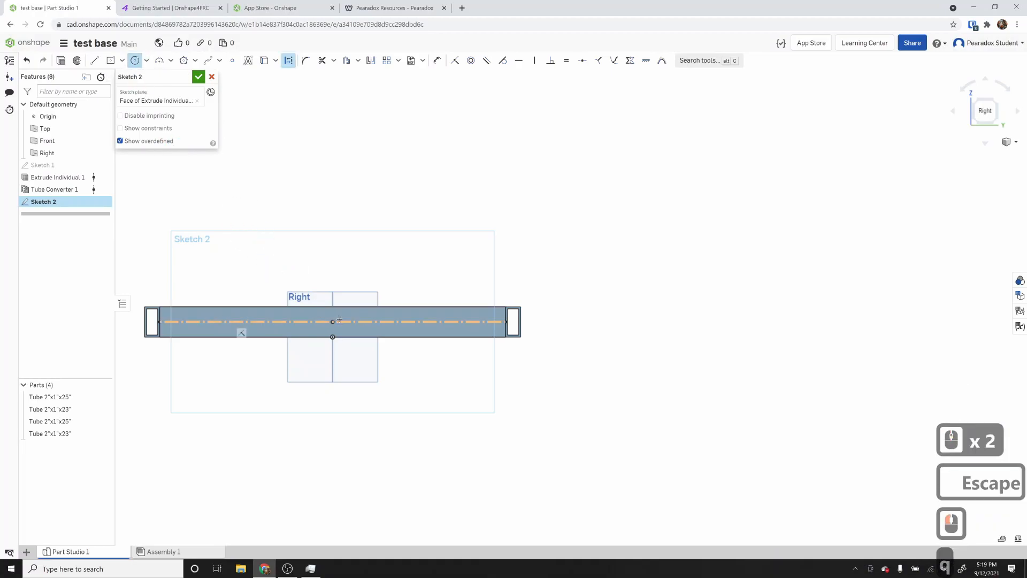
key(q)
scroll(331, 323, up, 2)
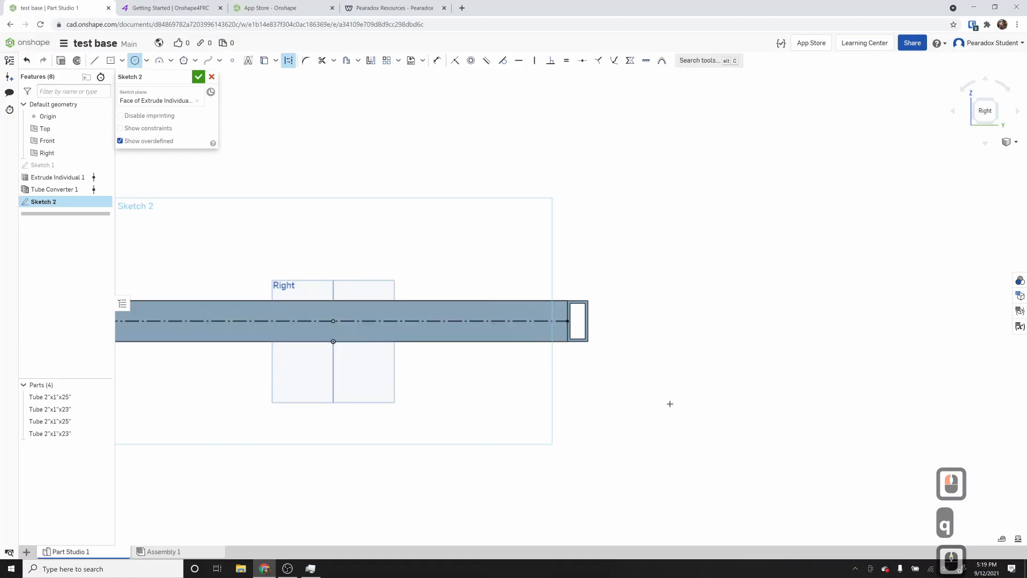
scroll(594, 411, down, 2)
scroll(398, 353, up, 2)
drag(406, 338, 421, 278)
click(431, 262)
text(4)
key(Return)
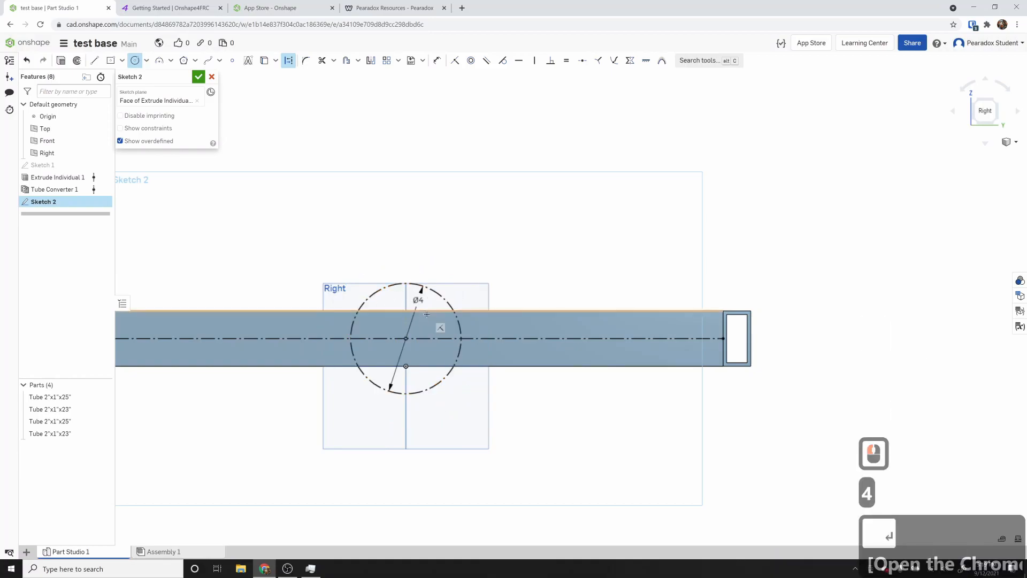
key(Escape)
click(430, 293)
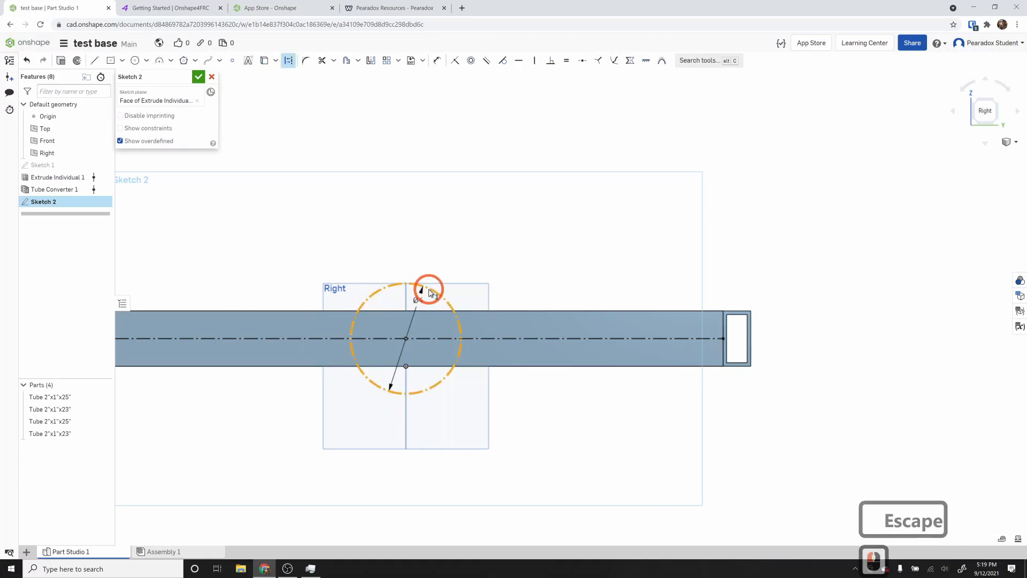
key(Delete)
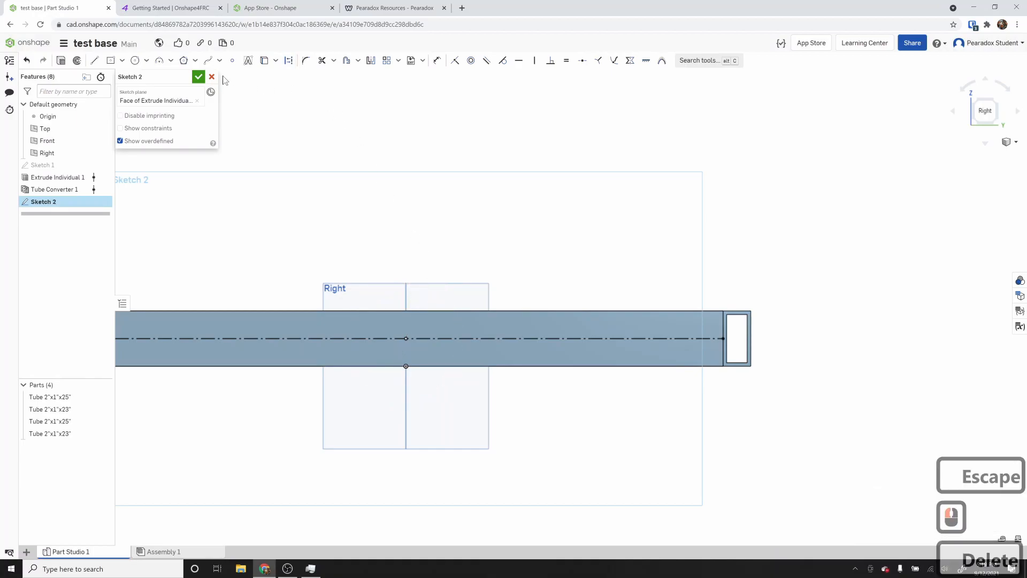
- Sketch a 1.124 in diameter circle on the tube face, centred just below the construction centerline's midpoint
click(135, 61)
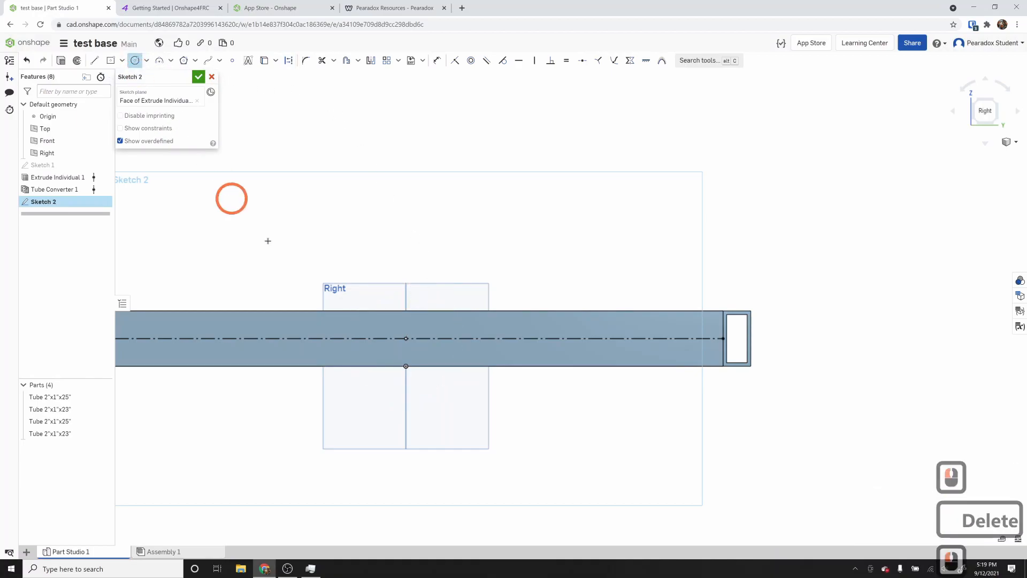
click(406, 366)
scroll(405, 367, up, 3)
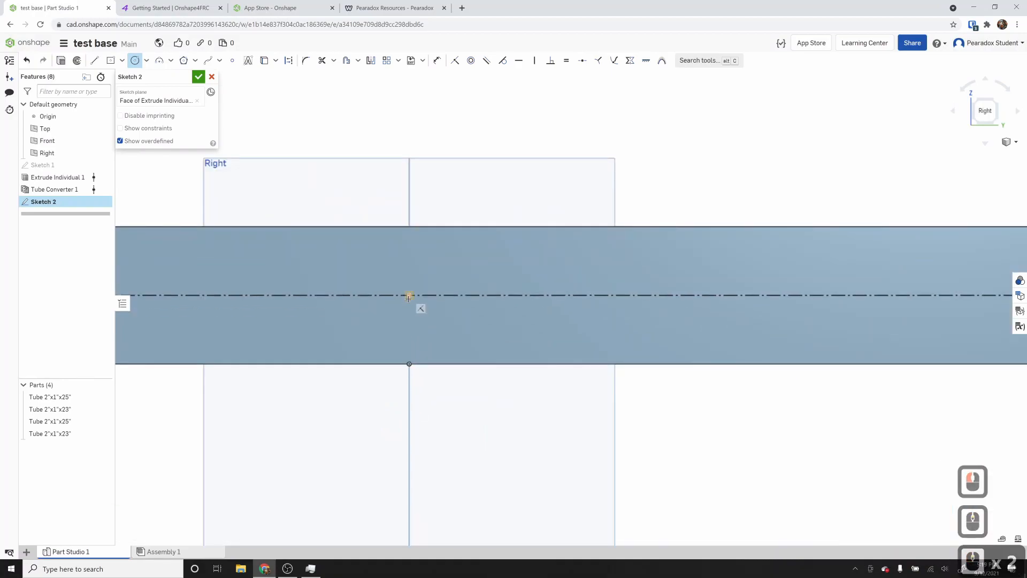
click(423, 291)
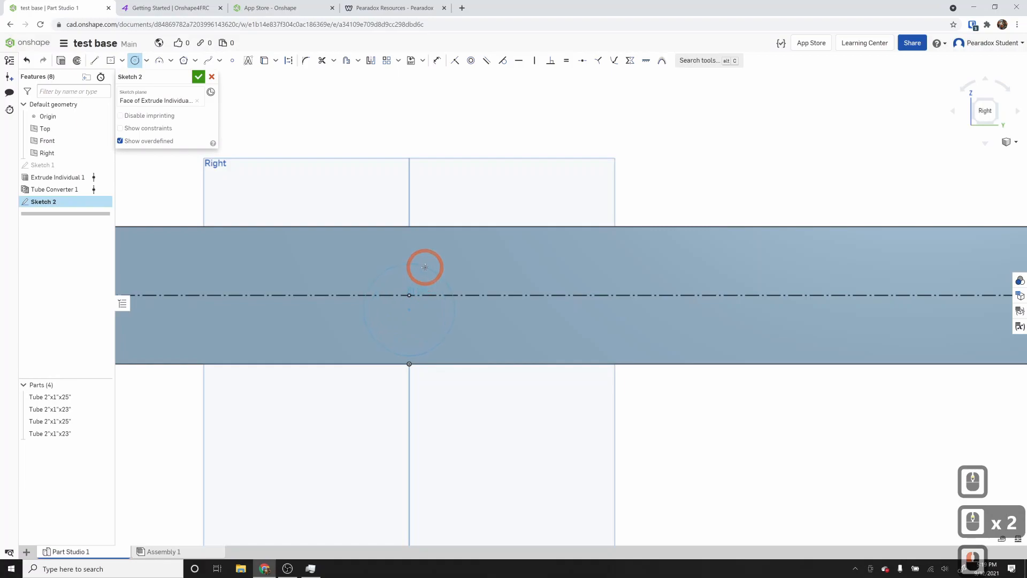
click(423, 268)
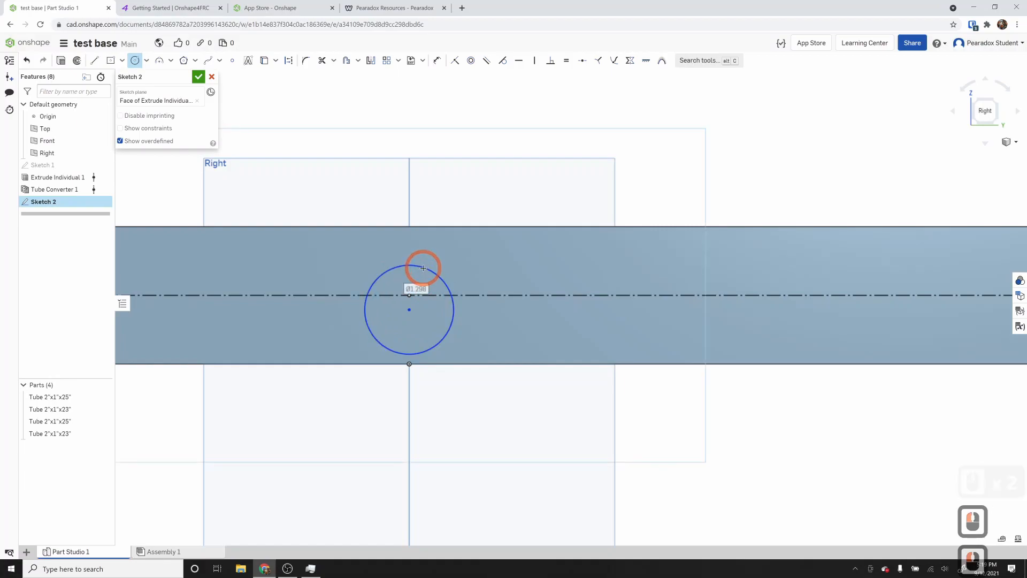
text(1.124)
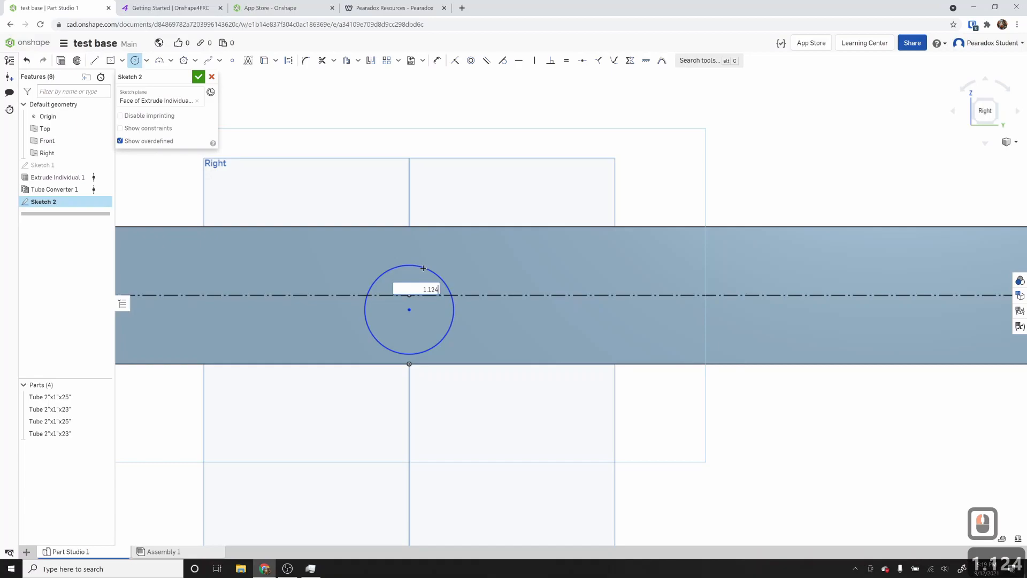
key(Return)
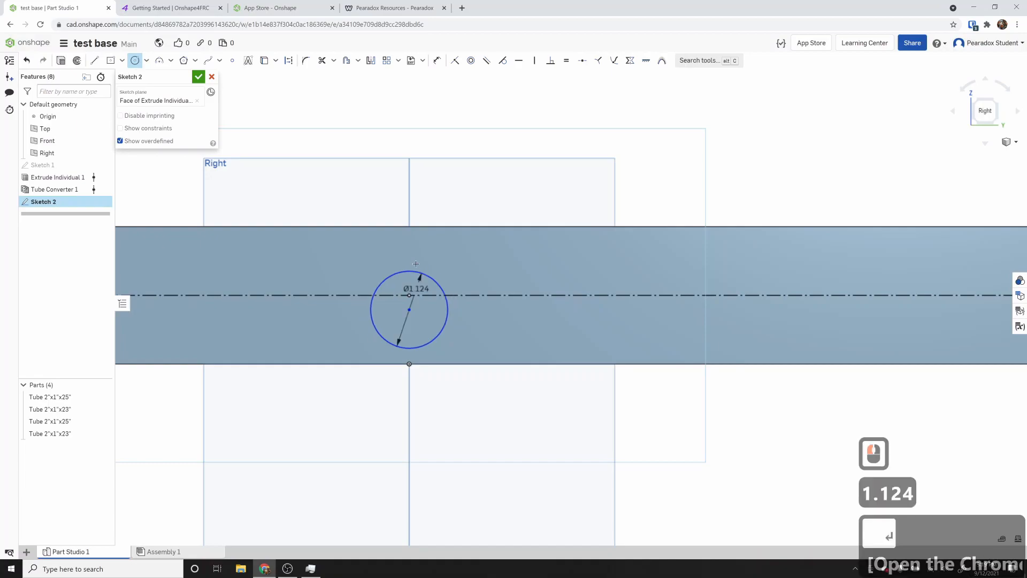
key(Escape)
- Dimension the circle's centre 0.125 in below the sketch point at the centerline's midpoint
scroll(438, 325, up, 2)
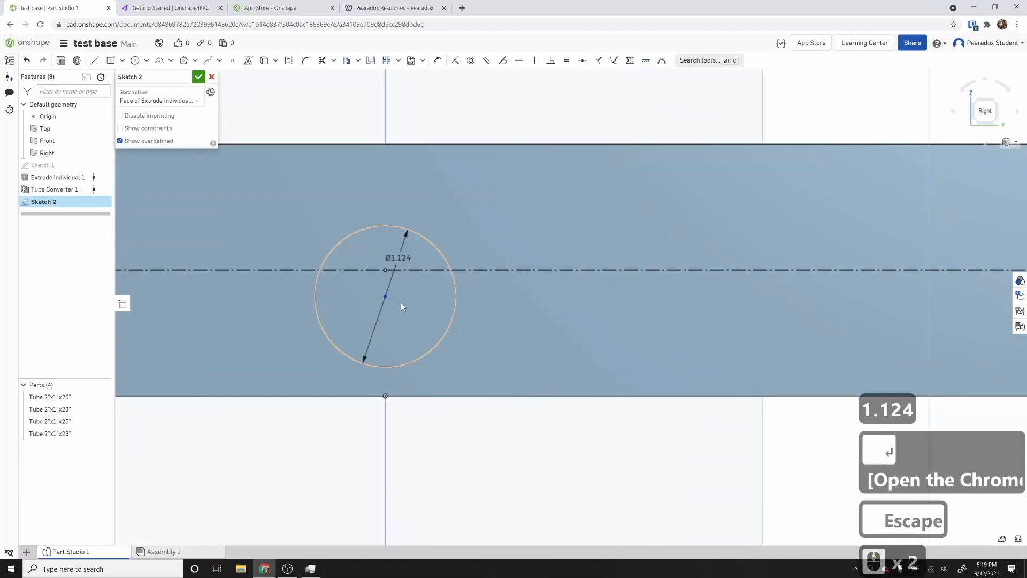
key(d)
click(384, 295)
click(385, 270)
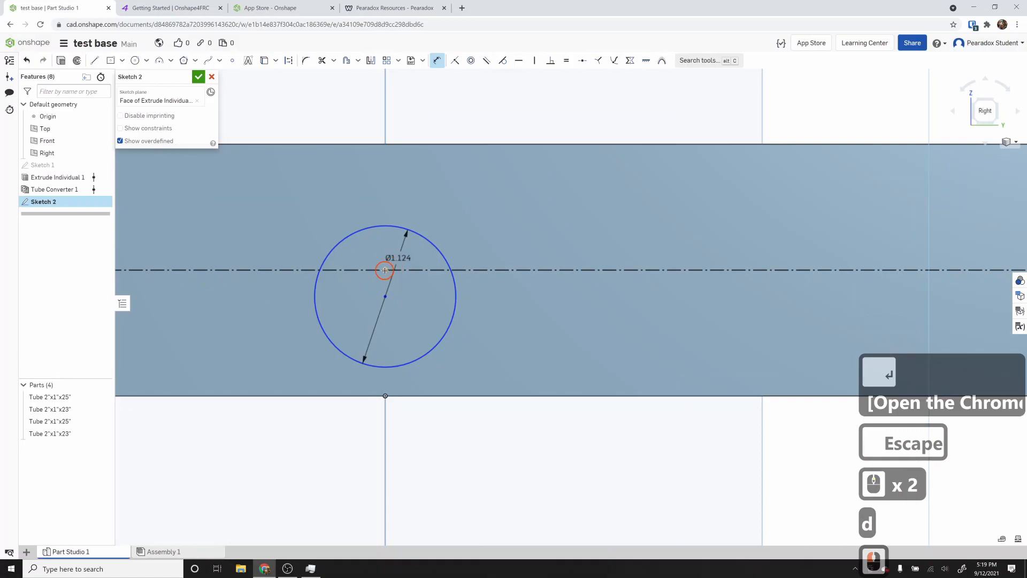
click(495, 286)
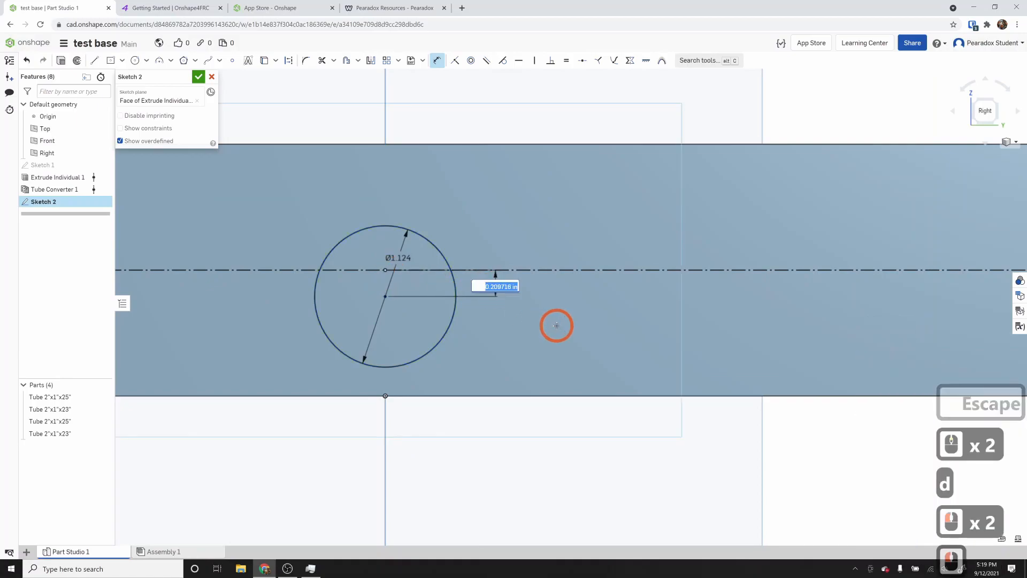
text(.125)
key(Return)
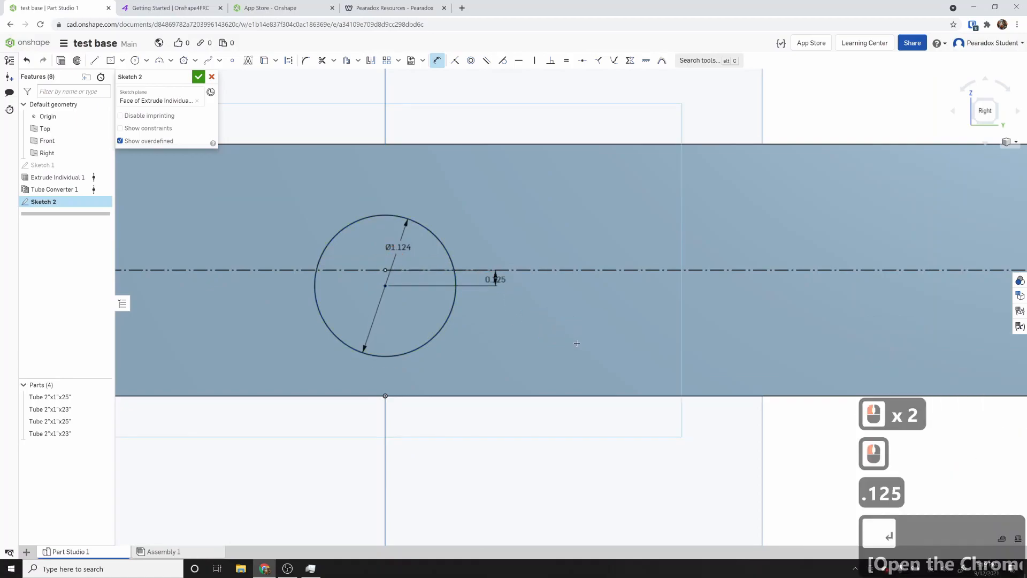
- Sketch a second, smaller circle centred on the construction centerline near the tube's left end
scroll(524, 339, down, 5)
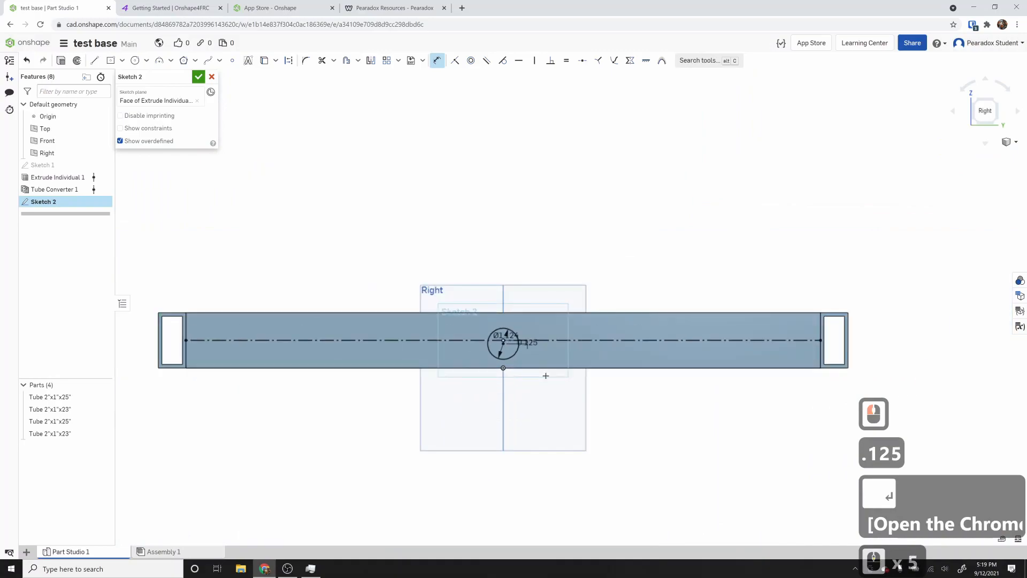
click(503, 367)
click(135, 60)
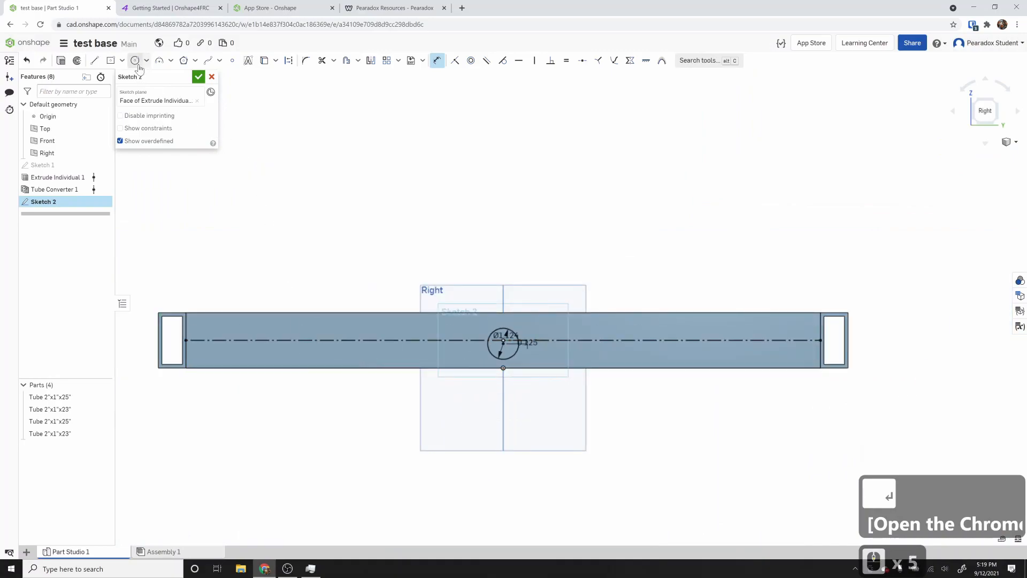
click(234, 340)
click(282, 330)
key(Escape)
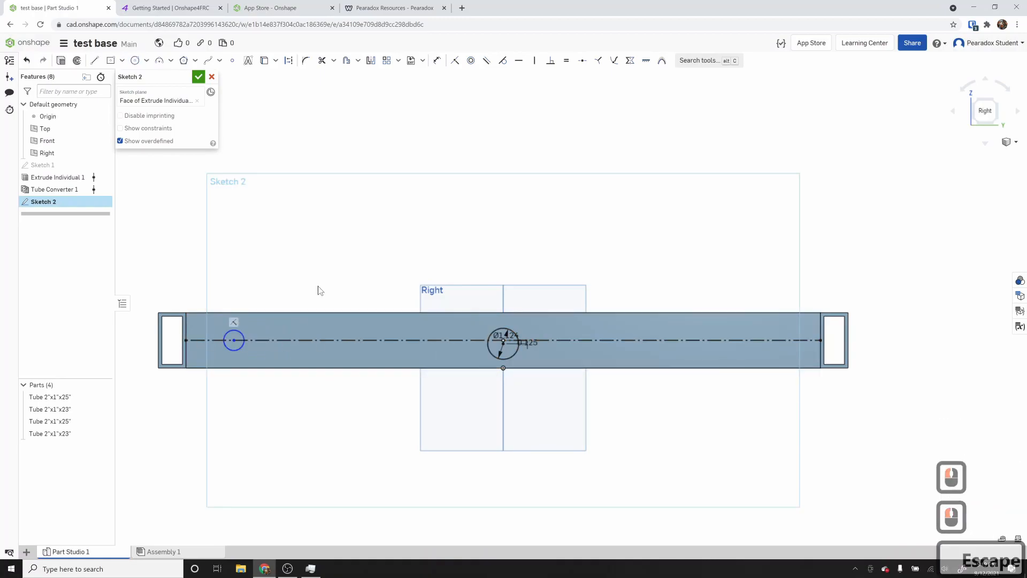
- Apply an Equal constraint between the 1.124 in circle and the circle near the tube's left end
click(566, 60)
click(496, 328)
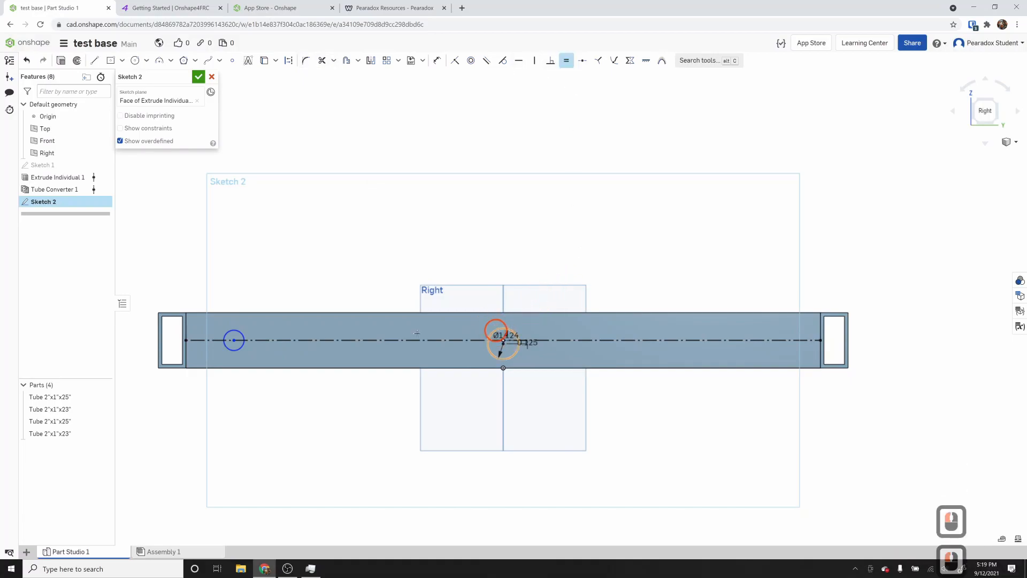
click(245, 335)
click(419, 334)
click(533, 212)
key(Escape)
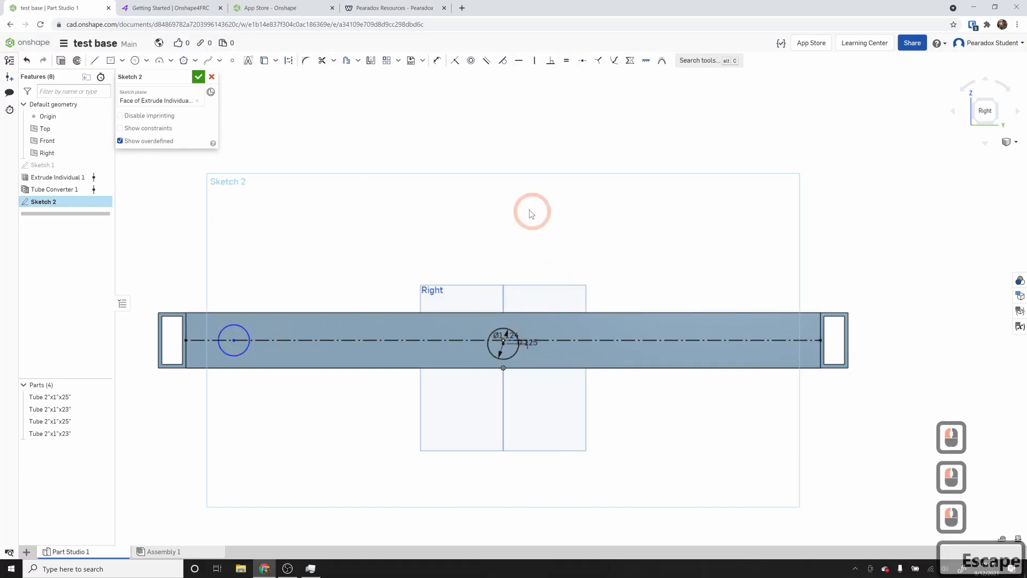
- Draw a vertical construction line across the middle of the tube face, from the origin on the lower edge to the upper edge
key(l)
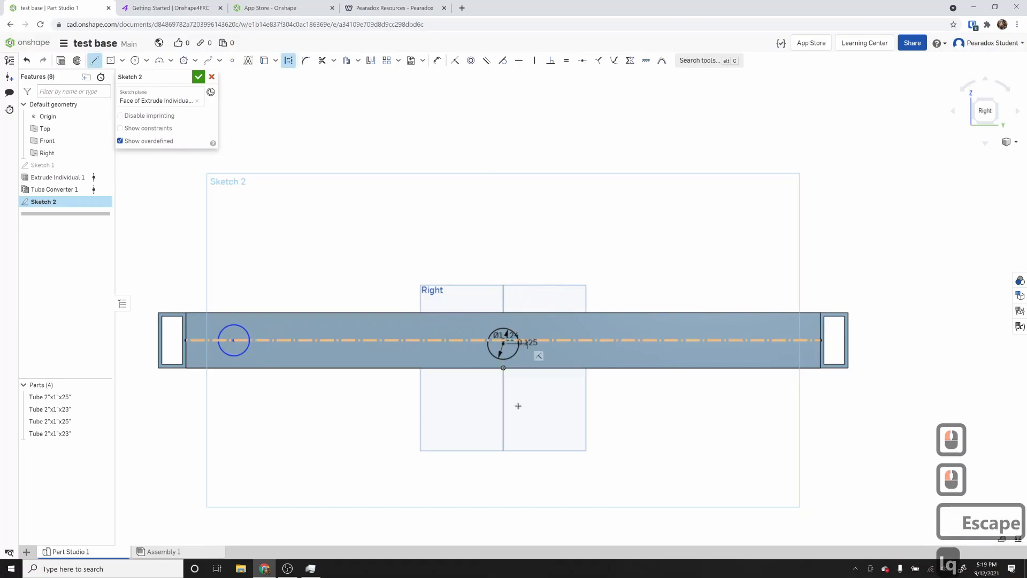
scroll(503, 380, up, 2)
click(503, 357)
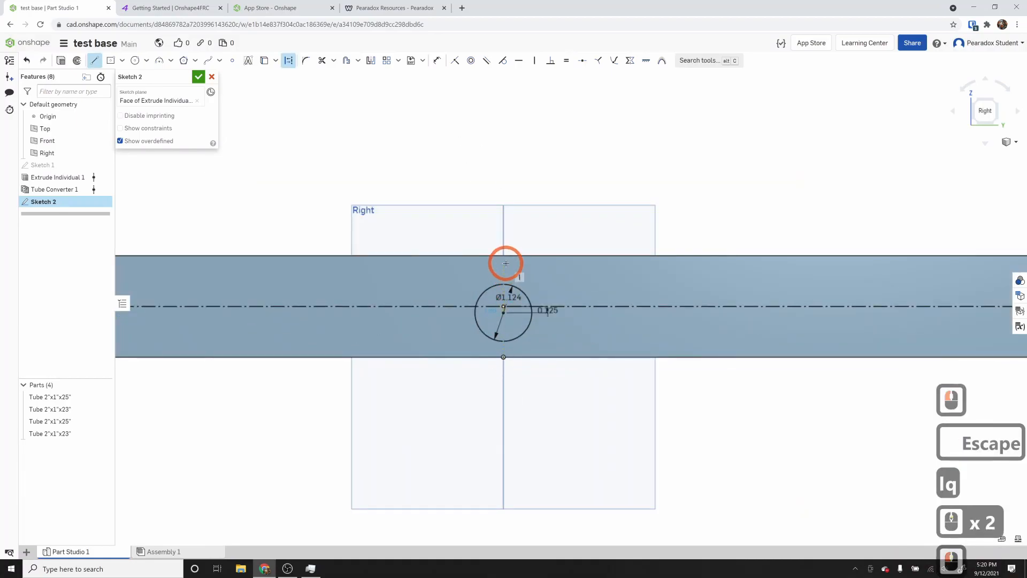
click(503, 256)
scroll(488, 221, down, 2)
key(Escape)
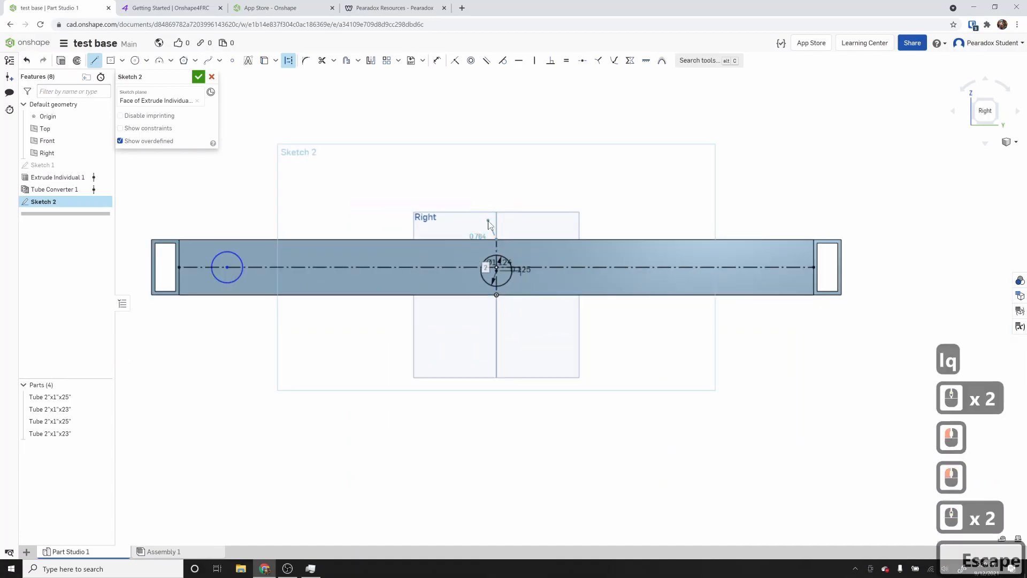
- Place two sketch points left of the middle circle, both level with its centre
scroll(498, 244, up, 3)
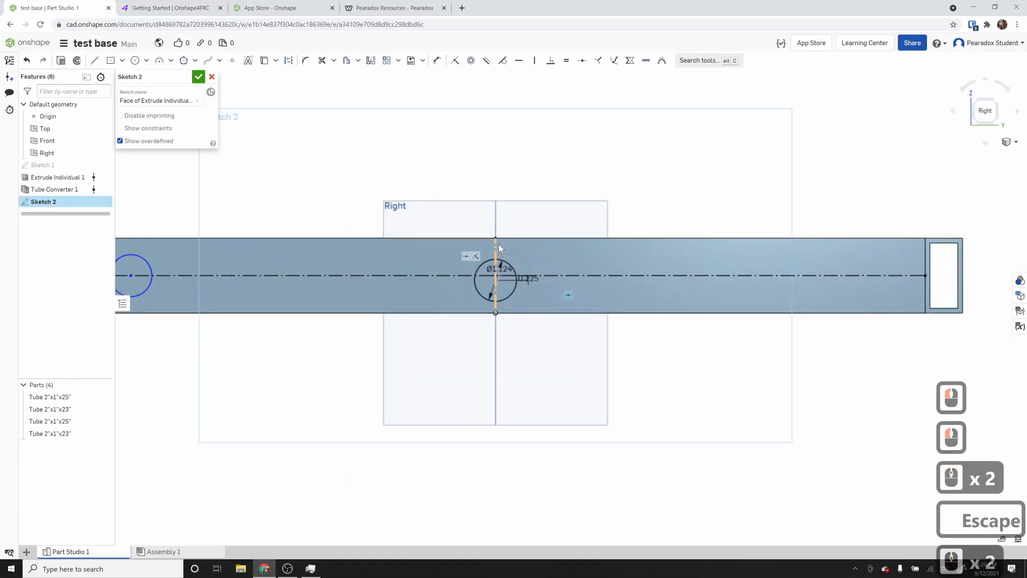
scroll(397, 304, down, 6)
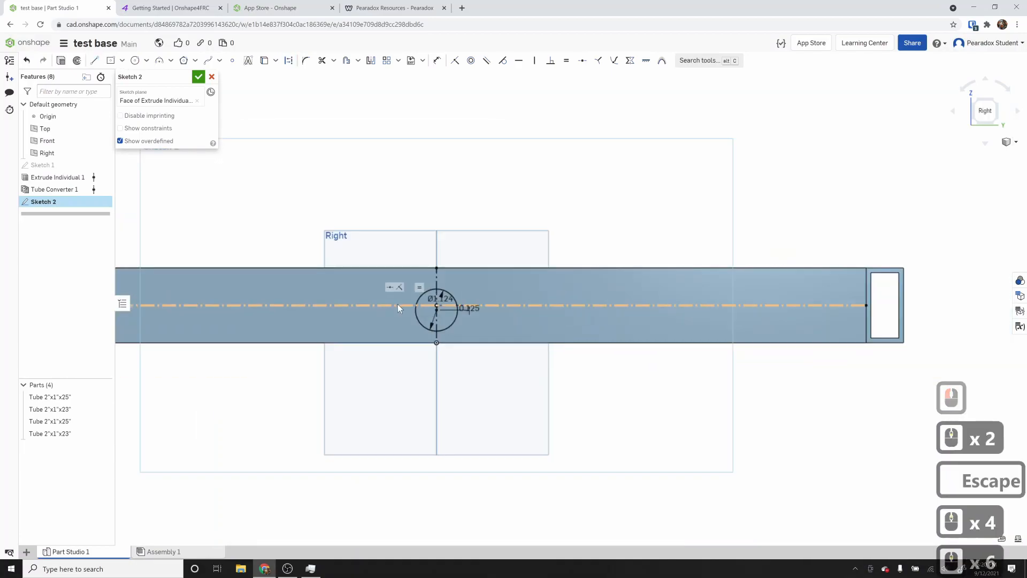
scroll(296, 339, up, 2)
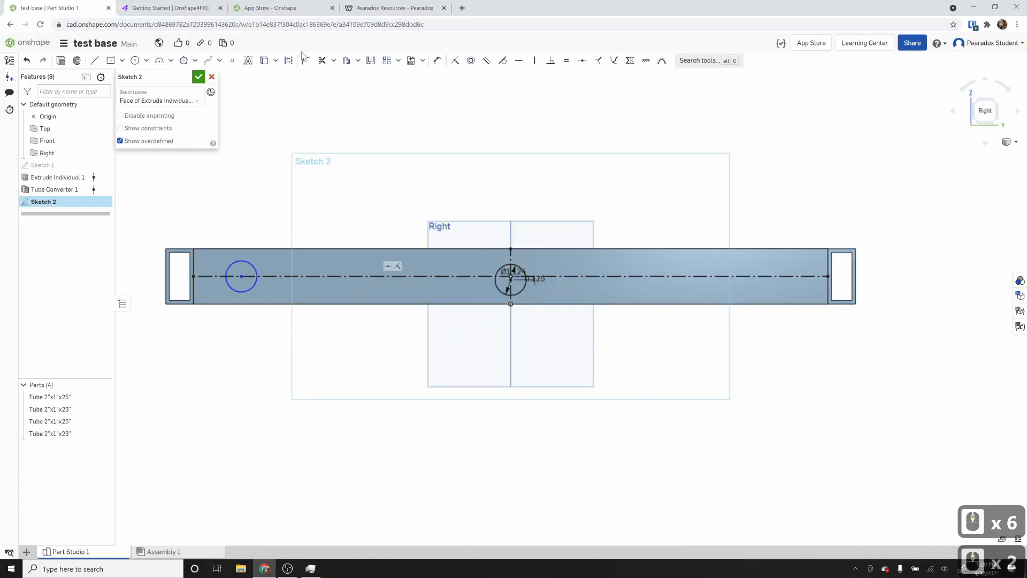
click(232, 61)
scroll(474, 279, up, 2)
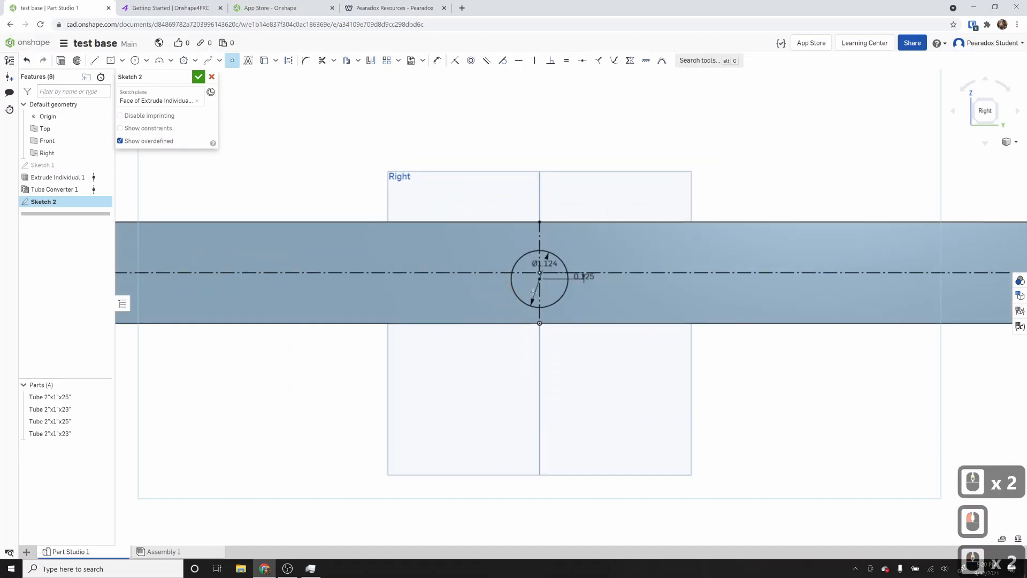
click(491, 279)
click(450, 279)
click(450, 279)
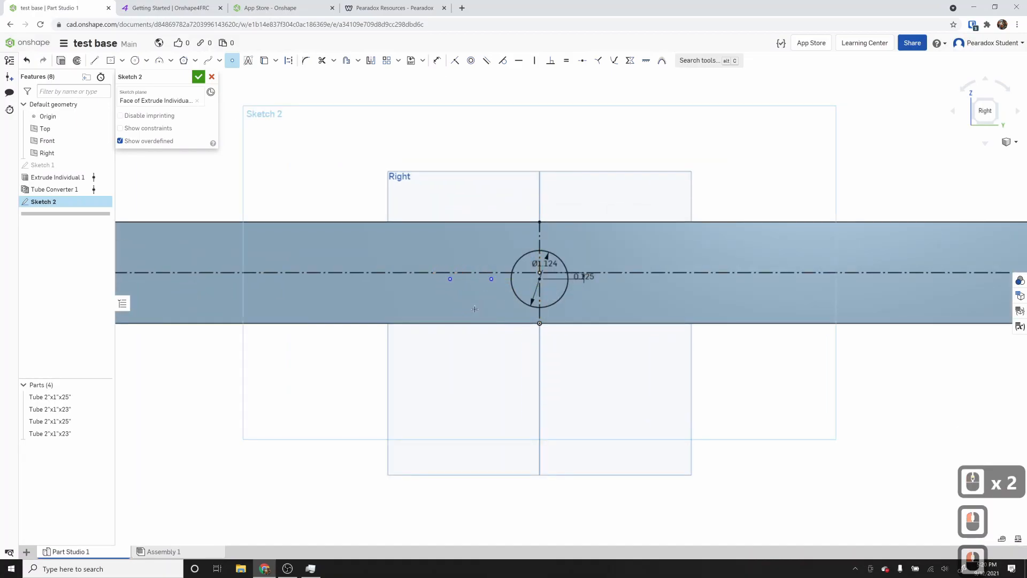
key(Escape)
- Dimension the outer sketch point 1.5 in horizontally from the middle circle's centre
key(d)
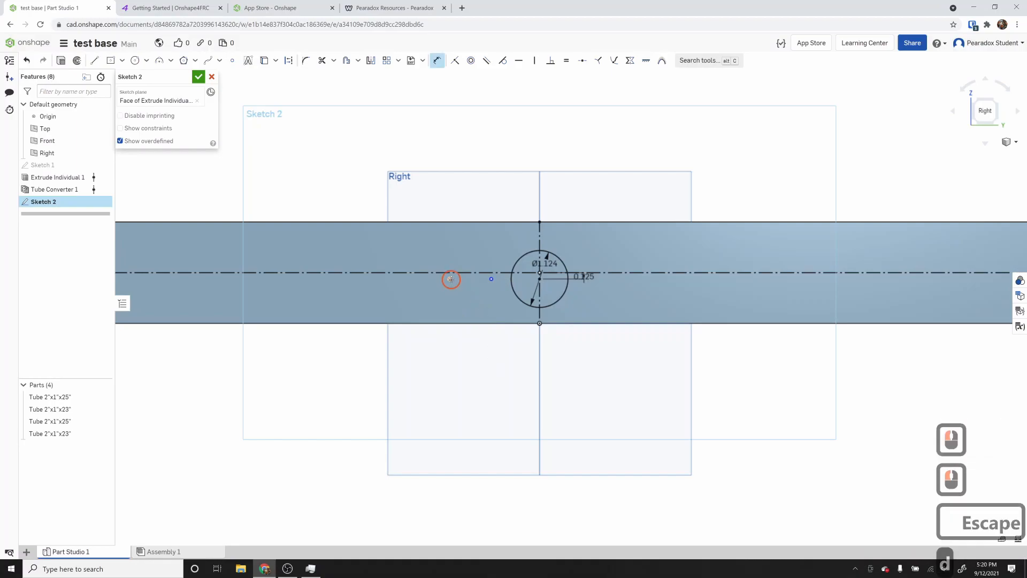
click(511, 279)
click(491, 344)
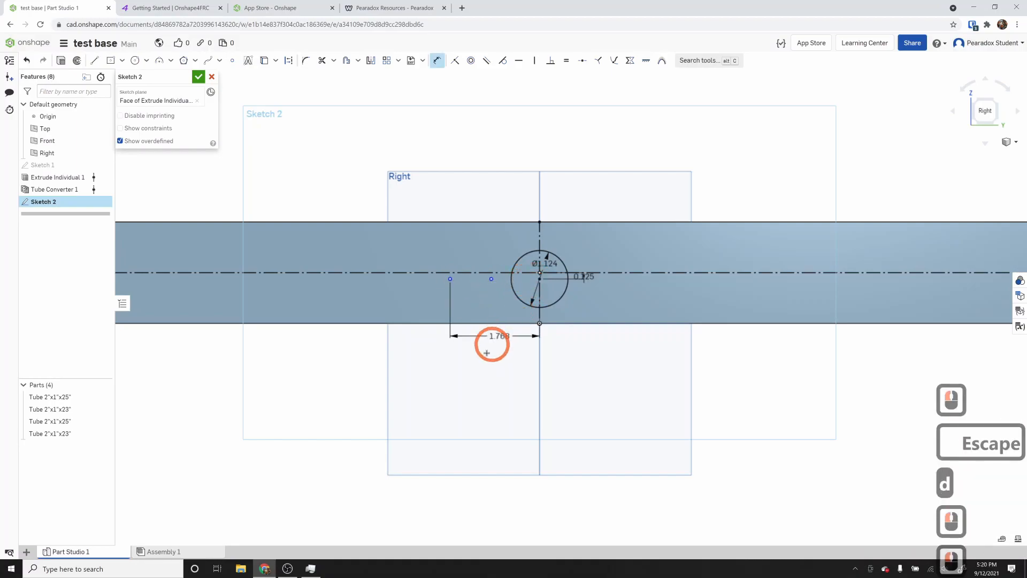
click(508, 379)
text(1.5)
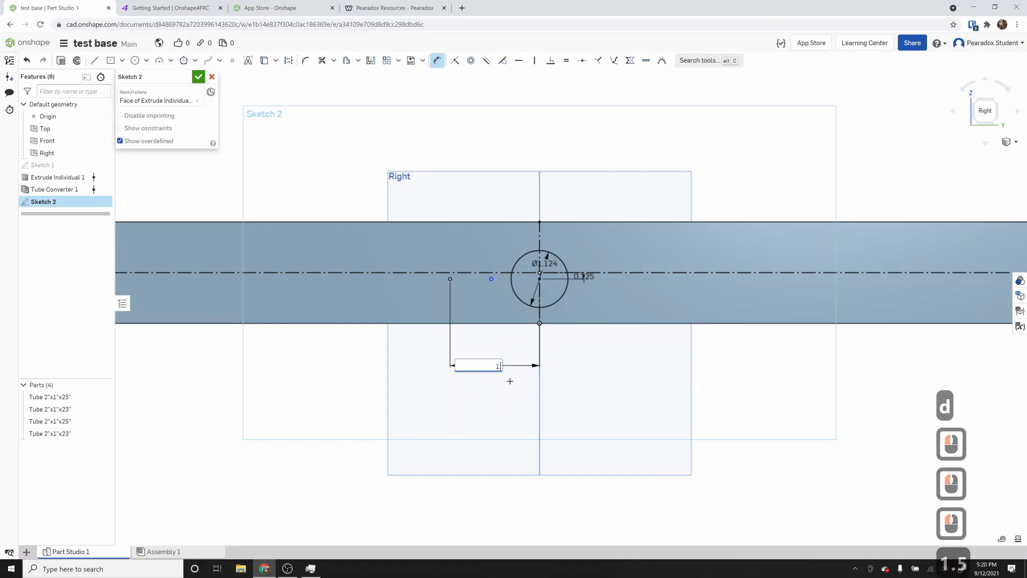
key(Return)
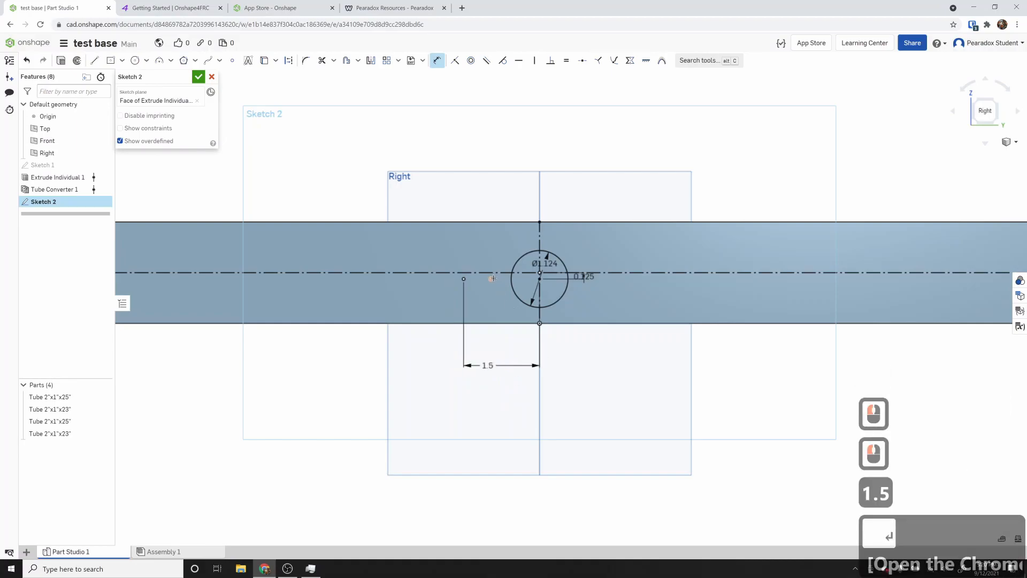
- Dimension the inner sketch point 0.75 in horizontally from the middle circle's centre
click(515, 277)
click(540, 278)
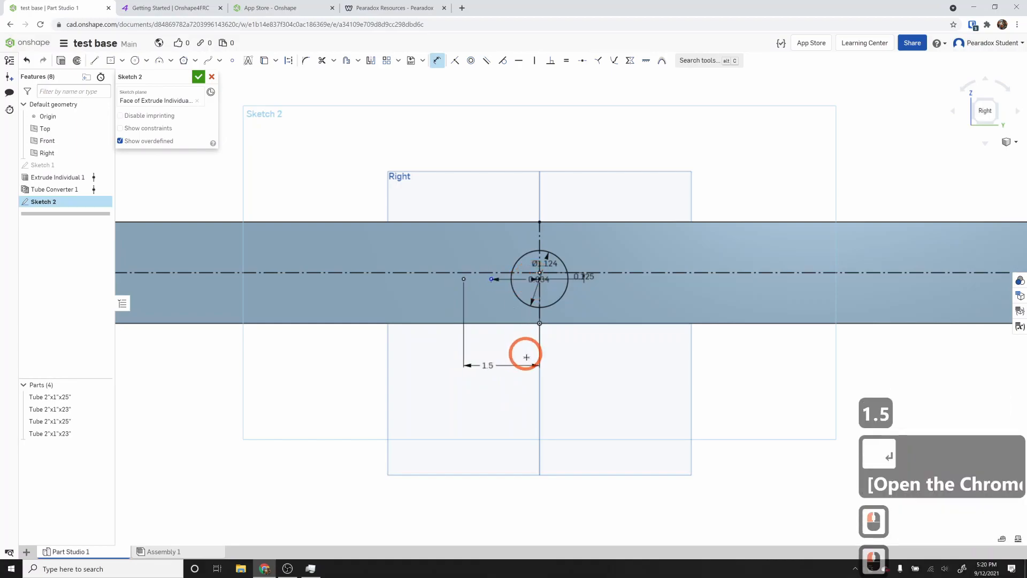
click(520, 384)
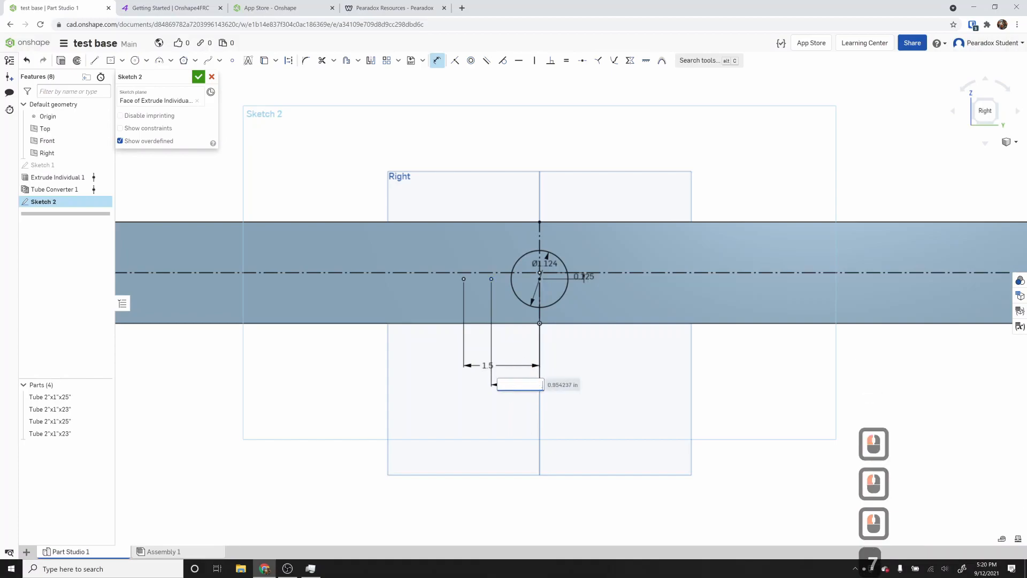
text(.75)
key(Return)
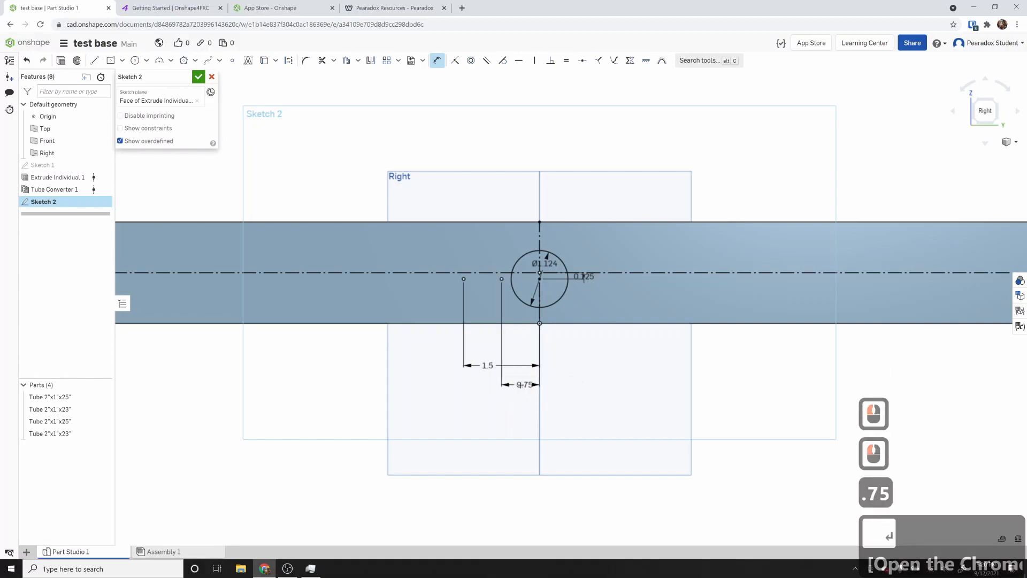
key(Escape)
- Set the inner point's distance from the middle circle's centre to 1 in and the outer point's distance to 2 in
double_click(520, 384)
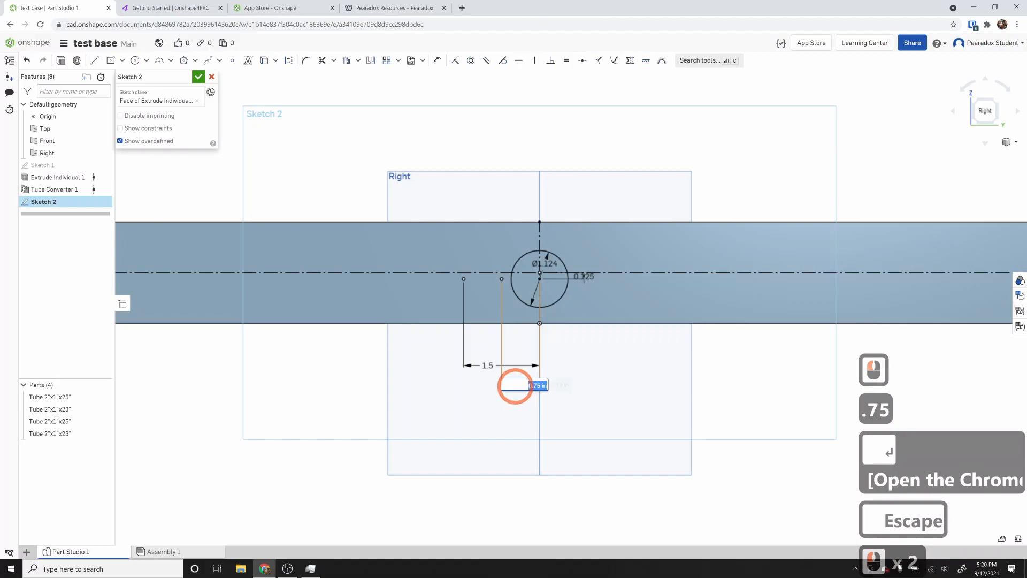
text(1)
key(Return)
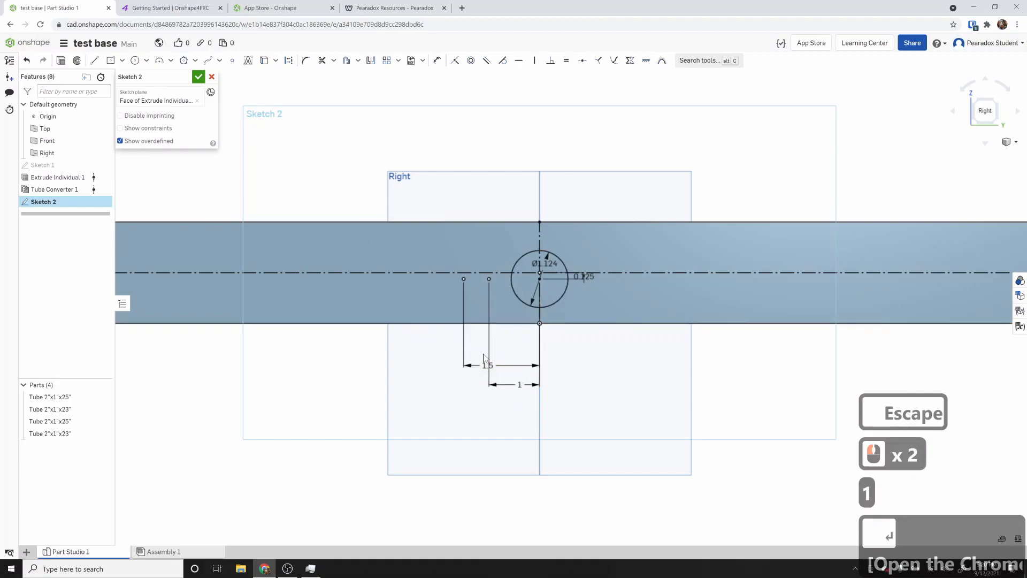
double_click(484, 364)
text(2)
key(Return)
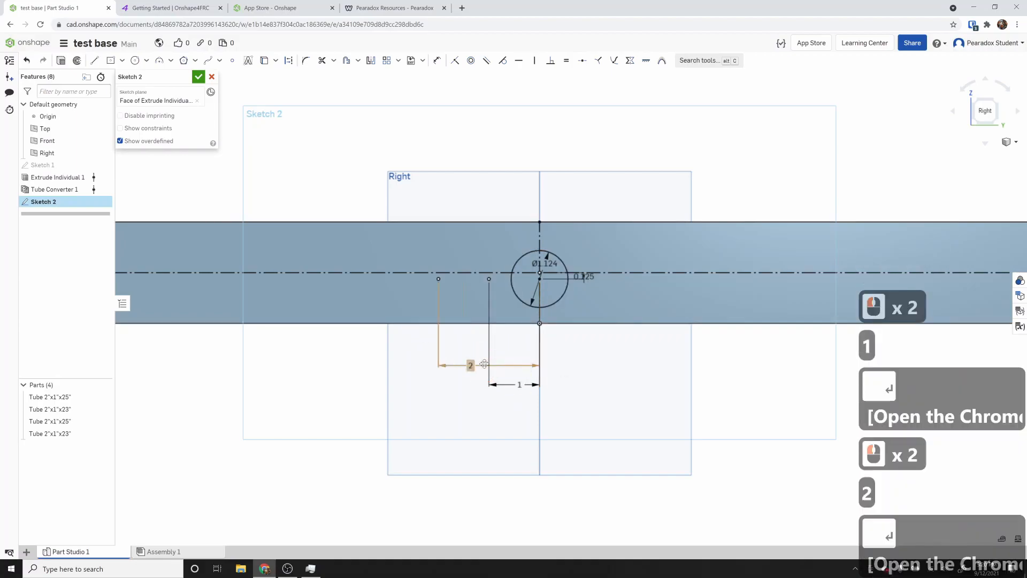
scroll(337, 408, down, 2)
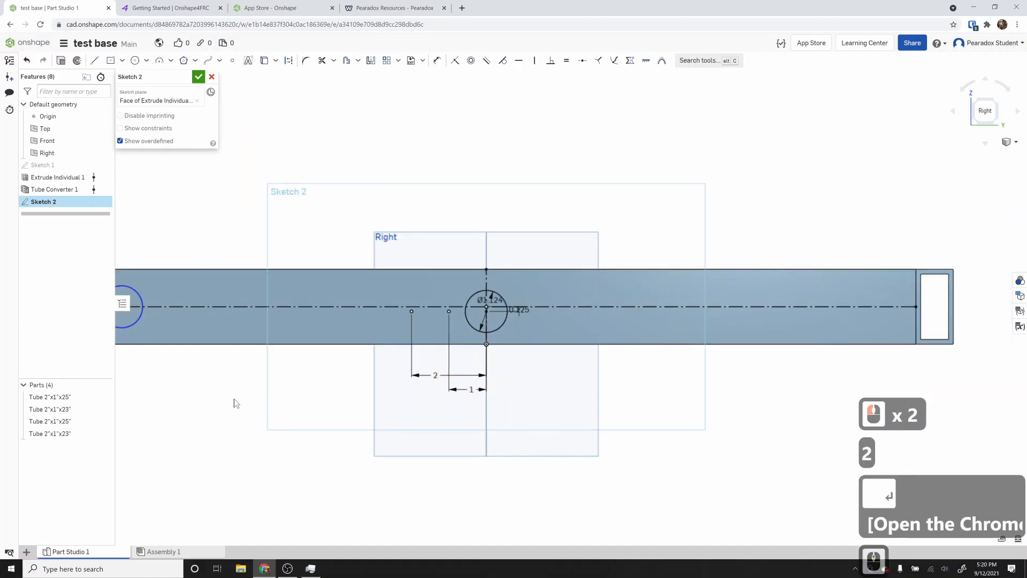
scroll(245, 401, down, 2)
scroll(615, 436, down, 2)
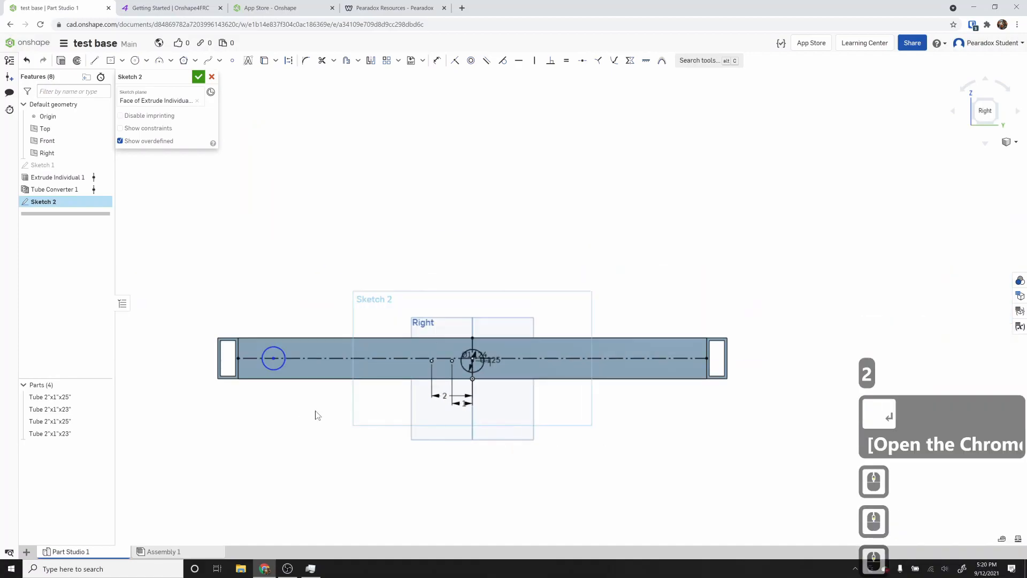
key(d)
click(273, 358)
scroll(469, 361, up, 5)
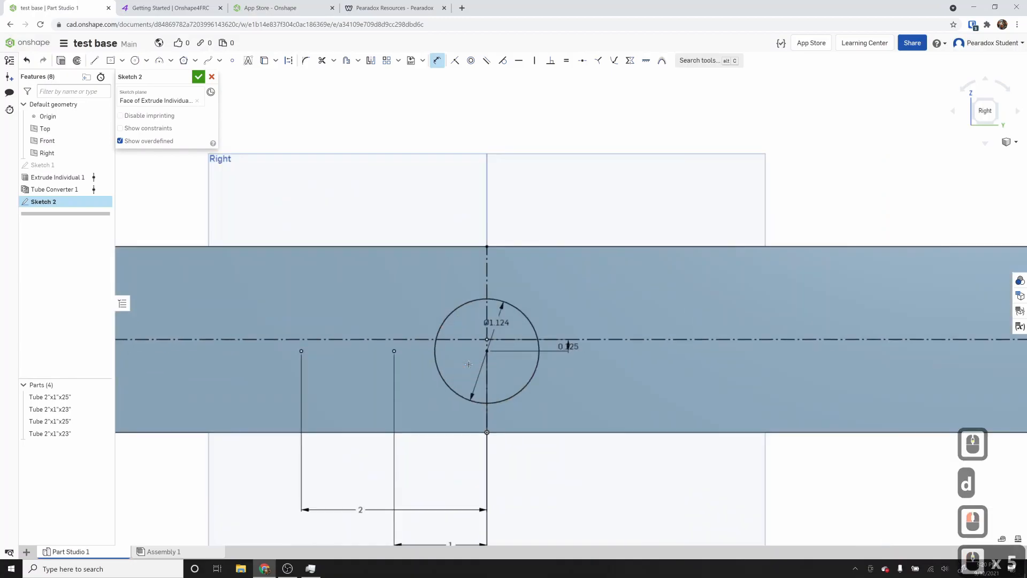
scroll(469, 364, up, 1)
click(461, 343)
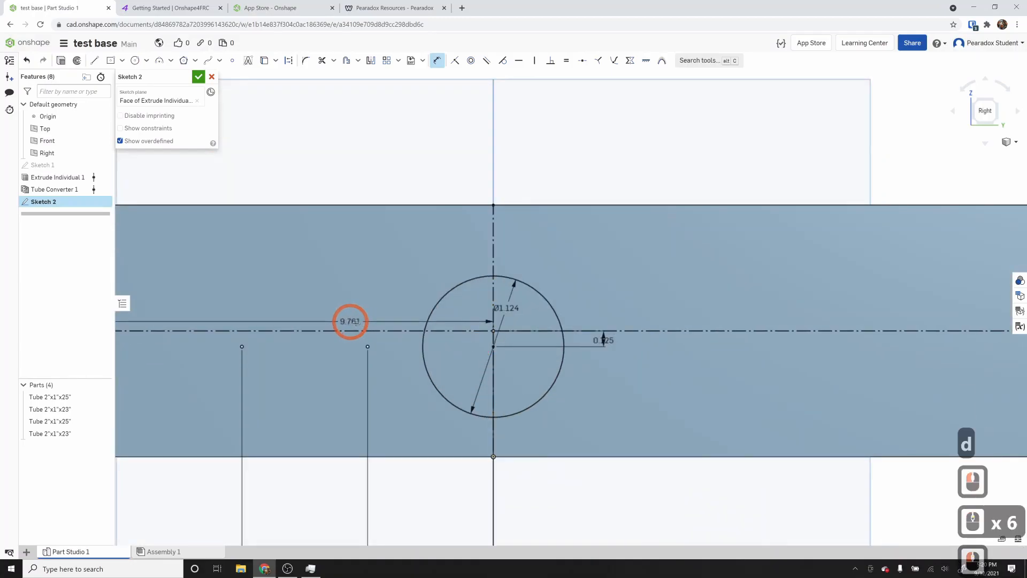
scroll(353, 321, down, 2)
scroll(428, 328, up, 3)
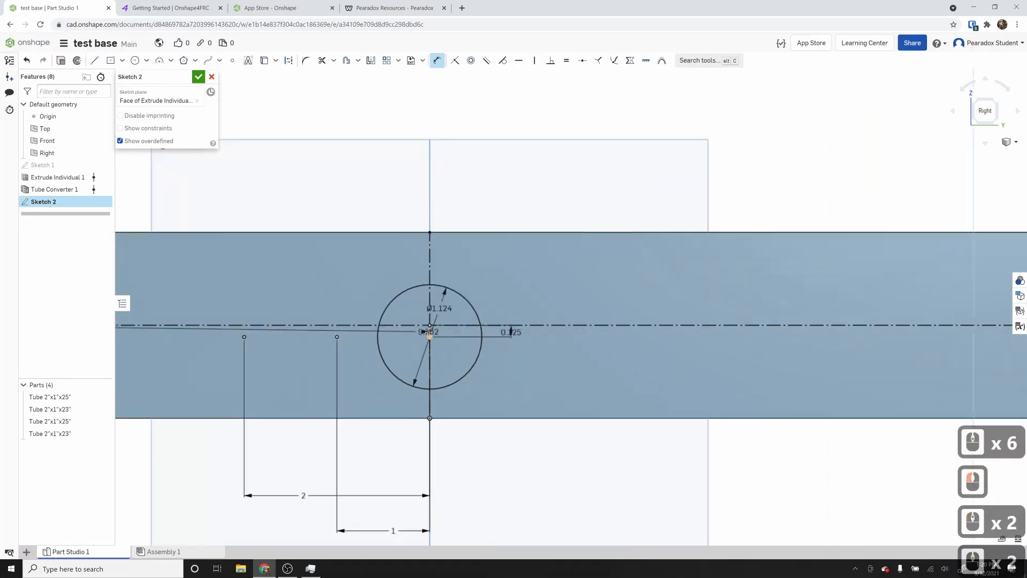
key(Escape)
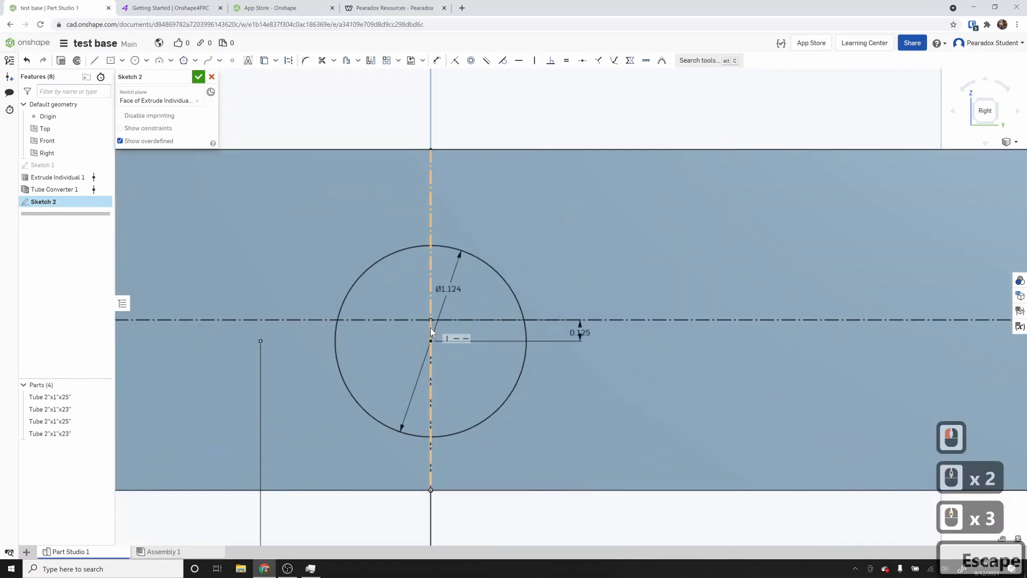
- Draw a construction line from the middle circle's centre to the left circle's centre
scroll(423, 334, down, 1)
key(l)
key(q)
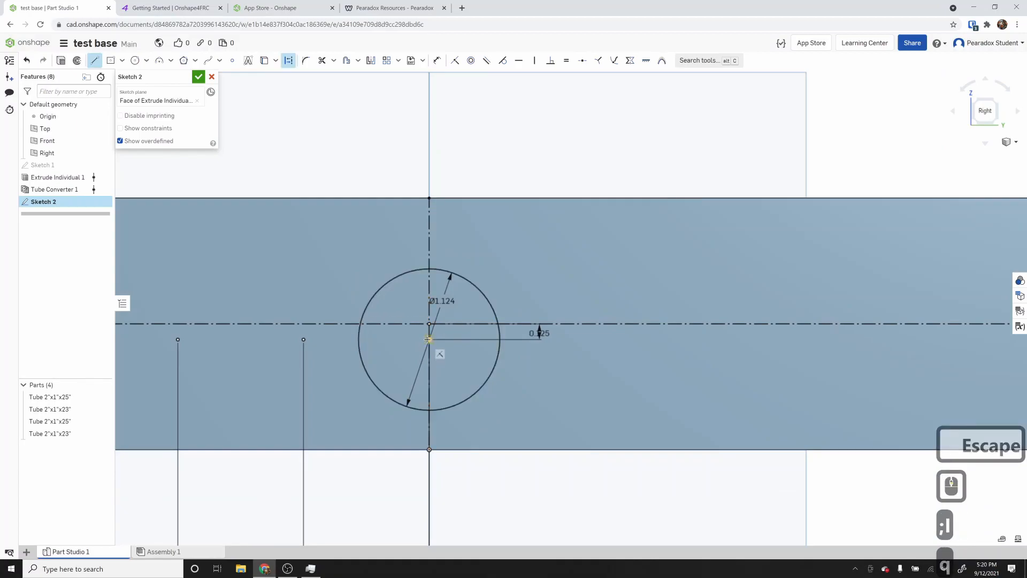
scroll(428, 338, down, 5)
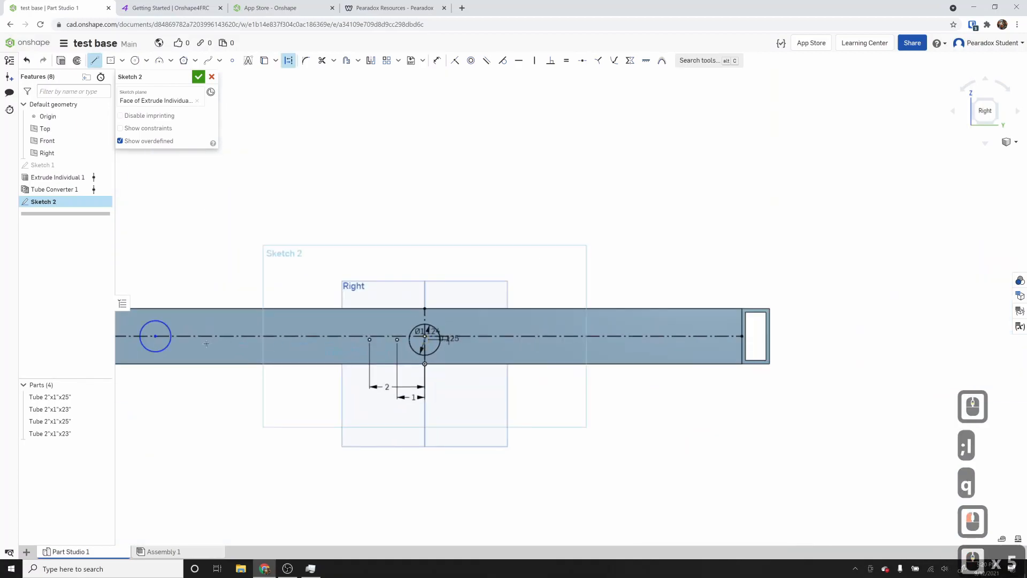
click(155, 336)
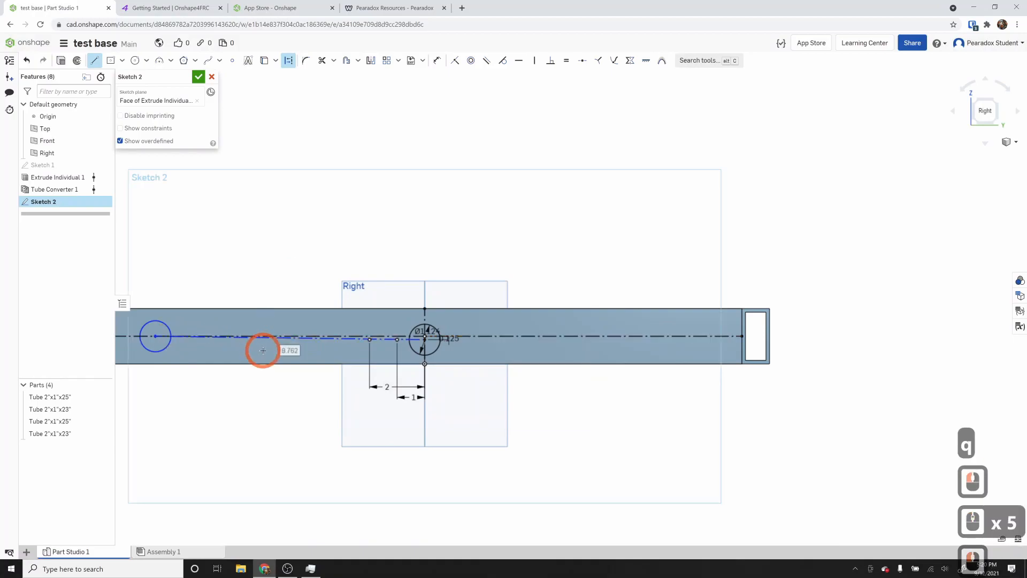
key(Escape)
- Dimension the construction line between the left and middle circle centres as 10+.018 in
scroll(294, 412, up, 3)
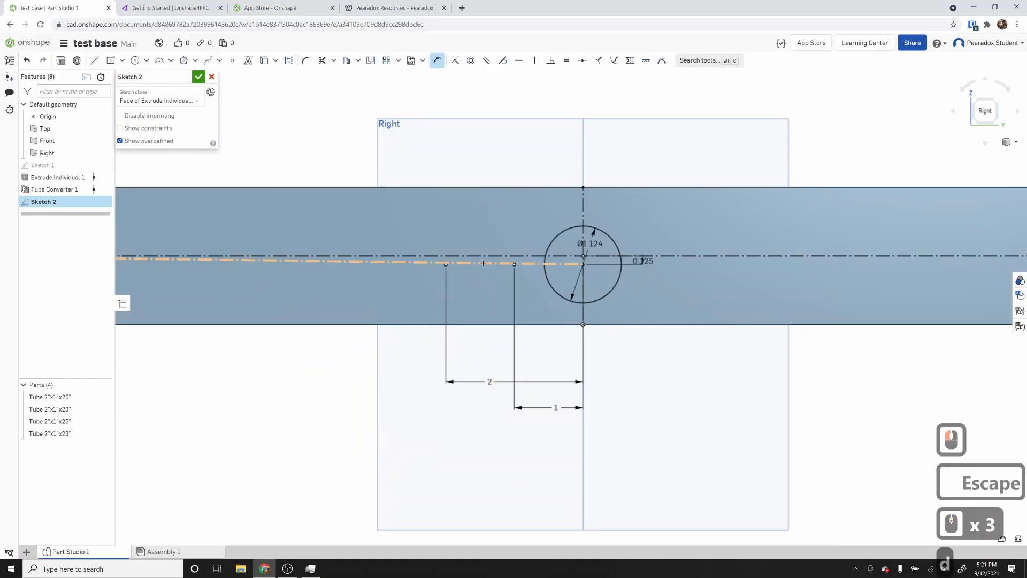
key(d)
click(471, 264)
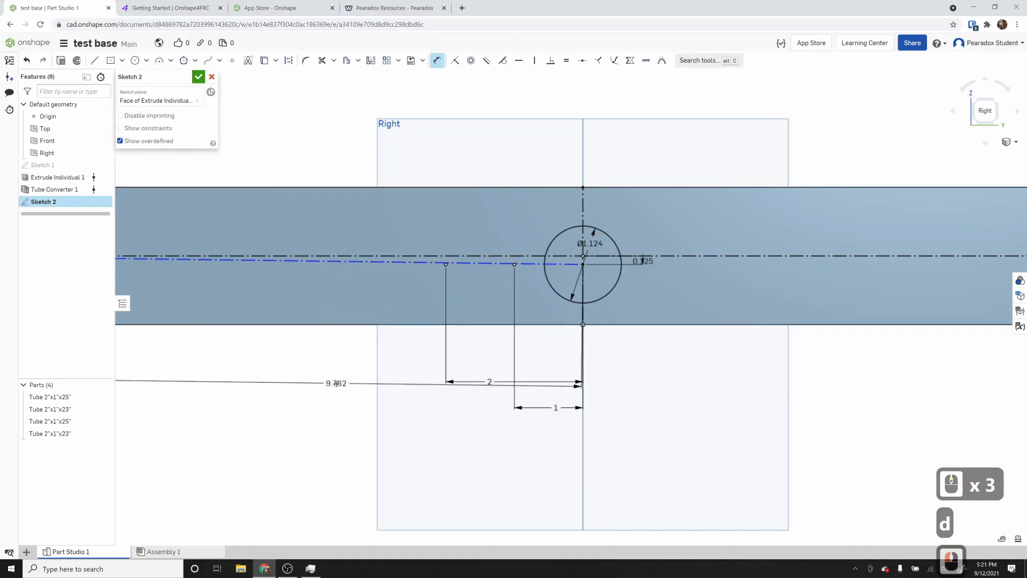
scroll(336, 383, down, 3)
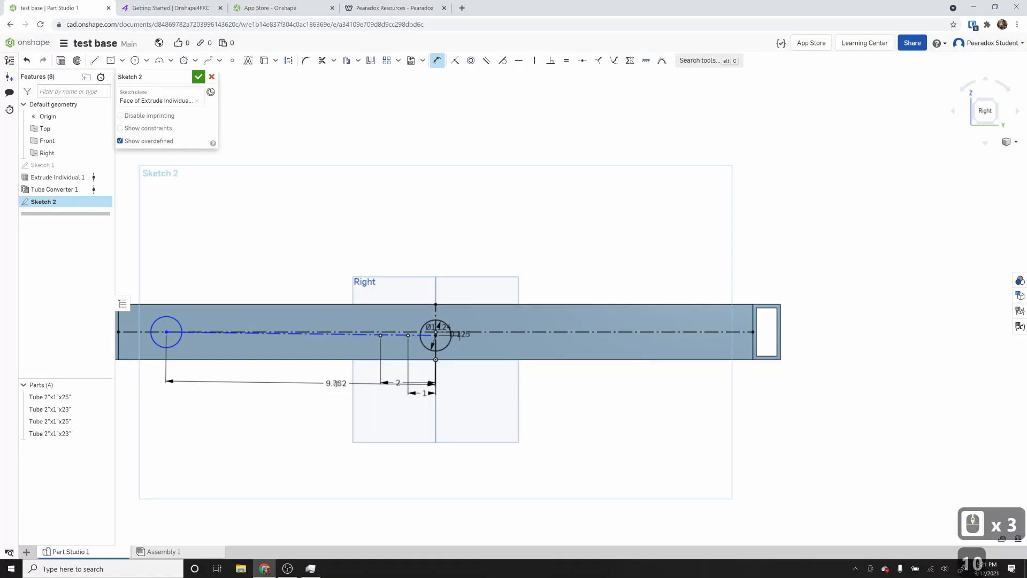
double_click(336, 383)
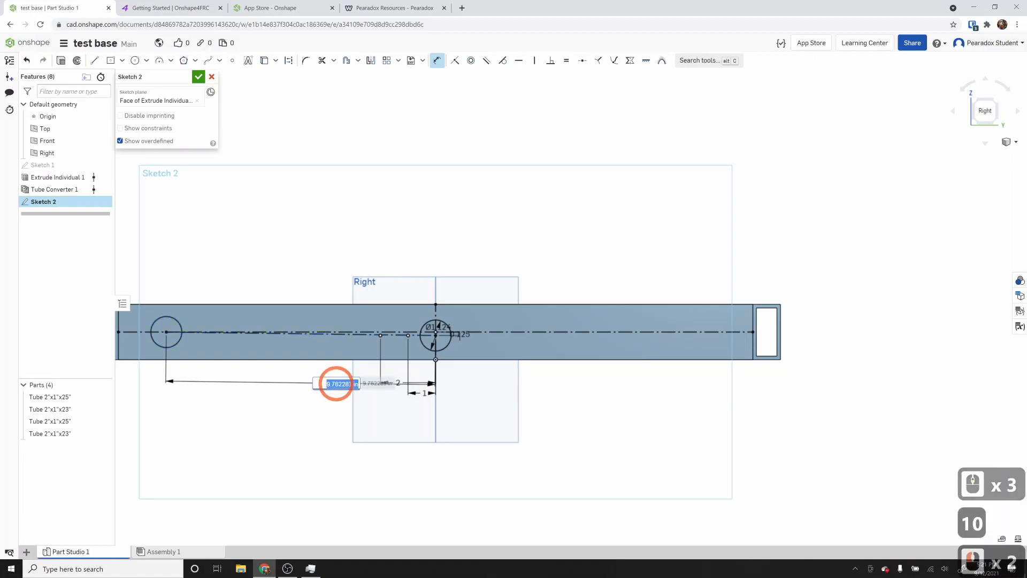
text(10+.018)
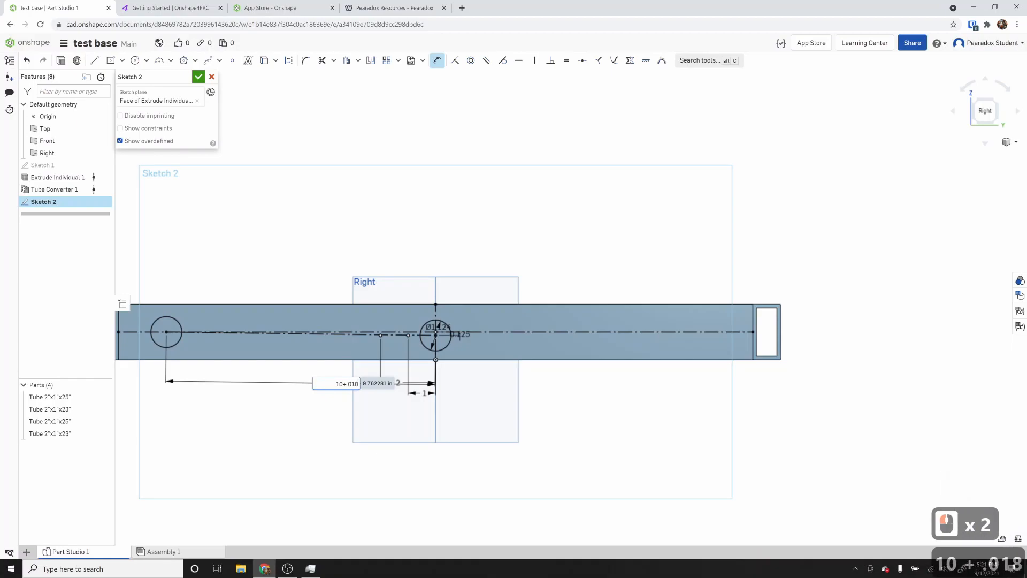
key(Return)
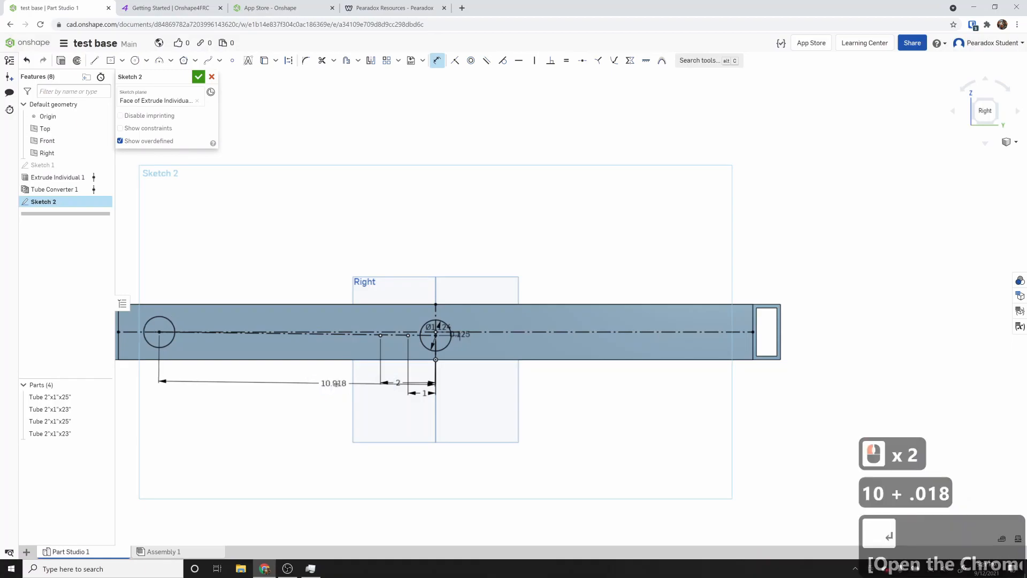
key(Escape)
- Draw a 4 in diameter construction circle centred on the left circle
scroll(268, 416, up, 2)
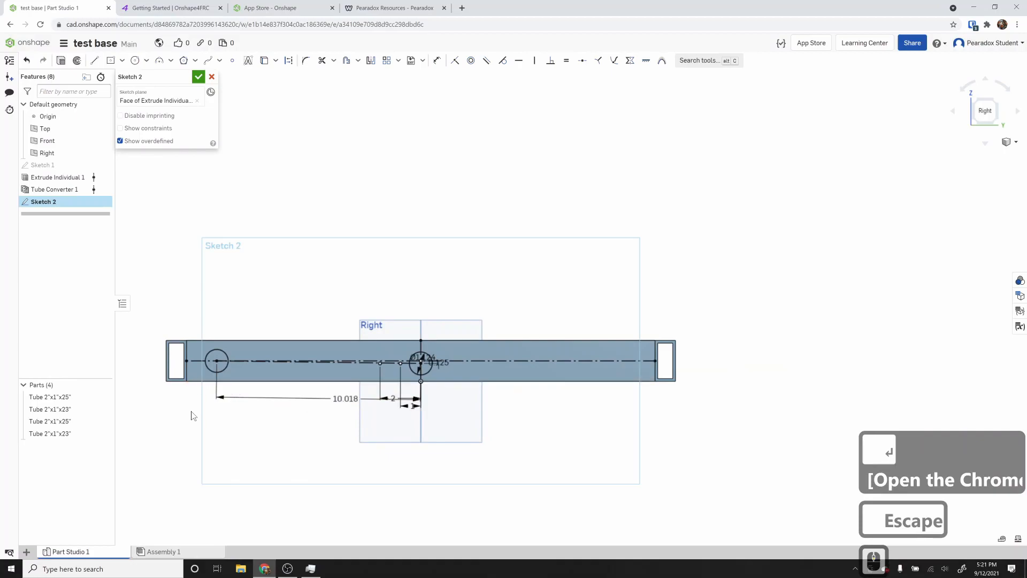
click(136, 60)
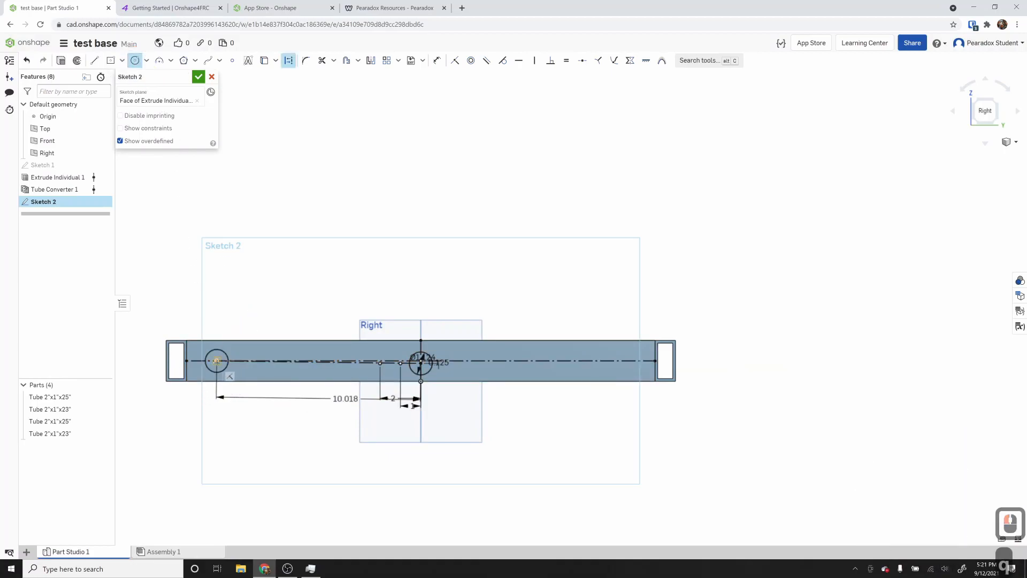
click(216, 361)
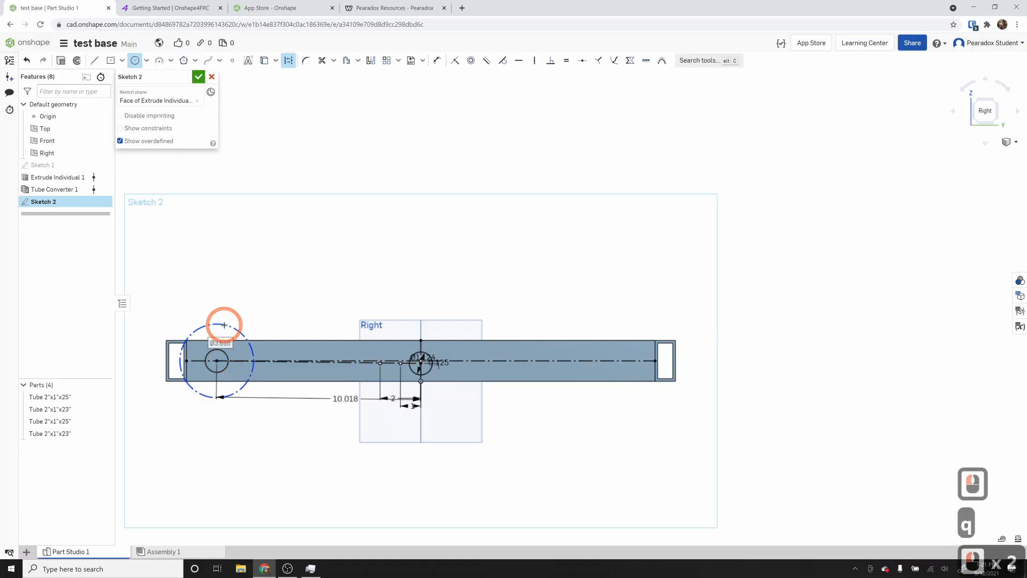
text(4)
key(Return)
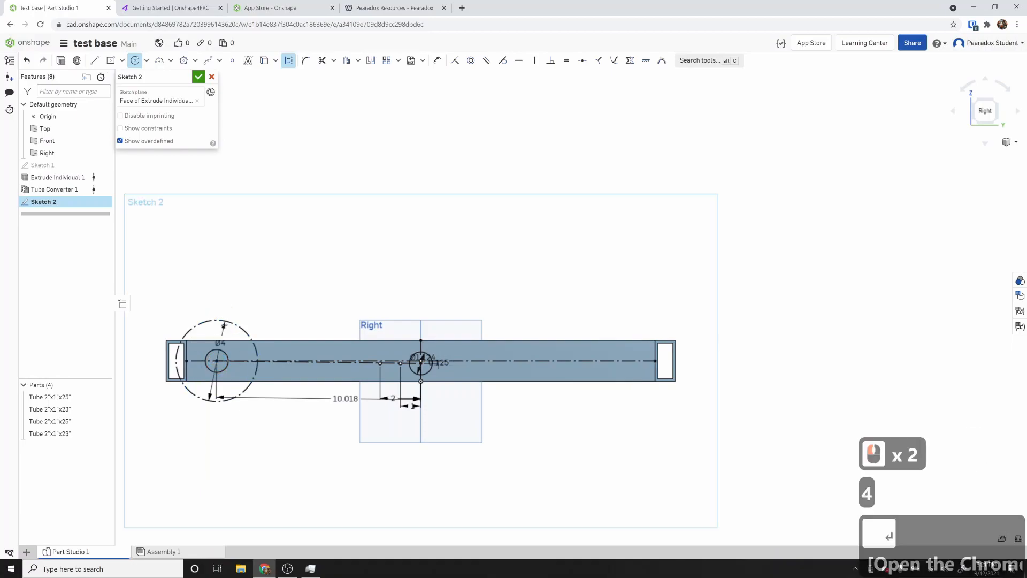
key(Escape)
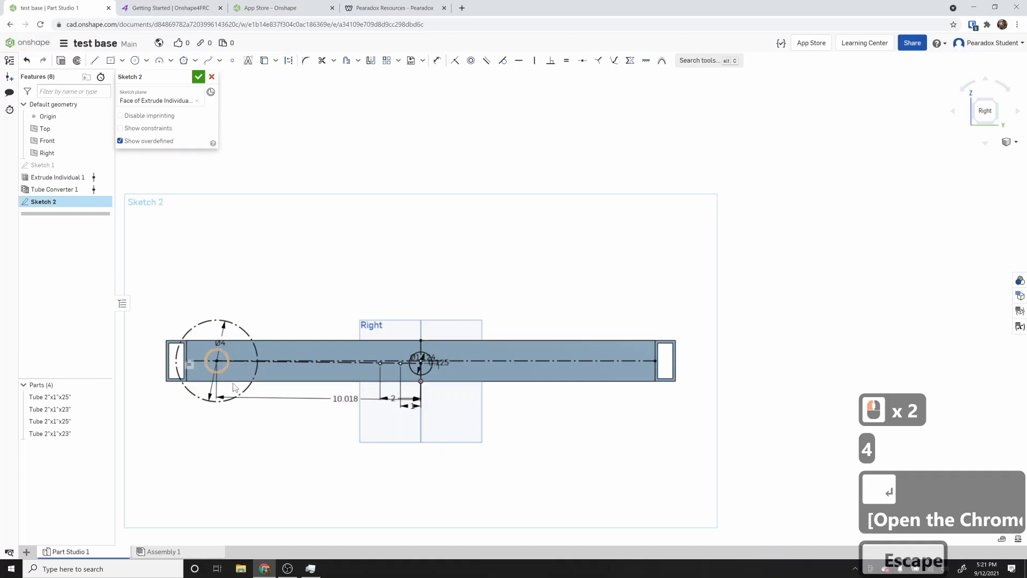
right_drag(171, 359, 186, 316)
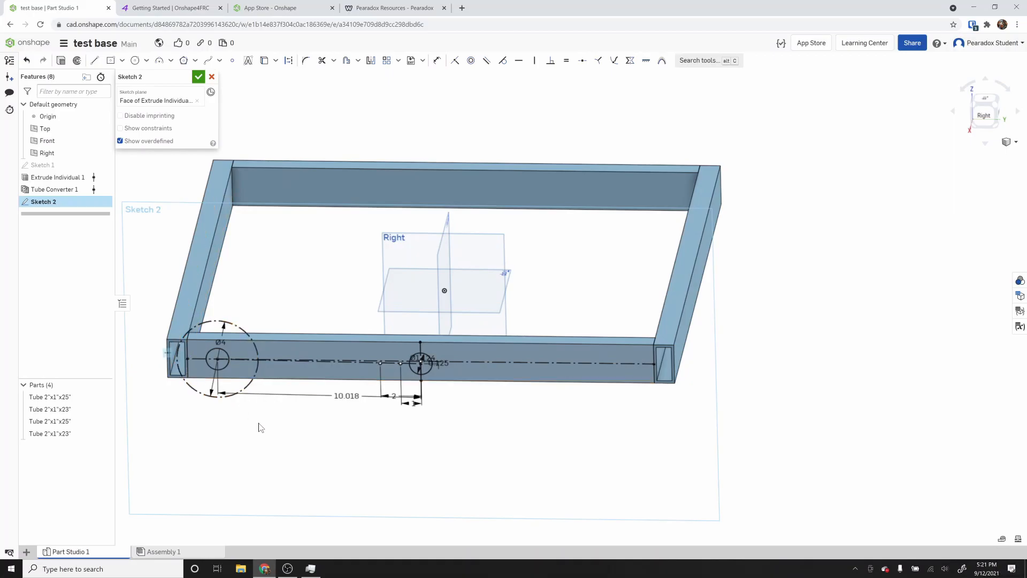
right_drag(258, 423, 259, 420)
key(n)
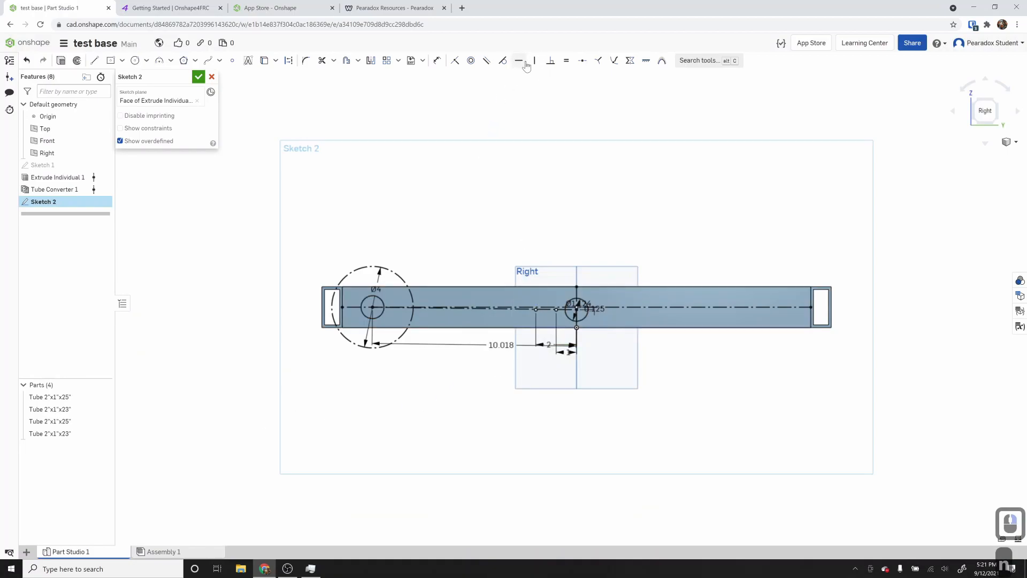
- Mirror the two sketch points, the 4 in construction circle and the left hole circle about the vertical centreline, and finish the sketch
click(369, 61)
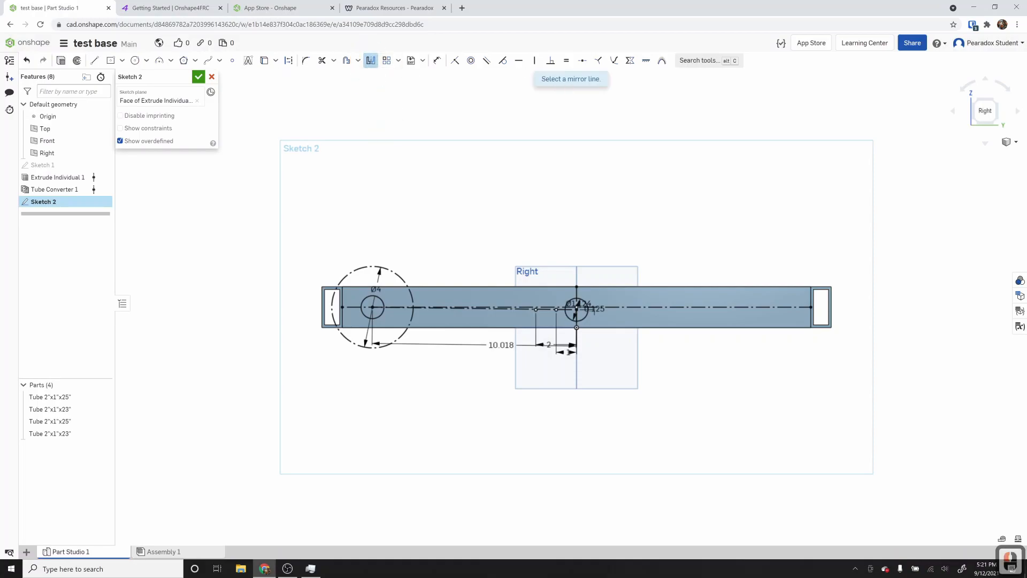
scroll(579, 303, up, 2)
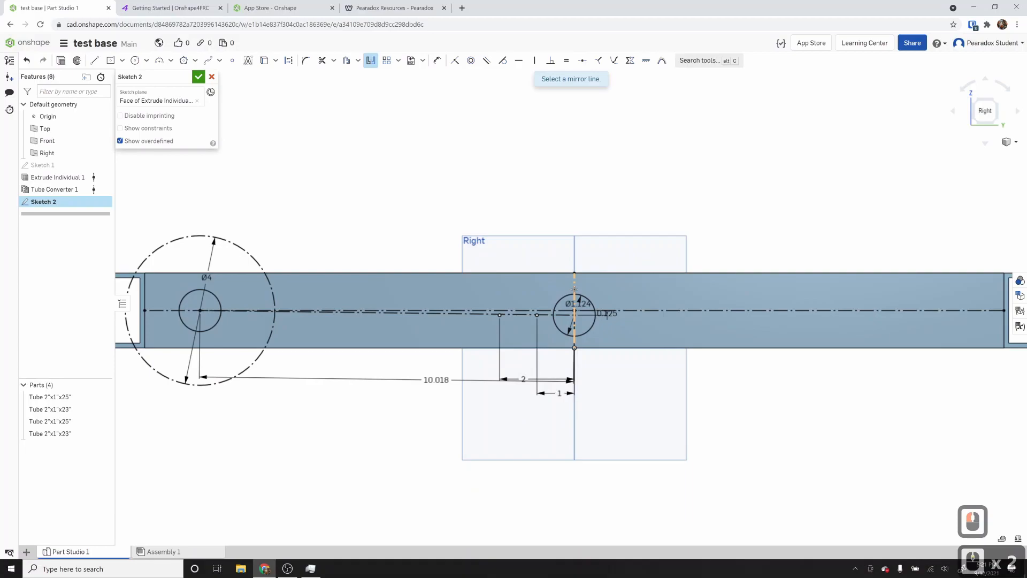
click(573, 292)
click(542, 317)
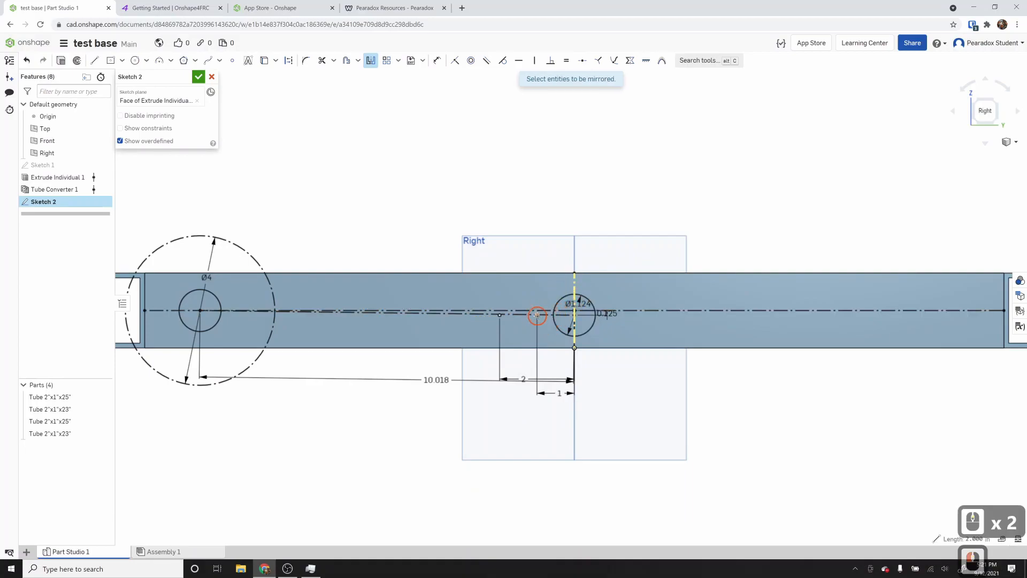
click(505, 313)
click(403, 314)
click(271, 300)
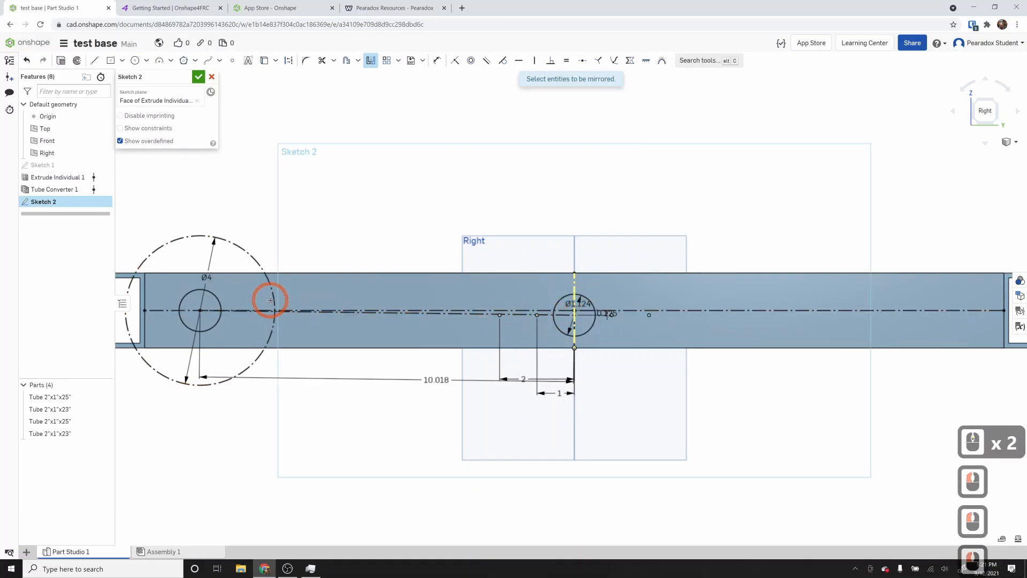
click(219, 300)
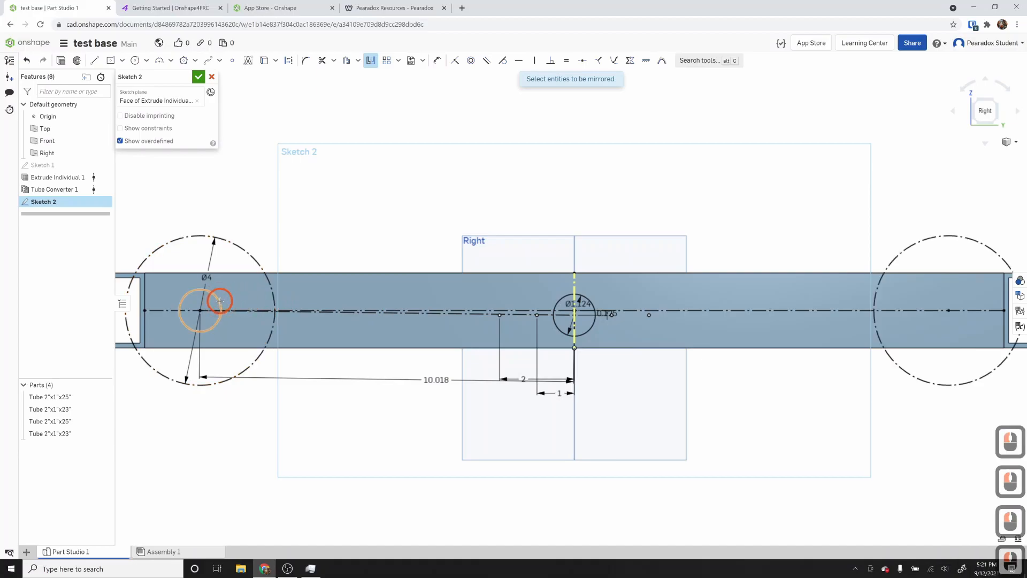
scroll(242, 331, down, 2)
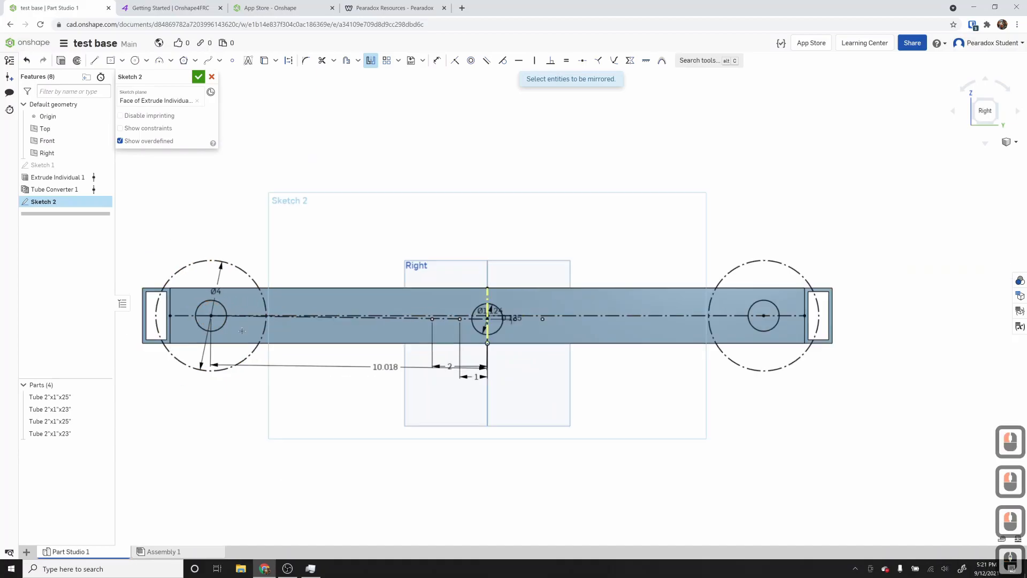
click(198, 76)
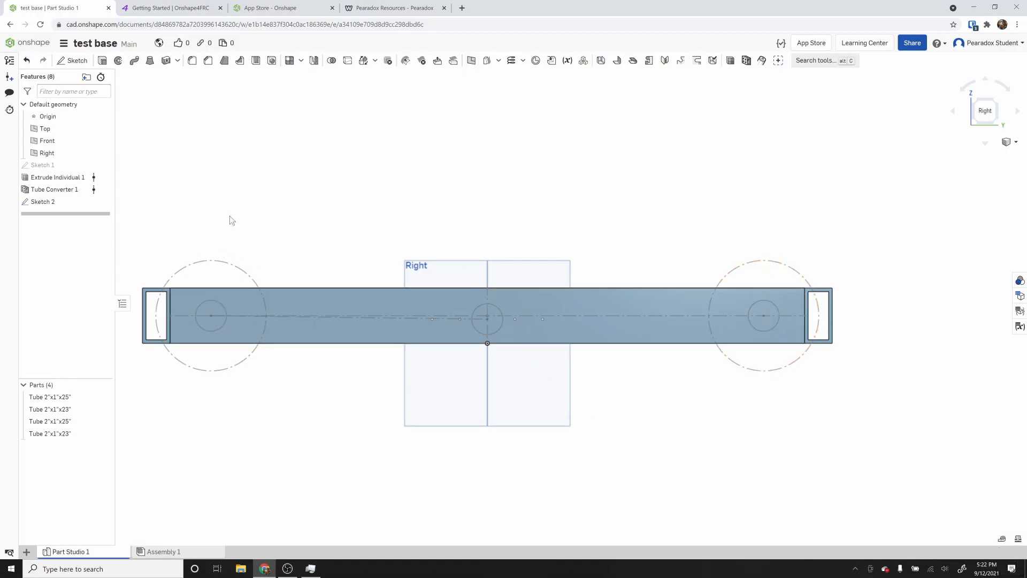
- Extrude the left, middle and right hole circles as a Remove cut with the Through all end type
click(102, 61)
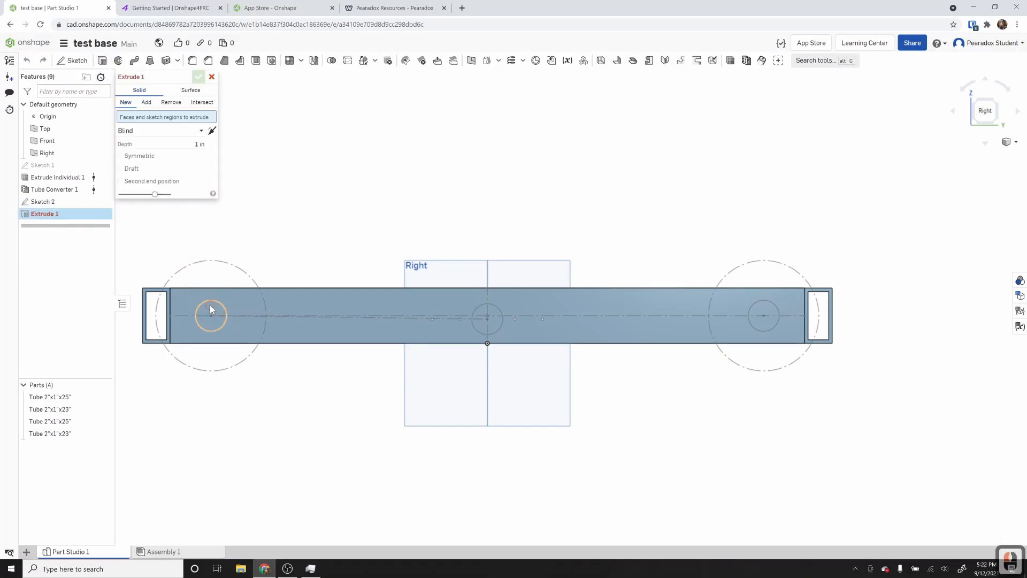
click(210, 307)
click(489, 318)
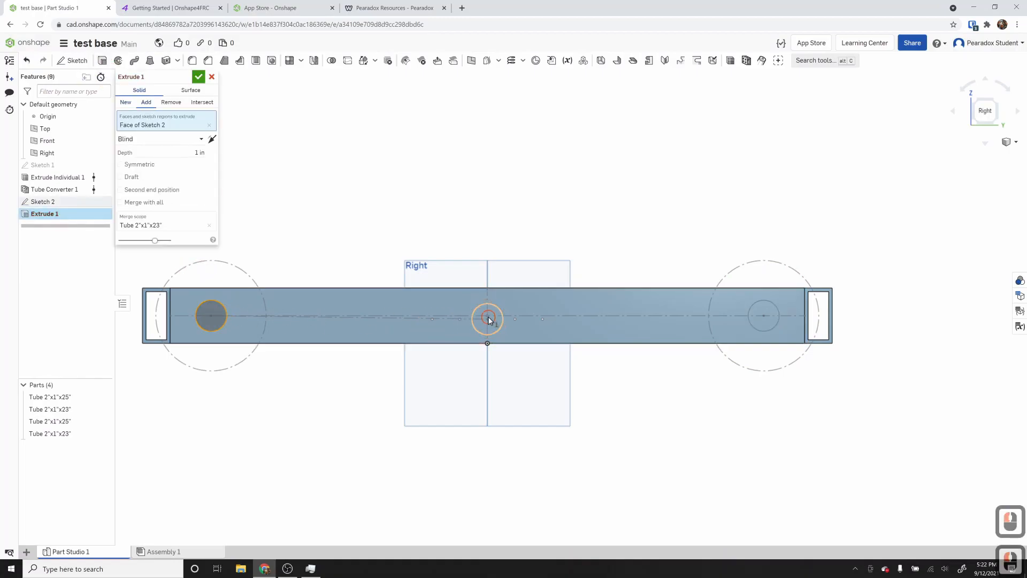
click(764, 316)
click(171, 103)
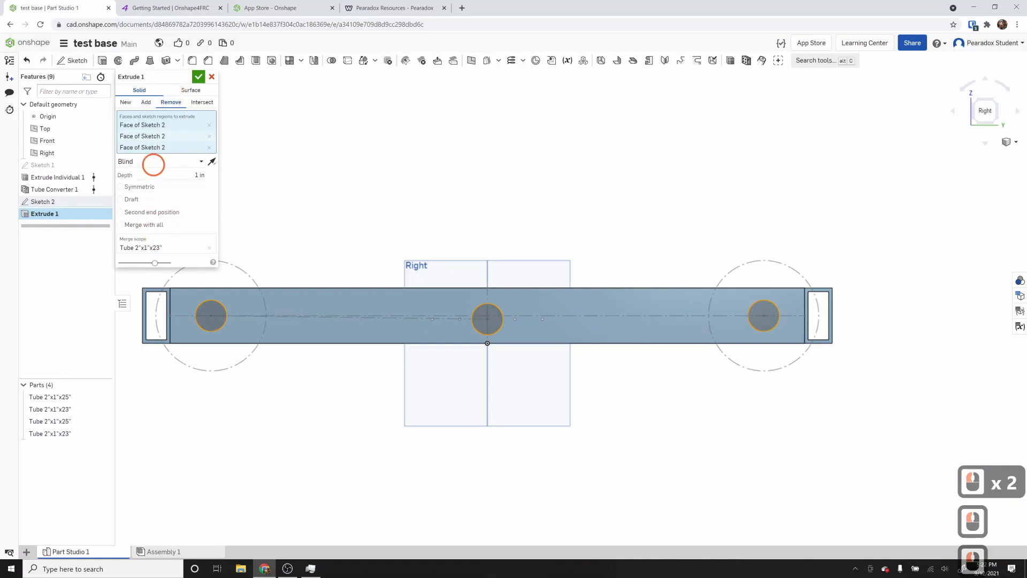
click(153, 162)
click(158, 237)
right_drag(347, 249, 360, 252)
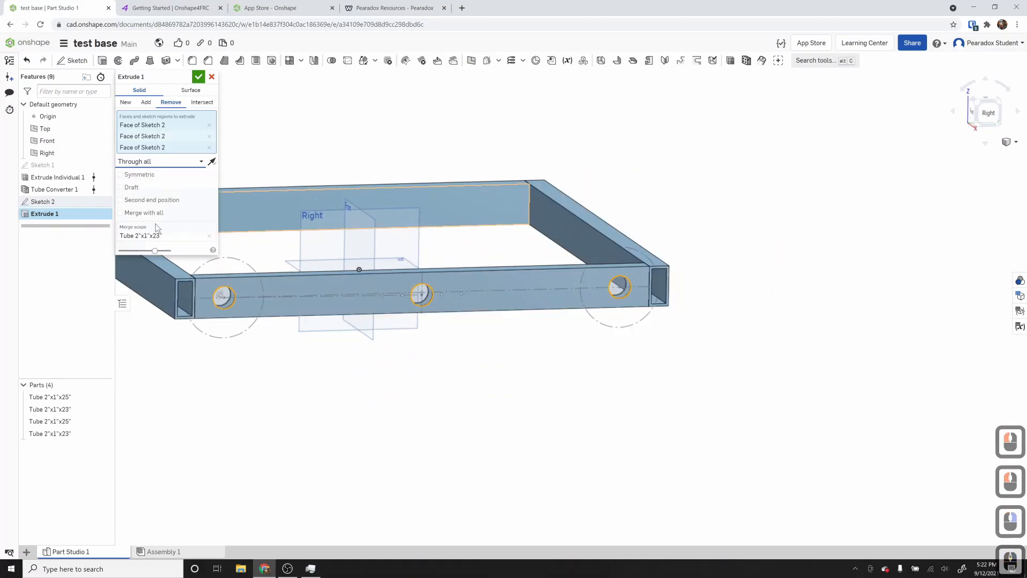
- Add the opposite 2"x1"x23" tube to the merge scope of the through-all removal extrude so the three holes cut both tubes
click(149, 231)
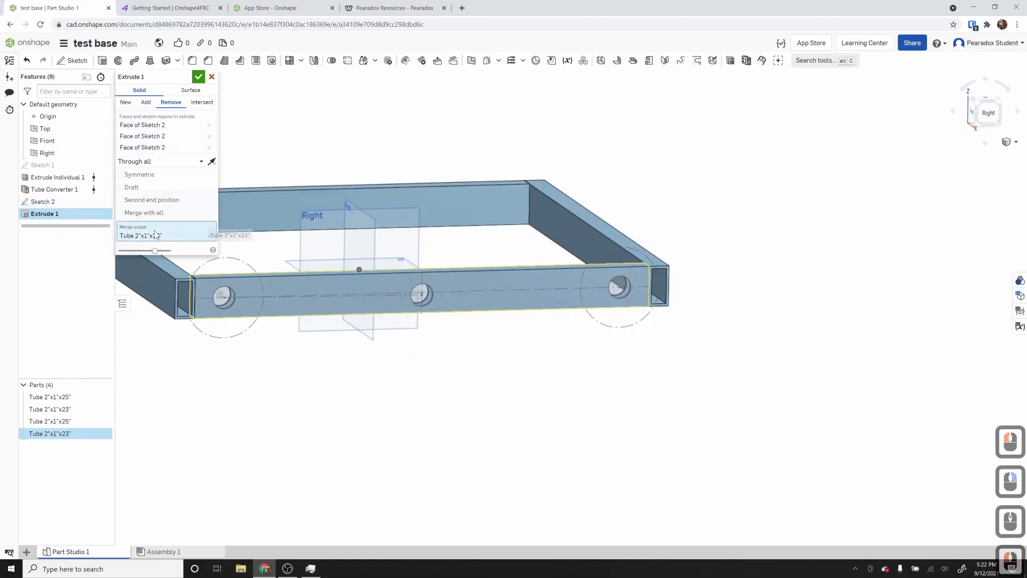
click(252, 214)
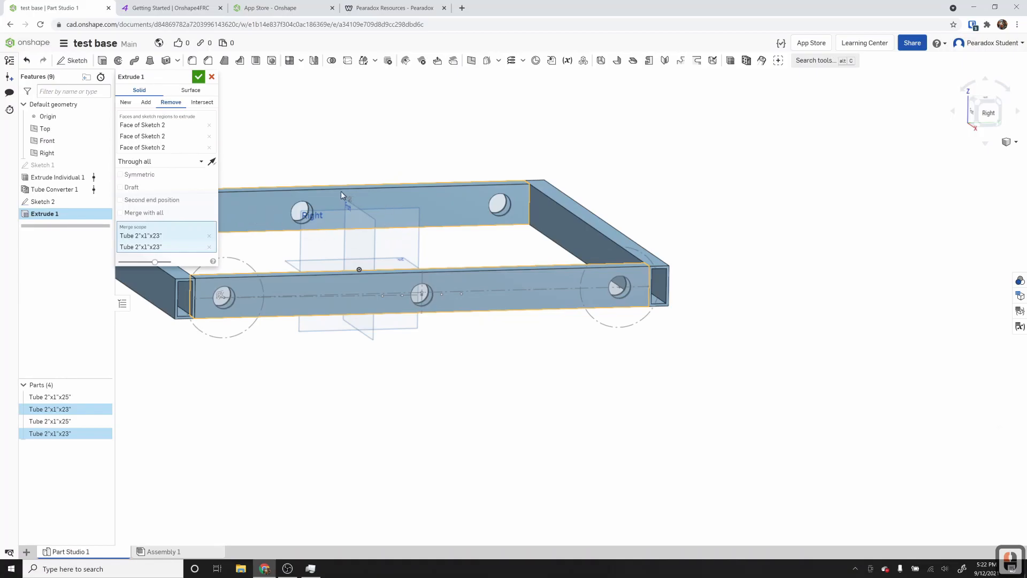
click(198, 77)
right_drag(431, 384, 440, 406)
scroll(592, 384, up, 2)
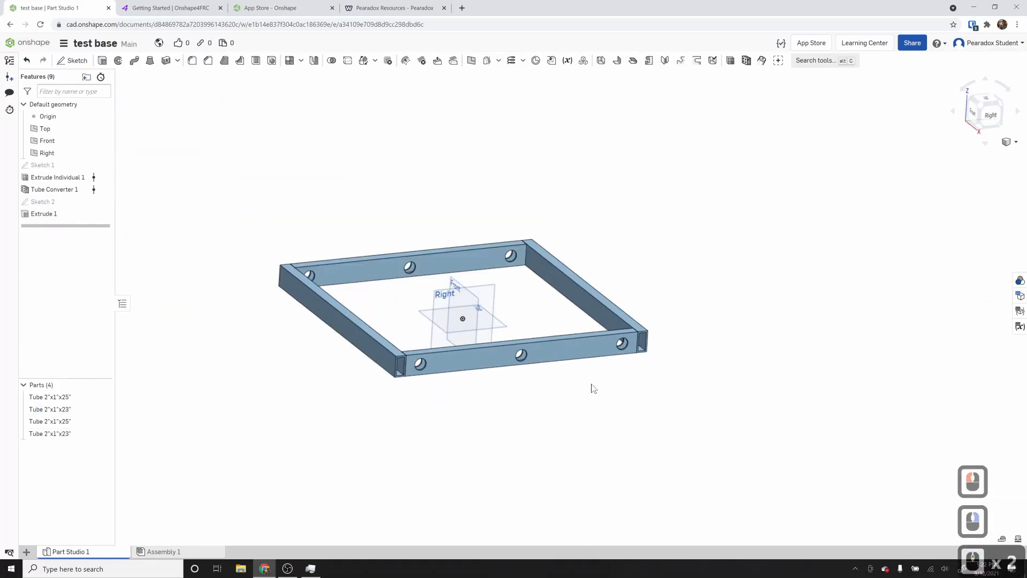
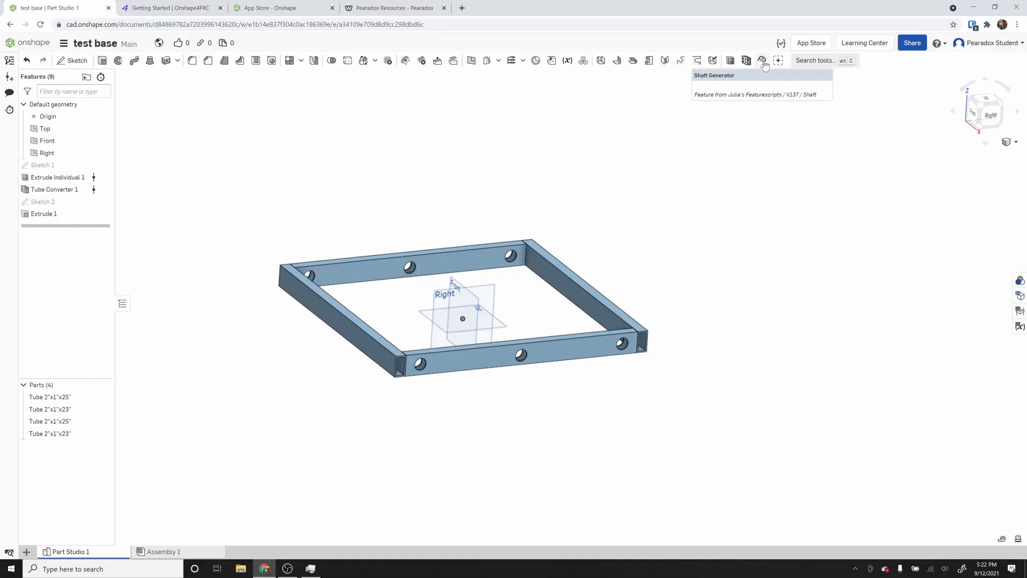
- Generate a 1/2" hex shaft with retaining ring retention, E-clip enabled and an effective length of 4 in
click(763, 60)
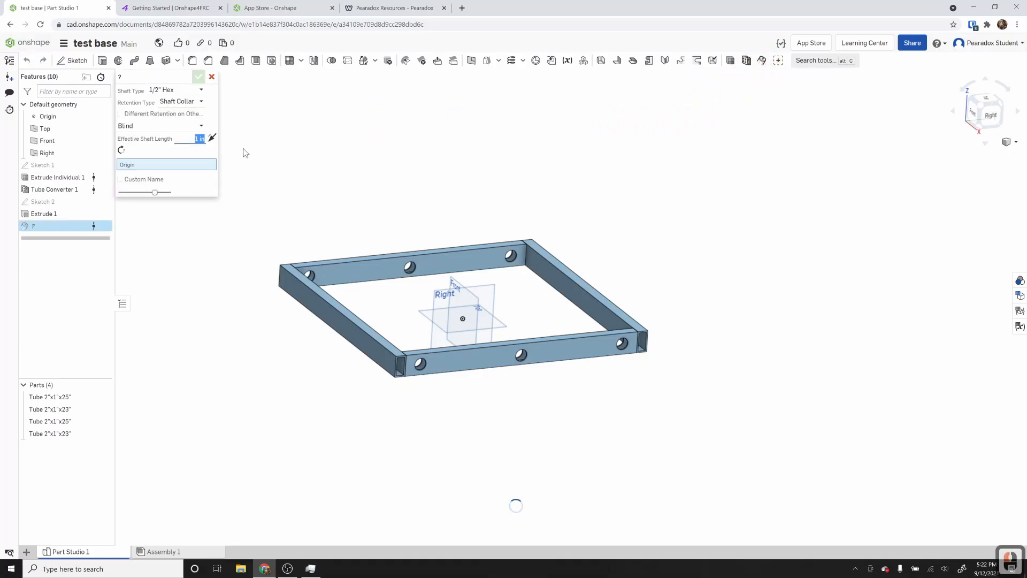
click(183, 101)
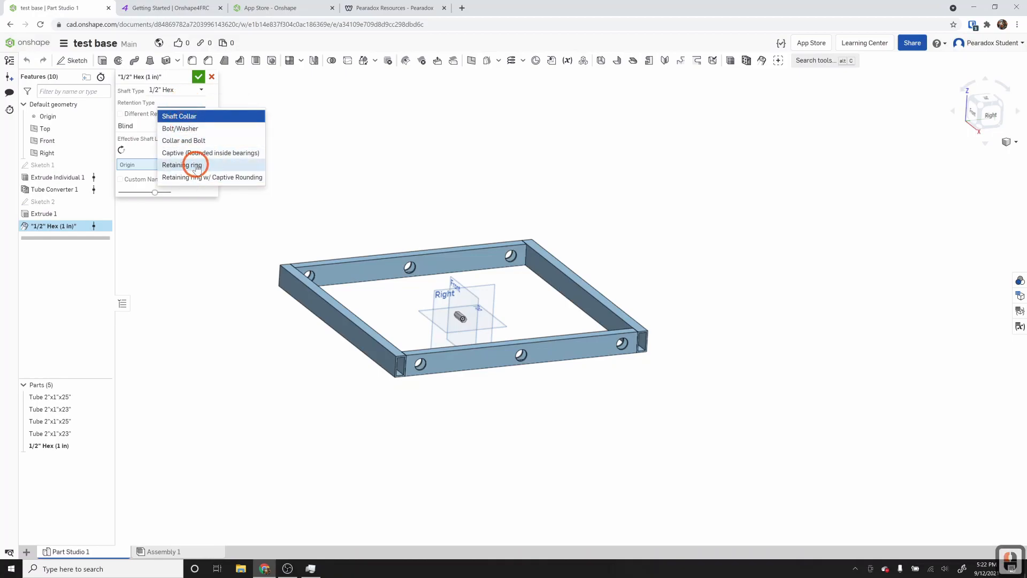
click(197, 166)
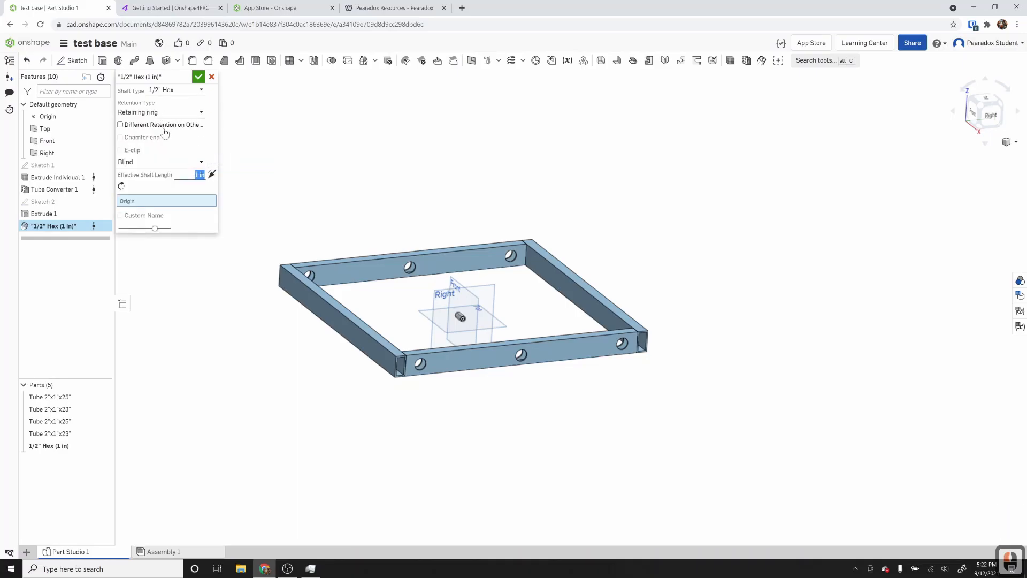
click(121, 149)
click(173, 175)
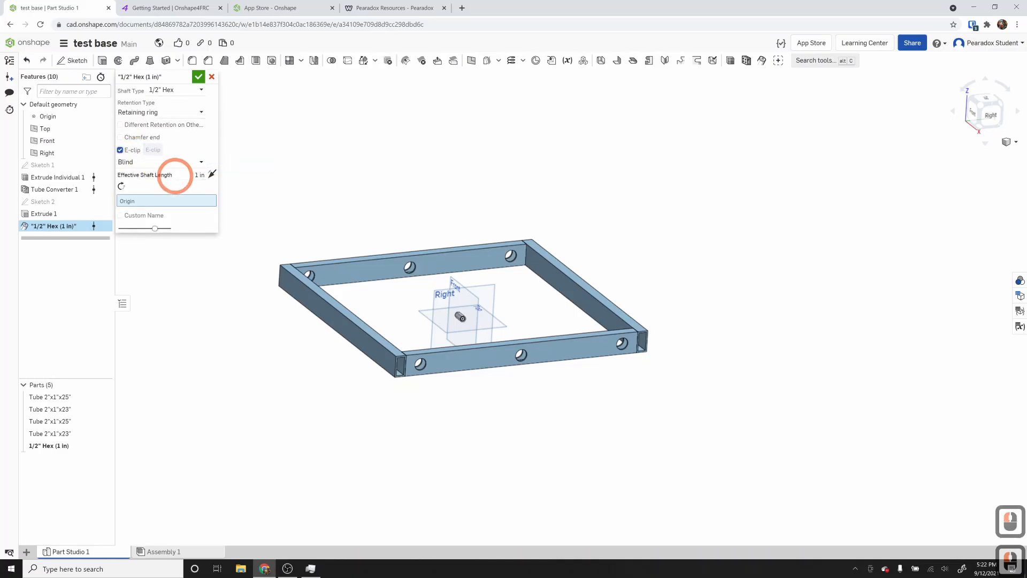
click(179, 175)
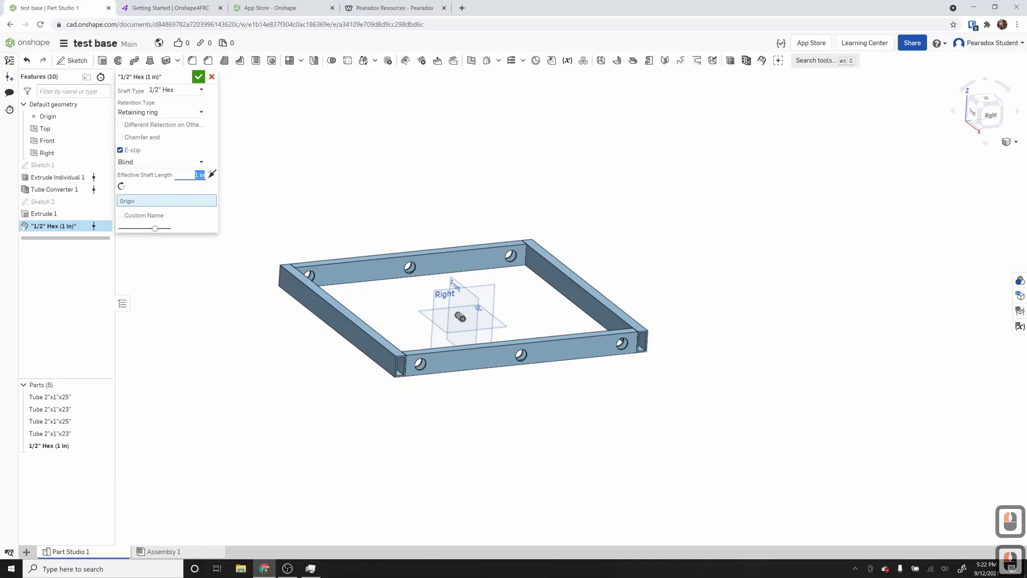
text(4)
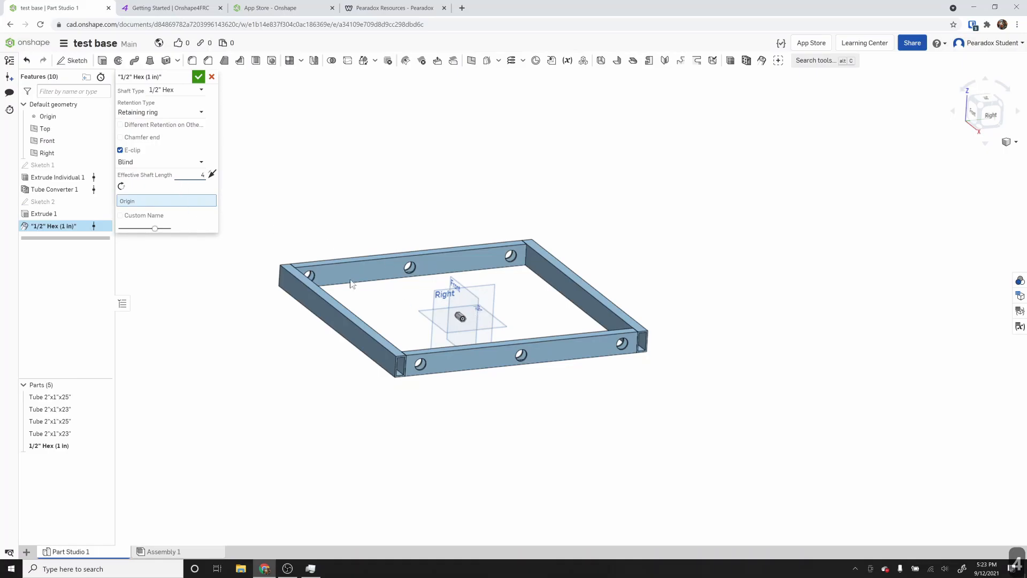
key(Tab)
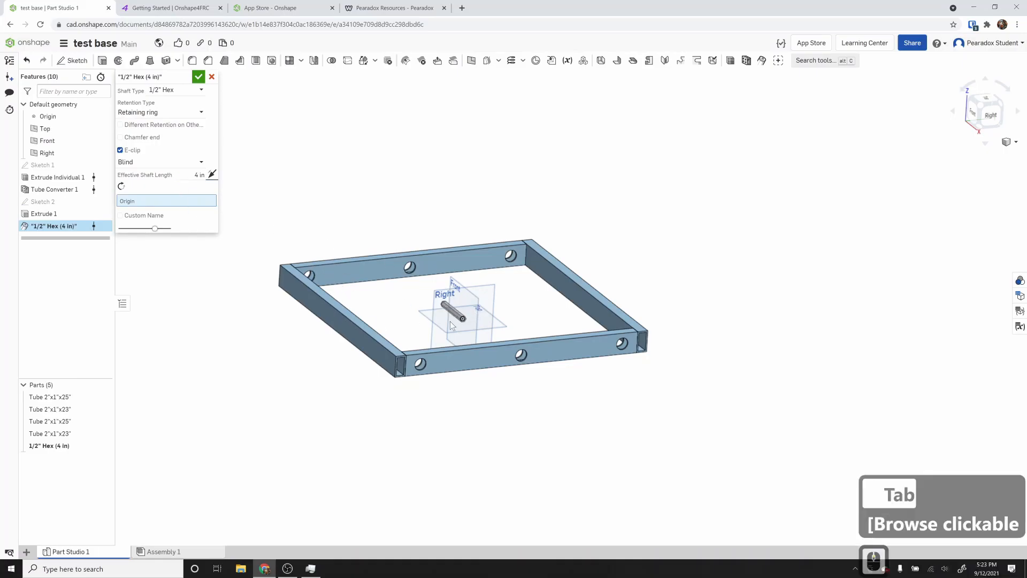
- Place the hex shaft's origin on the edge of the end hole in the far 23" tube and accept the feature
scroll(472, 320, up, 2)
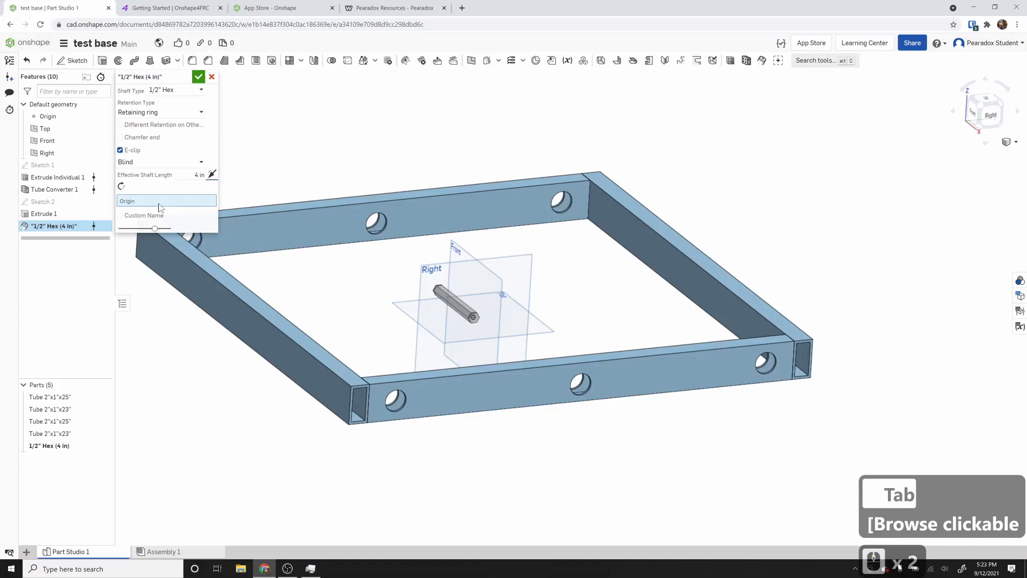
scroll(569, 205, up, 2)
click(572, 206)
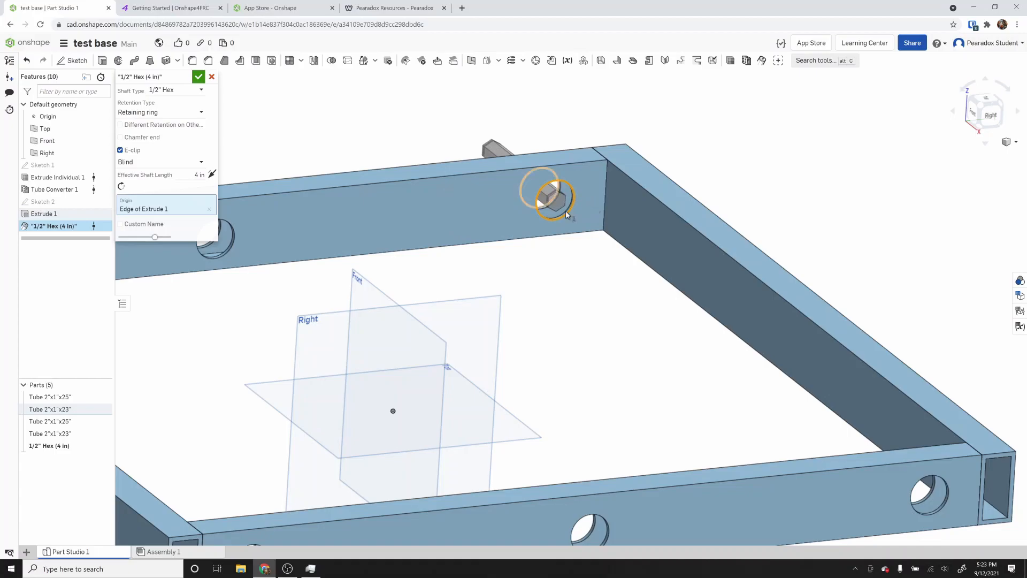
click(199, 78)
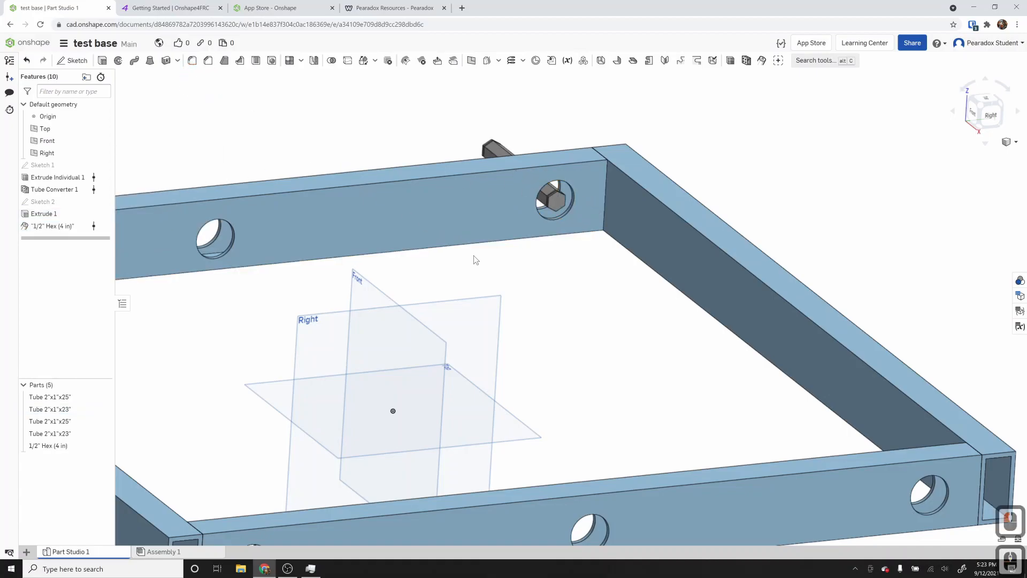
- Open Assembly 1 of the document
scroll(474, 255, down, 2)
right_drag(542, 307, 542, 321)
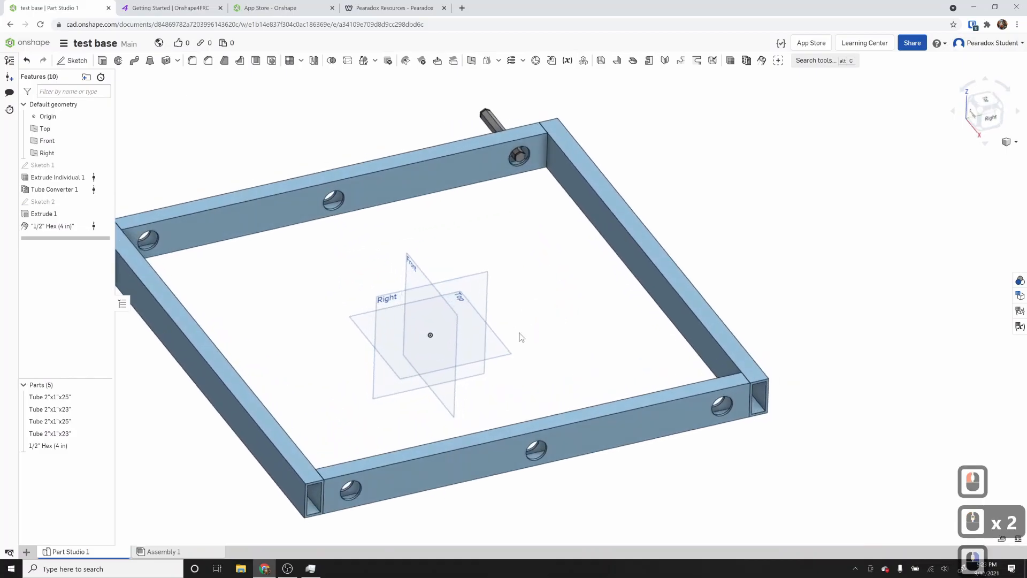
click(161, 552)
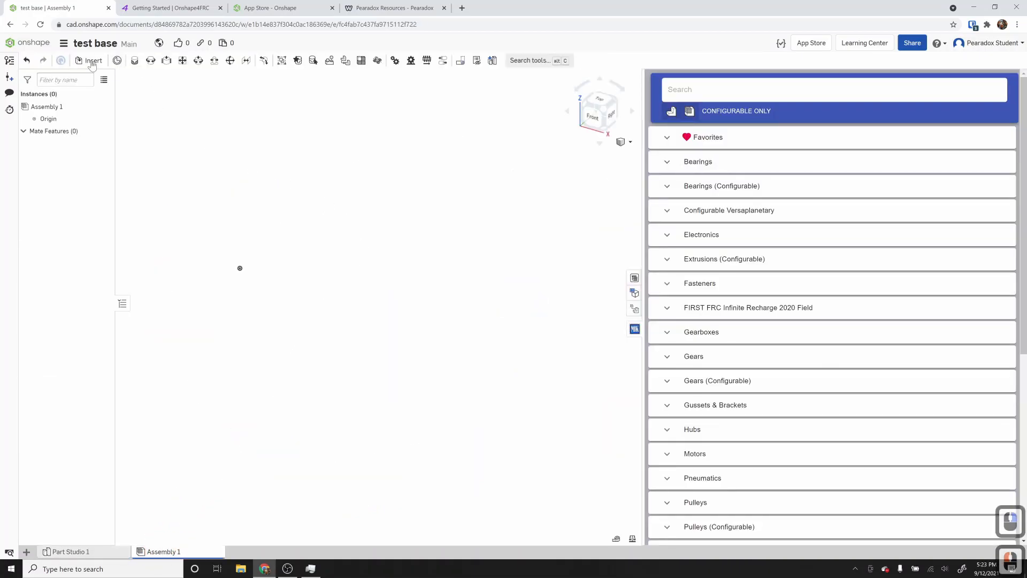
click(92, 61)
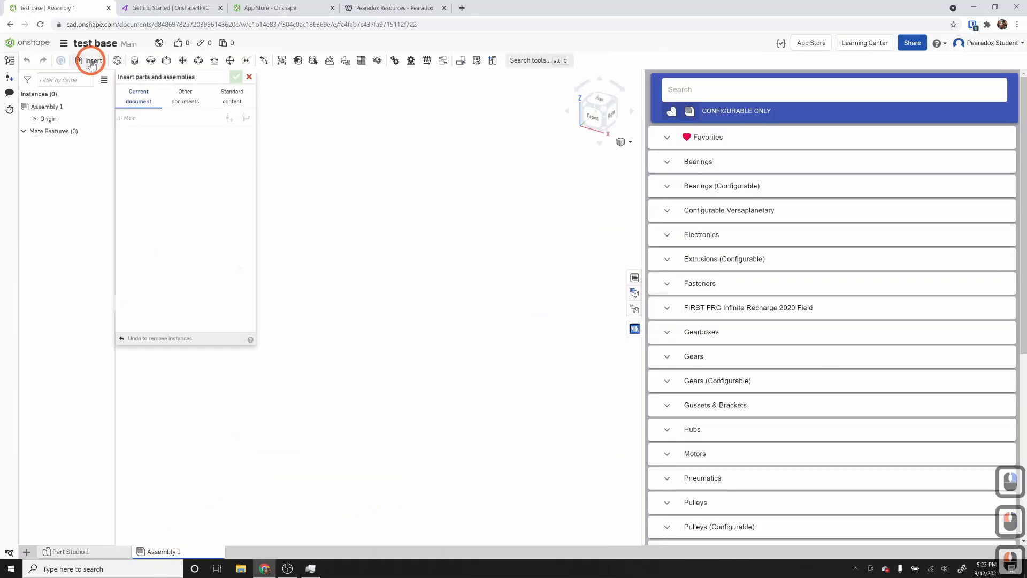
click(145, 134)
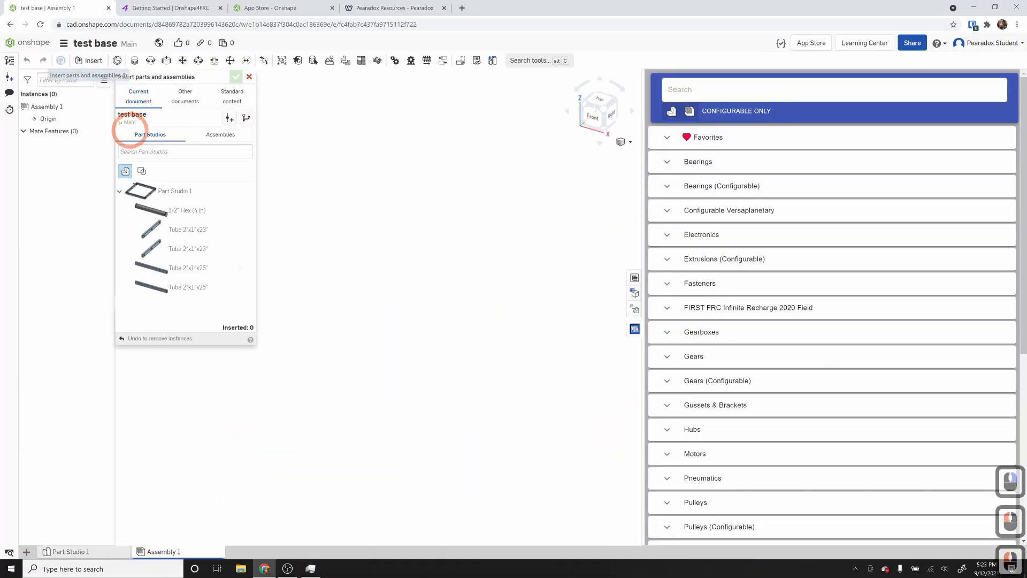
click(200, 233)
click(196, 249)
click(197, 269)
click(195, 285)
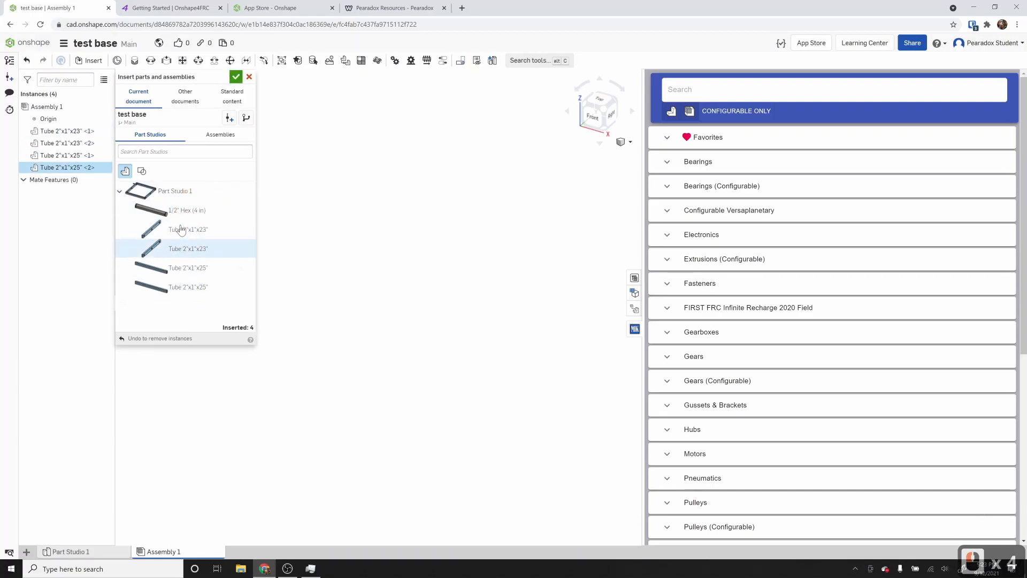
scroll(427, 297, up, 2)
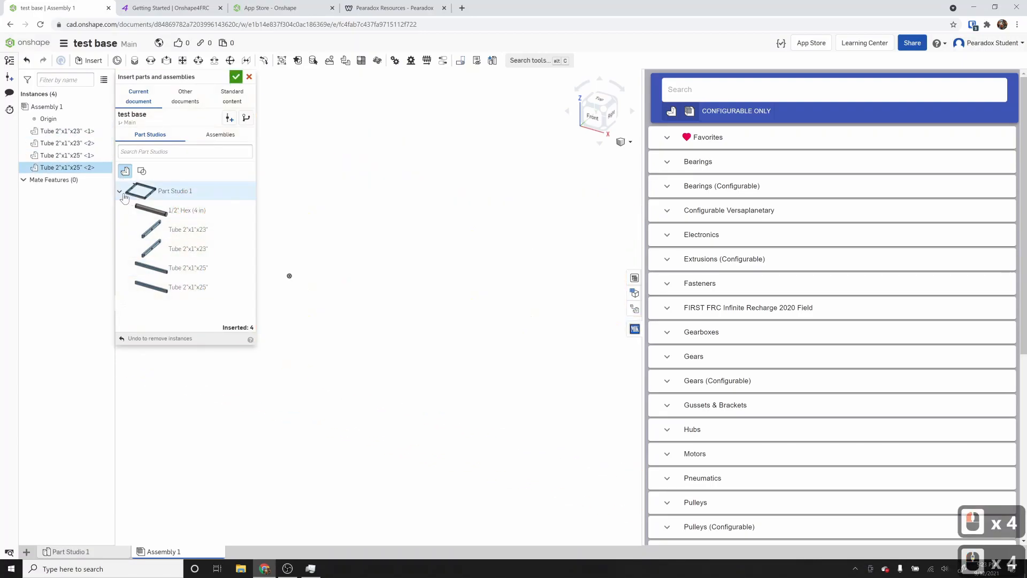
click(249, 77)
click(407, 301)
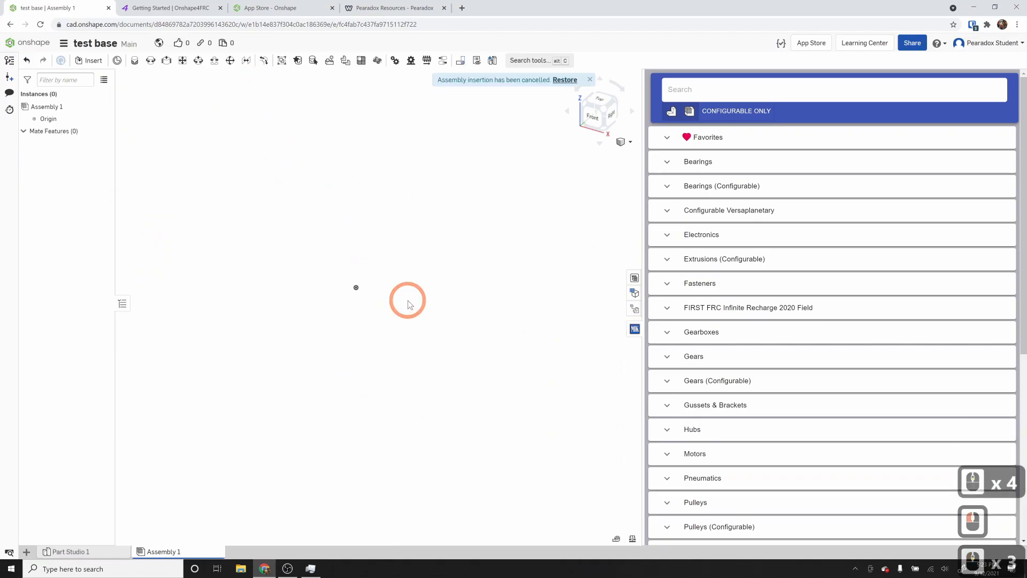
- Hide the parts library pane and insert the whole Part Studio 1 into the assembly
click(635, 329)
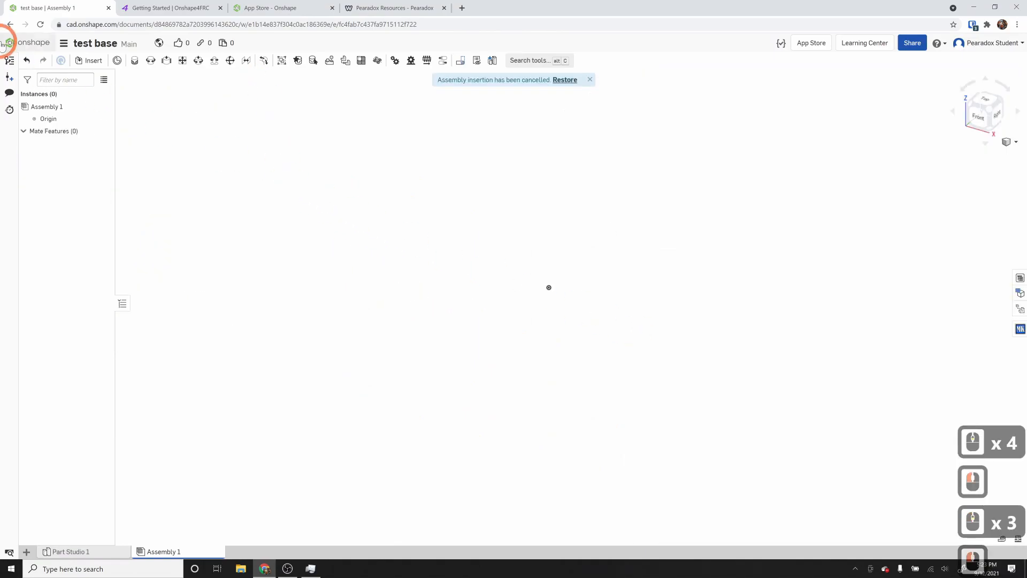
click(92, 60)
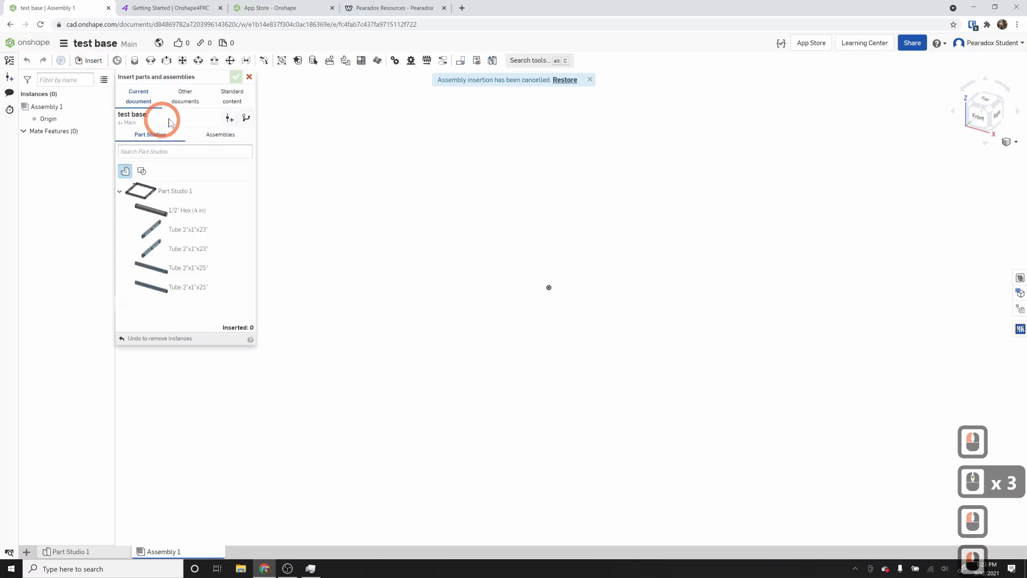
click(182, 191)
click(236, 77)
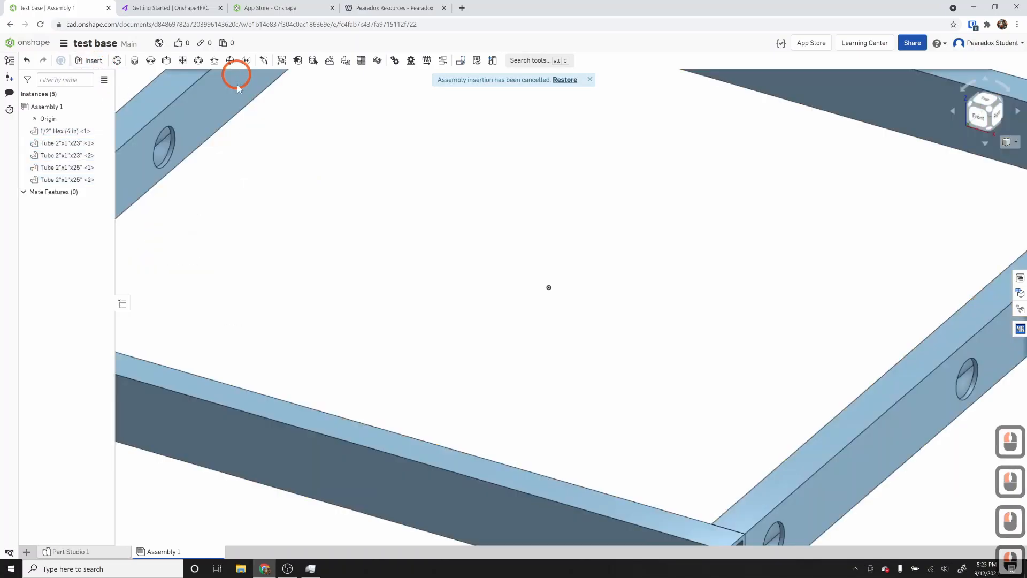
- Group the four frame tubes together, leaving the hex shaft out of the group
scroll(357, 204, down, 6)
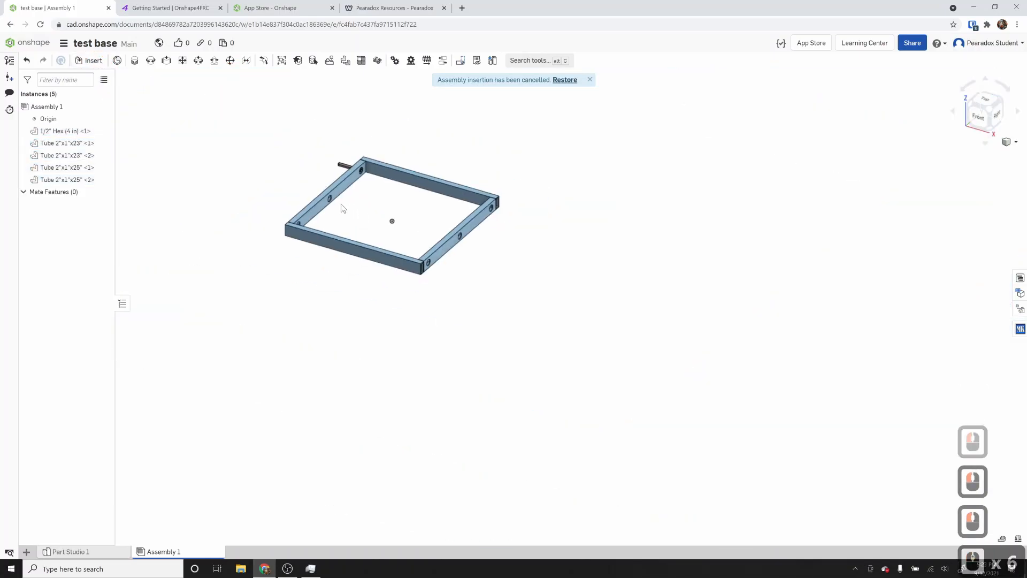
scroll(342, 206, up, 3)
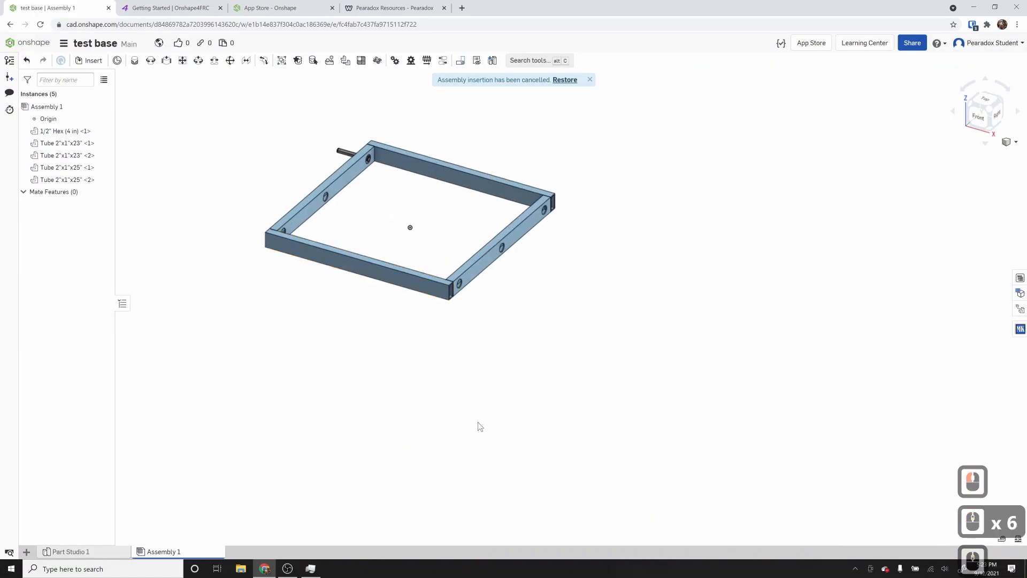
scroll(479, 426, down, 2)
scroll(432, 330, up, 2)
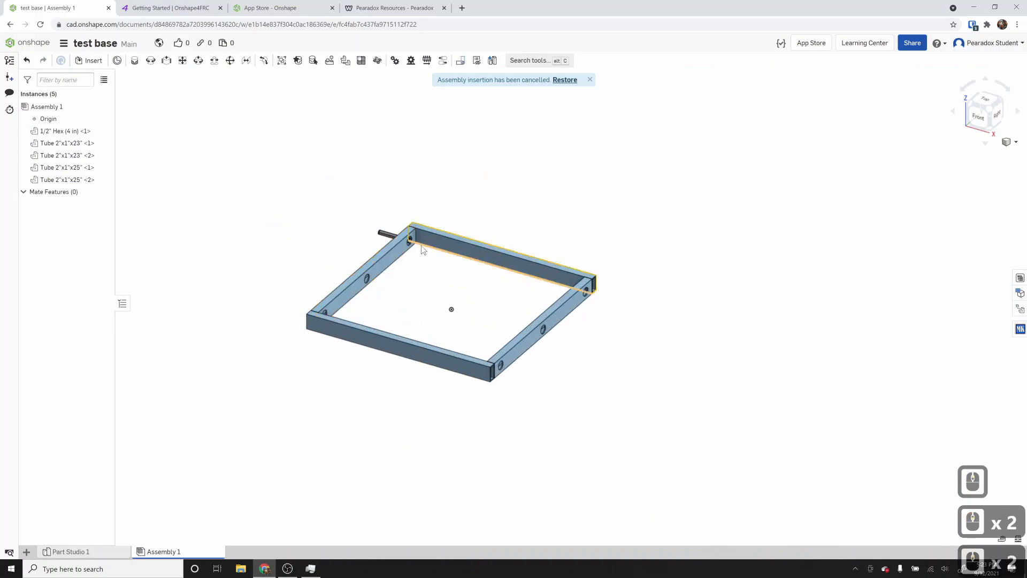
click(428, 358)
shift+click(374, 274)
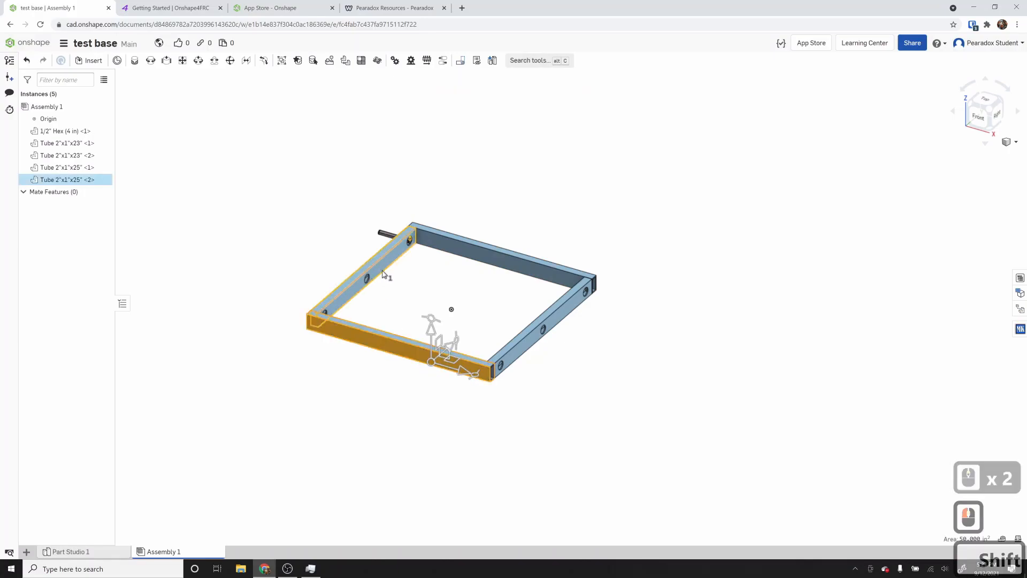
shift+click(488, 245)
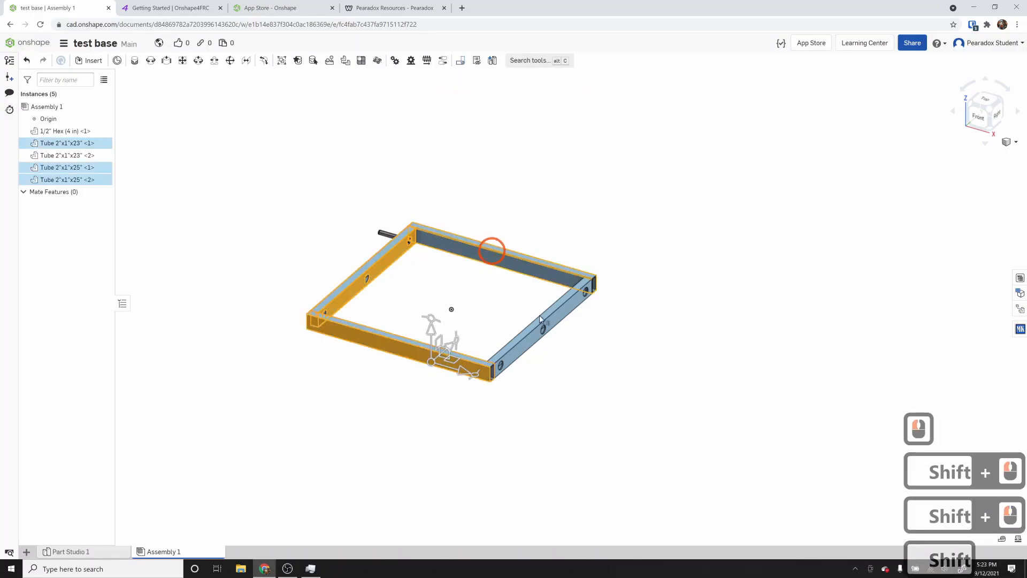
shift+click(554, 316)
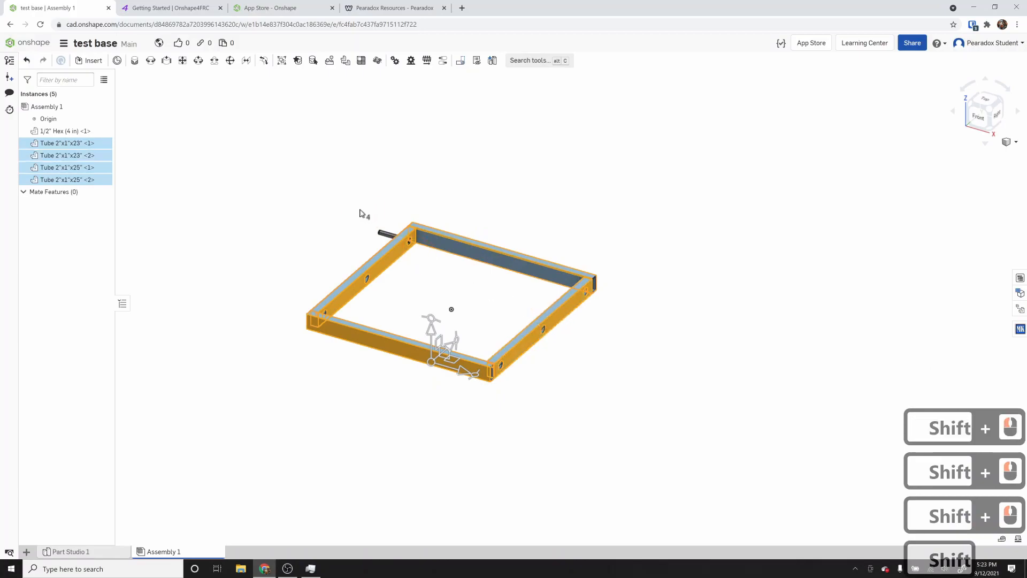
click(279, 62)
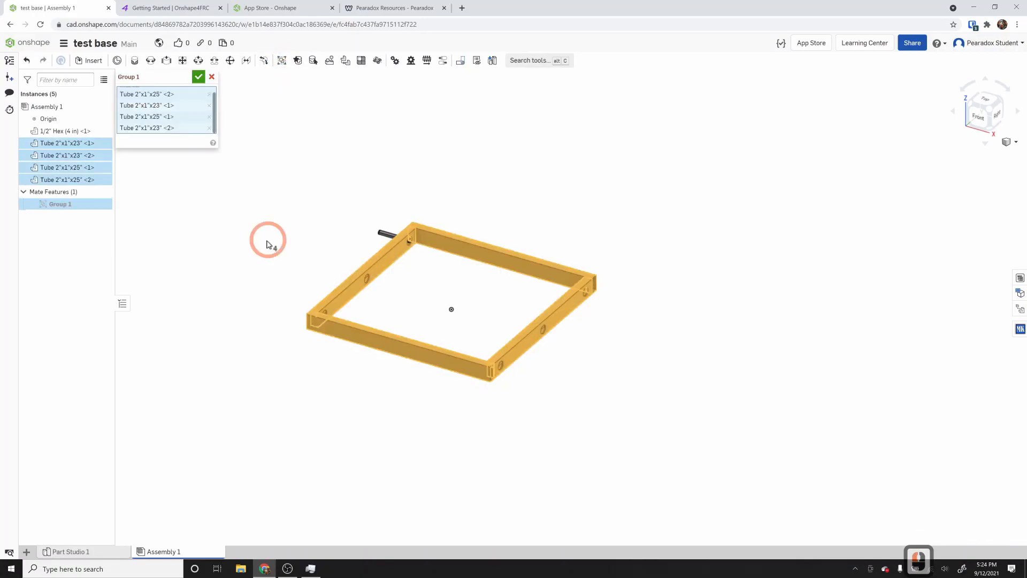
click(198, 76)
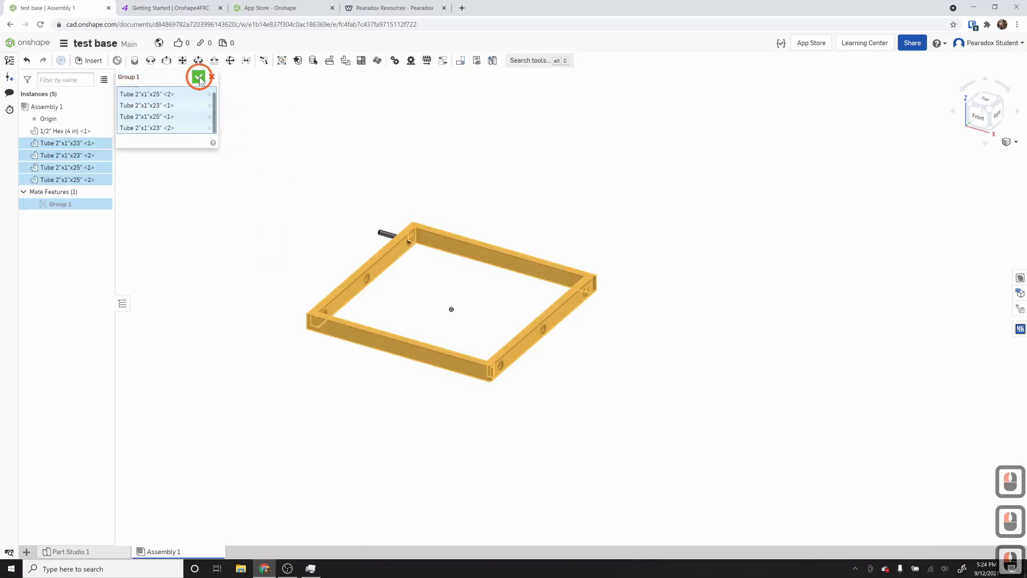
- Fix the first 2"x1"x23" tube in place and move the loose hex shaft away from the frame
right_click(79, 143)
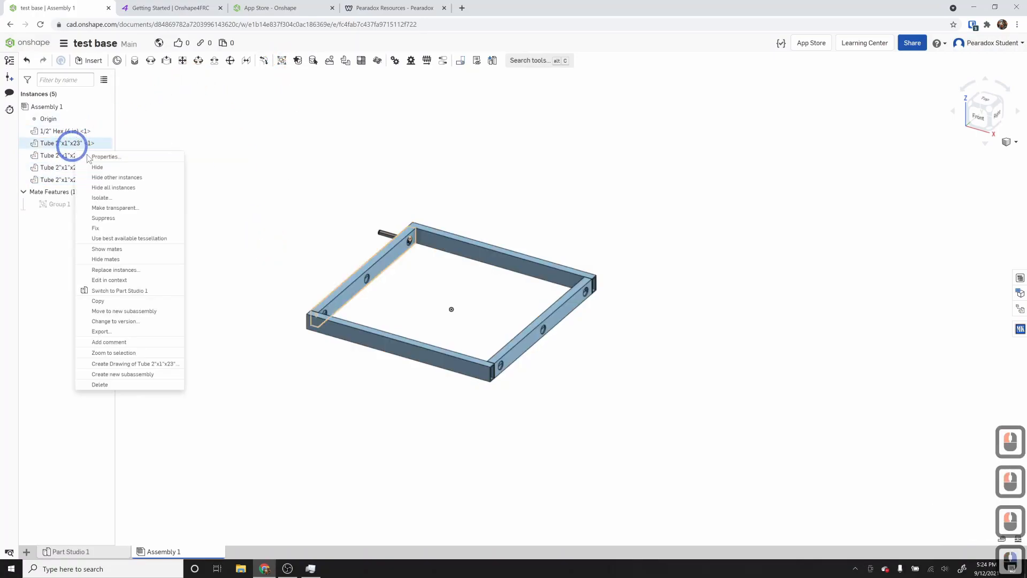
click(111, 228)
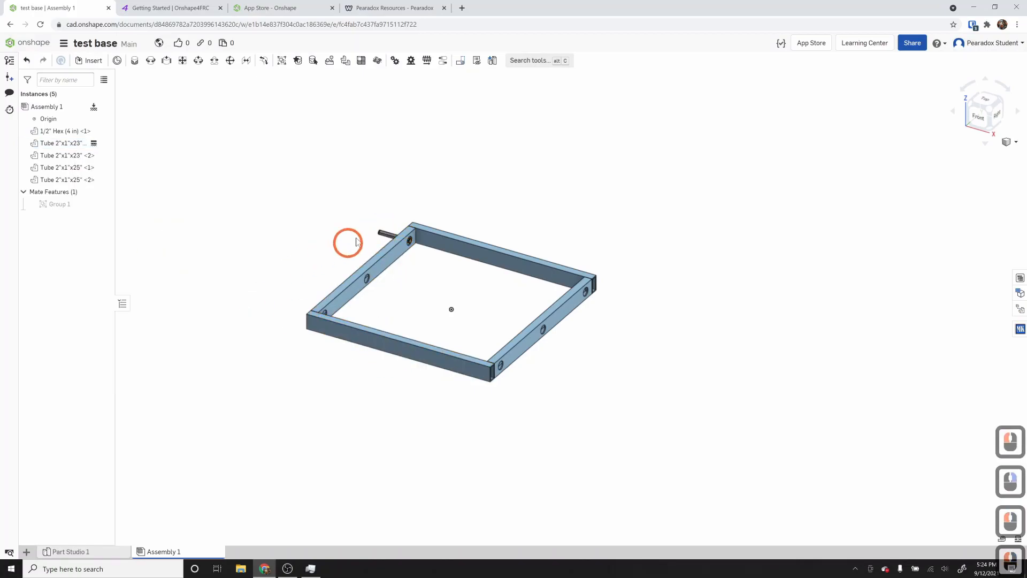
drag(379, 238, 329, 247)
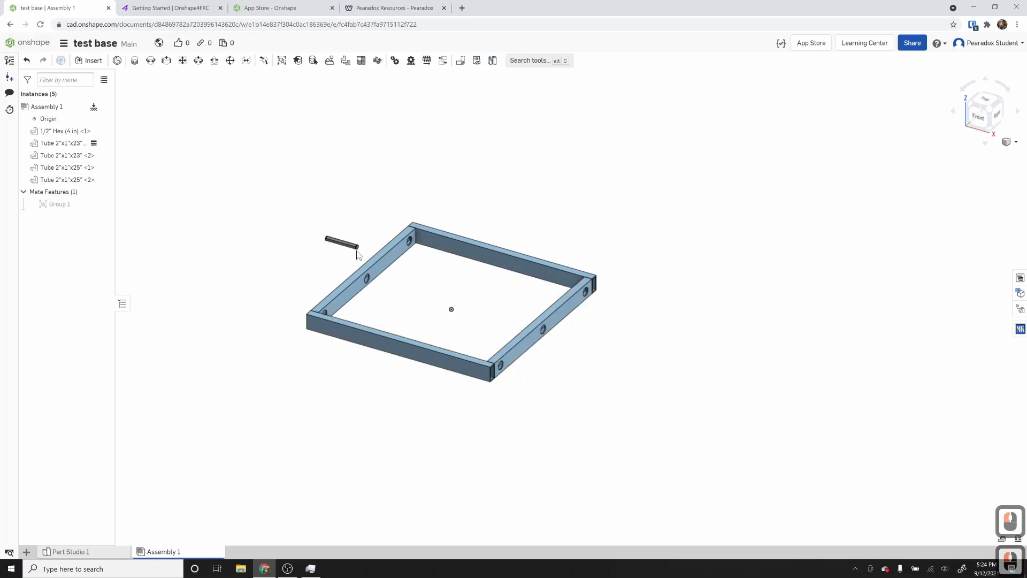
- Insert two .5" Hex ID 1.125" OD Flanged Bearings (217-2734) from the parts library's Bearings category
right_drag(382, 290, 317, 245)
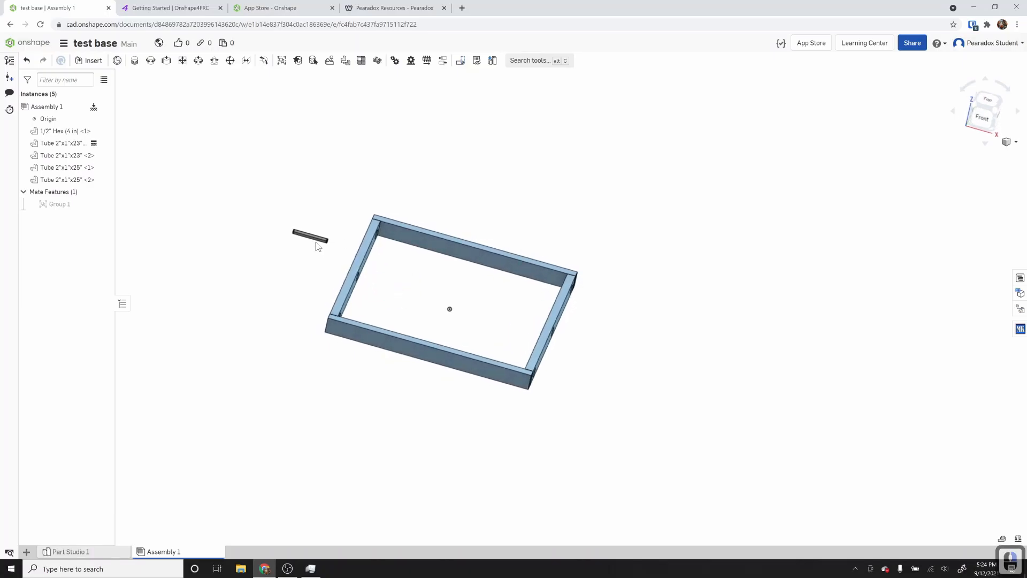
click(1020, 328)
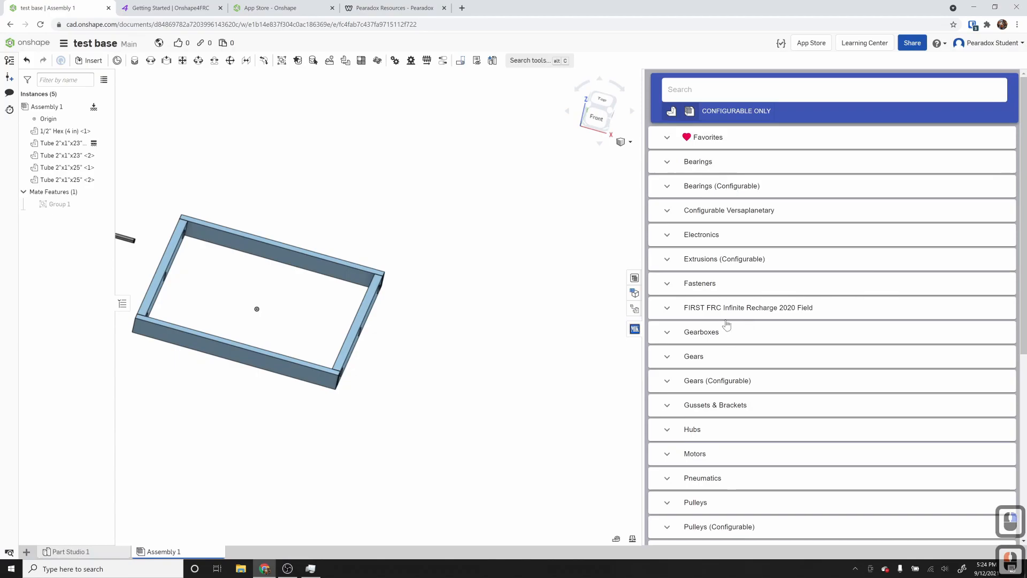
click(667, 163)
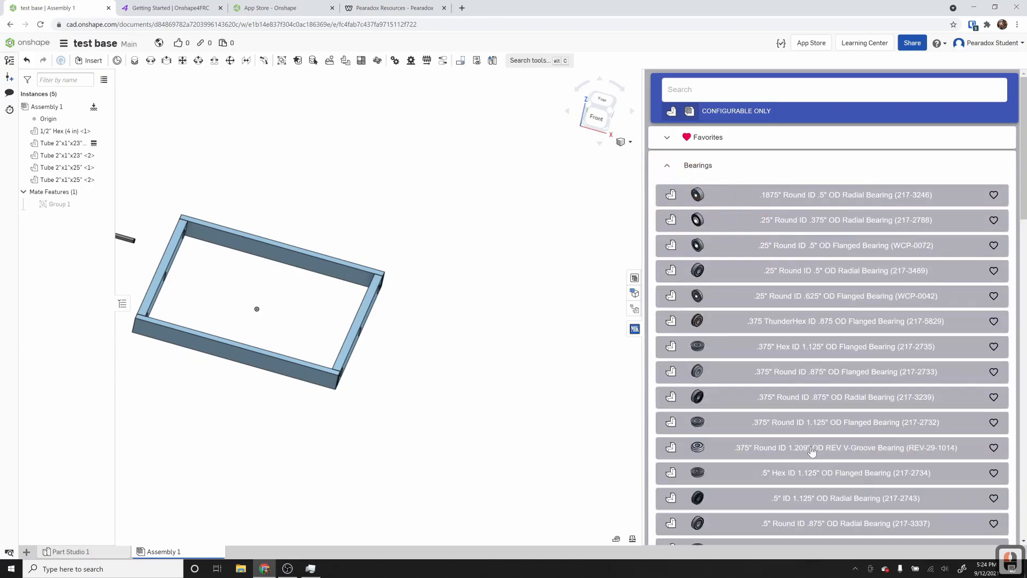
scroll(812, 449, down, 2)
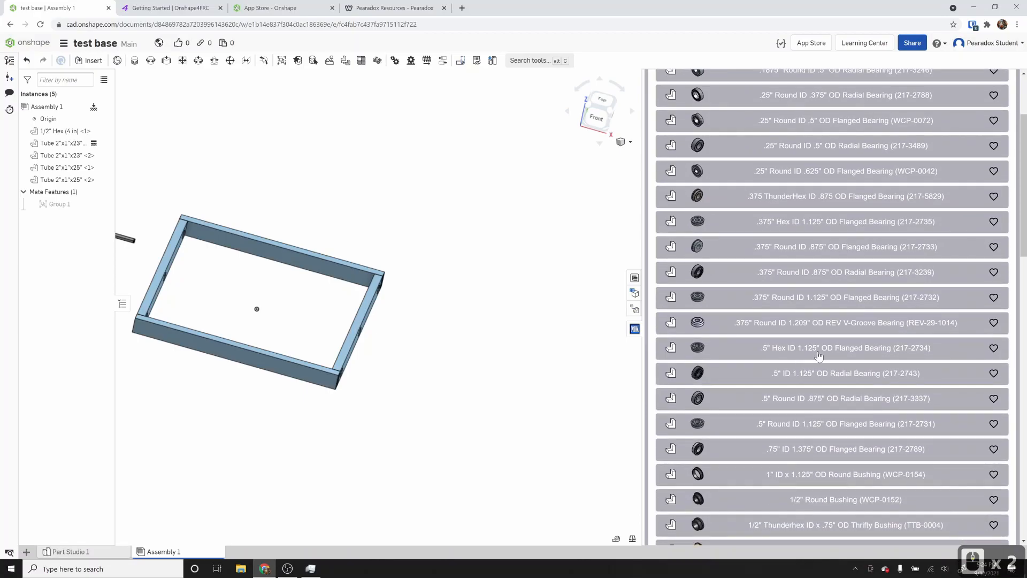
click(817, 355)
click(816, 354)
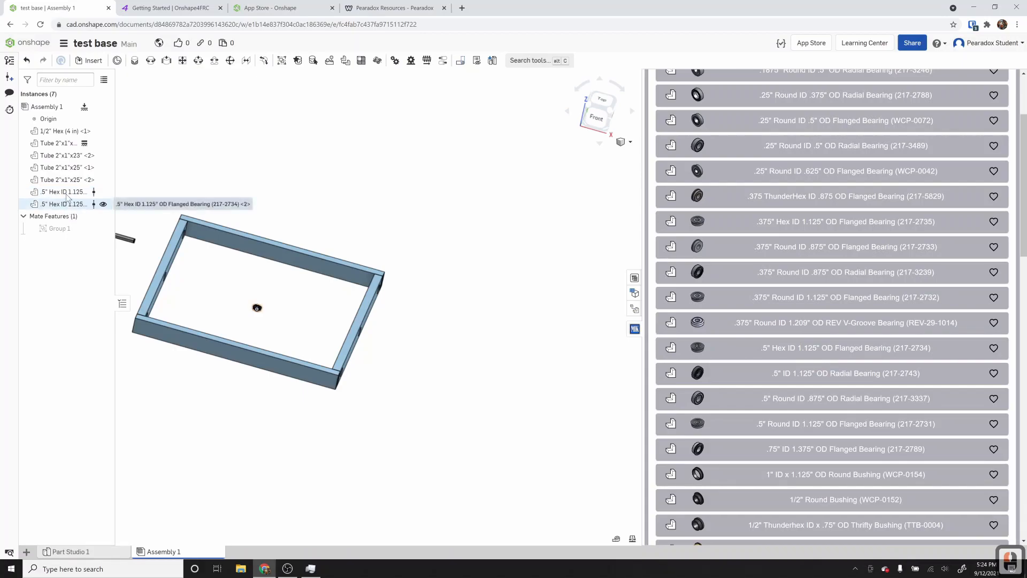
click(297, 295)
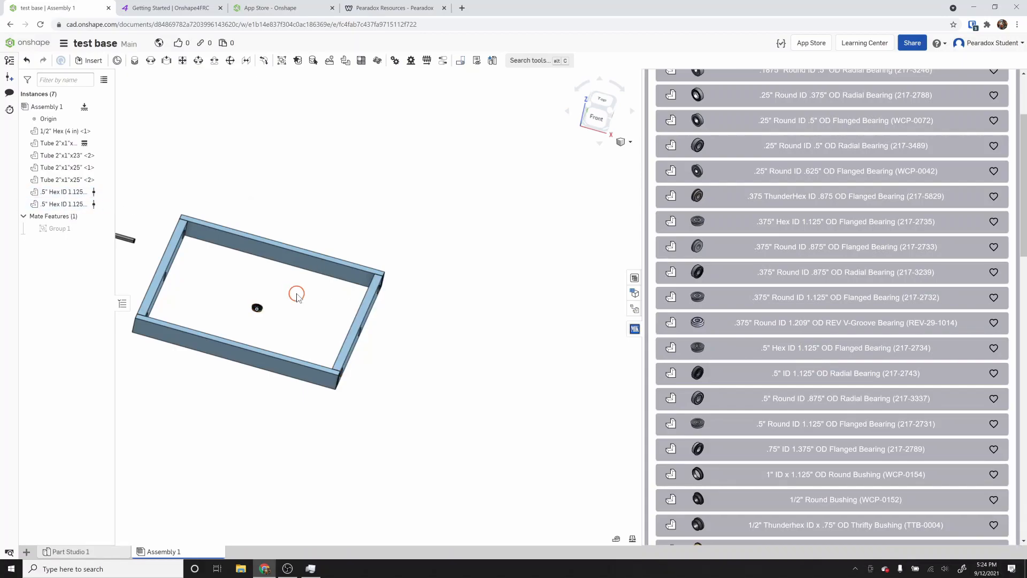
click(134, 60)
click(255, 365)
scroll(254, 364, up, 3)
right_drag(253, 253, 287, 220)
scroll(275, 210, up, 5)
key(Escape)
scroll(381, 282, down, 3)
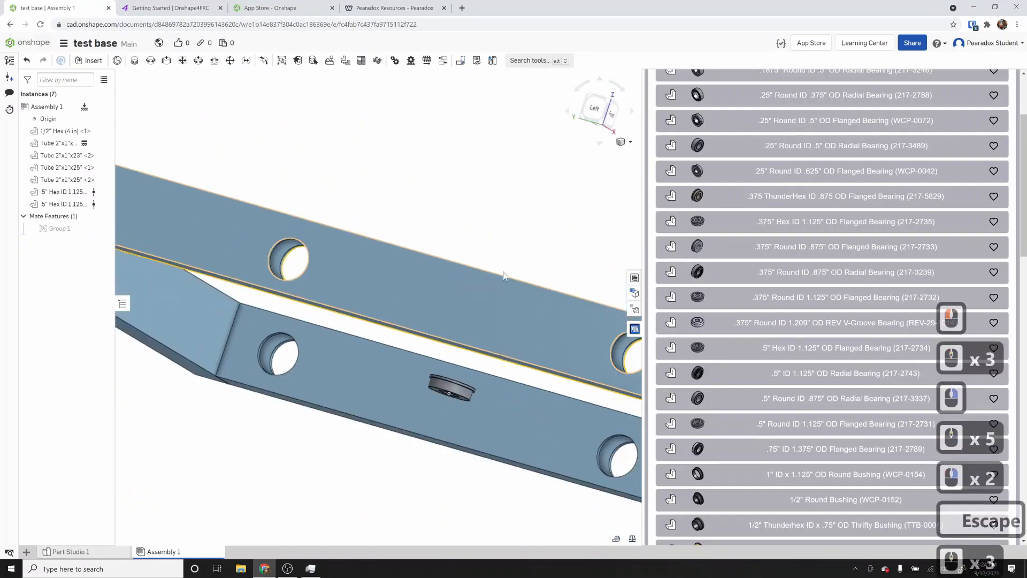
- Hide the parts library pane and move one of the overlapping bearings from the frame's centre out beside the drilled side tube
click(635, 329)
scroll(551, 295, down, 3)
right_drag(537, 306, 601, 306)
click(481, 252)
drag(615, 311, 457, 257)
drag(621, 313, 551, 294)
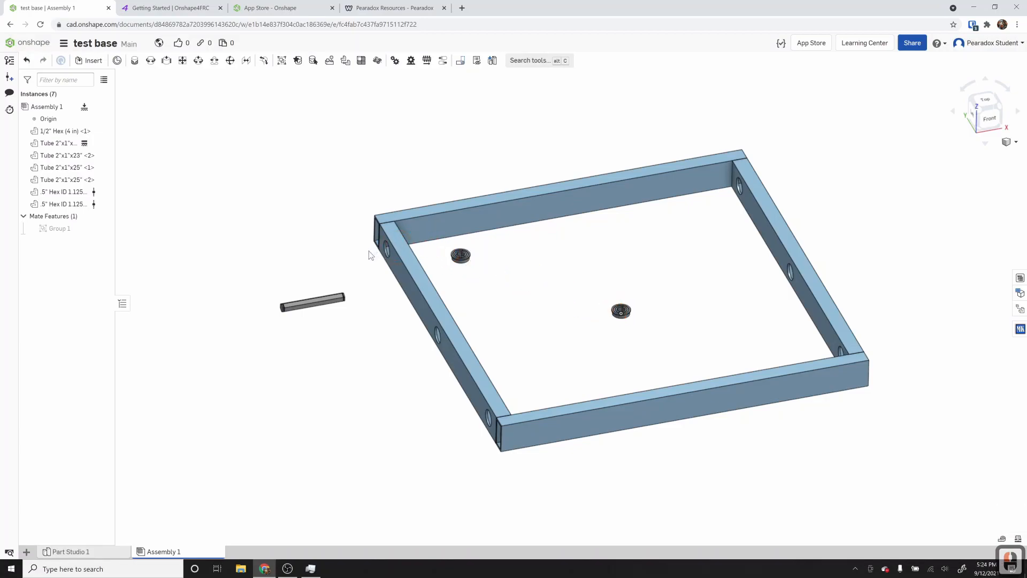
click(989, 119)
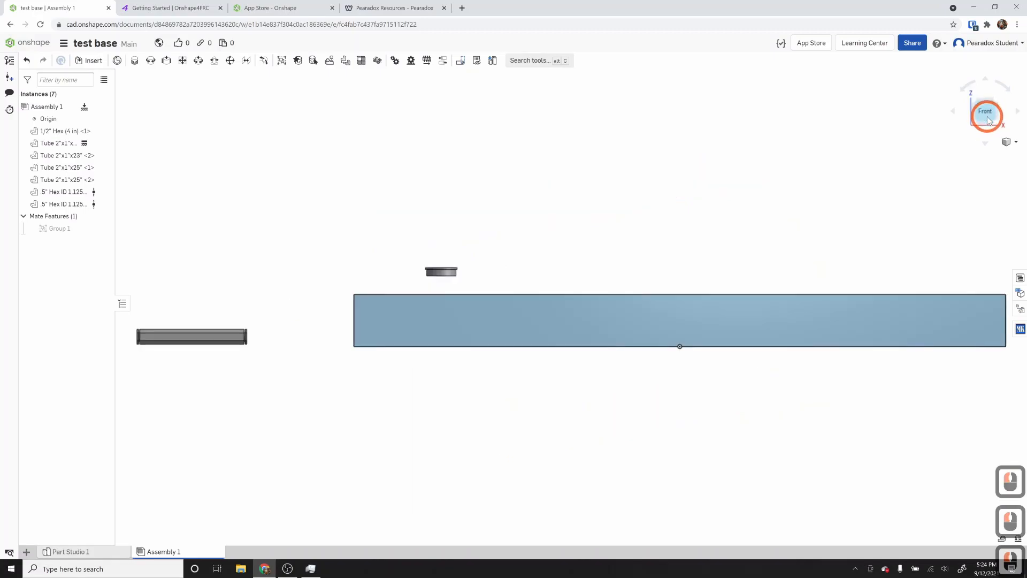
drag(414, 282, 338, 319)
right_drag(615, 262, 583, 256)
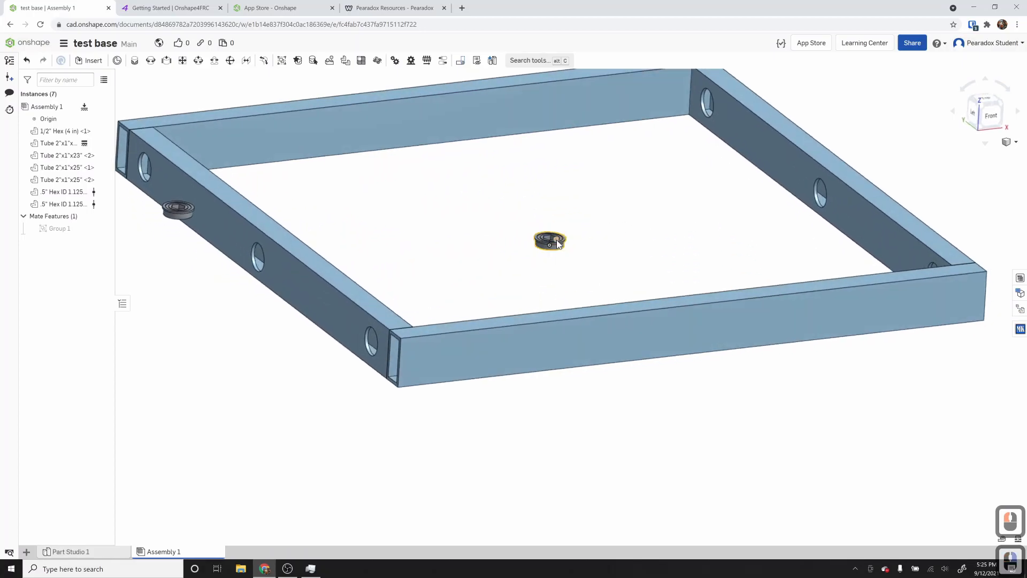
right_drag(185, 230, 199, 105)
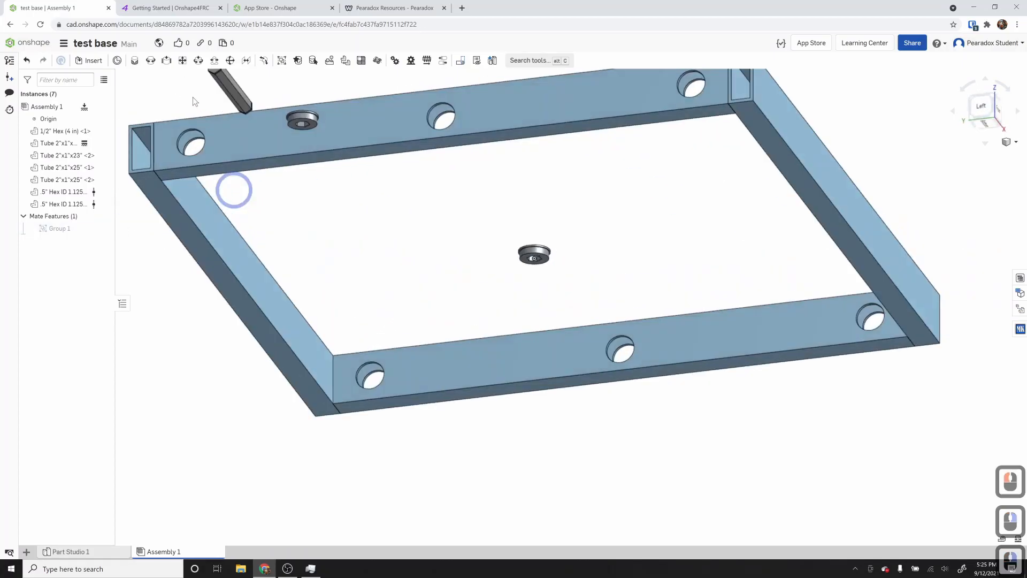
click(117, 60)
scroll(318, 85, up, 4)
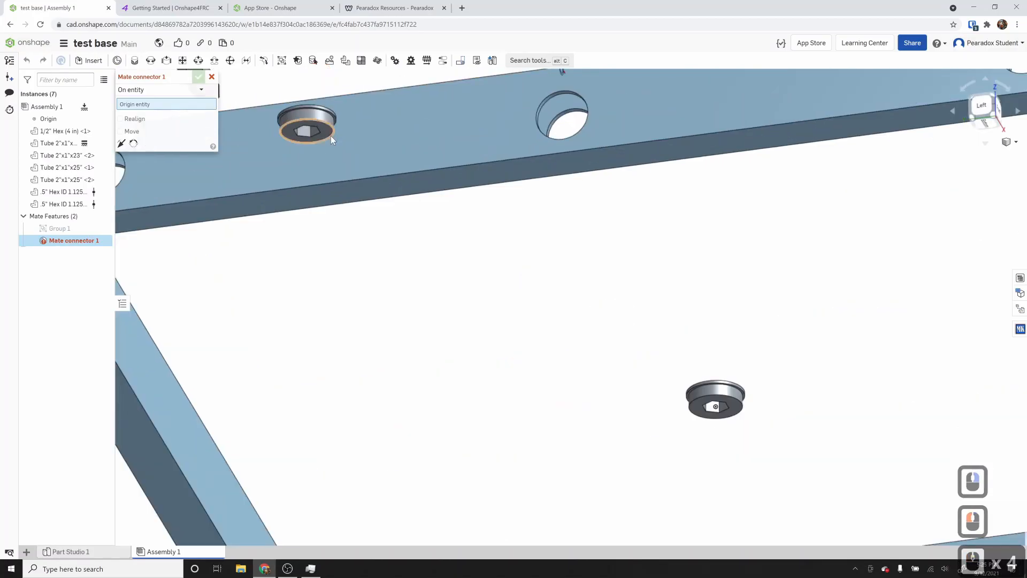
scroll(354, 219, down, 5)
scroll(336, 140, up, 3)
scroll(371, 264, up, 7)
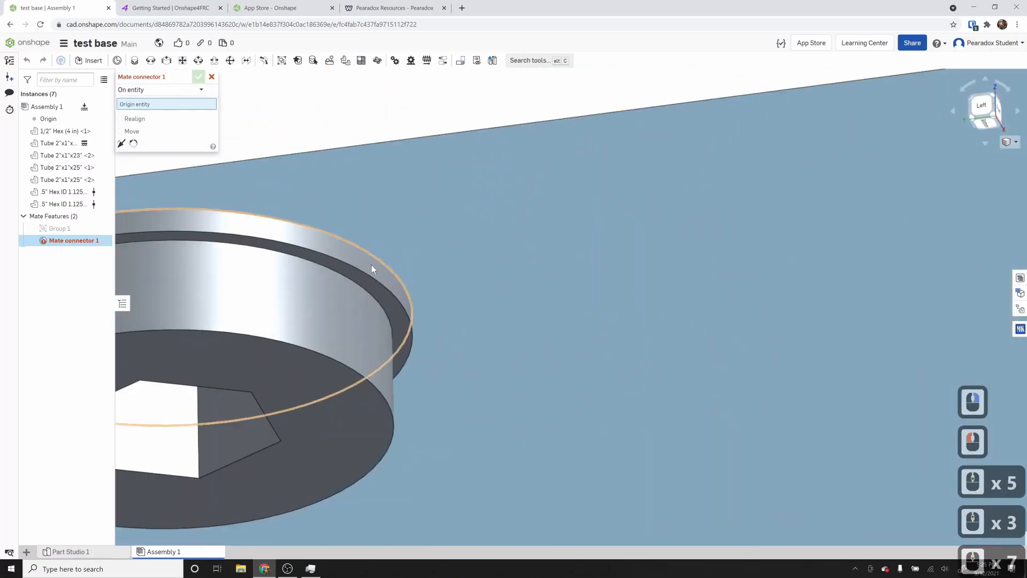
right_drag(371, 264, 374, 255)
scroll(382, 306, down, 1)
click(383, 306)
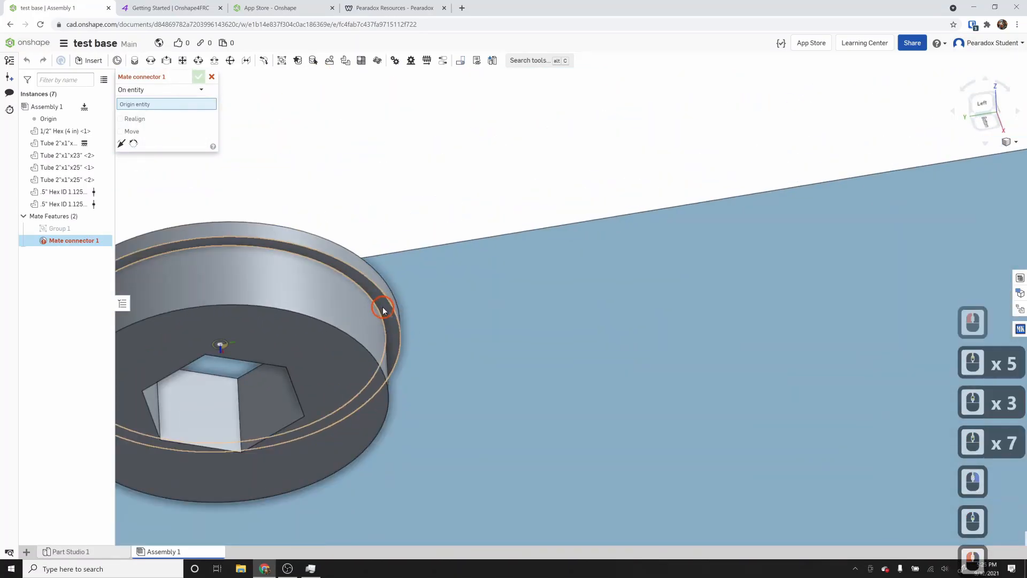
scroll(383, 307, down, 8)
scroll(272, 351, up, 3)
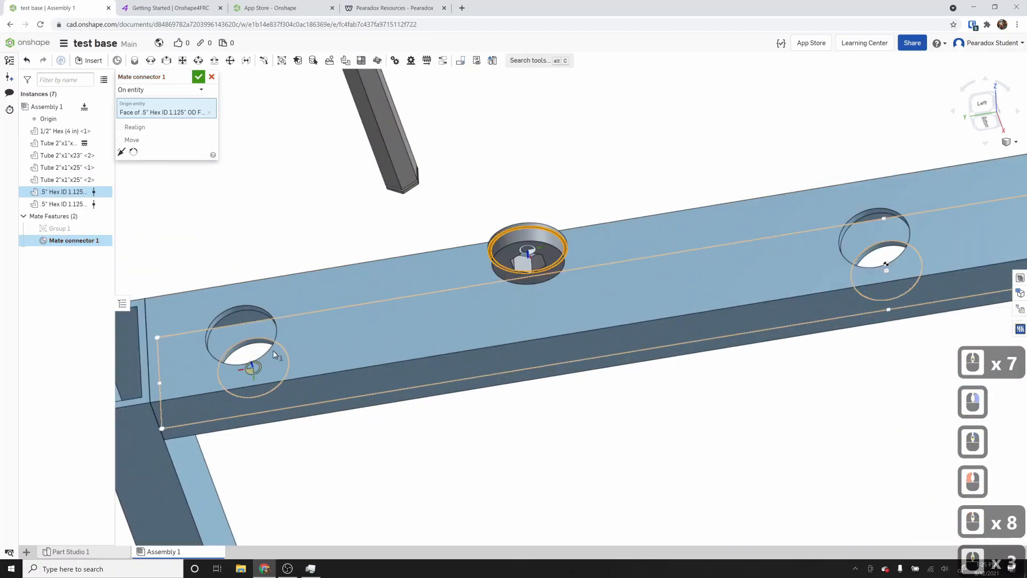
click(273, 345)
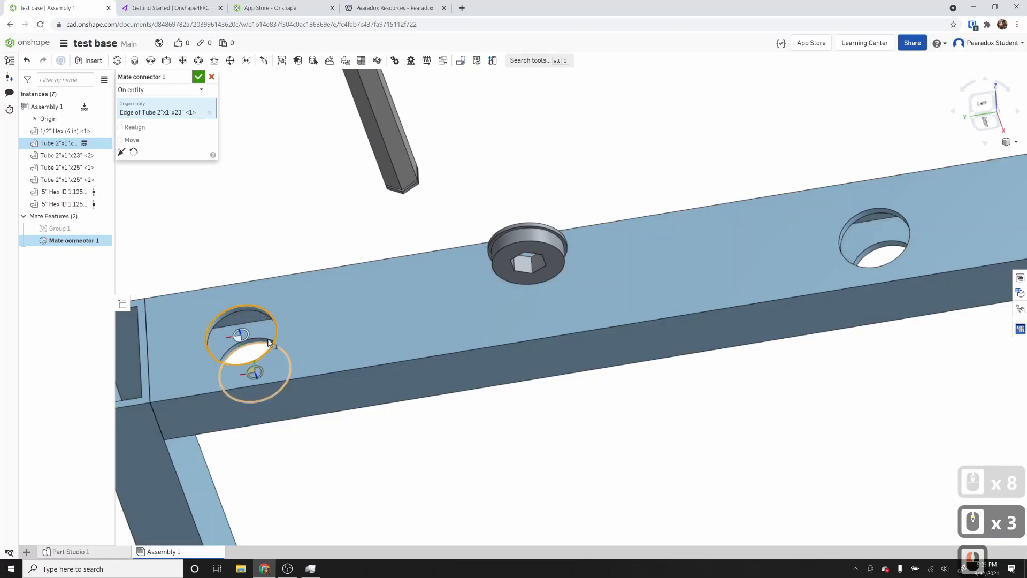
scroll(561, 241, up, 2)
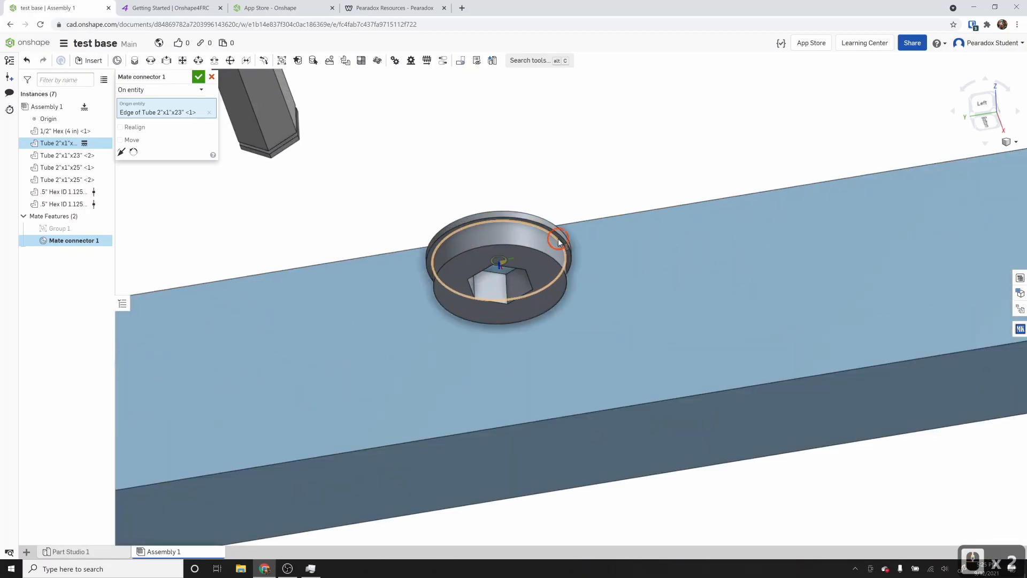
click(558, 239)
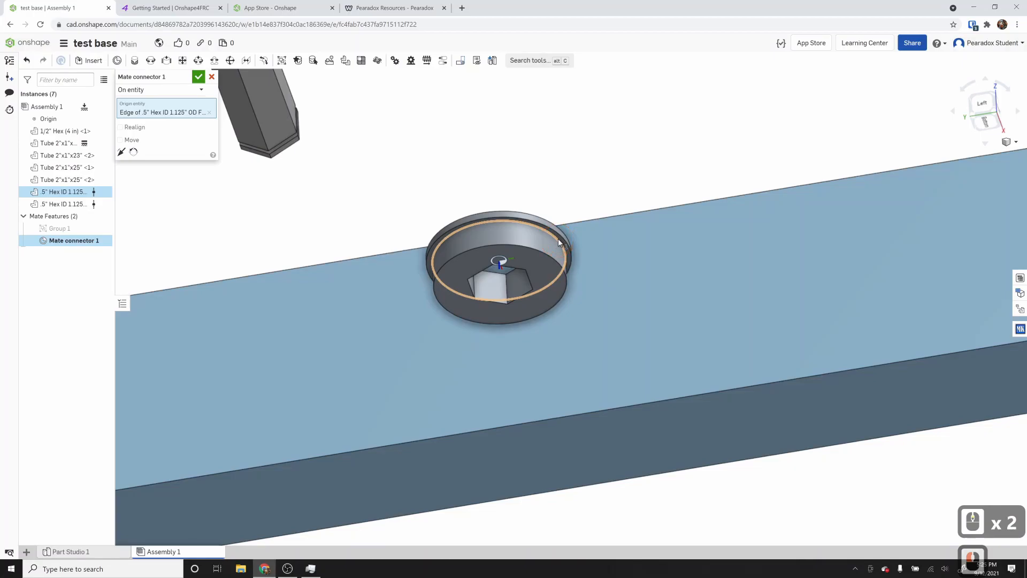
key(Escape)
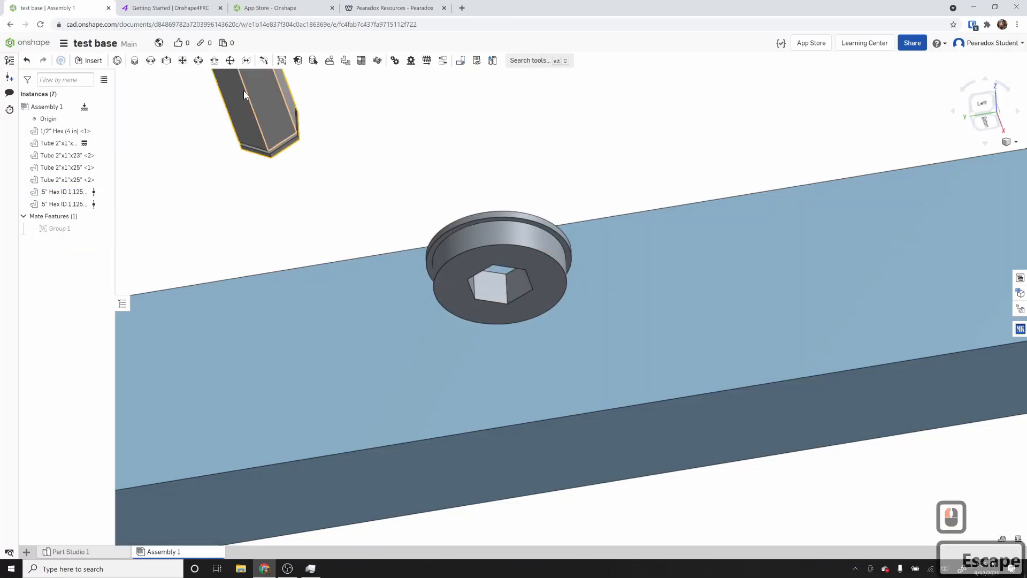
- Fasten the first bearing by its flange's underside to the end hole on the outer face of the fixed 2"x1"x23" tube, flipping its direction
click(133, 61)
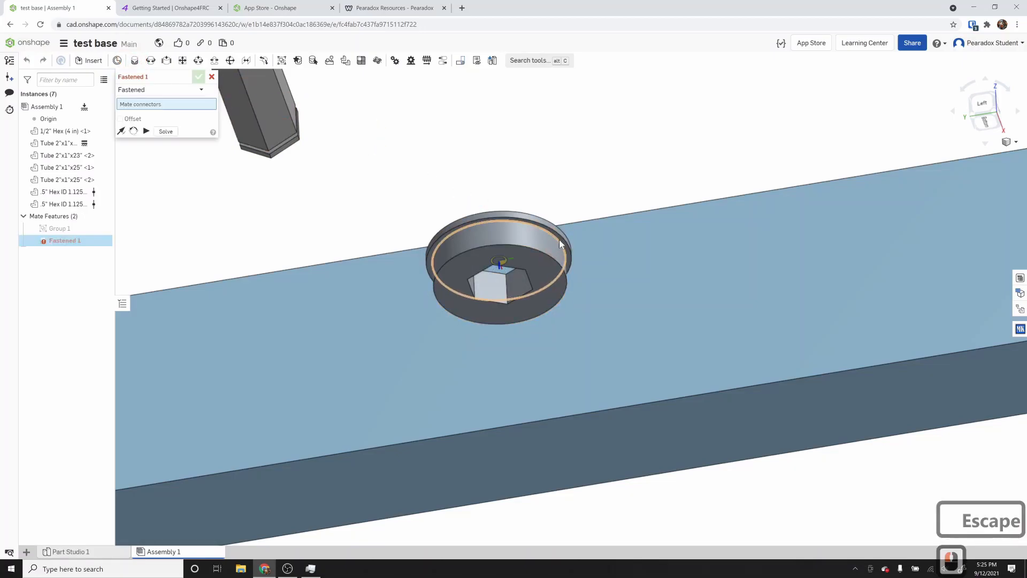
click(558, 240)
scroll(450, 310, up, 3)
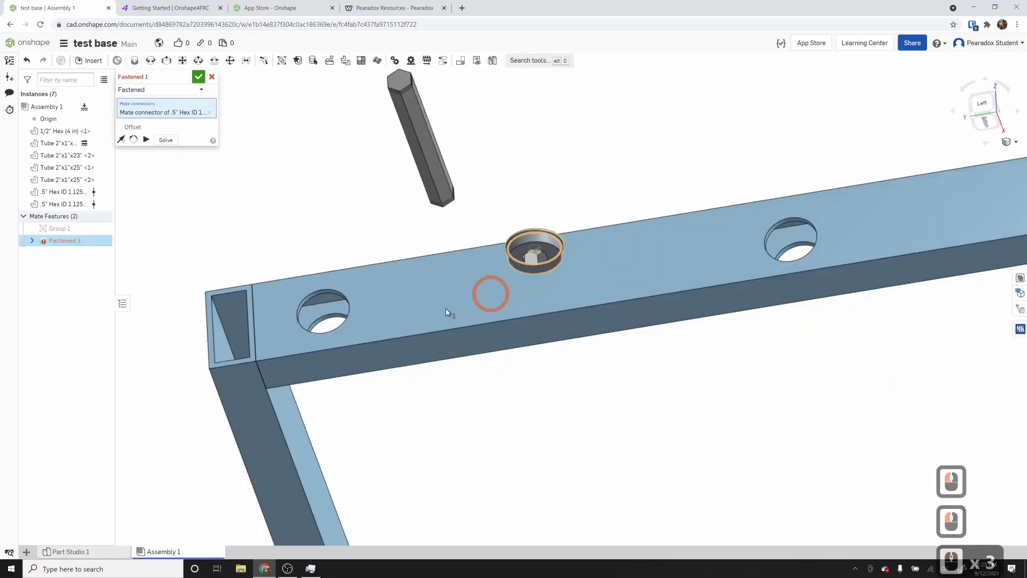
click(321, 331)
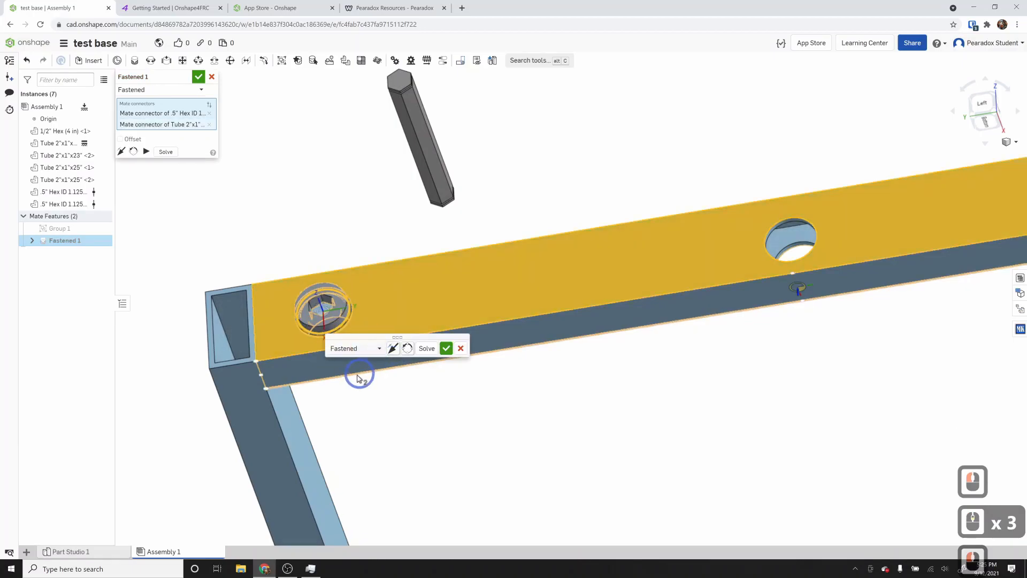
click(392, 350)
right_drag(379, 376, 341, 391)
click(446, 349)
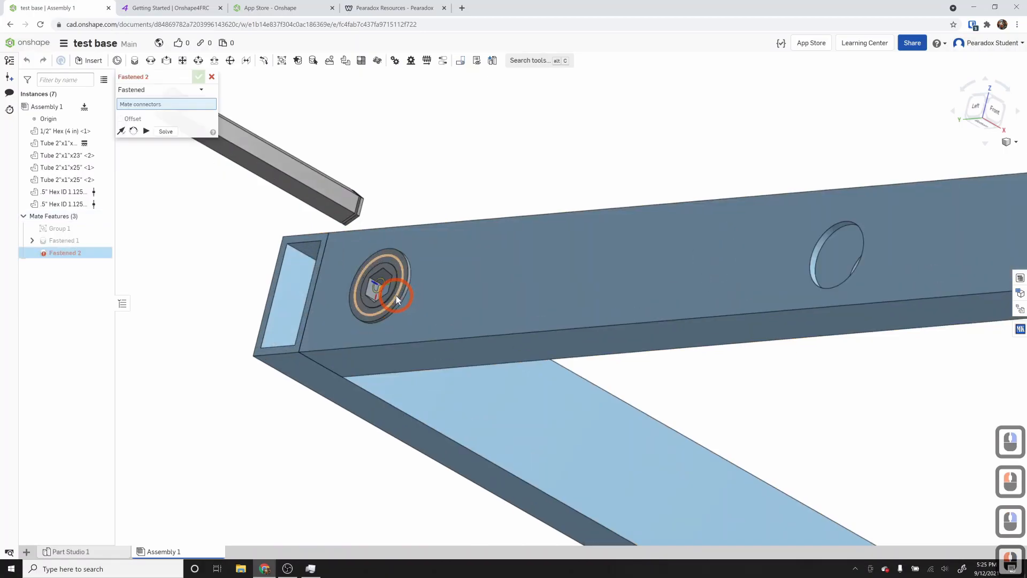
- Fasten the second bearing by its flange's underside to the matching end hole on the same tube's inner face, flipping its direction
right_drag(402, 294, 365, 298)
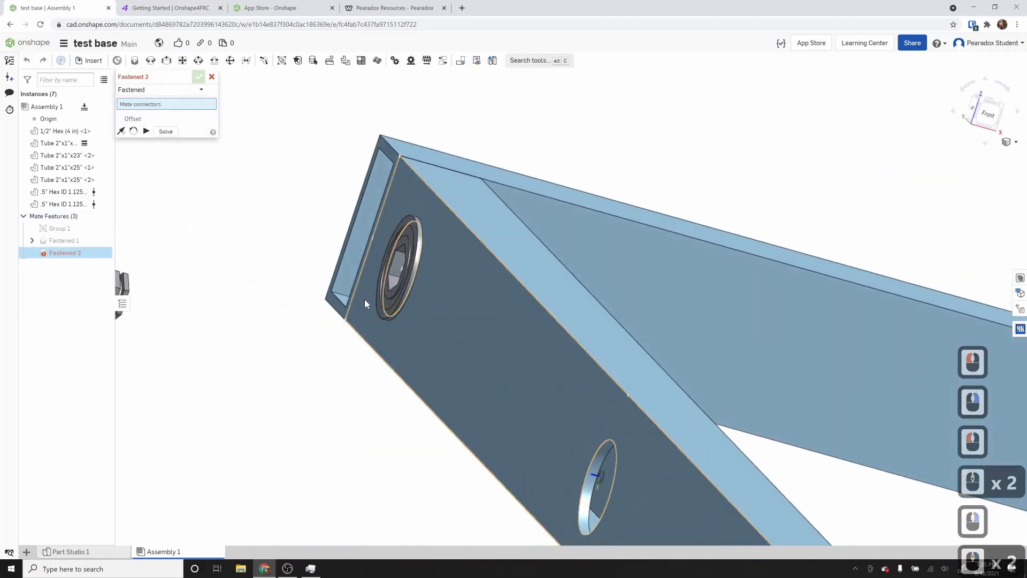
scroll(364, 298, down, 5)
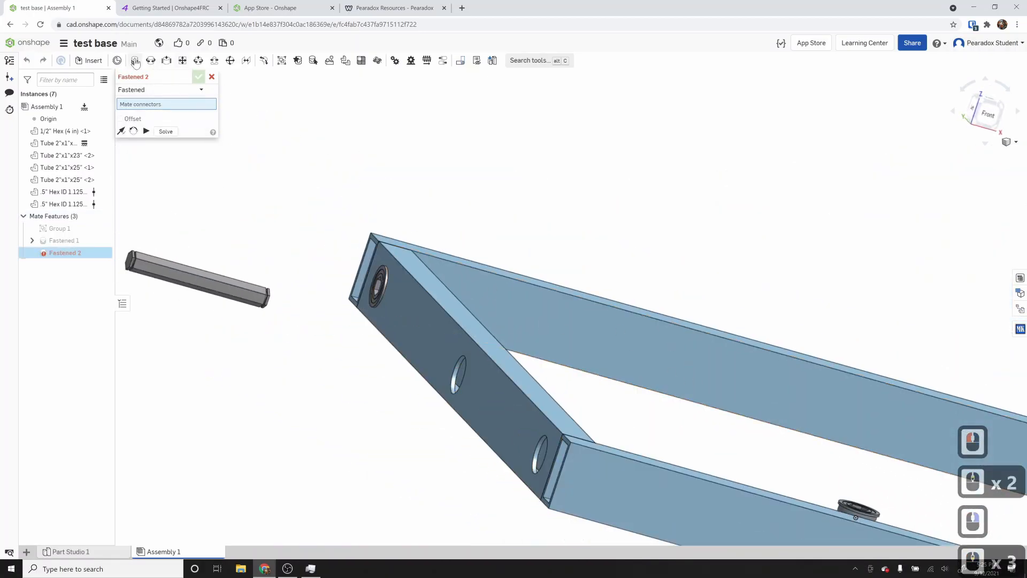
scroll(749, 412, down, 4)
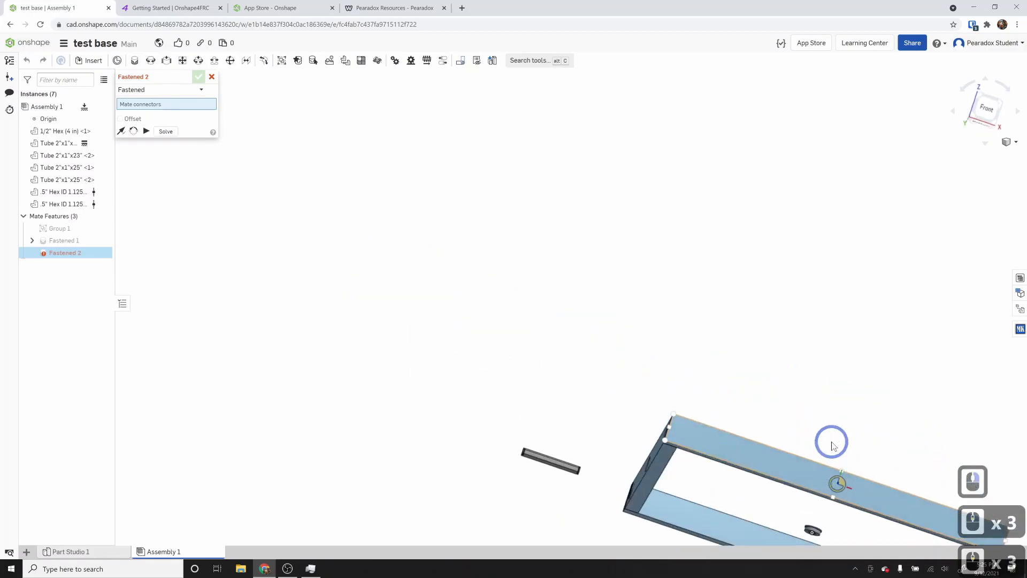
right_drag(832, 445, 833, 524)
scroll(819, 514, down, 4)
scroll(805, 526, up, 4)
scroll(796, 350, up, 11)
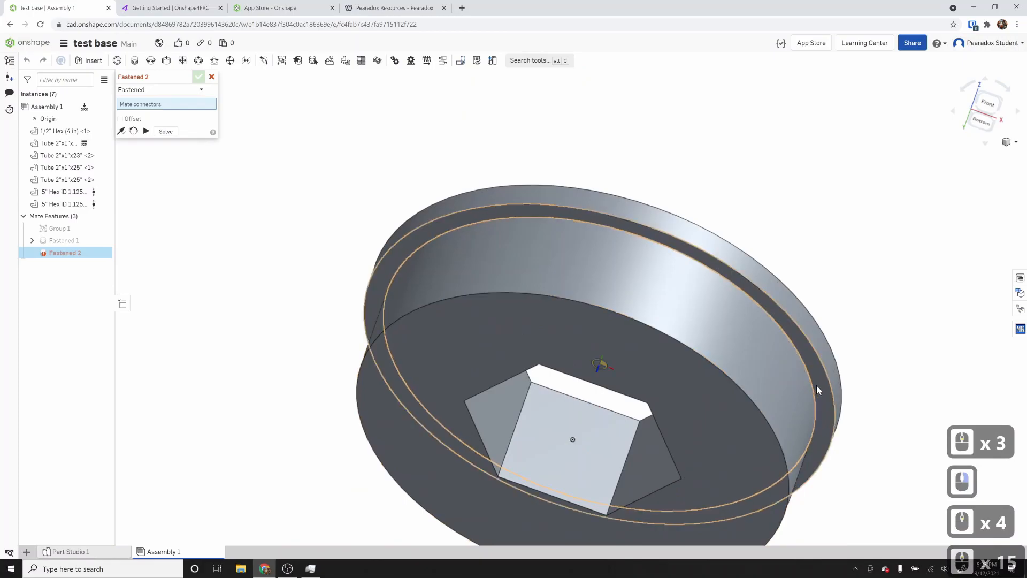
click(818, 388)
scroll(818, 388, down, 7)
scroll(599, 321, down, 2)
right_drag(575, 323, 524, 350)
scroll(808, 267, up, 4)
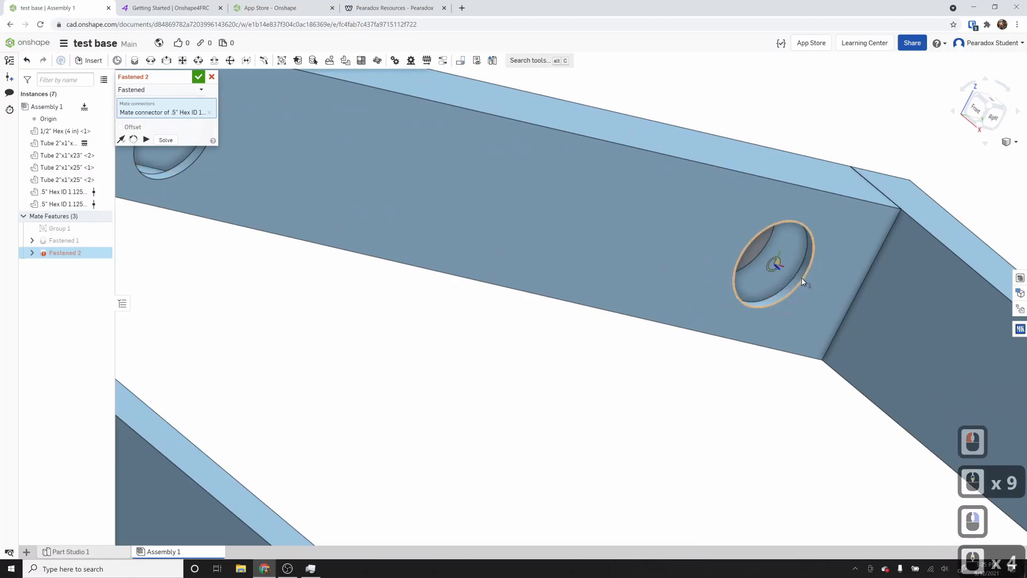
click(802, 276)
click(873, 296)
click(928, 298)
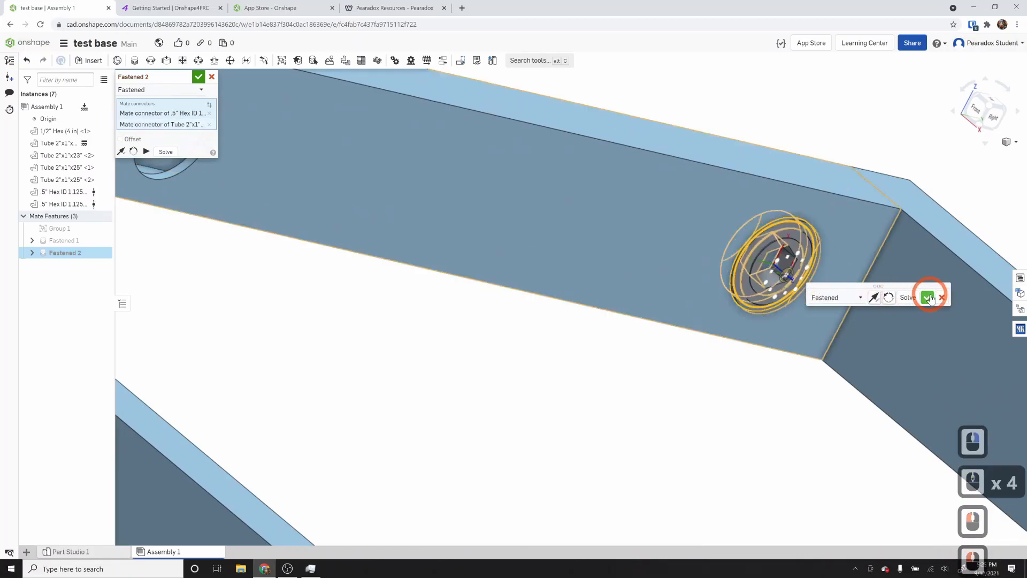
- Add a revolute mate between the hex shaft's end face and the centre of the inner bearing's hex bore
key(m)
right_drag(792, 286, 801, 295)
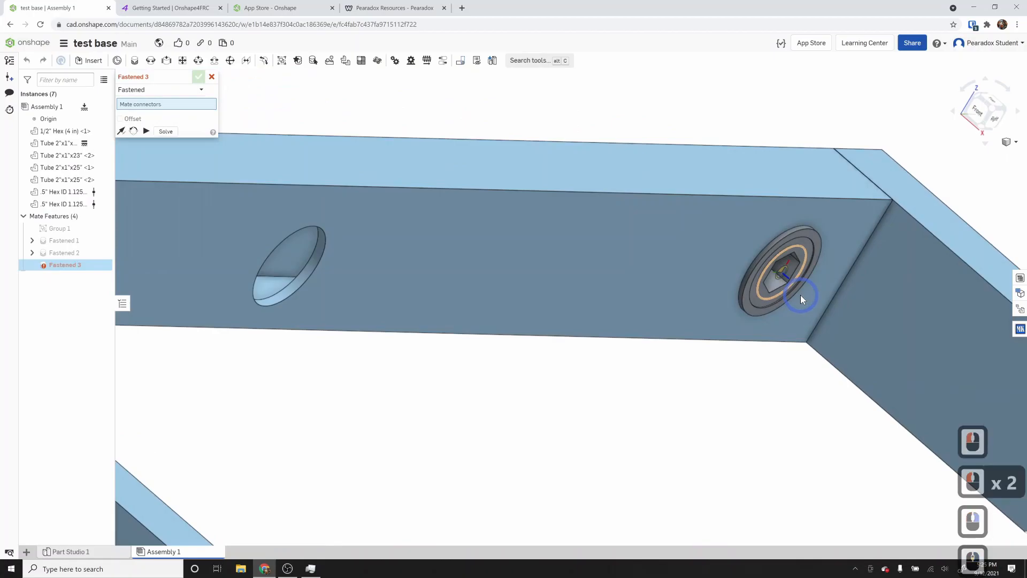
scroll(800, 294, down, 4)
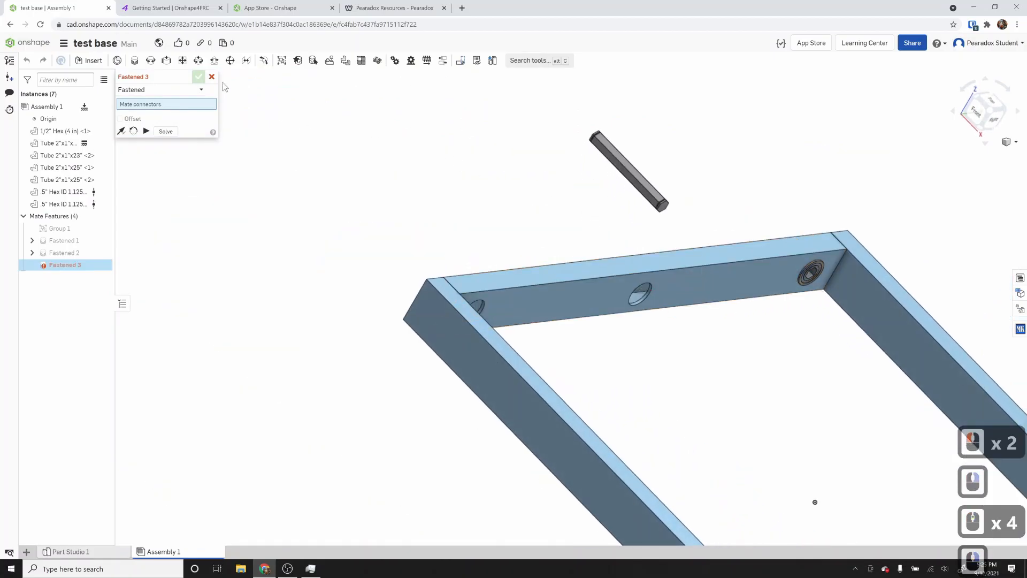
click(134, 60)
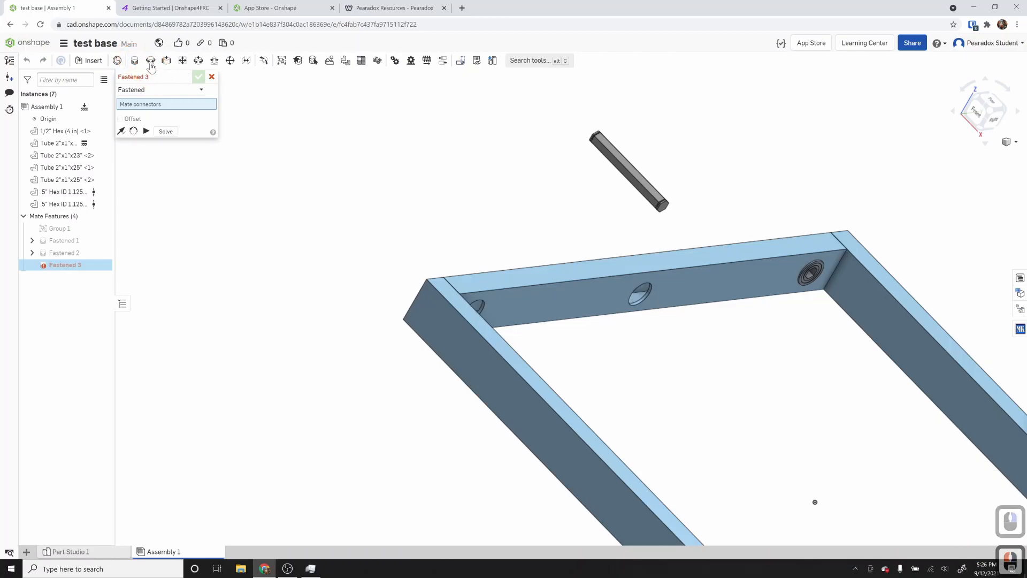
click(151, 61)
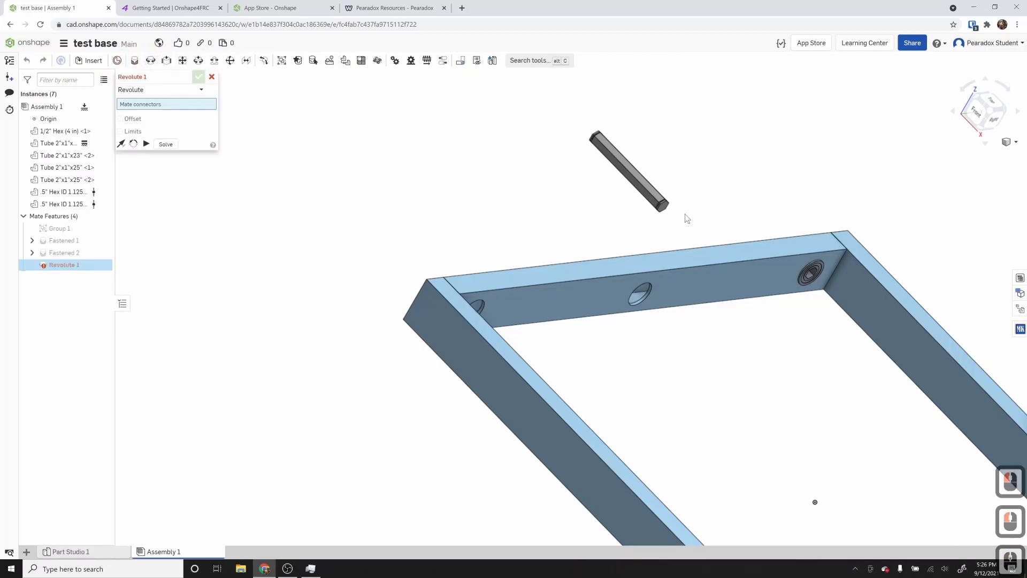
scroll(637, 207, down, 3)
scroll(633, 206, down, 3)
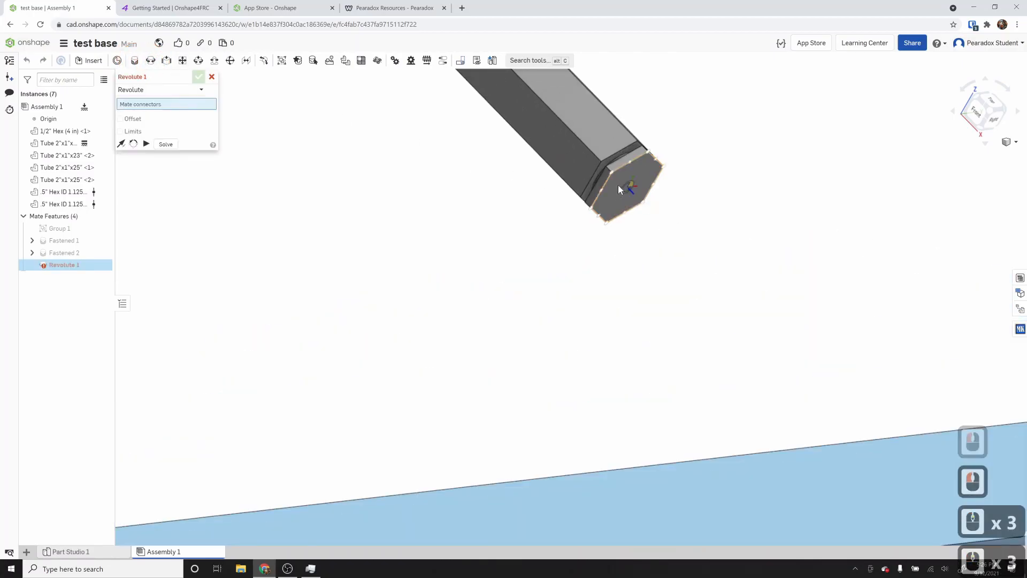
click(623, 188)
scroll(623, 187, up, 5)
scroll(811, 283, down, 6)
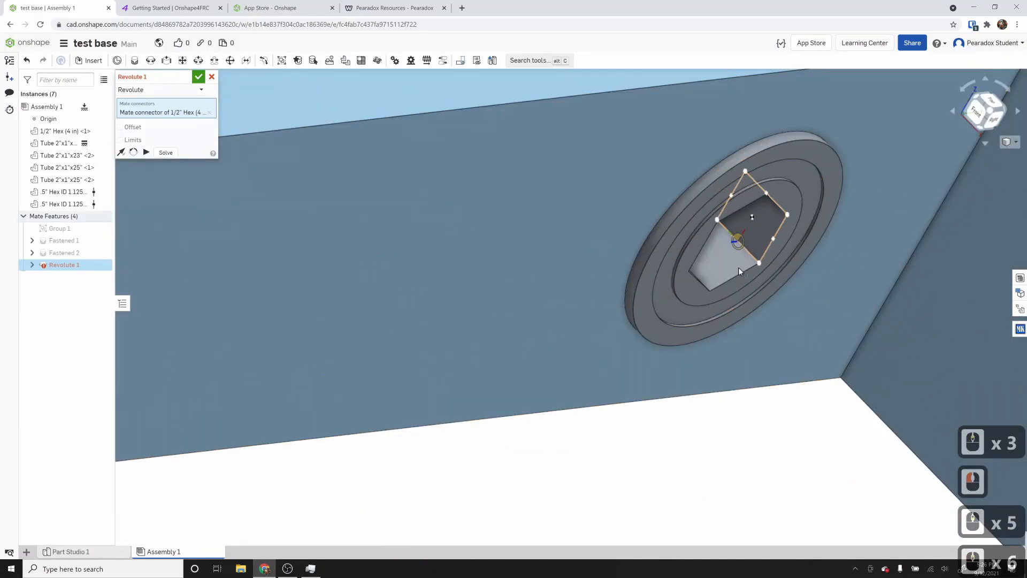
right_drag(737, 280, 725, 277)
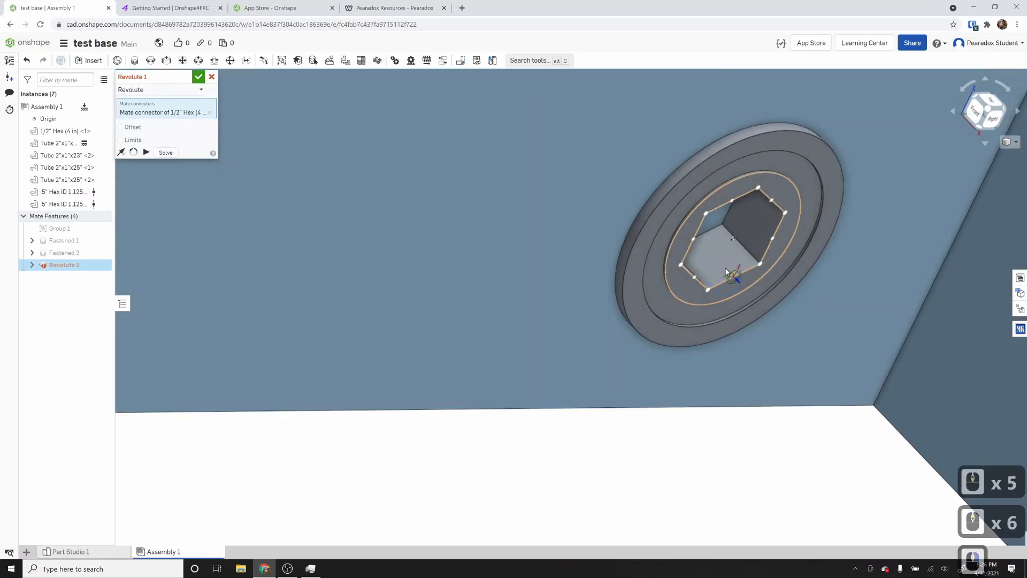
click(733, 242)
scroll(690, 249, down, 3)
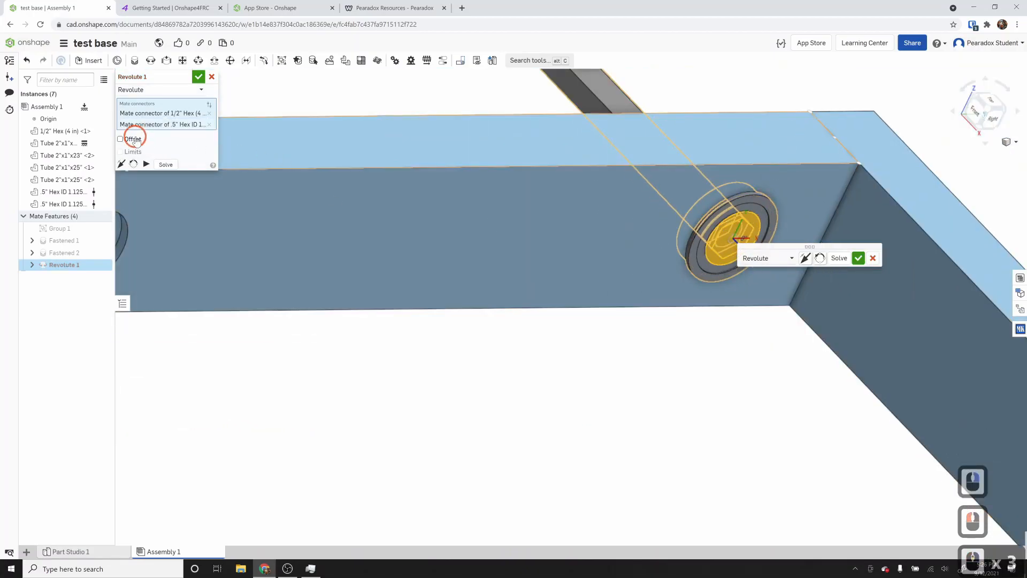
- Give the shaft's revolute mate a 2 in Z offset and accept it
click(134, 139)
click(175, 151)
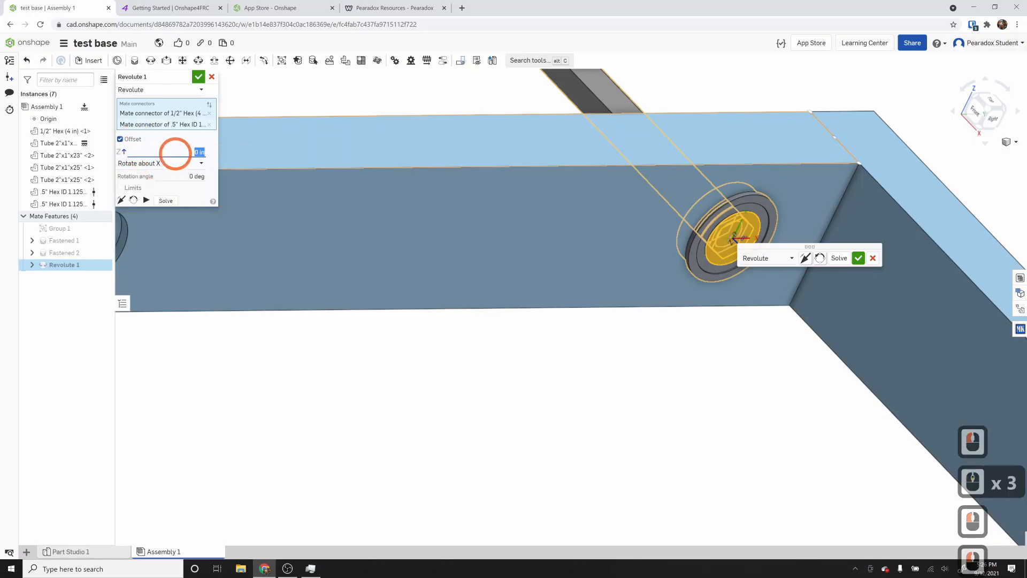
text(2)
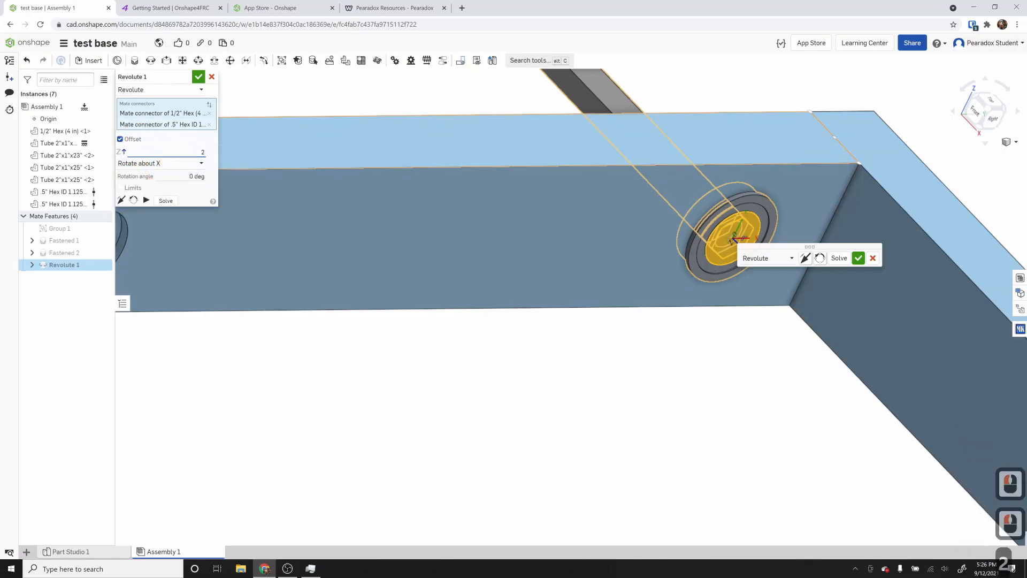
key(Tab)
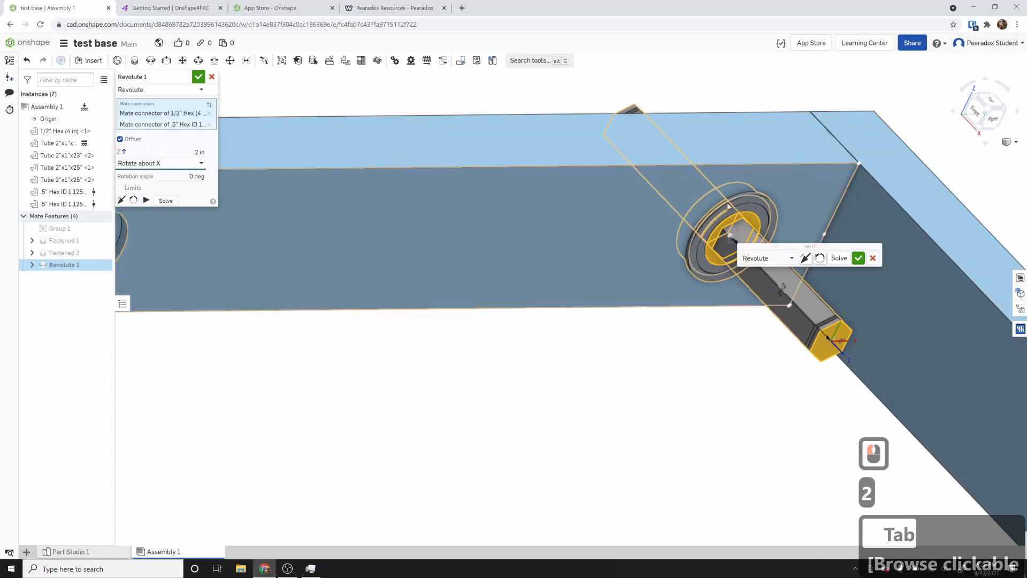
click(858, 257)
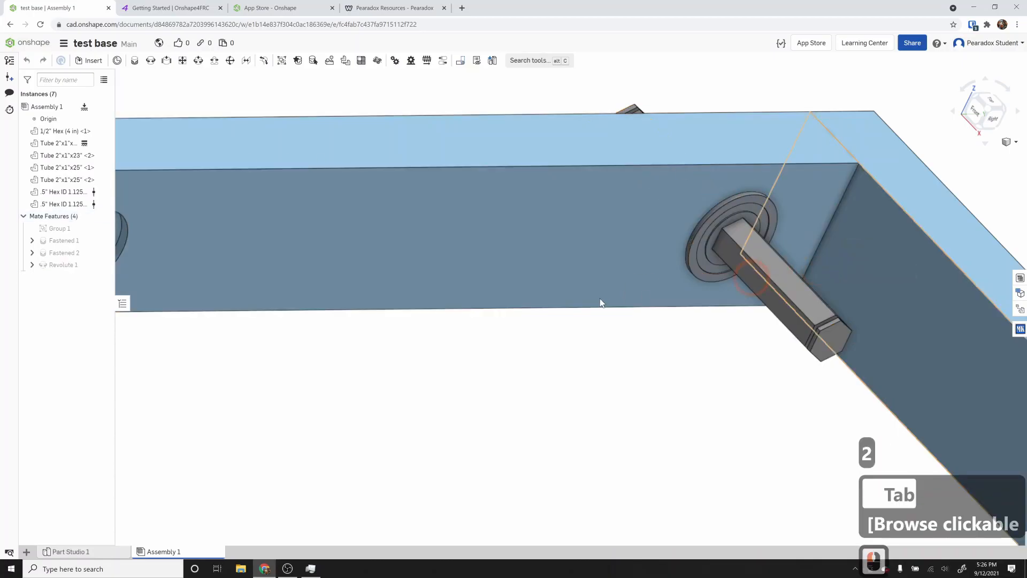
- Delete the hex shaft's revolute mate from the mate features
scroll(479, 337, down, 4)
right_drag(479, 332, 500, 362)
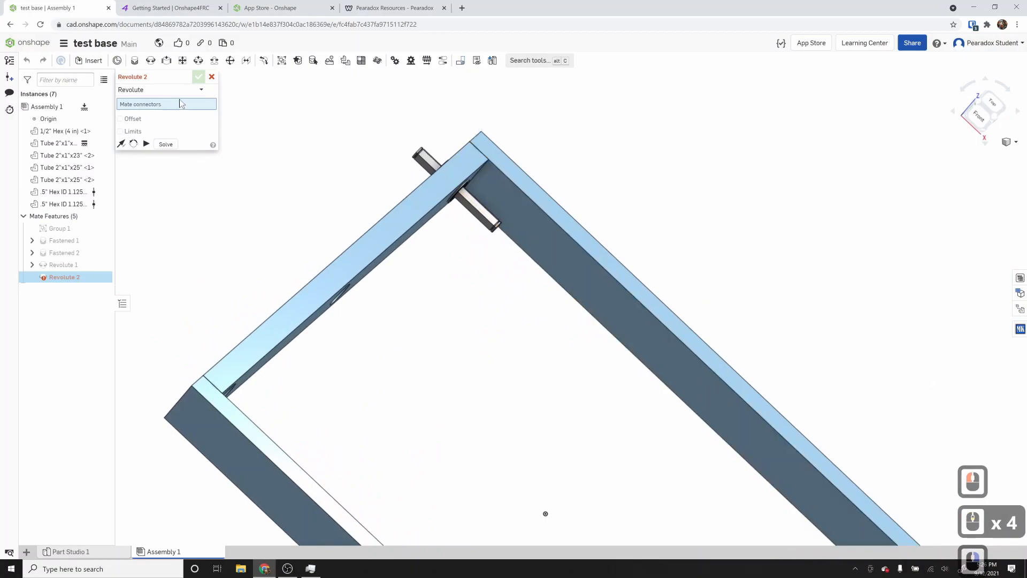
click(211, 77)
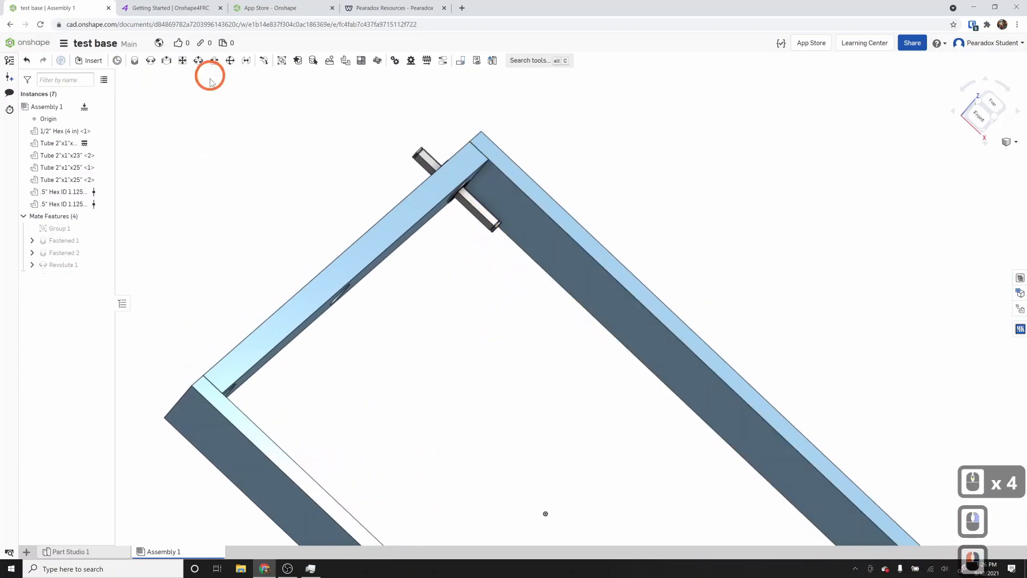
click(68, 265)
click(81, 272)
key(Delete)
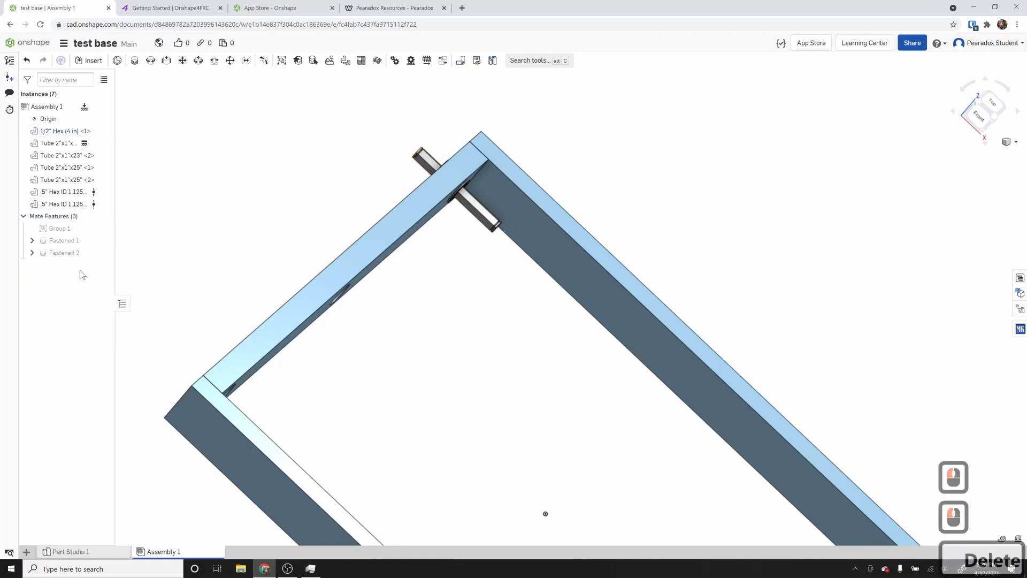
- Show the parts library again and expand its Wheels category
click(1020, 330)
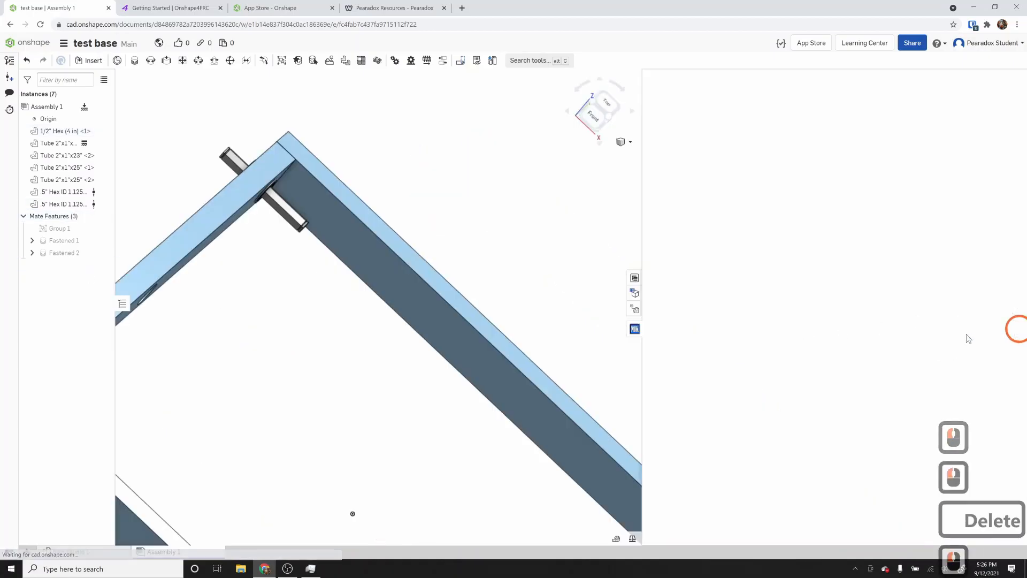
scroll(749, 356, down, 2)
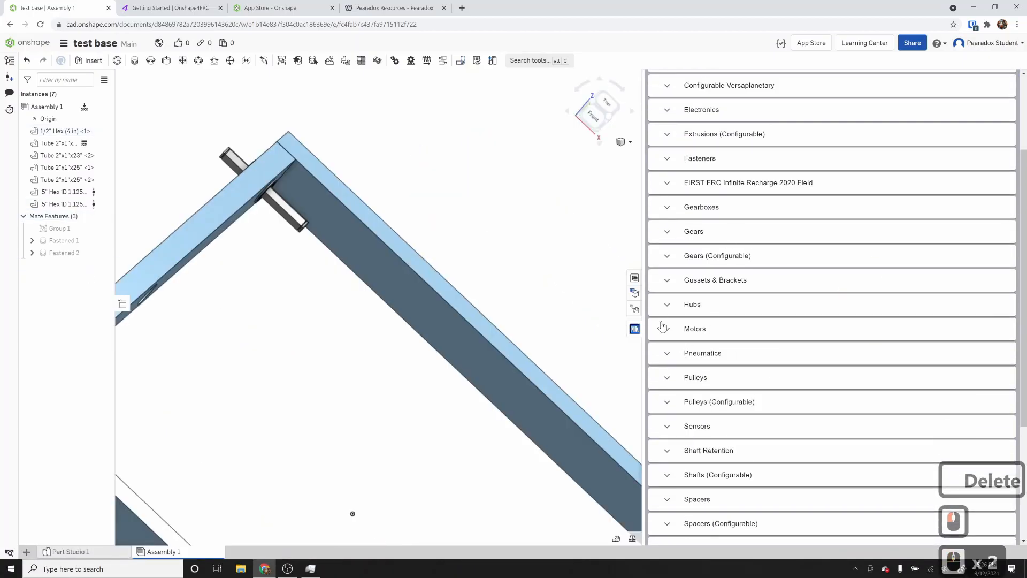
scroll(754, 433, down, 8)
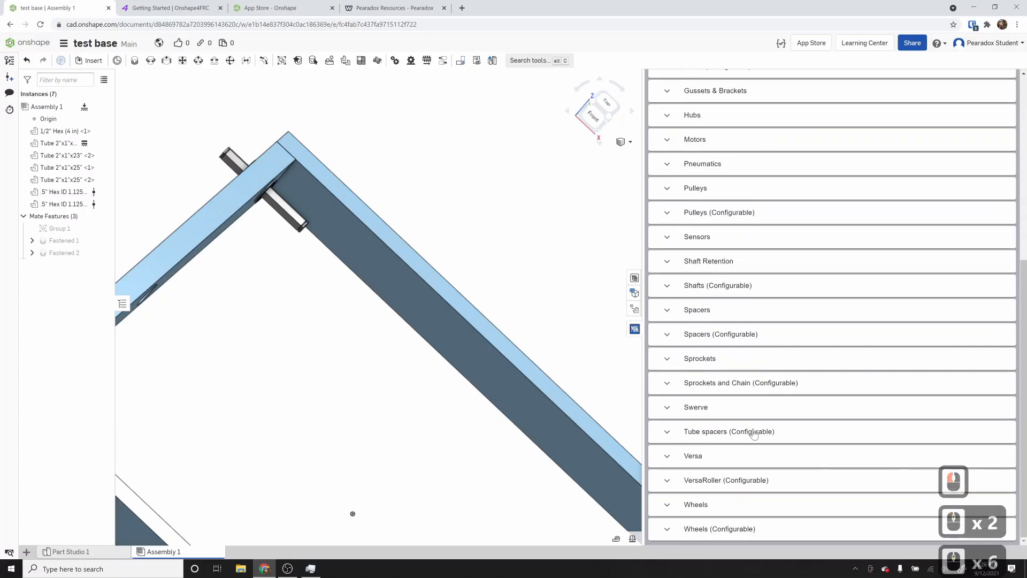
click(668, 505)
scroll(764, 413, down, 8)
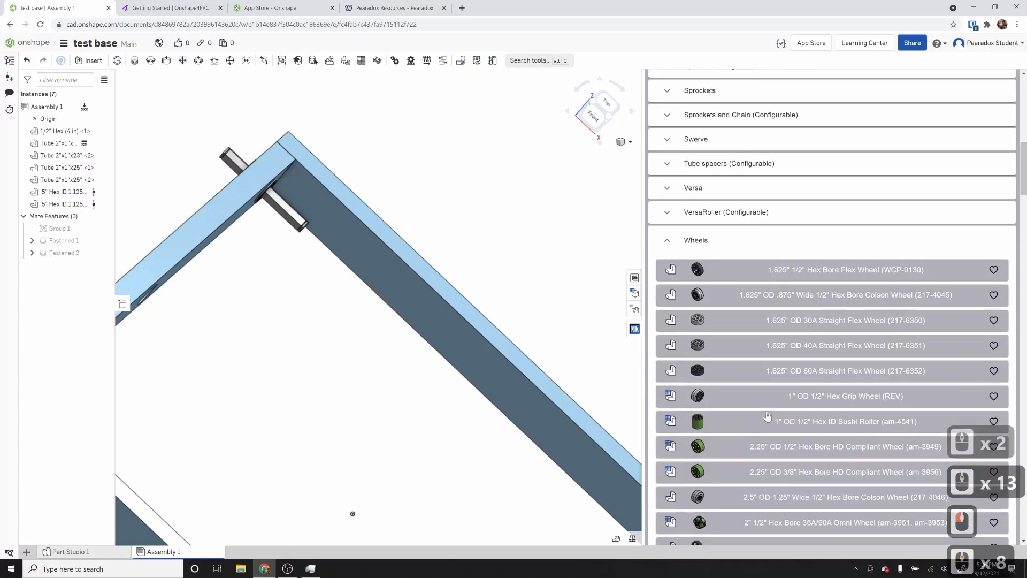
- Find the 4" OD 1.5" Wide 1/2" Hex Bore Colson Wheel (217-4052) among the wheels and insert it into the assembly
scroll(767, 415, down, 19)
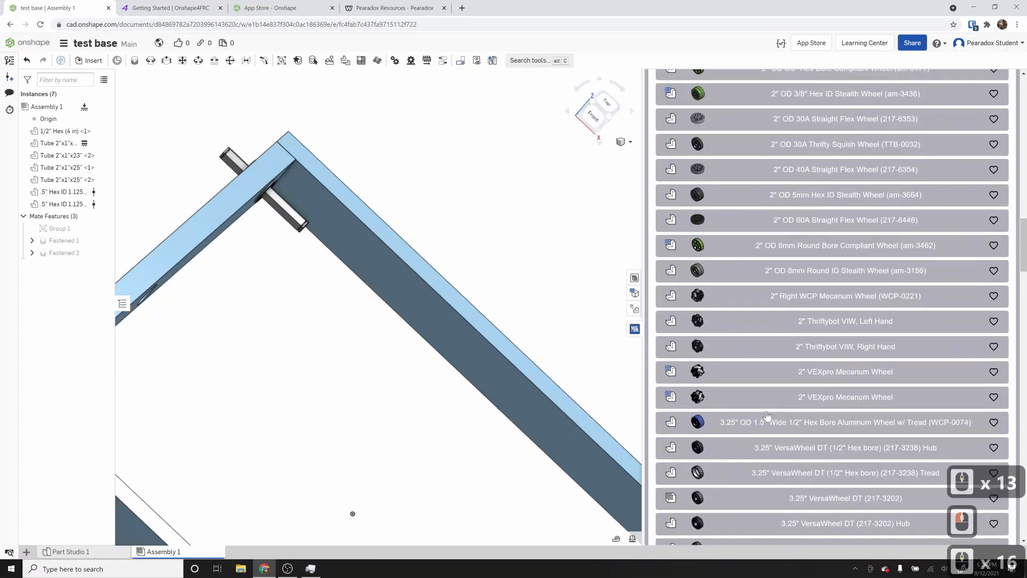
scroll(767, 416, down, 6)
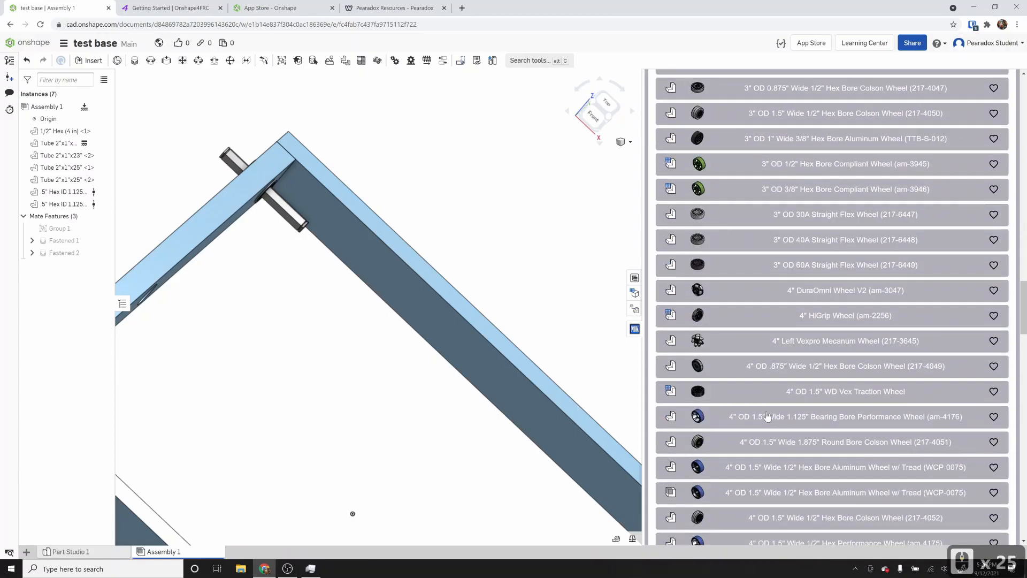
scroll(767, 416, down, 2)
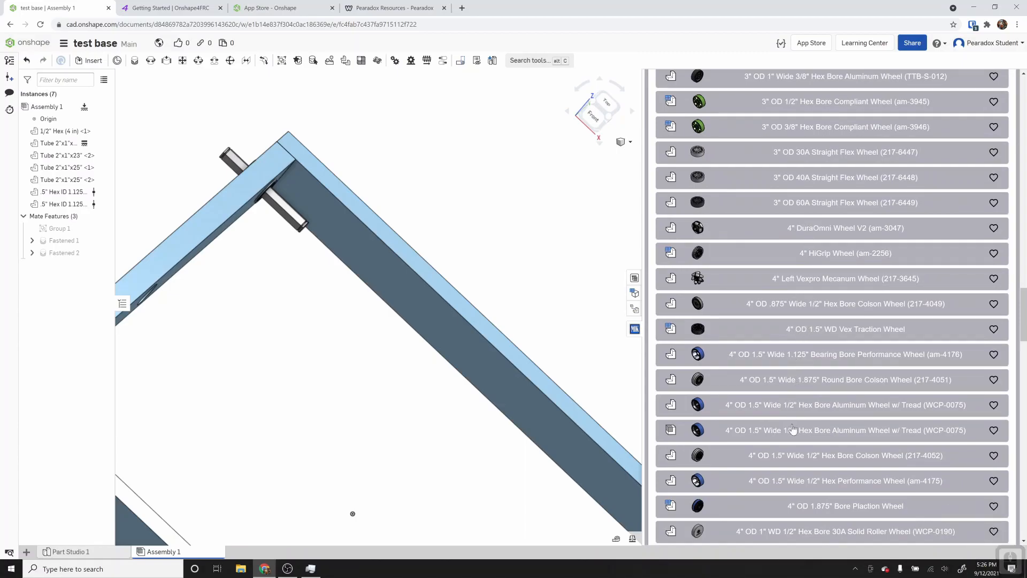
scroll(805, 508, down, 3)
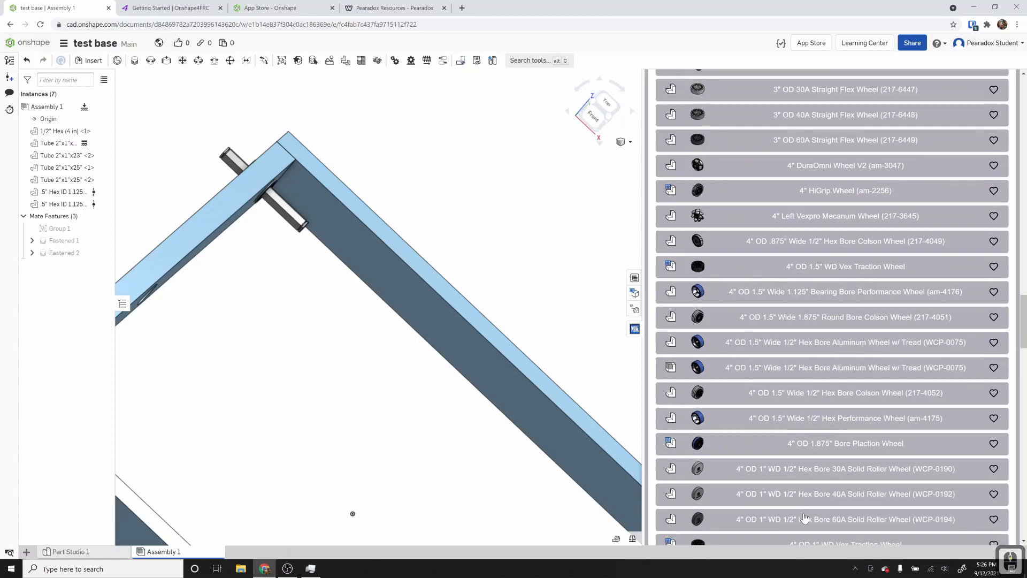
scroll(805, 516, down, 1)
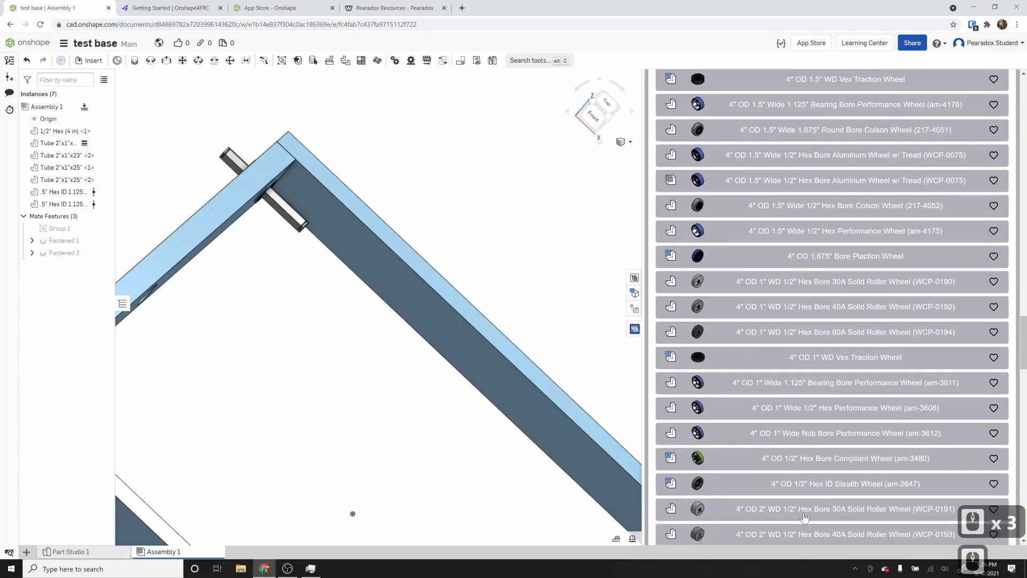
scroll(804, 517, down, 2)
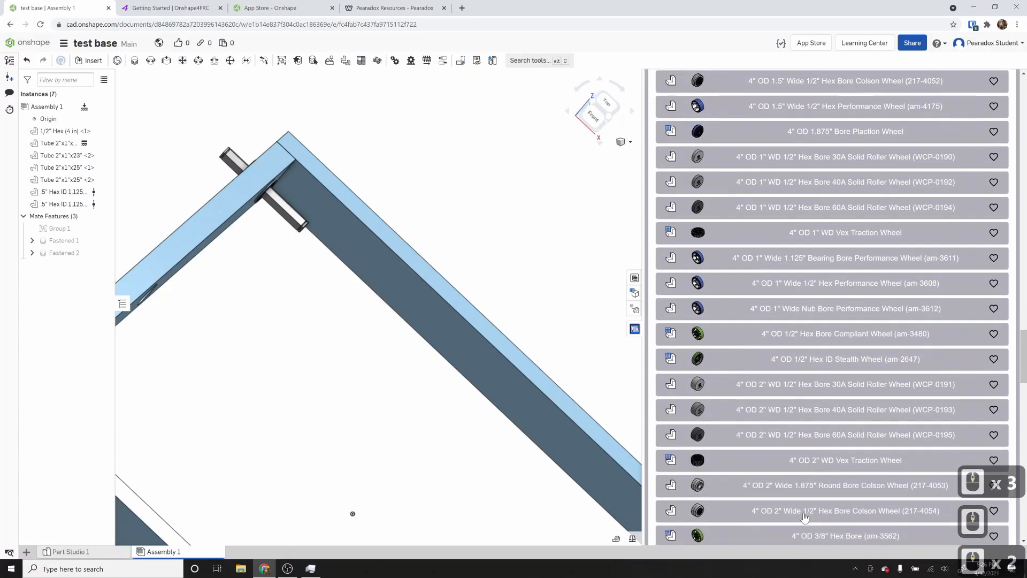
scroll(805, 517, down, 2)
scroll(805, 517, down, 1)
scroll(804, 516, down, 2)
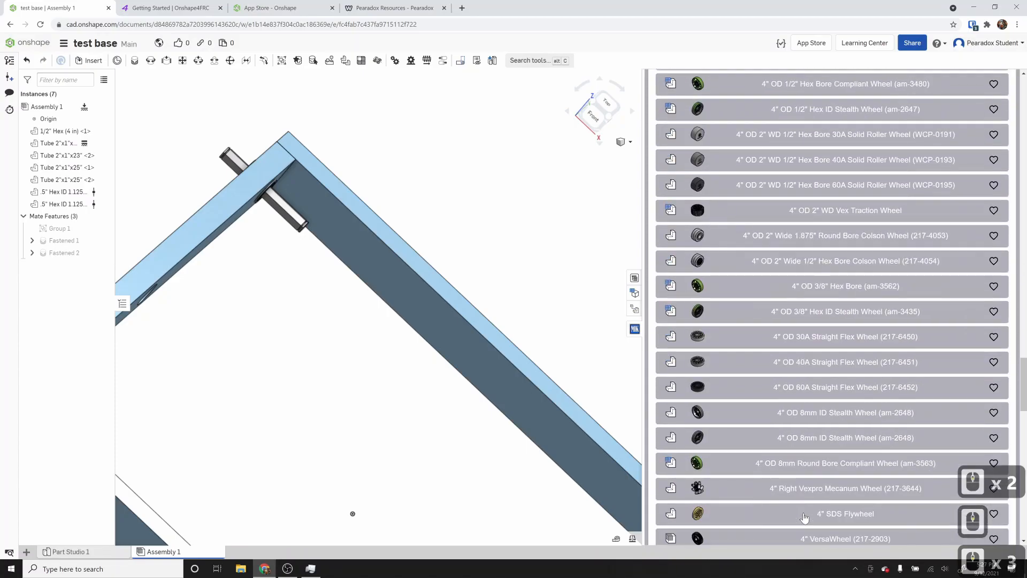
scroll(804, 516, down, 1)
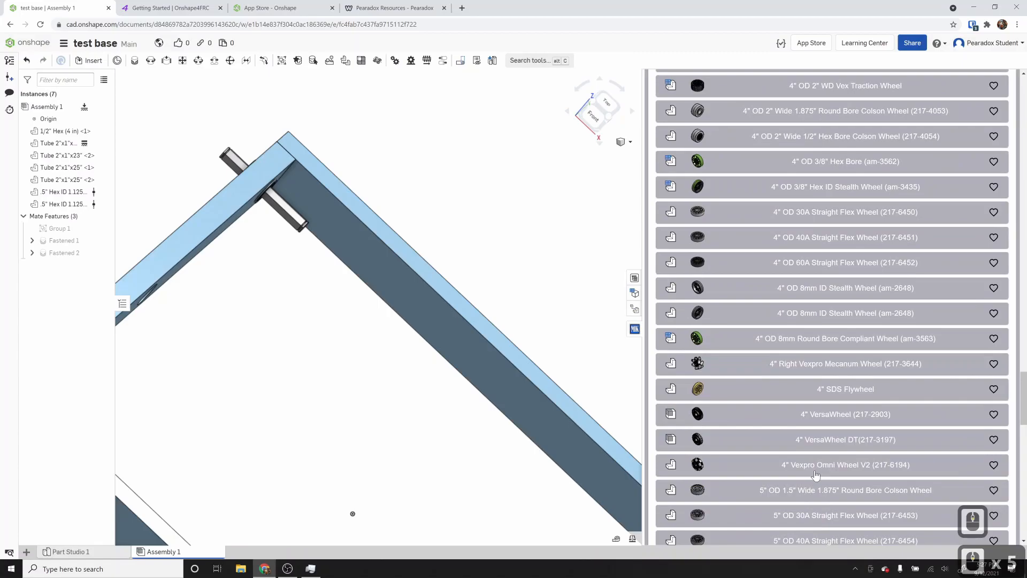
scroll(807, 478, up, 1)
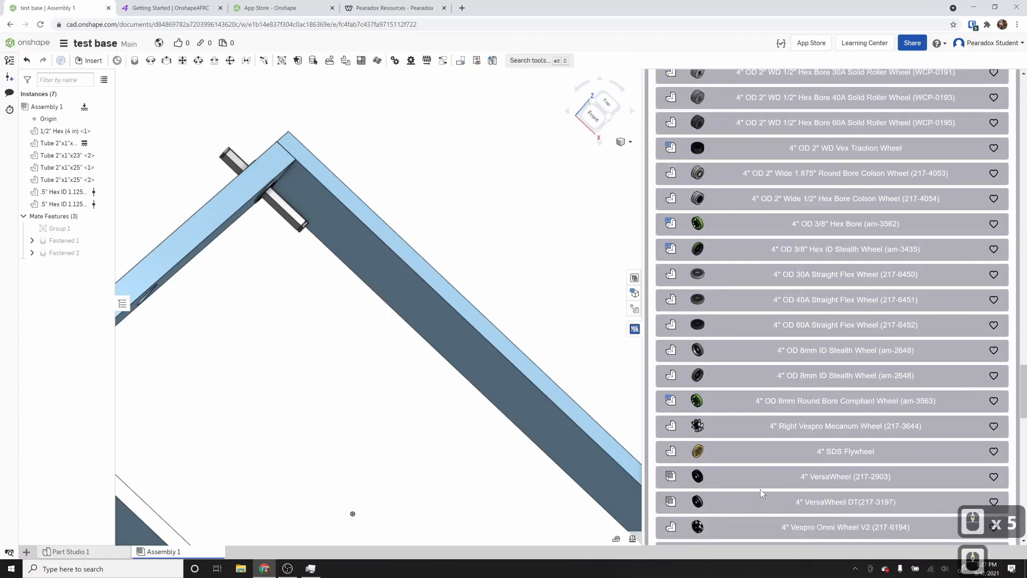
scroll(761, 356, up, 1)
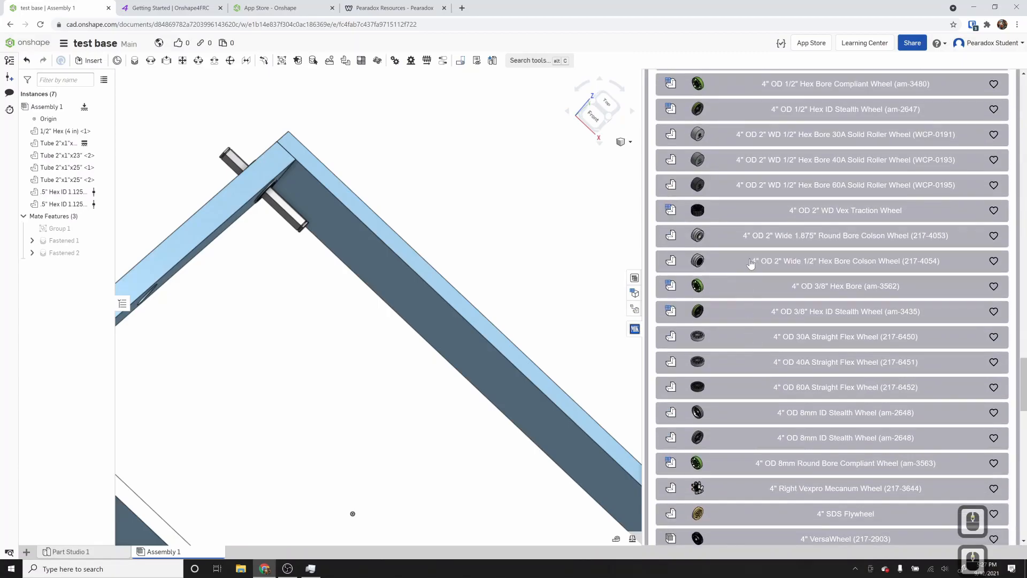
scroll(757, 266, up, 1)
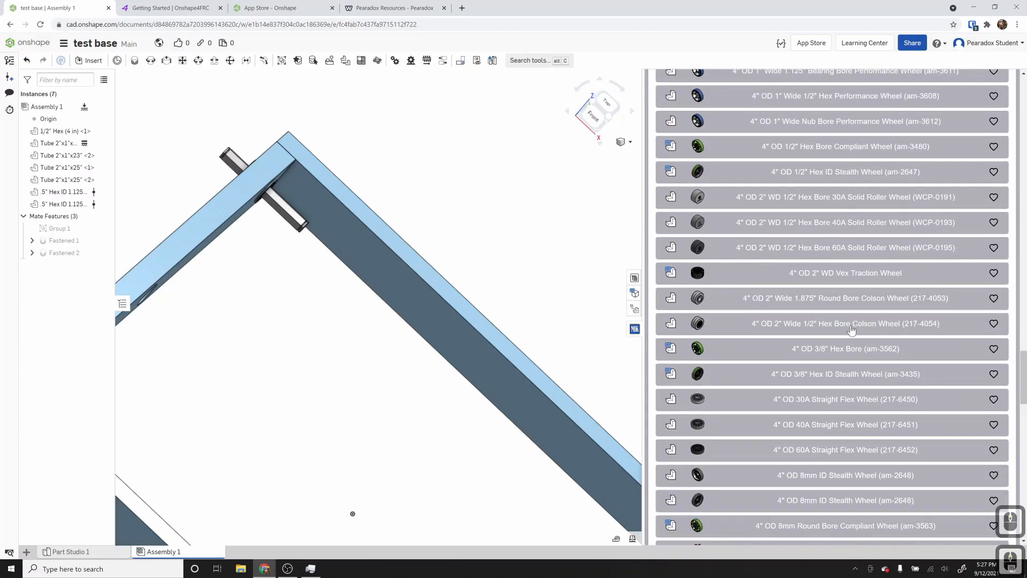
scroll(851, 329, up, 2)
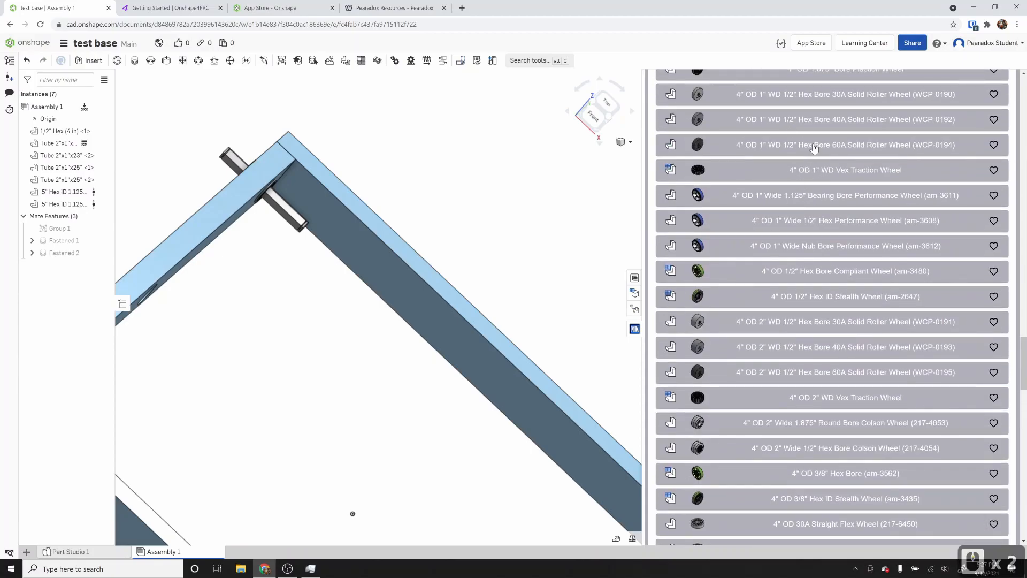
scroll(814, 148, up, 2)
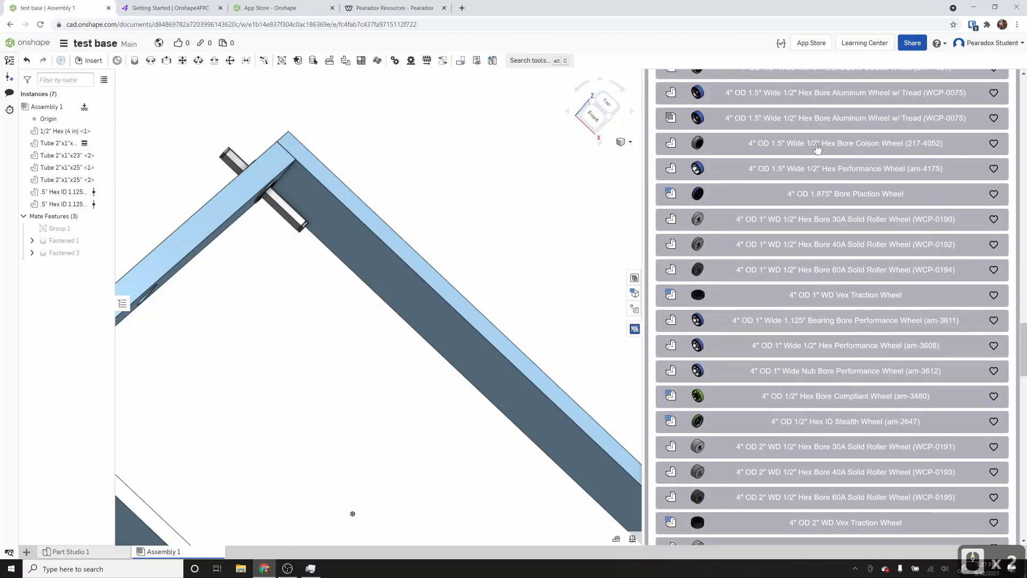
click(817, 148)
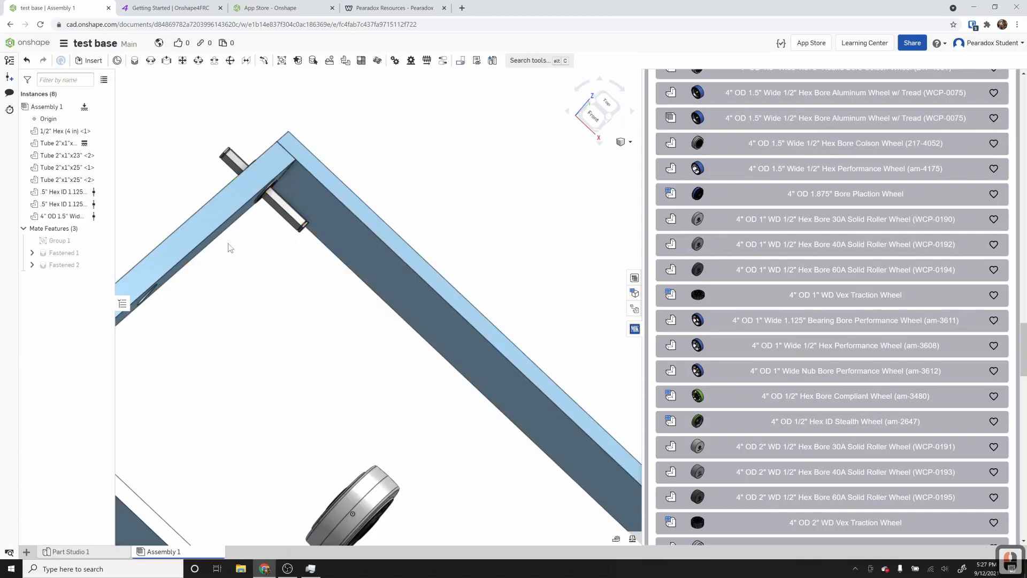
- Examine the inserted Colson wheel's hub and hex bore from both sides
scroll(274, 328, down, 2)
right_drag(383, 435, 305, 424)
scroll(306, 439, up, 6)
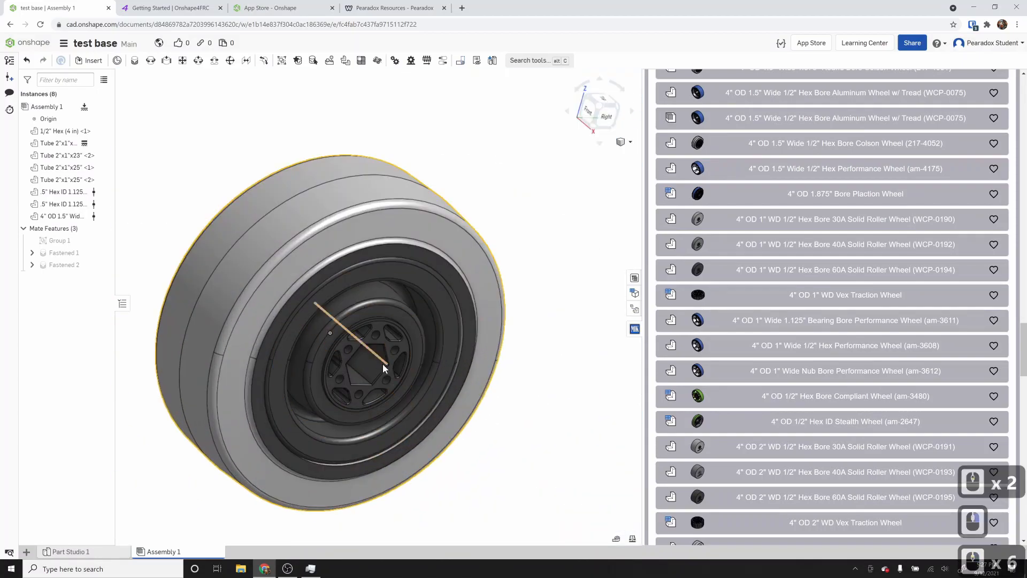
right_drag(389, 364, 449, 399)
key(Escape)
scroll(446, 396, down, 4)
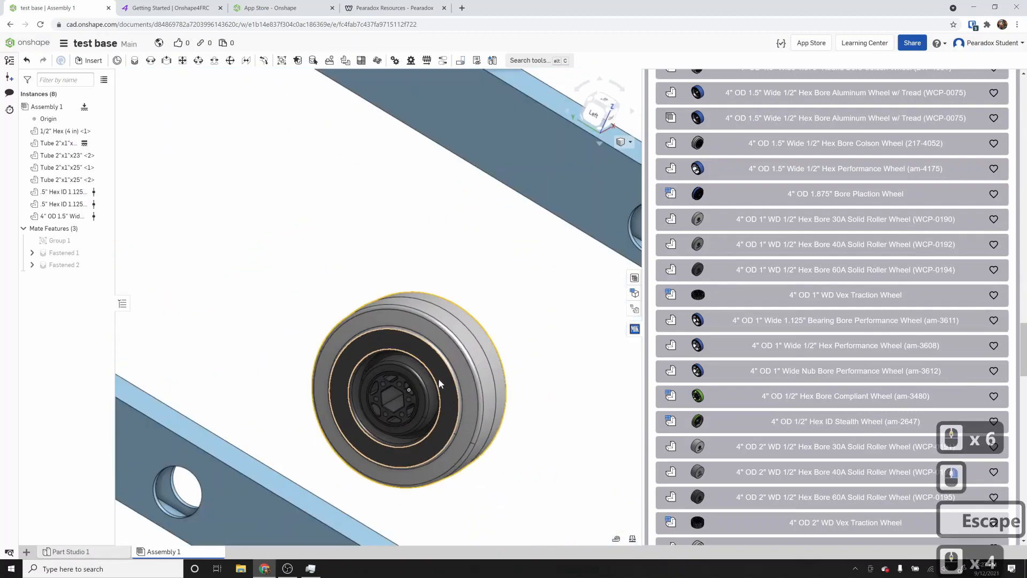
- Start a Fastened mate and pick the centre of the Colson wheel's hex bore as its first connector
click(134, 60)
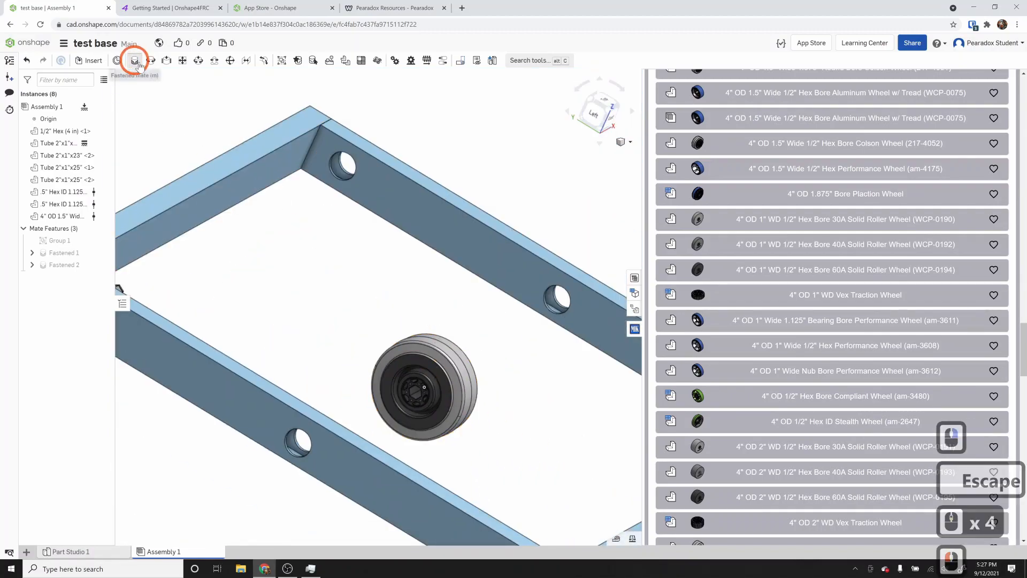
scroll(426, 409, up, 4)
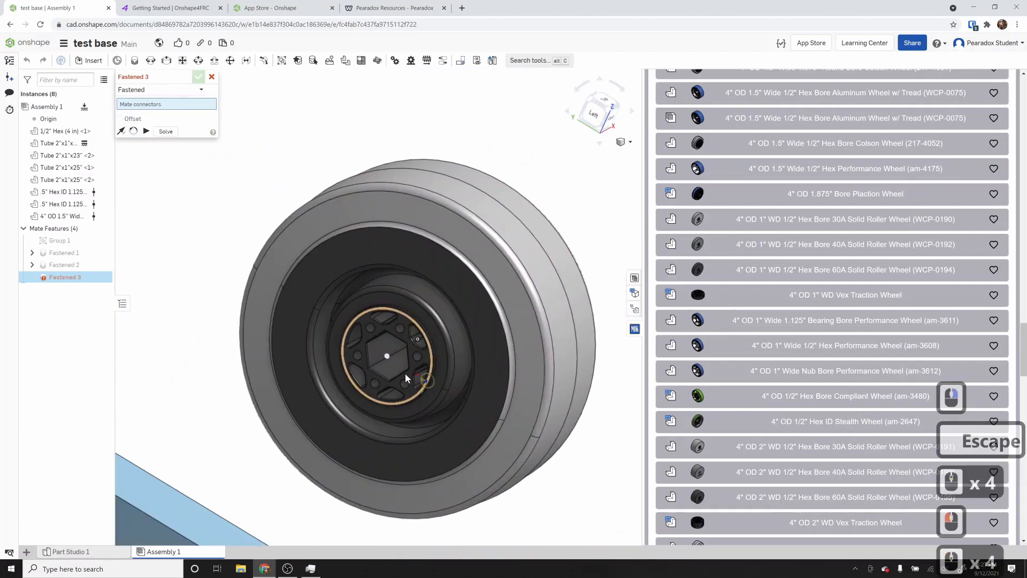
click(386, 356)
scroll(386, 359, down, 6)
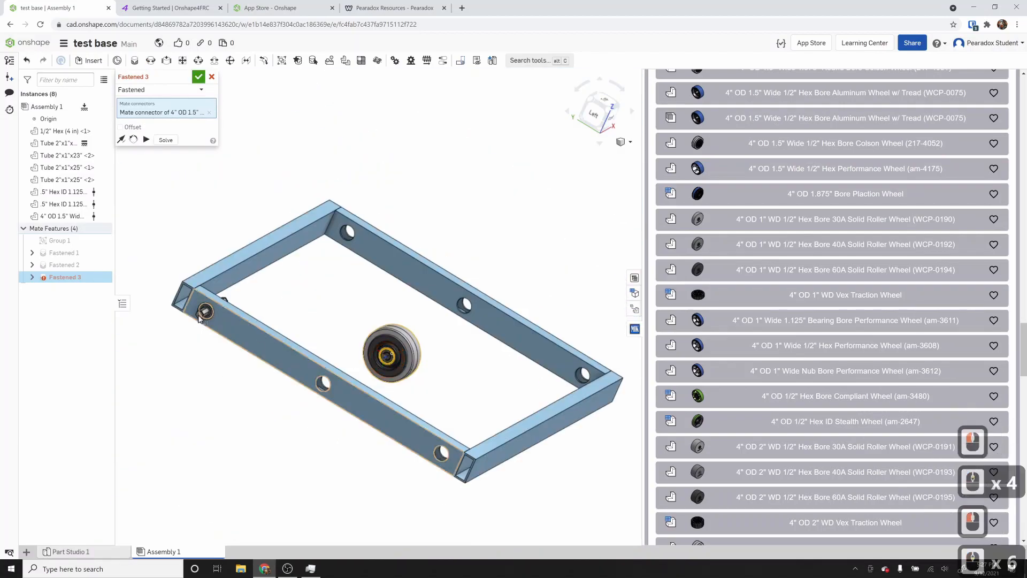
scroll(198, 314, up, 7)
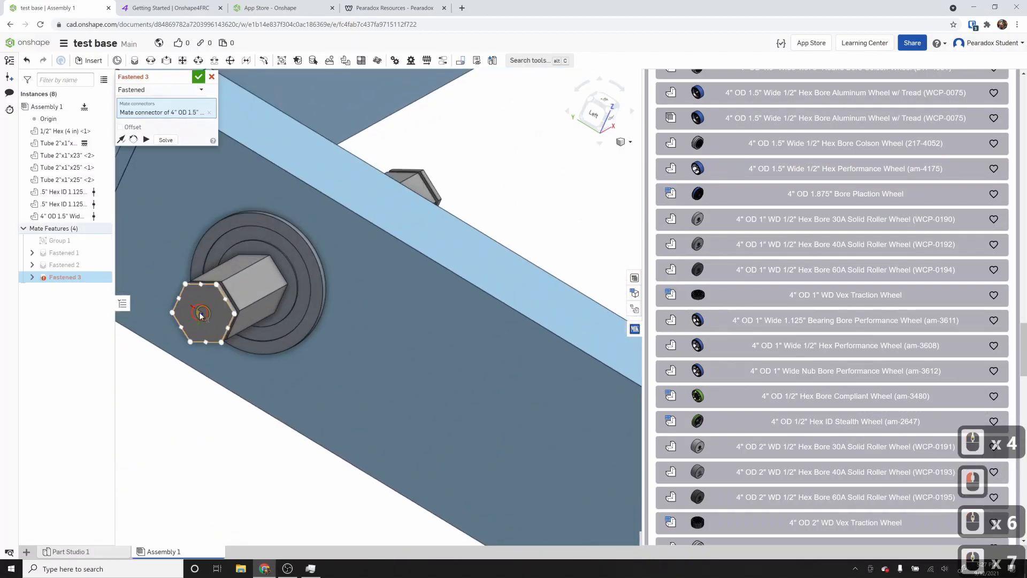
click(200, 314)
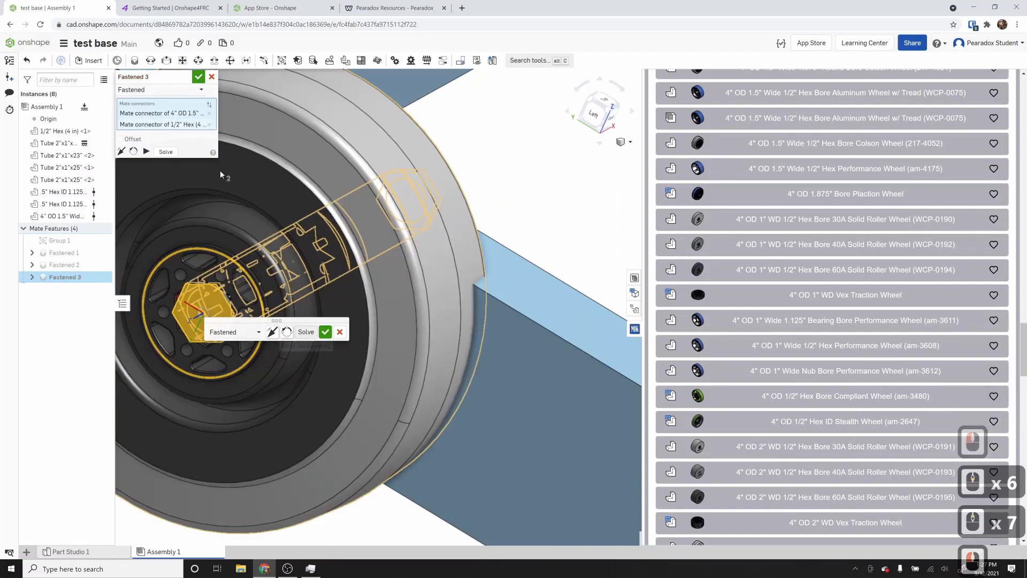
key(ctrl+z)
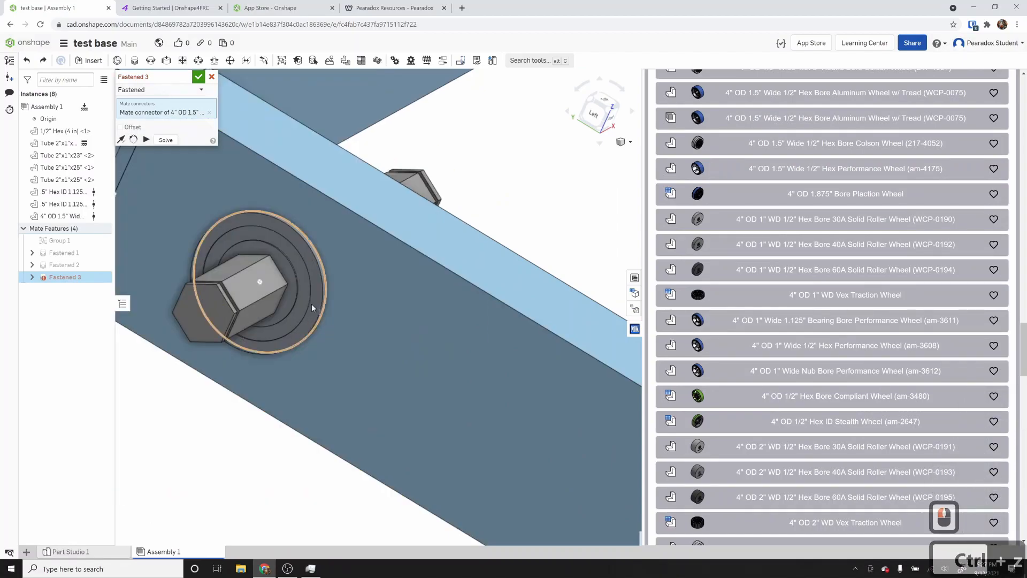
- Complete the Fastened mate by attaching the wheel to the centre of the groove near the hex shaft's outer end
scroll(235, 303, up, 4)
mouse_move(232, 301)
right_down()
mouse_move(217, 300)
mouse_move(218, 310)
right_up()
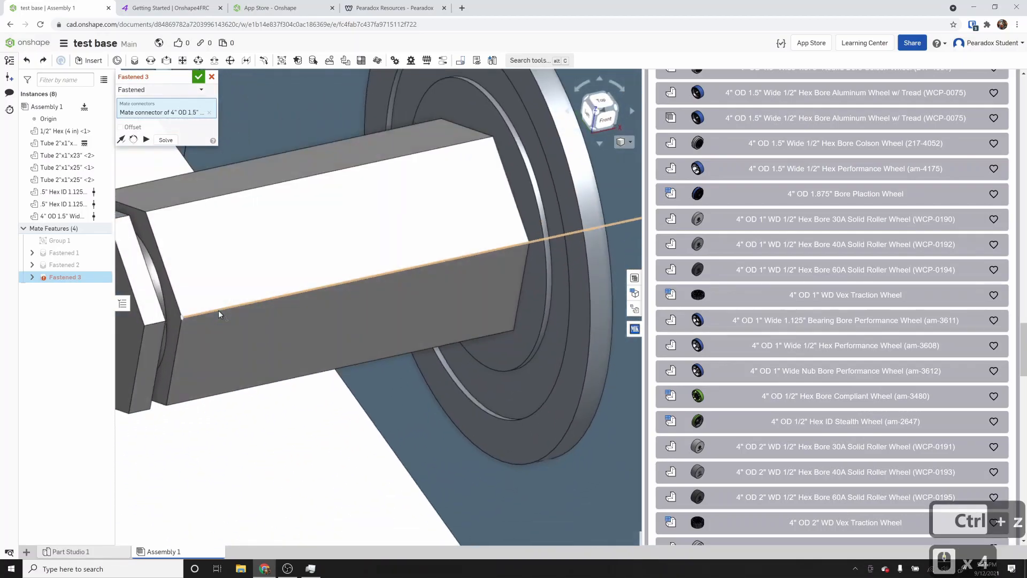
click(163, 288)
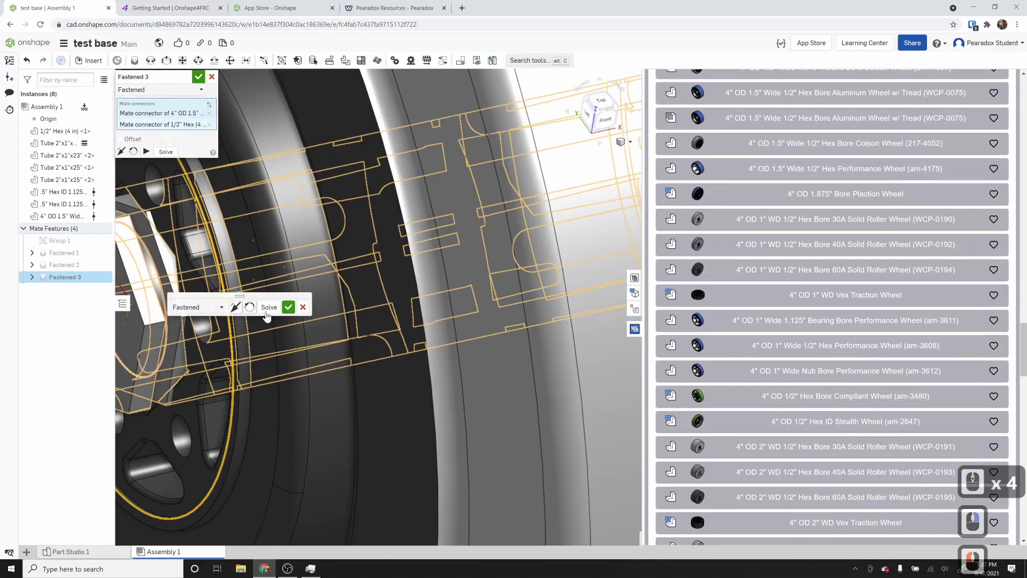
click(287, 307)
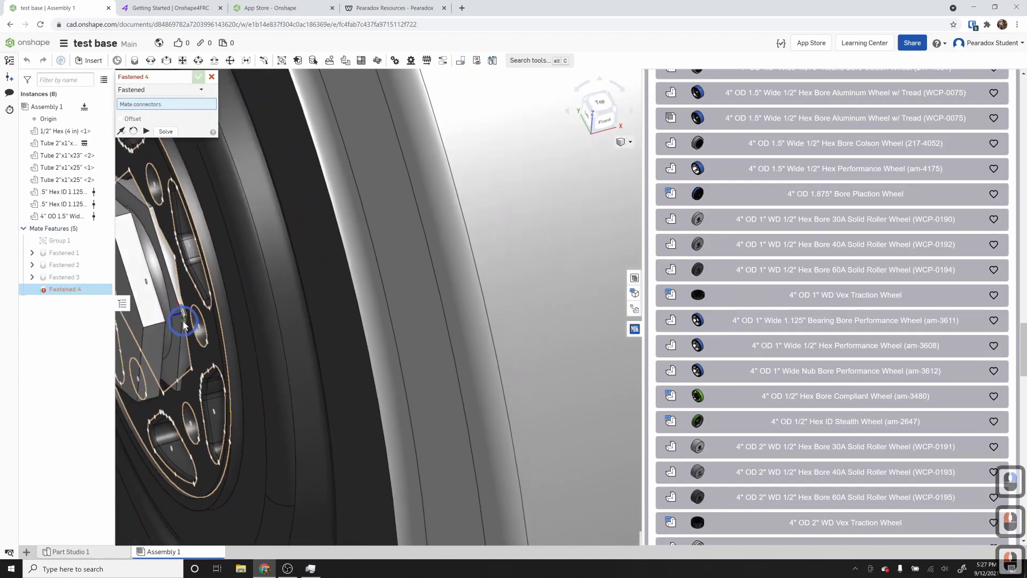
scroll(220, 319, down, 3)
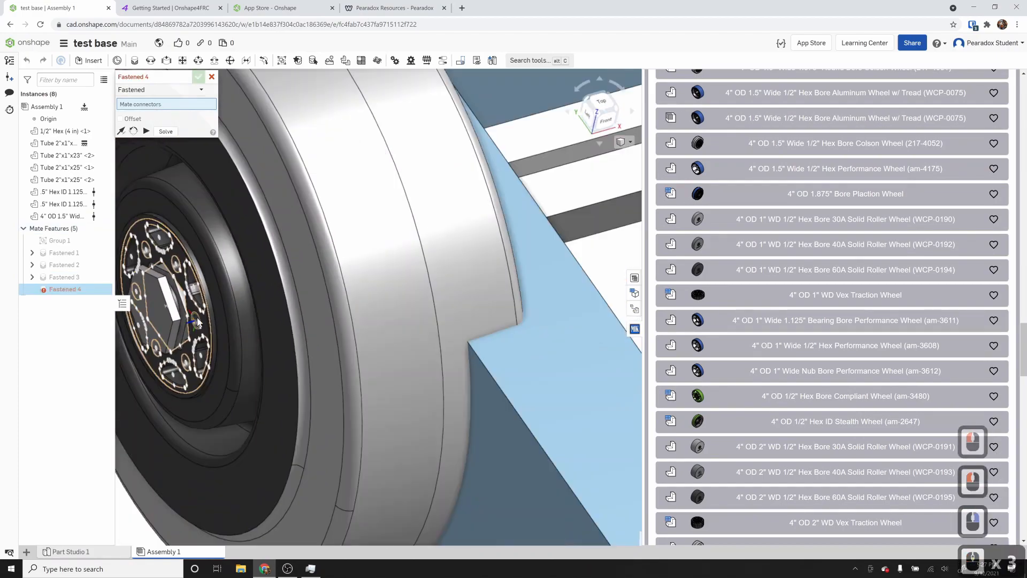
right_drag(220, 315, 164, 290)
scroll(157, 269, up, 1)
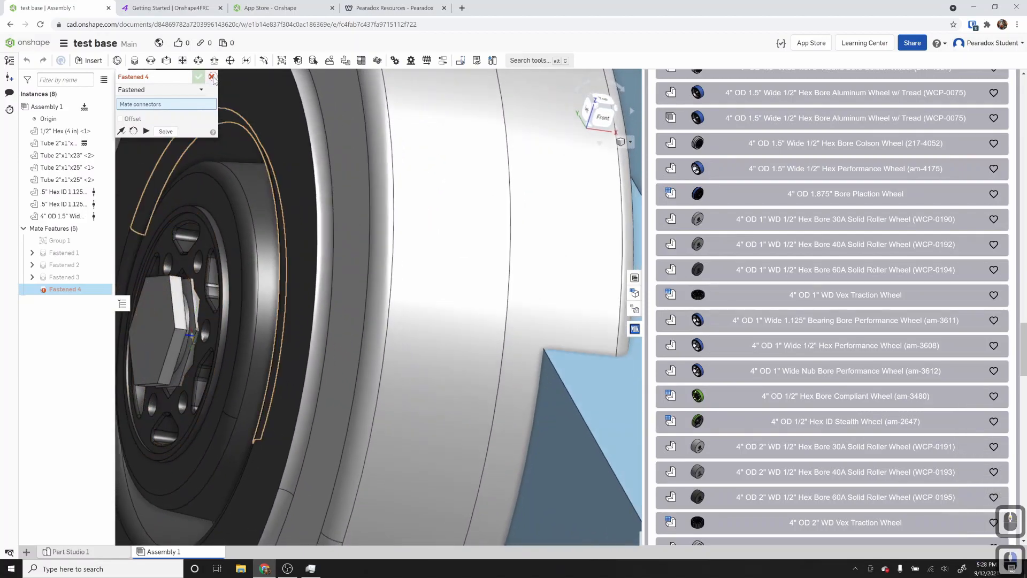
click(212, 77)
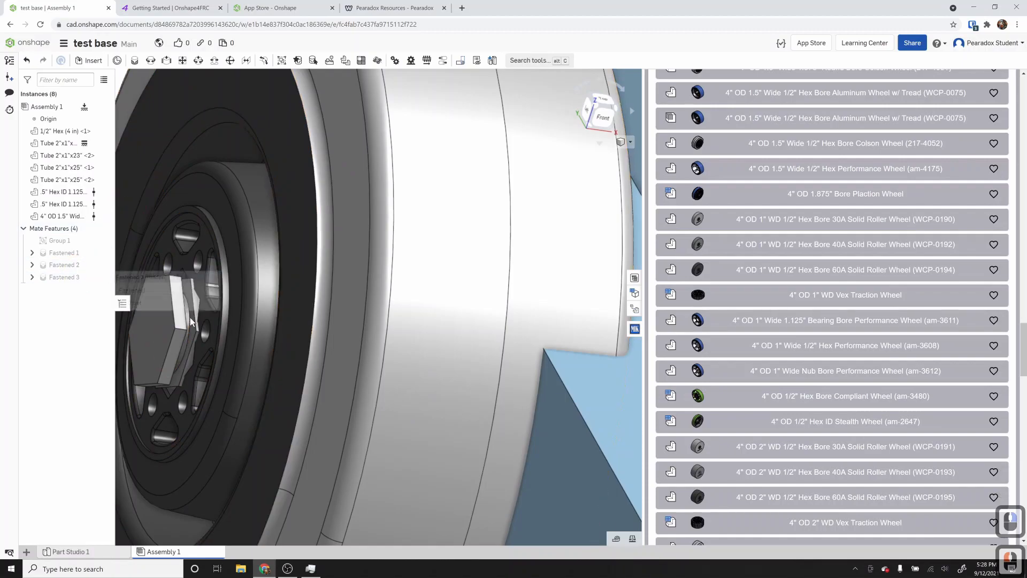
- Edit the wheel's Fastened mate to the shaft, enabling its offset with Z at -0.1 in
click(32, 277)
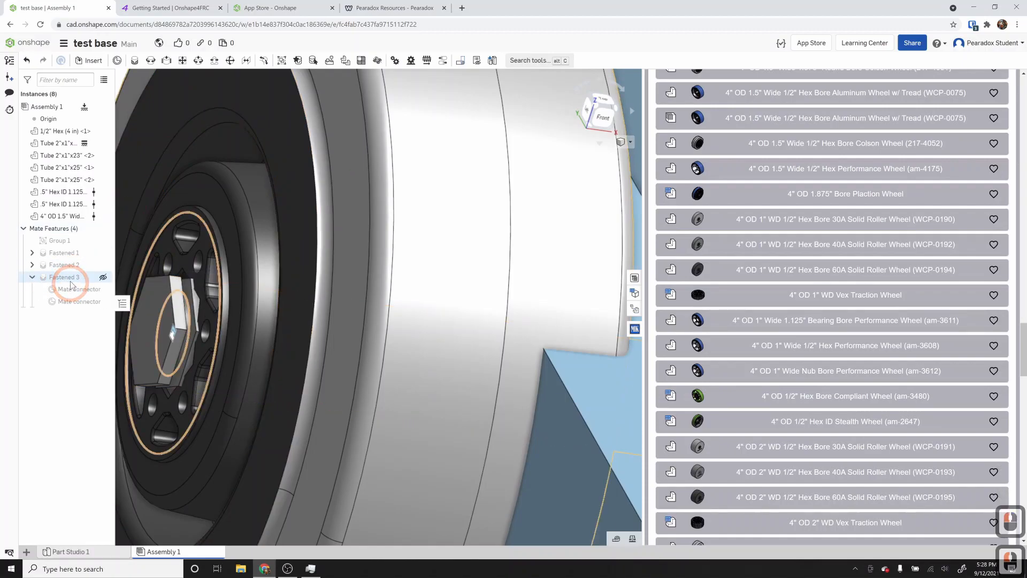
click(67, 277)
double_click(66, 277)
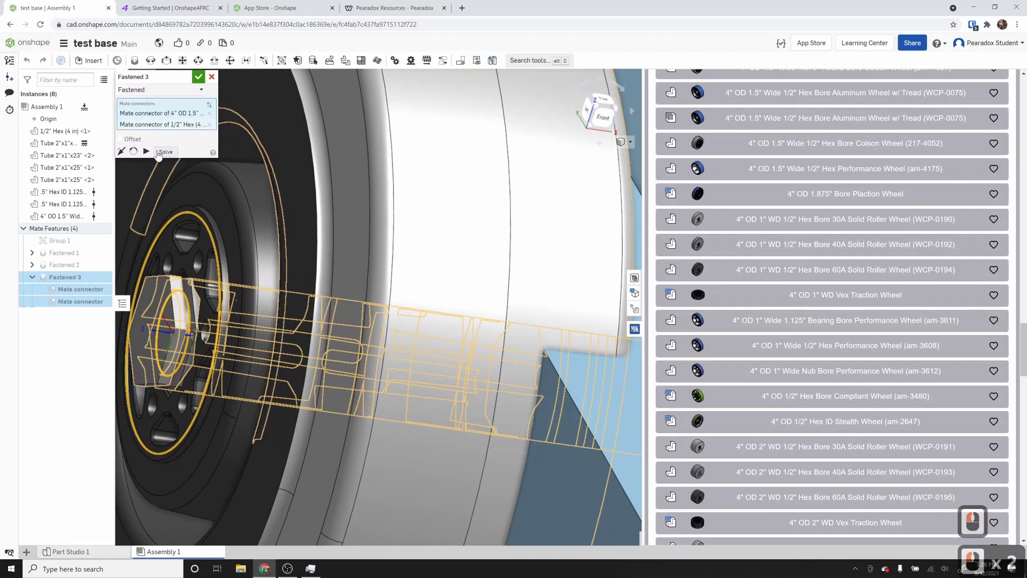
click(129, 139)
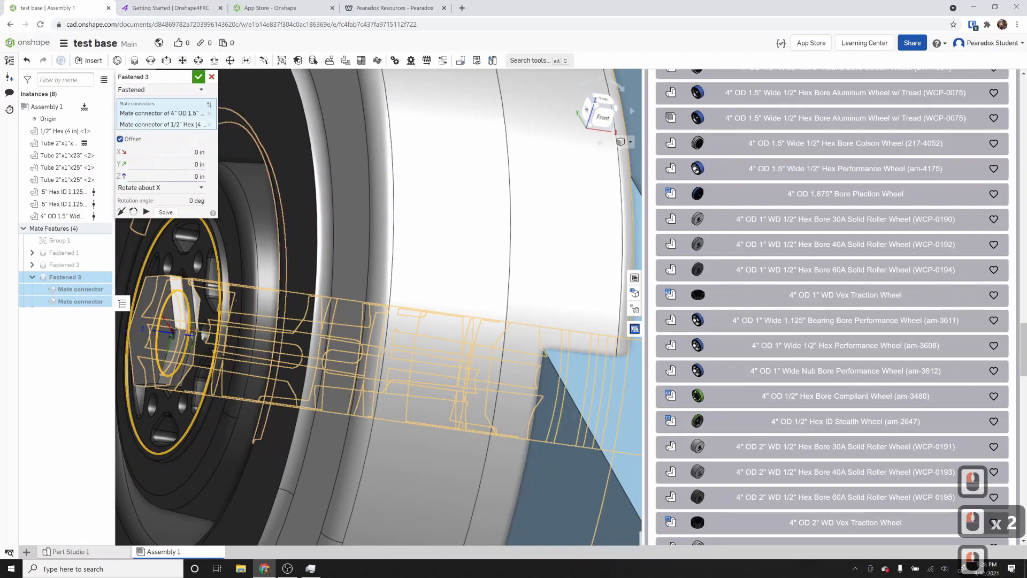
click(166, 176)
text(.1)
key(Return)
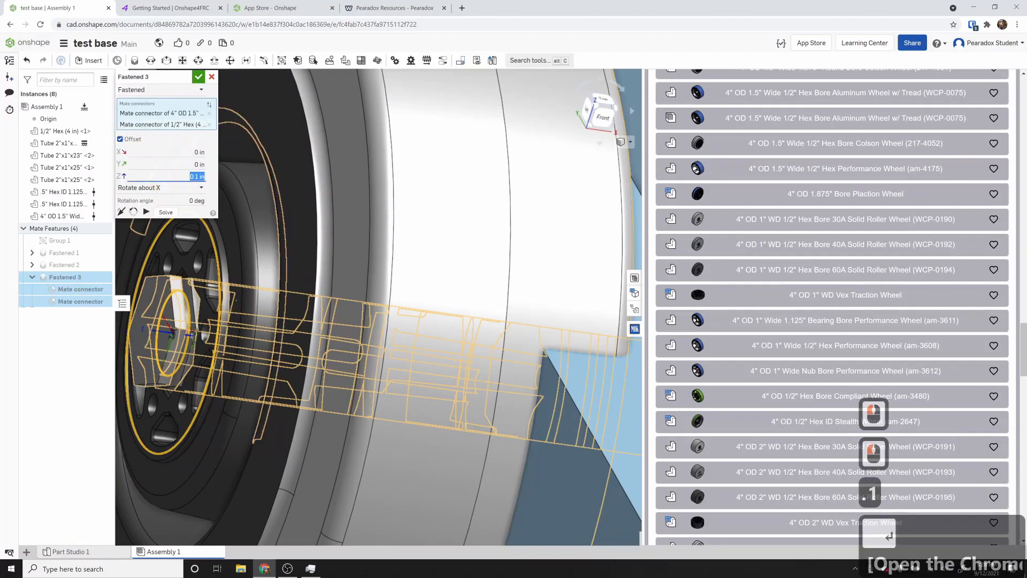
click(167, 177)
text(-)
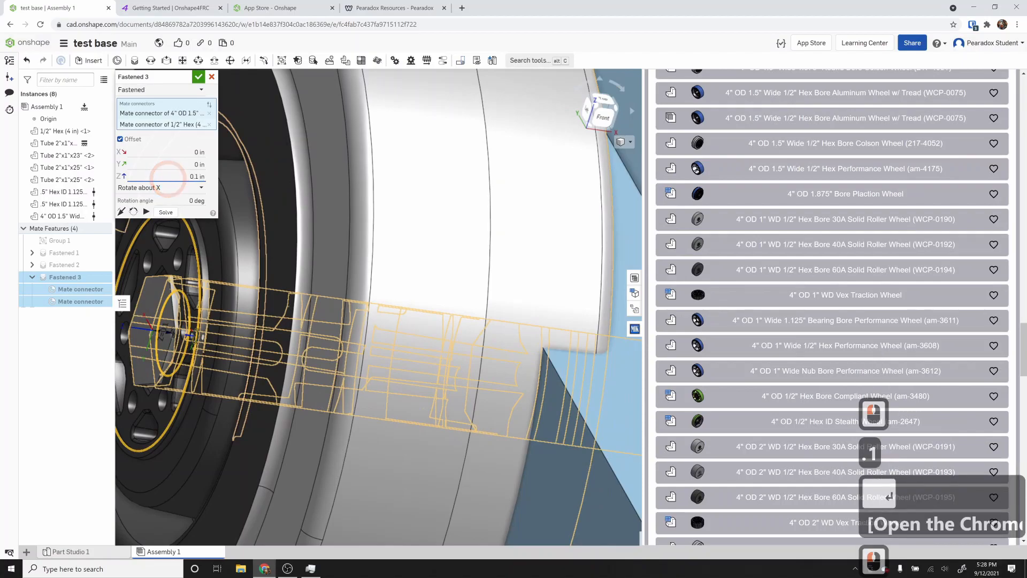
key(Return)
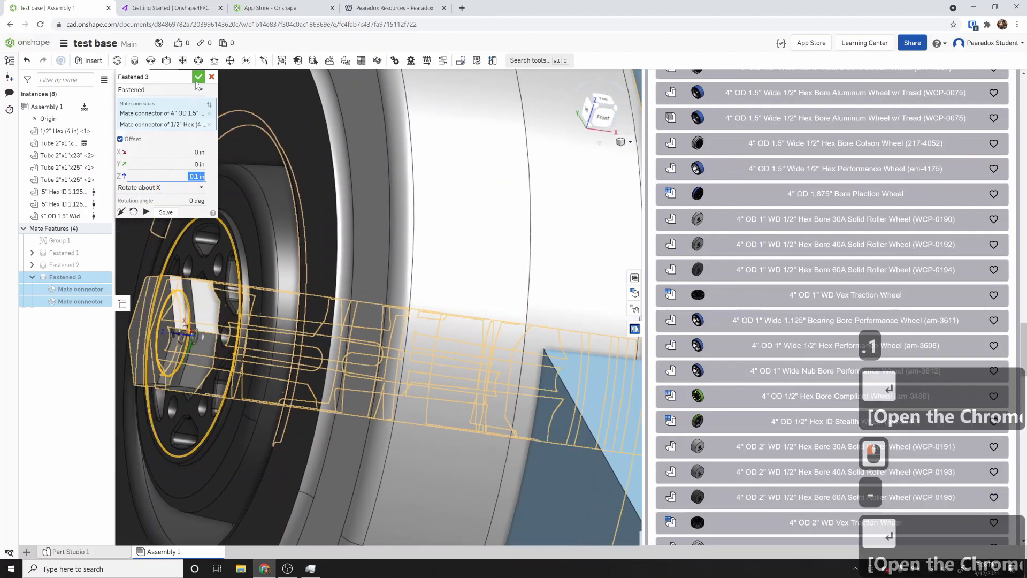
click(198, 77)
- Slide the hex shaft and attached wheel outward so the wheel sits clear of the frame tube
scroll(195, 286, up, 5)
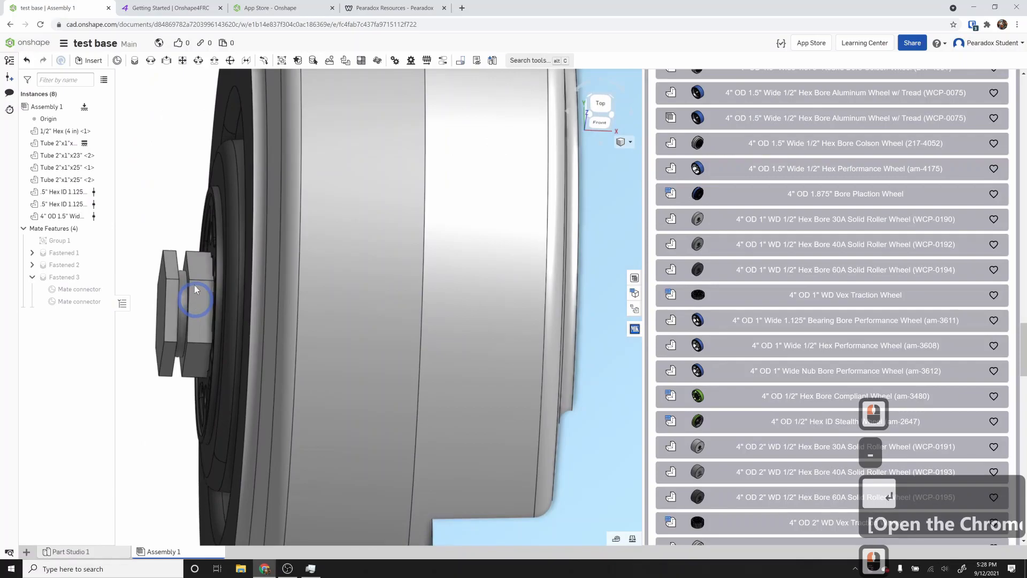
scroll(181, 284, down, 3)
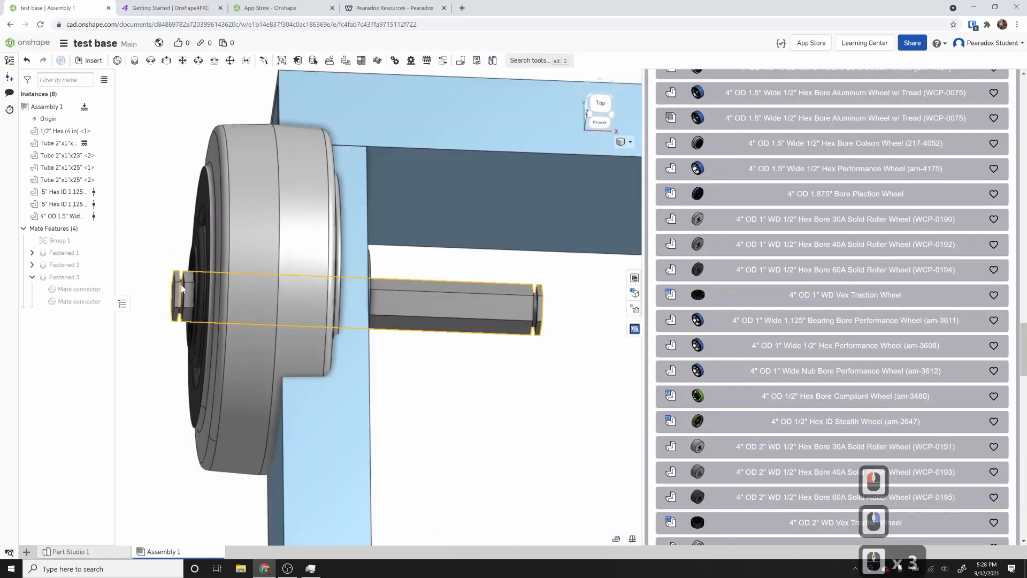
key(Escape)
drag(448, 303, 300, 297)
scroll(316, 303, down, 4)
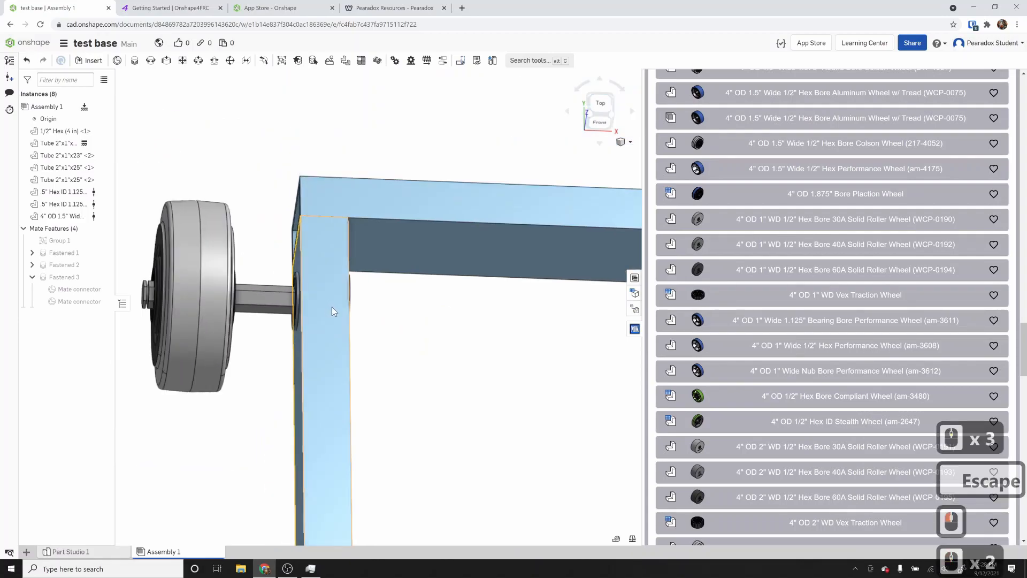
right_drag(345, 324, 363, 340)
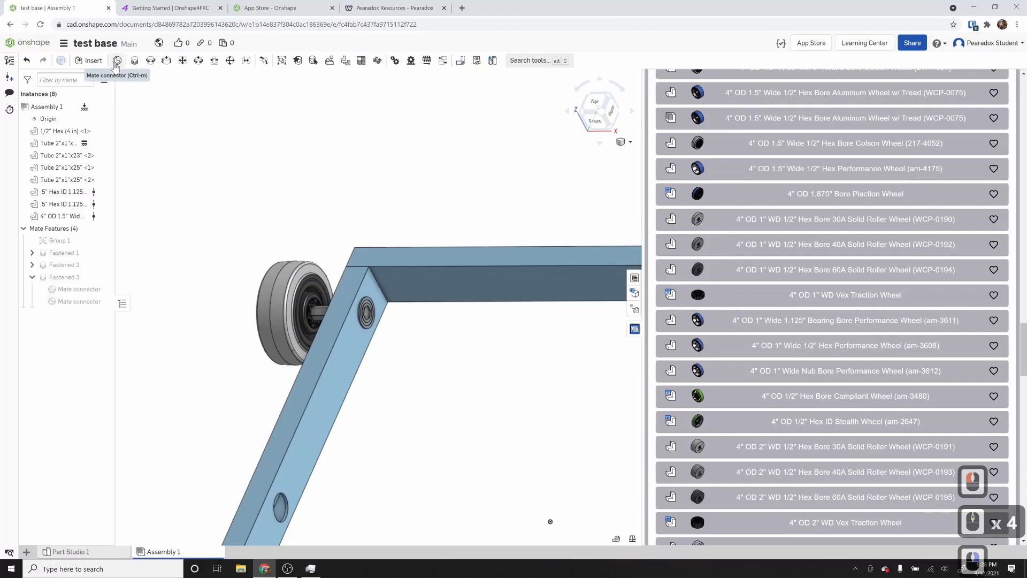
- Add a Revolute mate between the hex shaft's outer groove and the hex bore centre of the wheel-side flanged bearing
click(152, 61)
right_drag(378, 335, 399, 347)
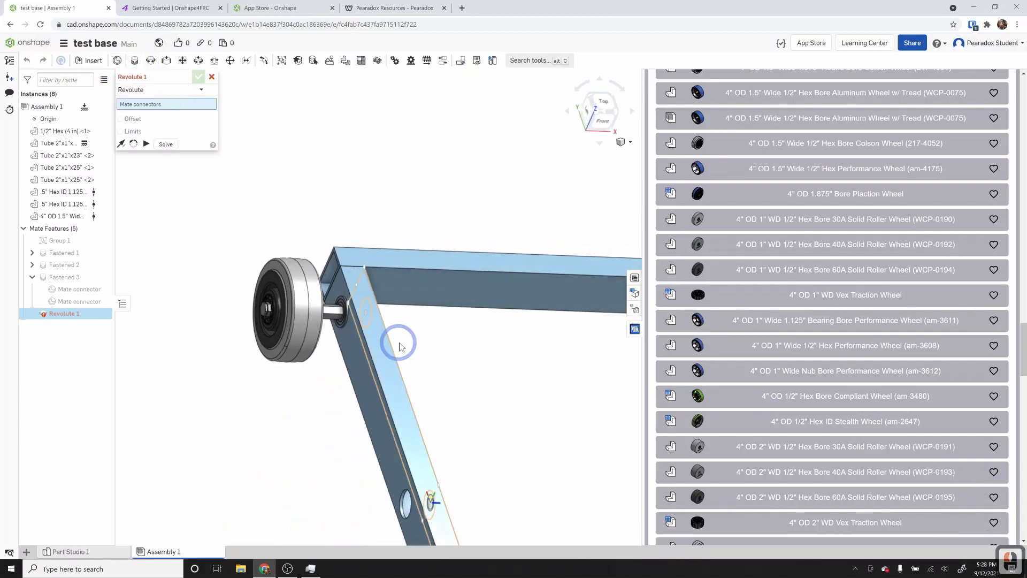
scroll(269, 313, up, 4)
scroll(282, 323, up, 3)
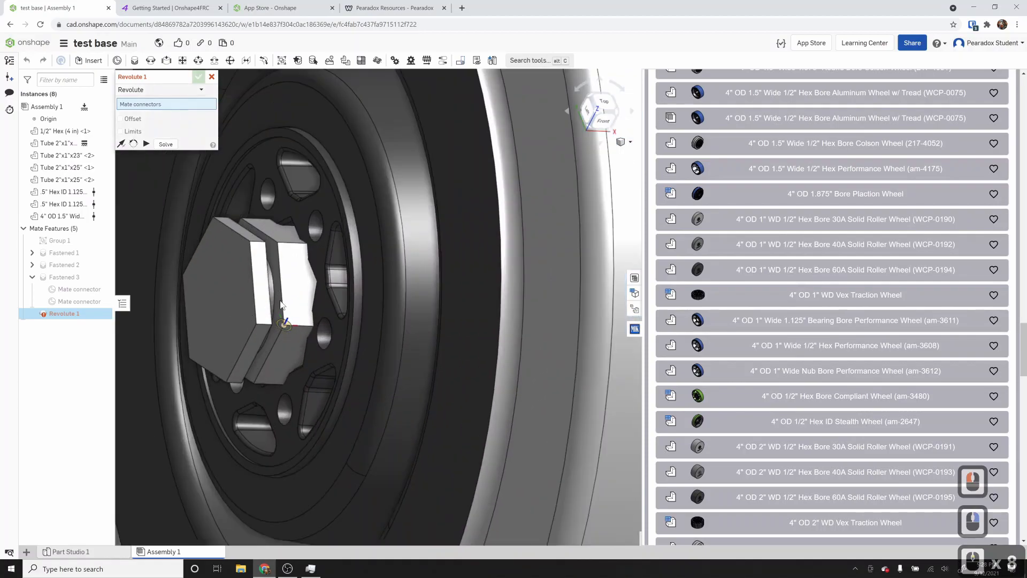
click(277, 298)
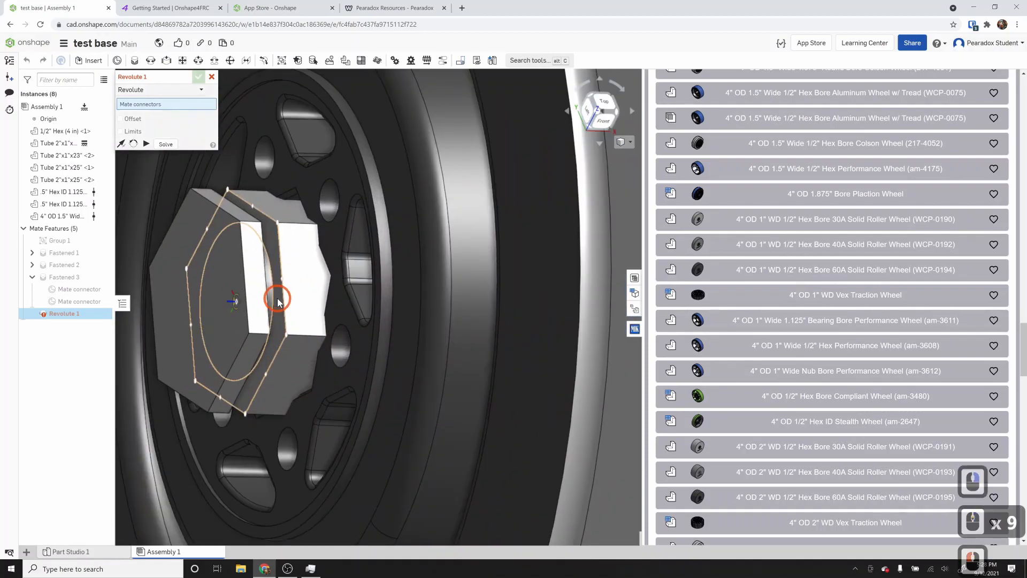
scroll(277, 297, down, 9)
scroll(450, 302, up, 2)
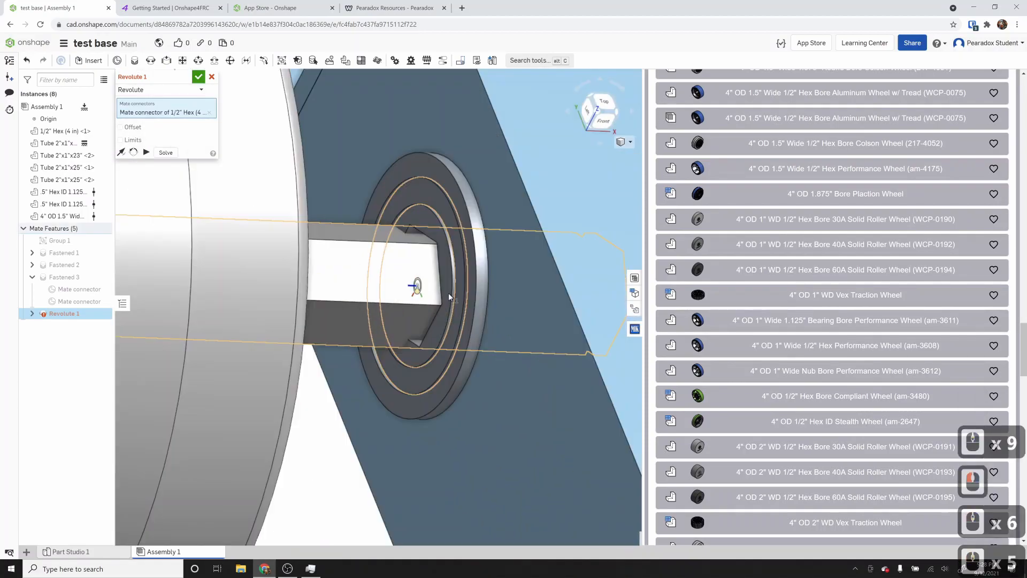
click(404, 284)
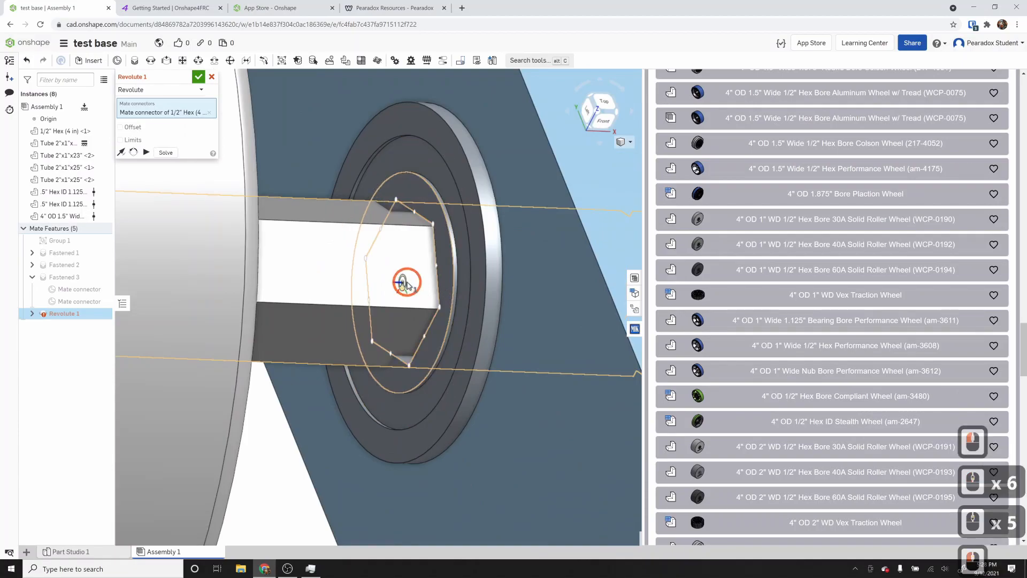
scroll(483, 305, down, 2)
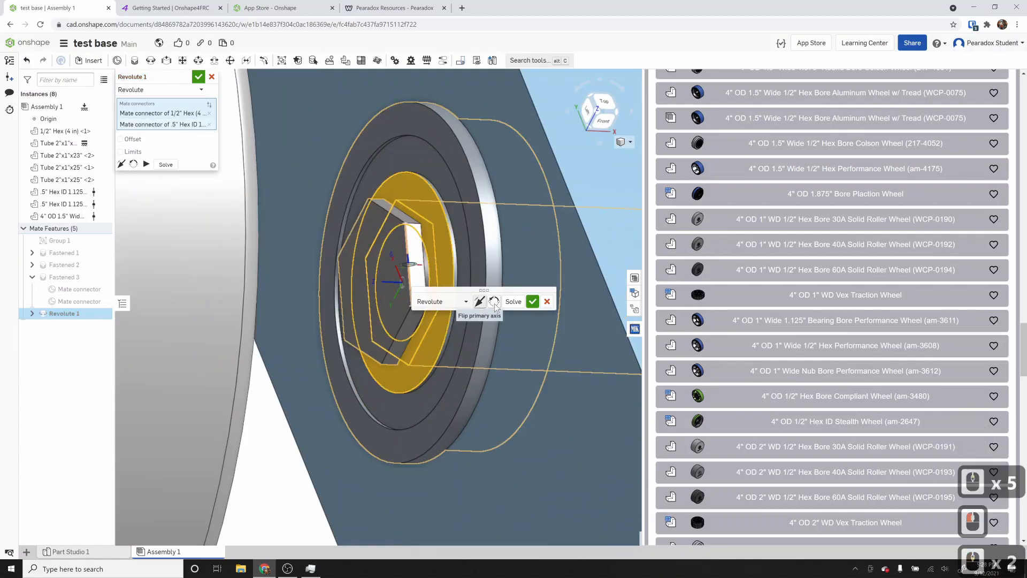
- Offset the shaft's Revolute mate by 1.75 in along Z, flip its primary axis and accept the mate
click(124, 140)
click(170, 150)
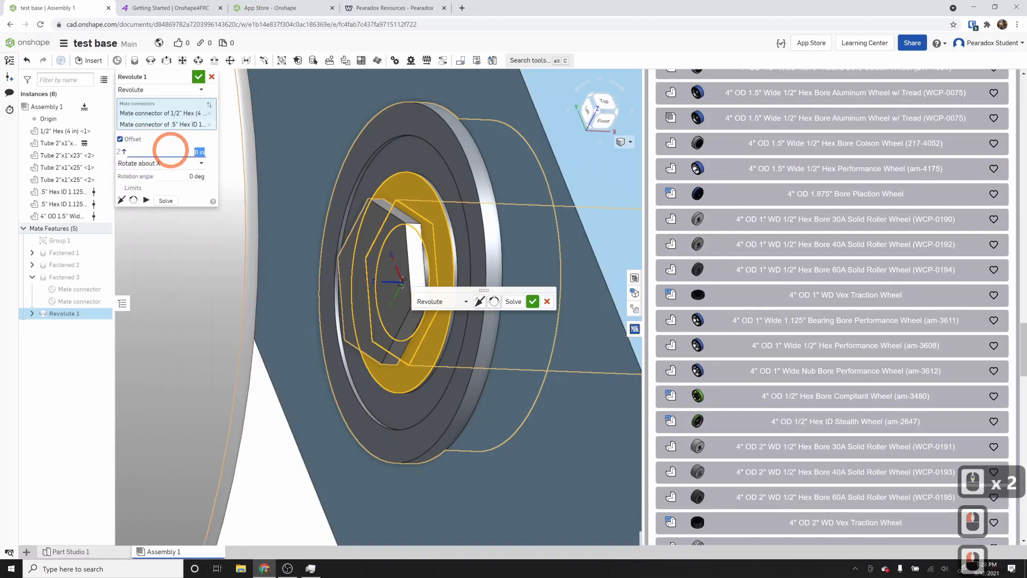
text(1.75)
key(Return)
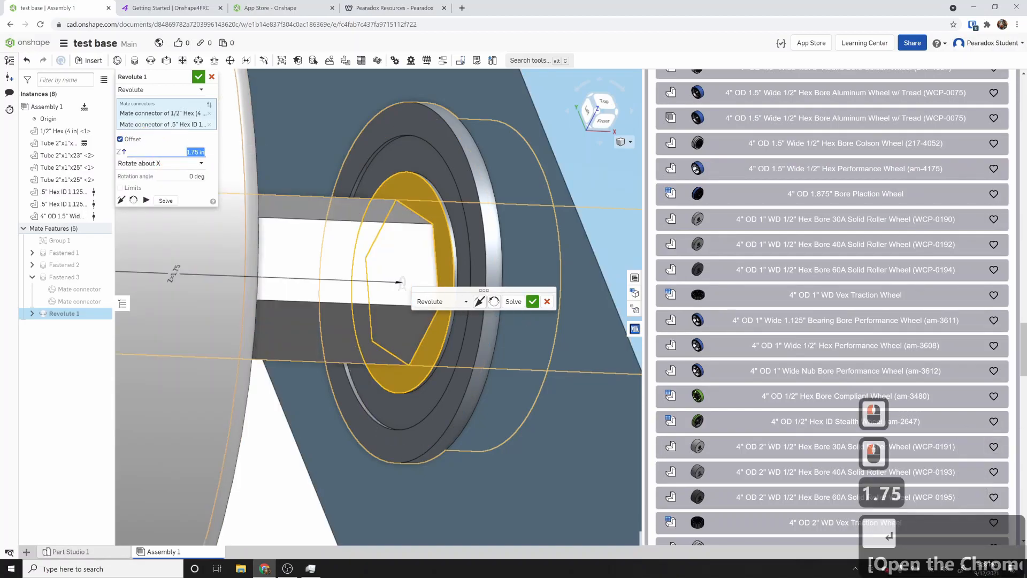
click(479, 301)
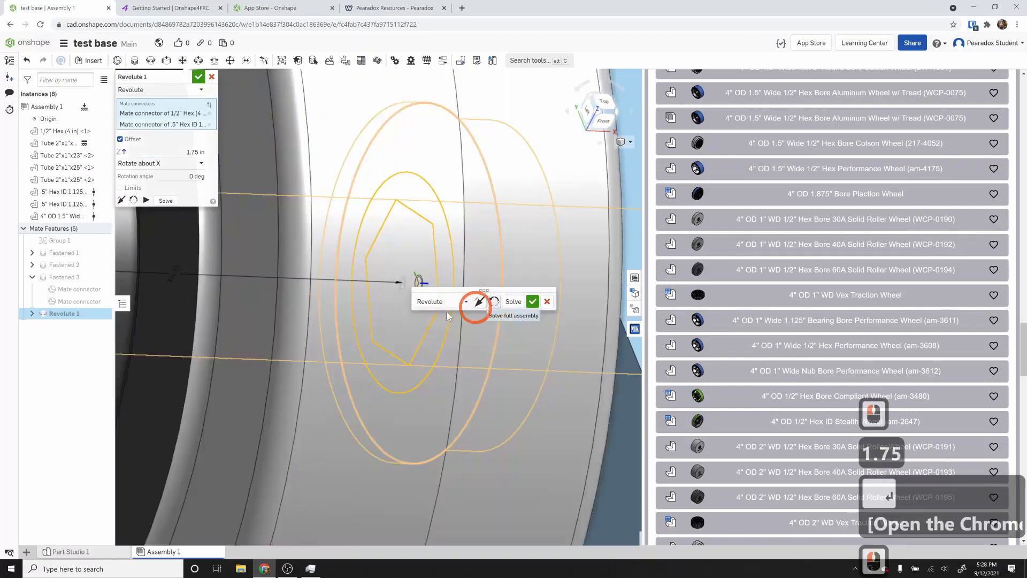
scroll(390, 344, down, 5)
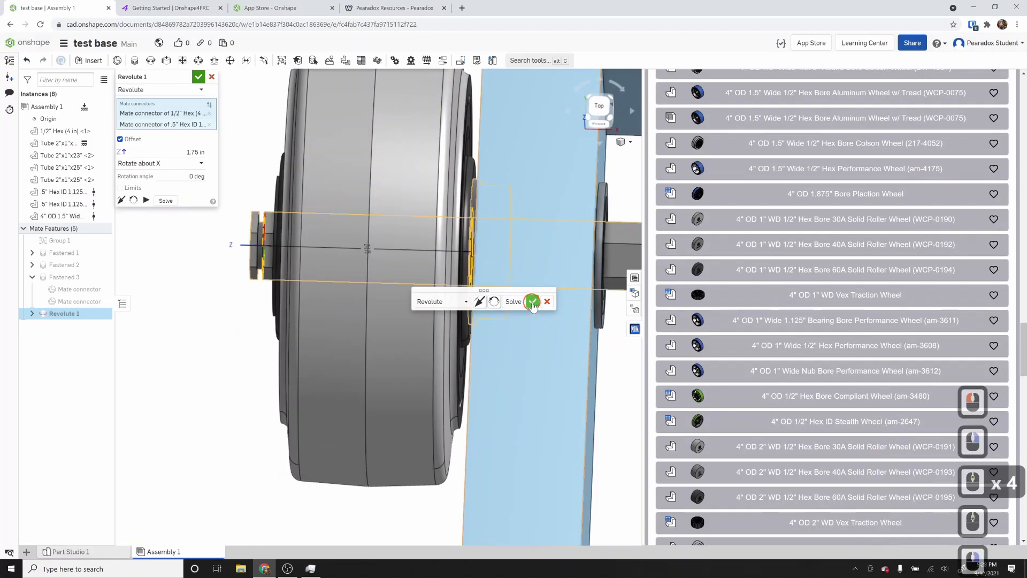
click(533, 301)
mouse_move(470, 245)
right_down()
mouse_move(478, 253)
mouse_move(464, 245)
right_up()
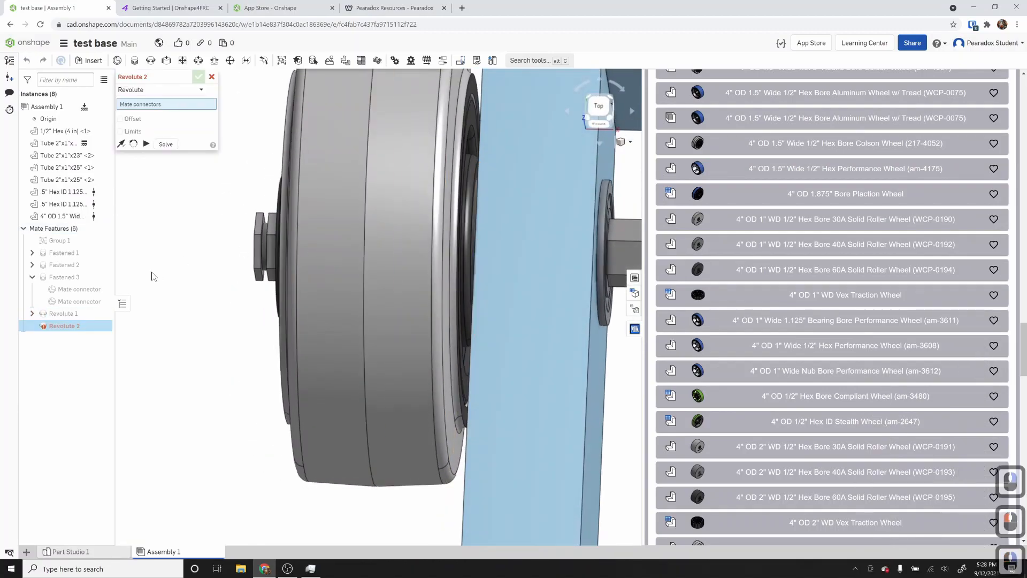
click(212, 77)
- Set the shaft's Revolute mate offset to 2 in along Z and accept the mate
click(75, 314)
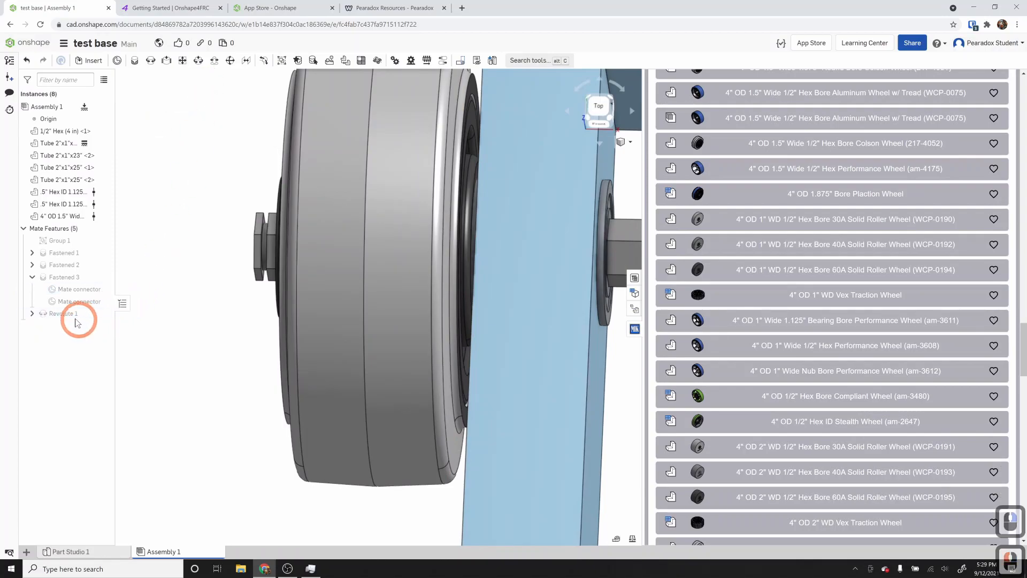
click(195, 209)
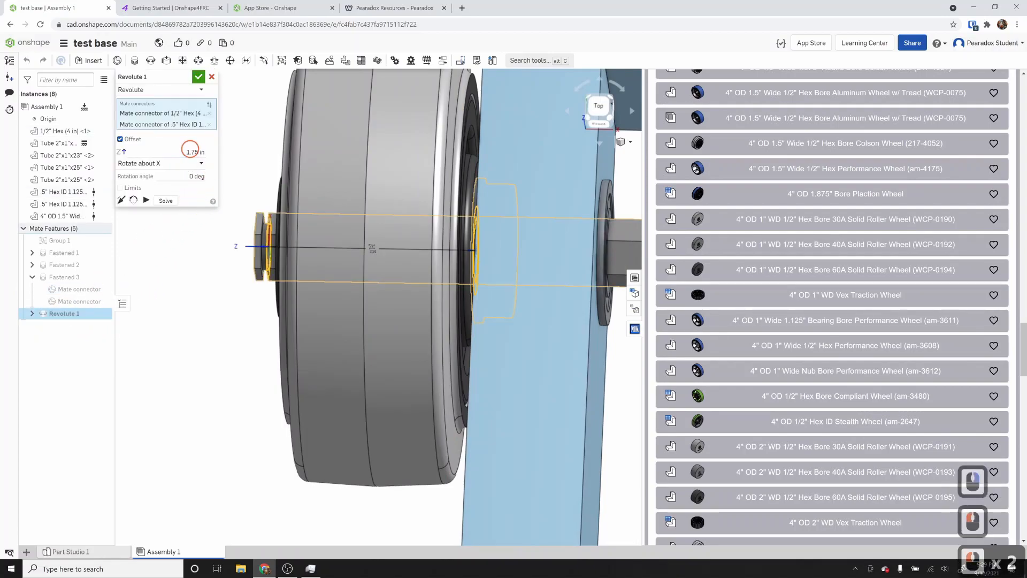
click(192, 151)
text(2)
key(Return)
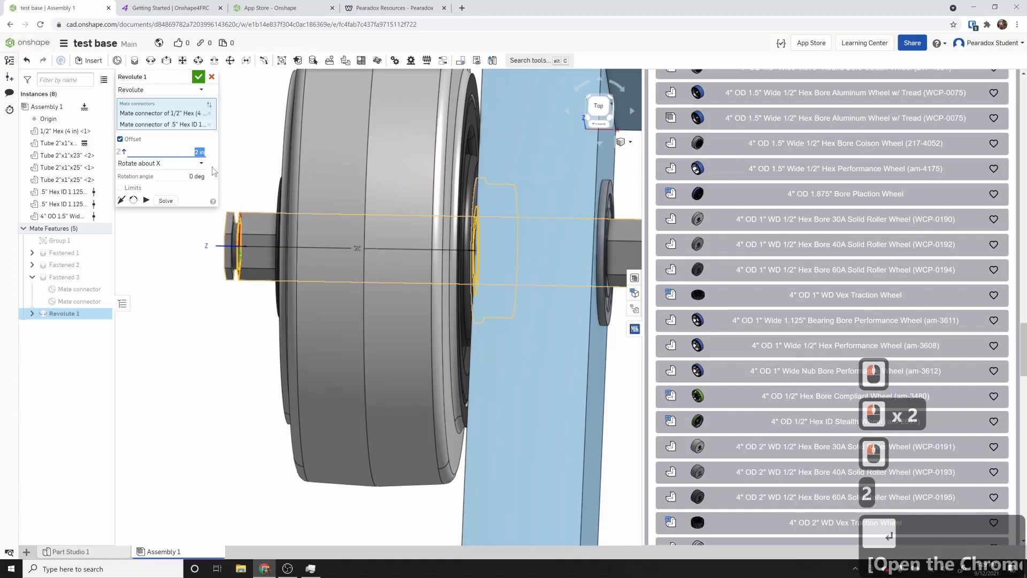
click(198, 78)
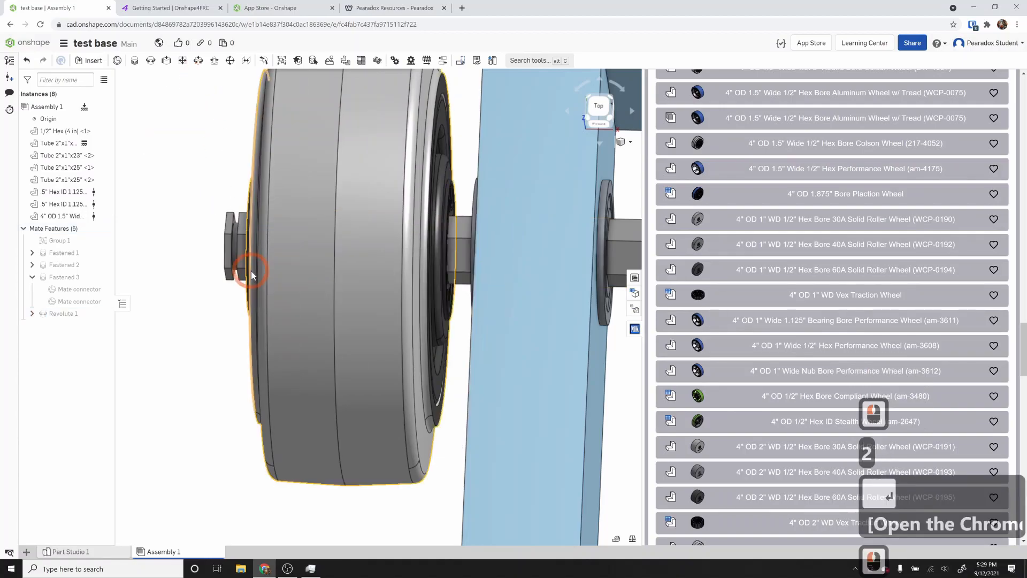
scroll(252, 272, up, 5)
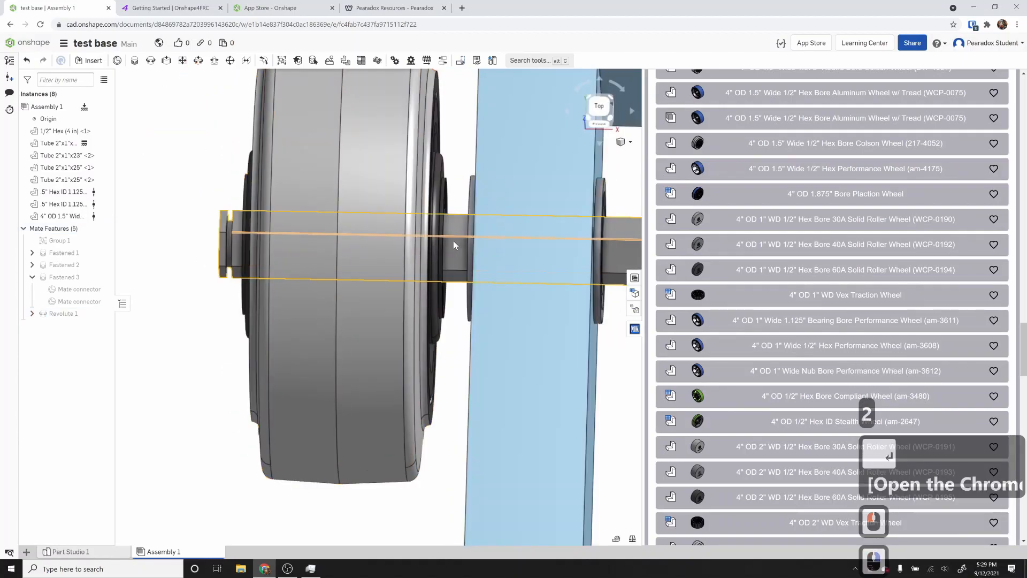
scroll(452, 246, down, 3)
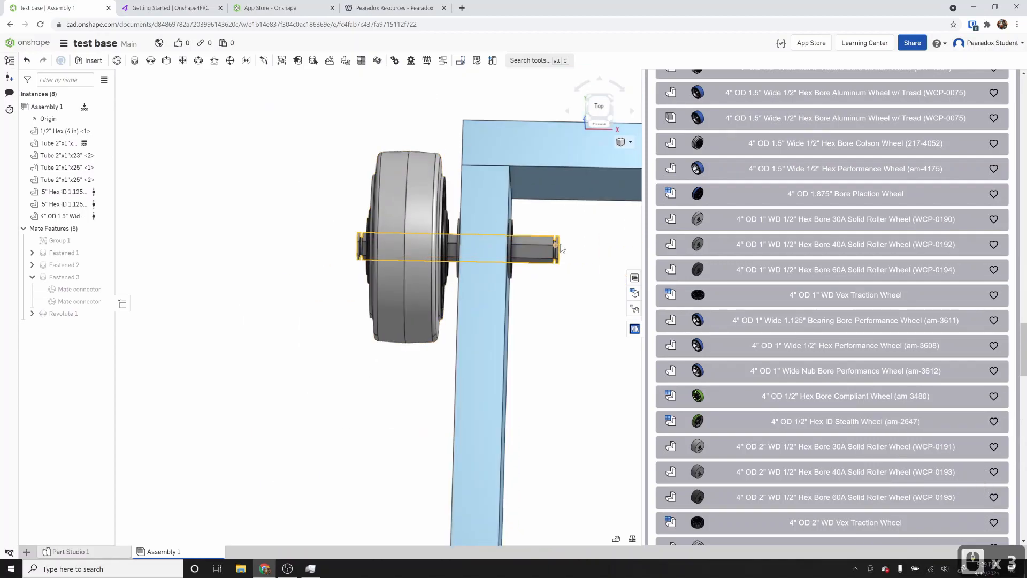
- Start a Replicate feature with the 4" Colson wheel as its first seed instance
scroll(557, 300, down, 2)
right_drag(557, 300, 551, 301)
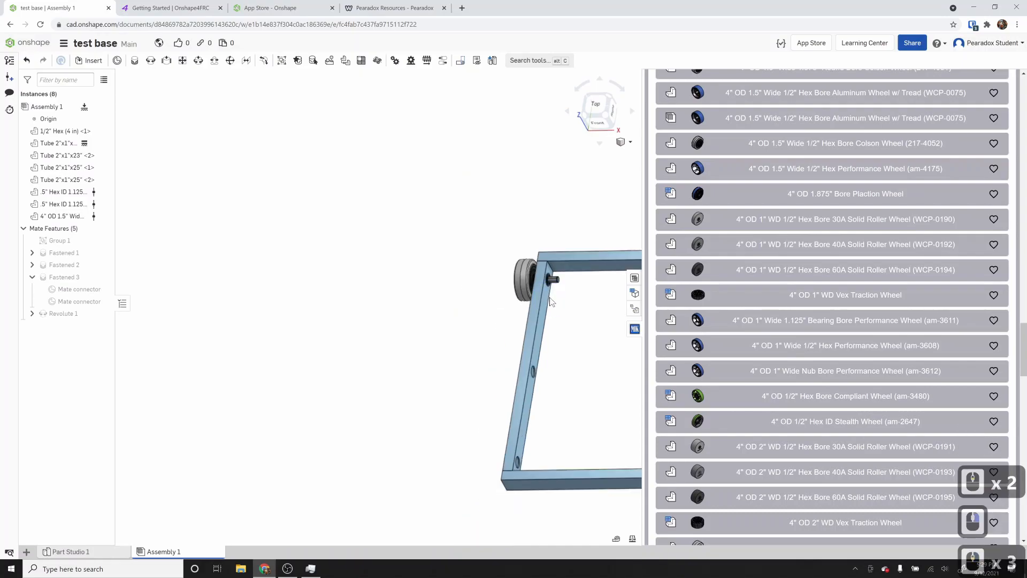
scroll(578, 313, up, 1)
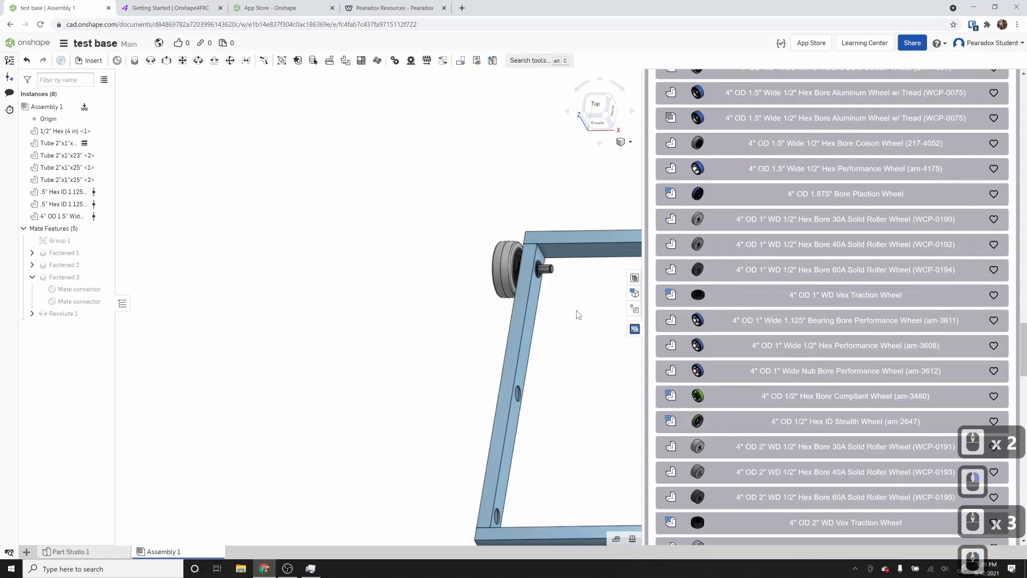
click(521, 62)
text(repli)
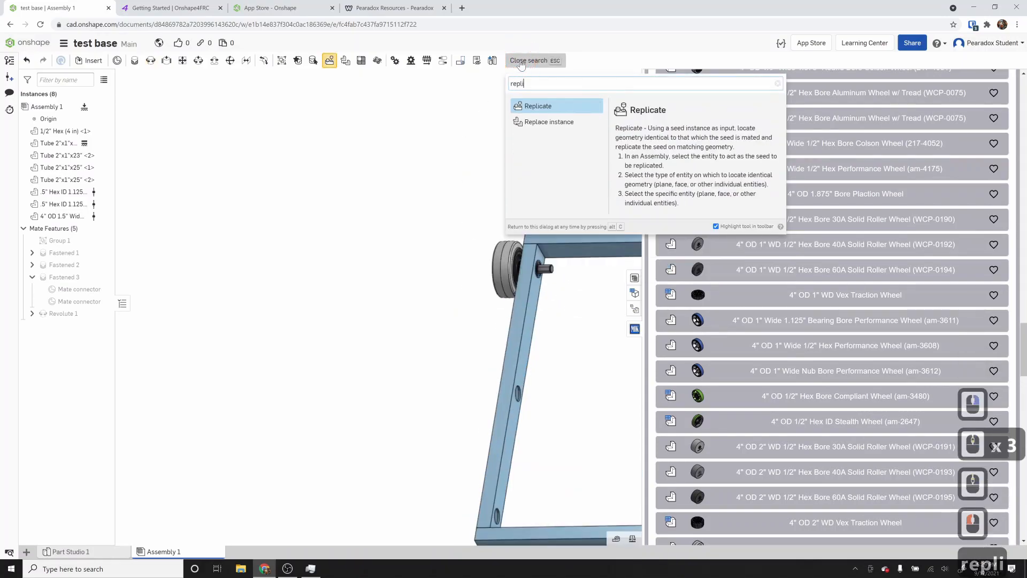
key(Return)
right_drag(548, 296, 527, 293)
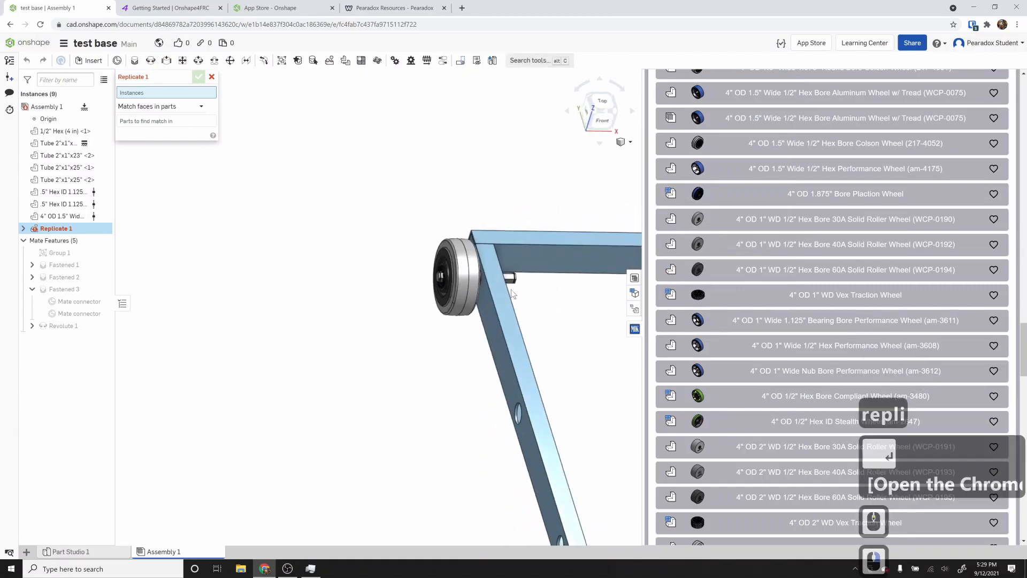
scroll(454, 282, up, 3)
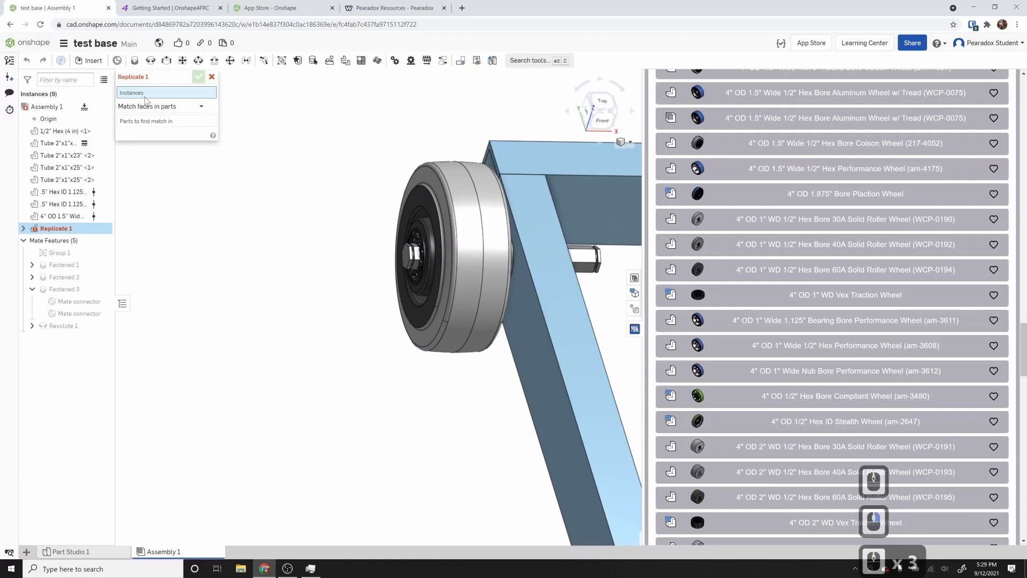
click(467, 225)
right_drag(466, 224, 518, 289)
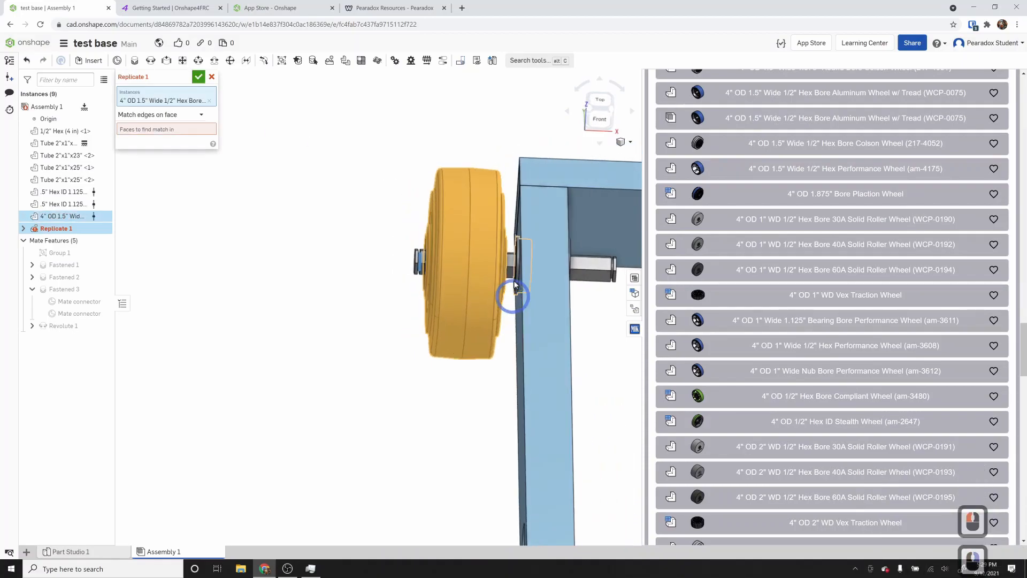
- Add the hex shaft and both flanged bearings to the Replicate's seed instances
click(509, 268)
scroll(514, 265, up, 3)
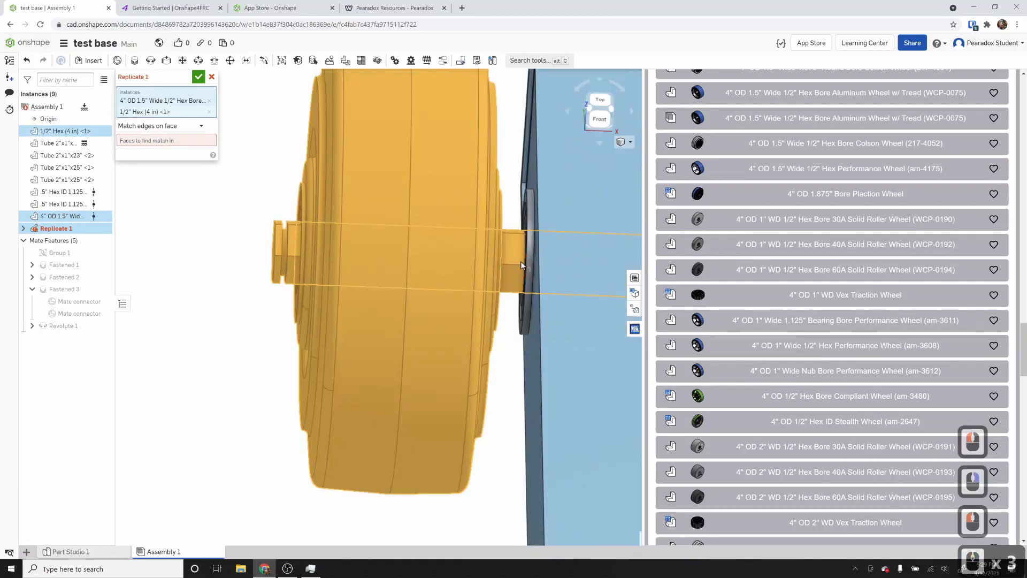
click(525, 261)
scroll(524, 261, down, 3)
right_drag(524, 261, 596, 262)
click(597, 261)
scroll(597, 261, down, 3)
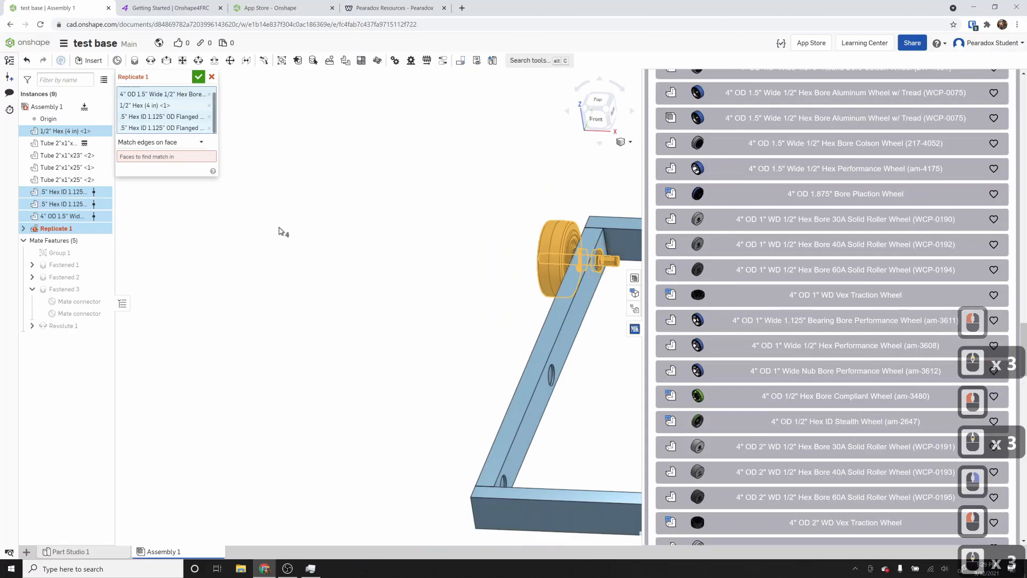
- Try matching edges on the inner face of Tube 2"x1"x23" <1>, and remove both bearings from the Replicate's instances
click(156, 159)
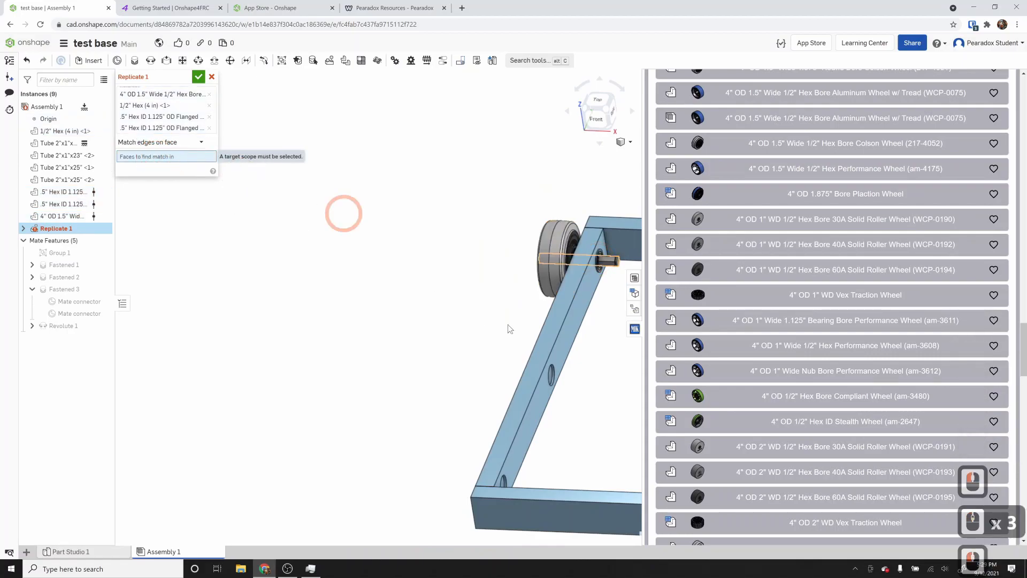
click(570, 328)
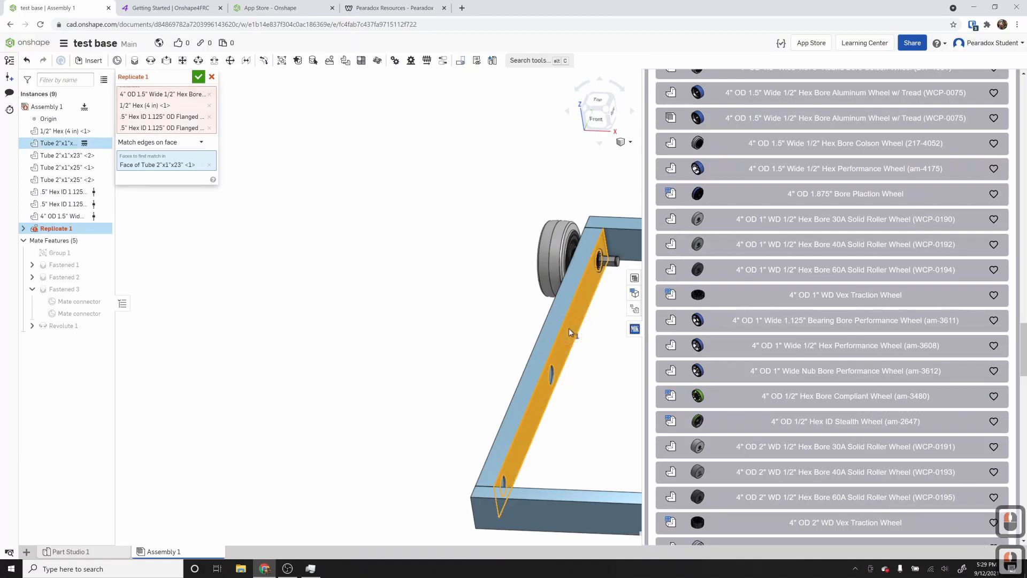
click(209, 129)
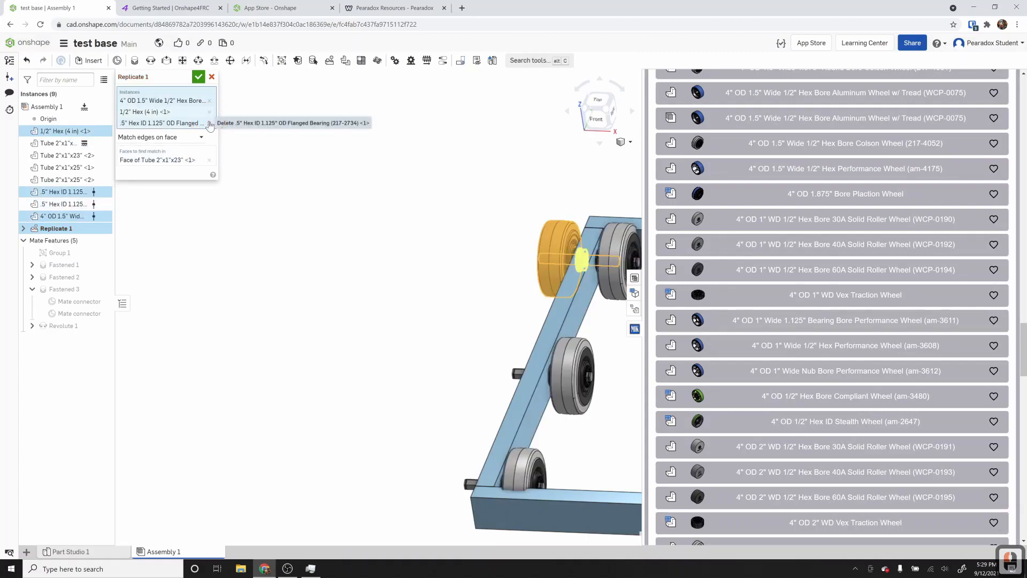
click(209, 124)
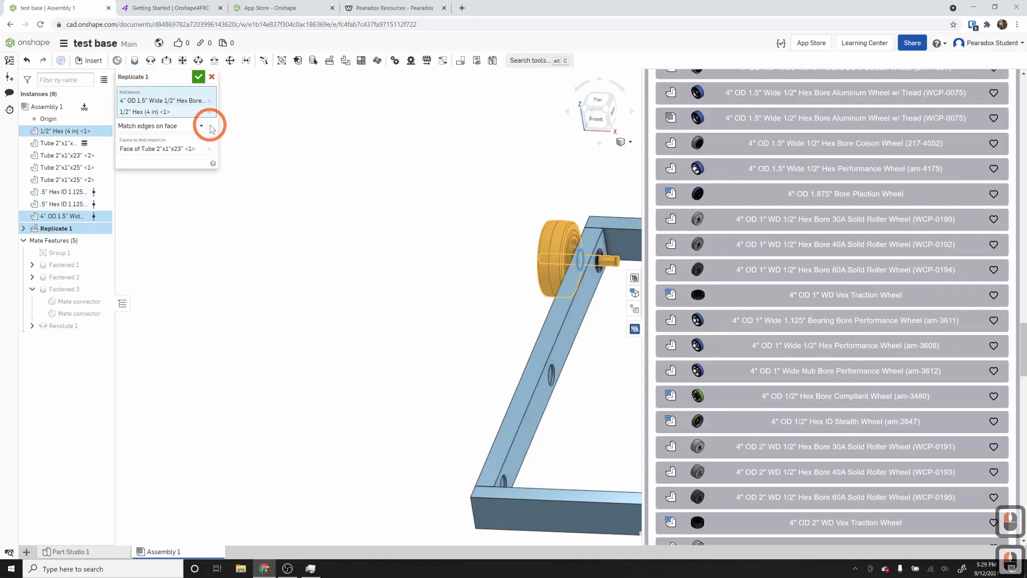
- Reselect the tube's inner face as the match target, remove the wheel from the instances and cancel the Replicate
click(208, 149)
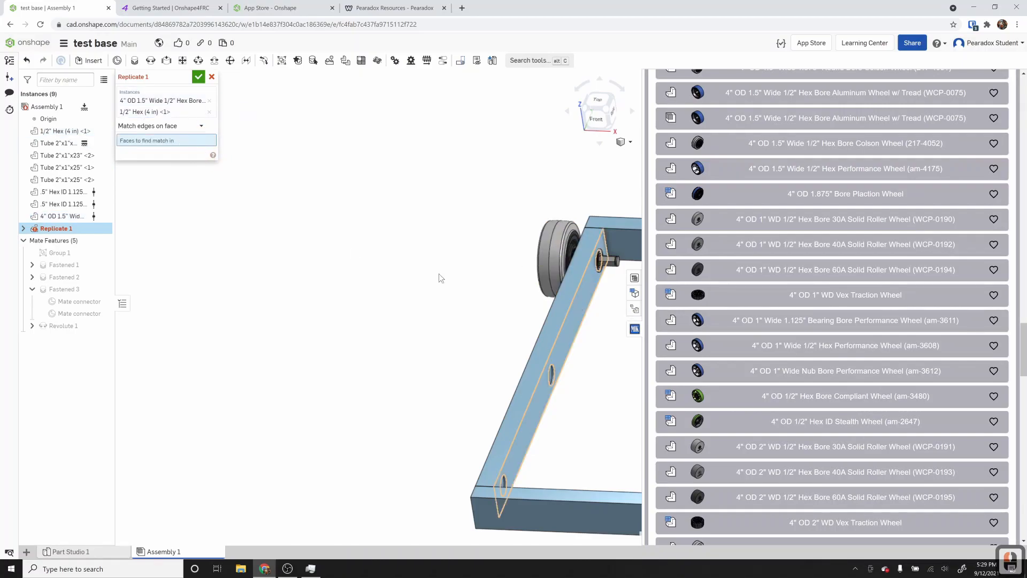
click(566, 322)
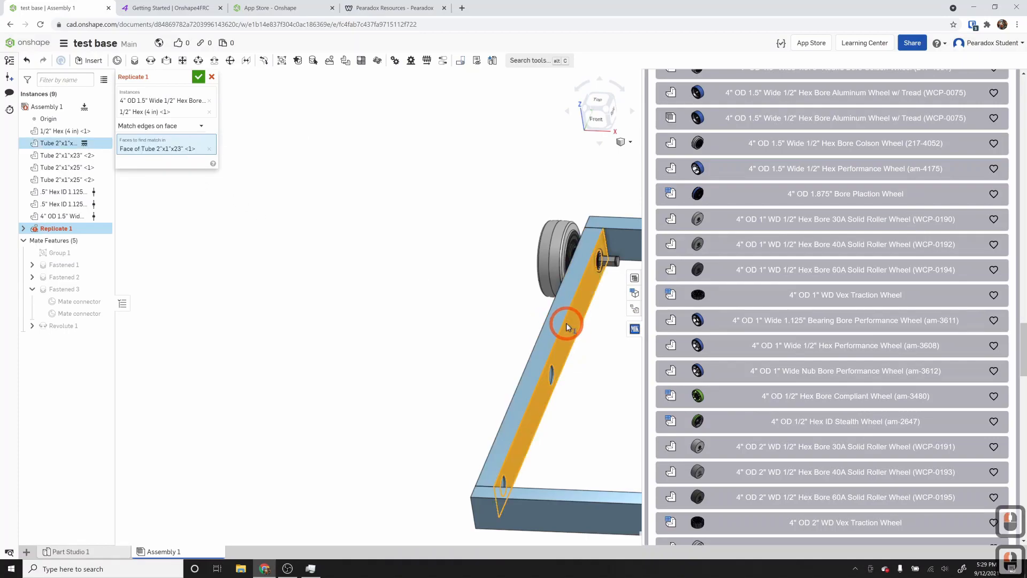
click(210, 101)
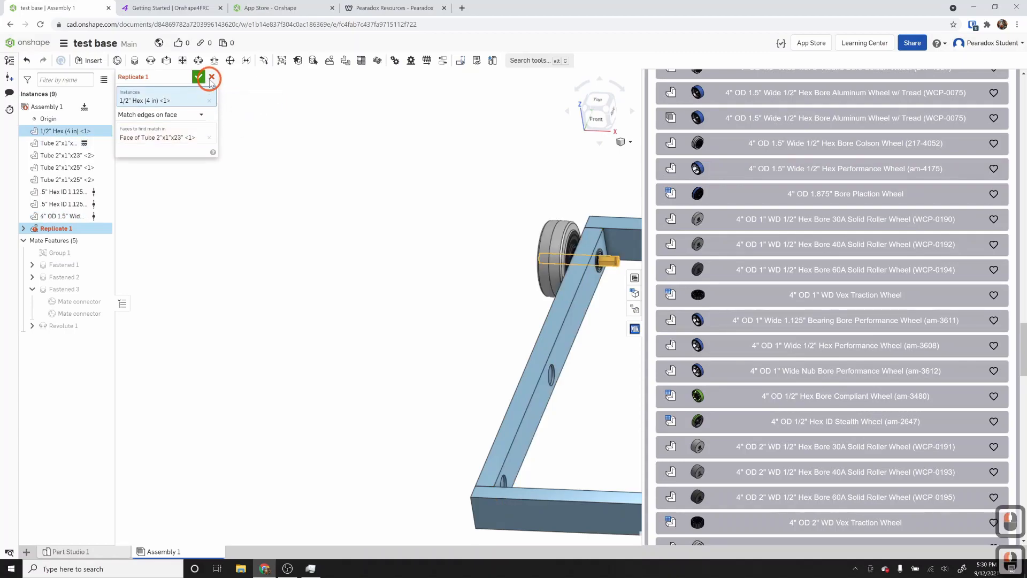
click(211, 78)
- Start a new Replicate feature with the 4" Colson wheel and the hex shaft as seed instances
click(540, 61)
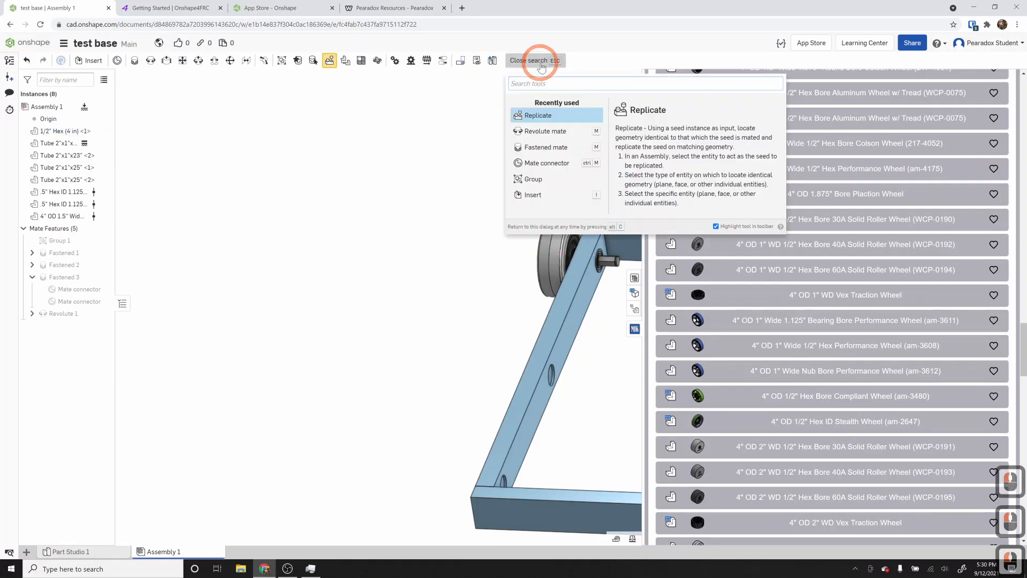
text(repl)
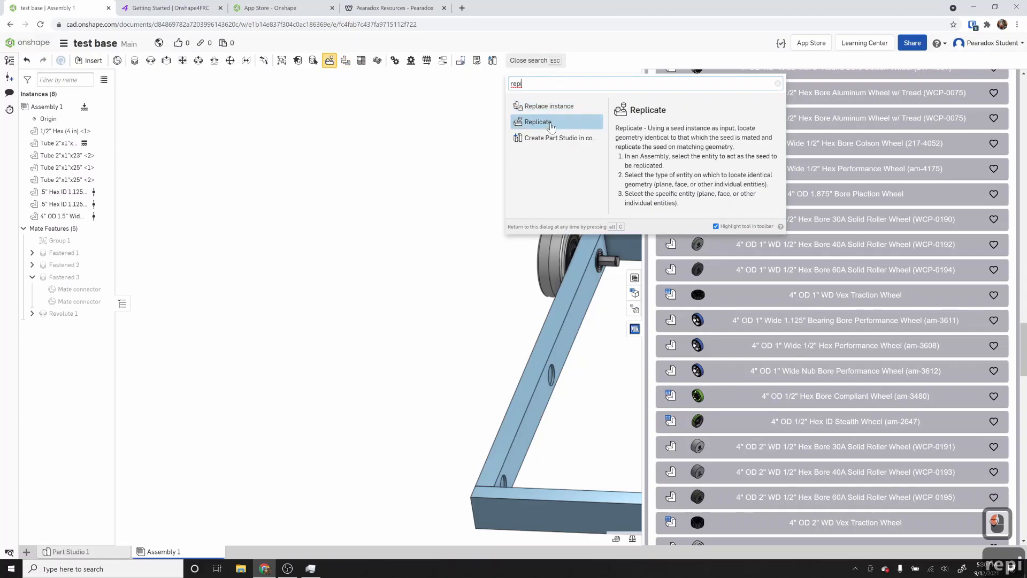
click(552, 127)
click(556, 269)
click(601, 264)
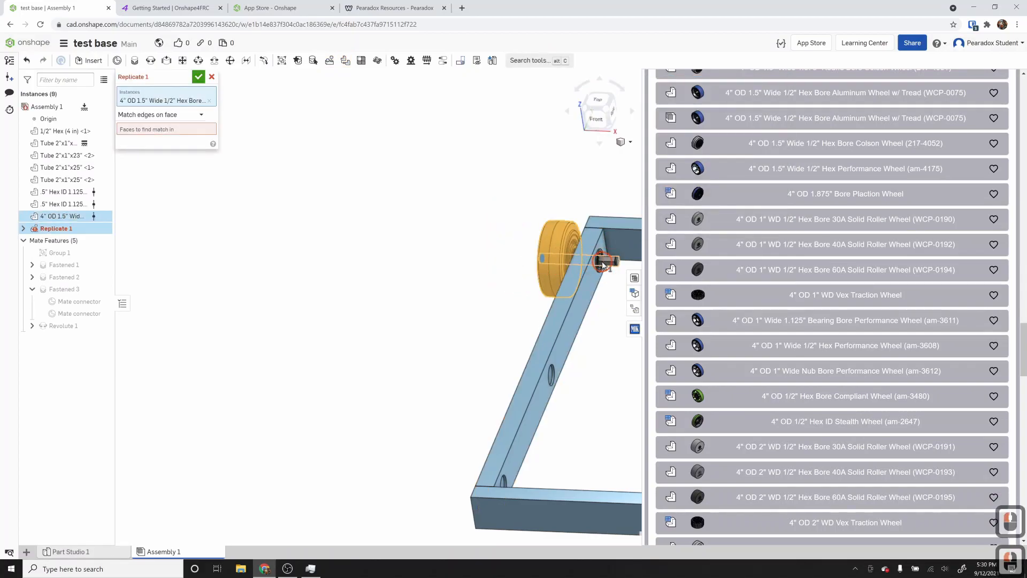
- Try replicating with the inner flanged bearing included and the tube's inner face as the match target, and remove that bearing
click(597, 260)
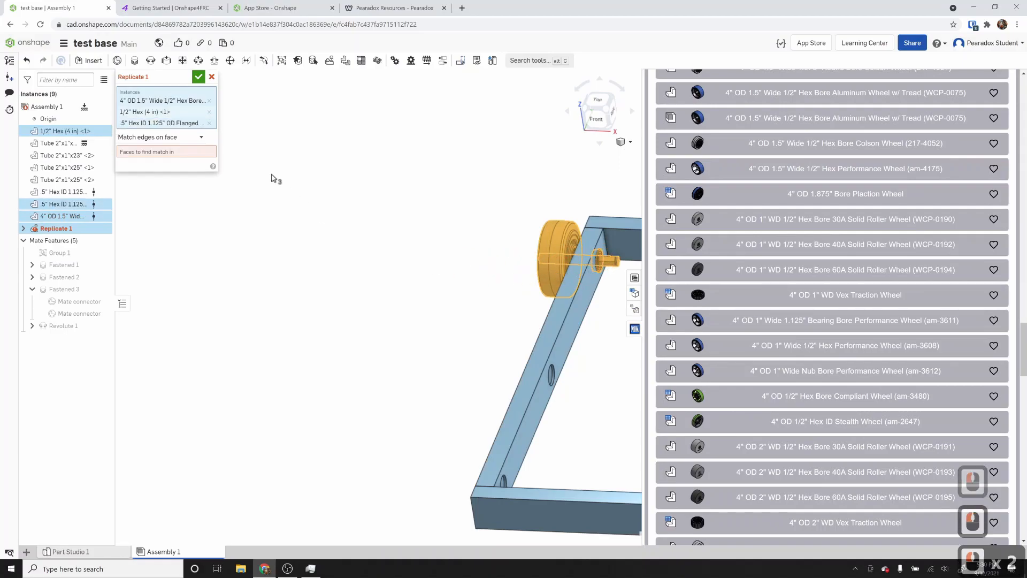
click(182, 154)
click(573, 310)
click(573, 309)
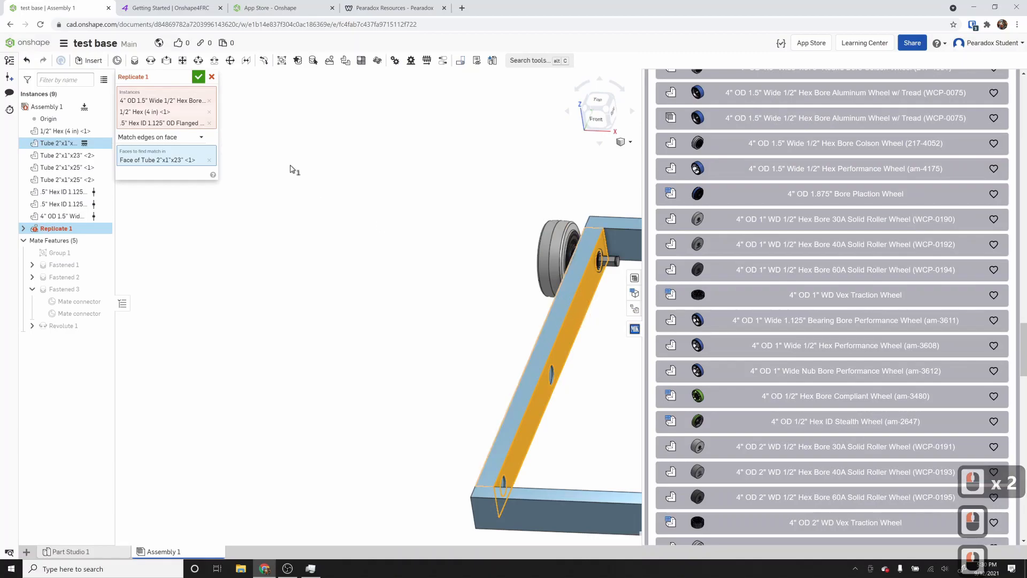
click(209, 123)
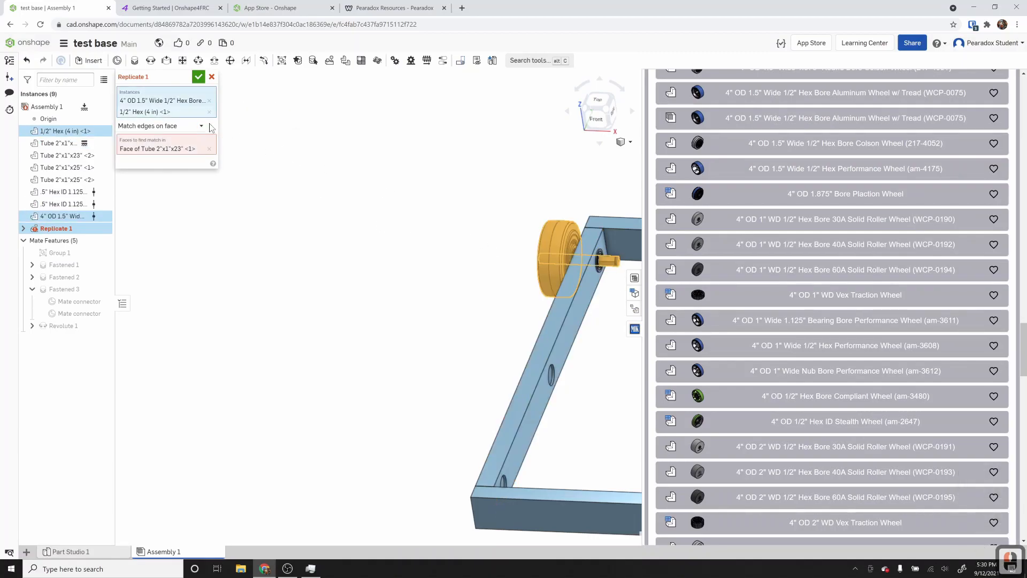
- Add the wheel-side flanged bearing to the Replicate's seed instances
click(172, 111)
scroll(577, 238, up, 3)
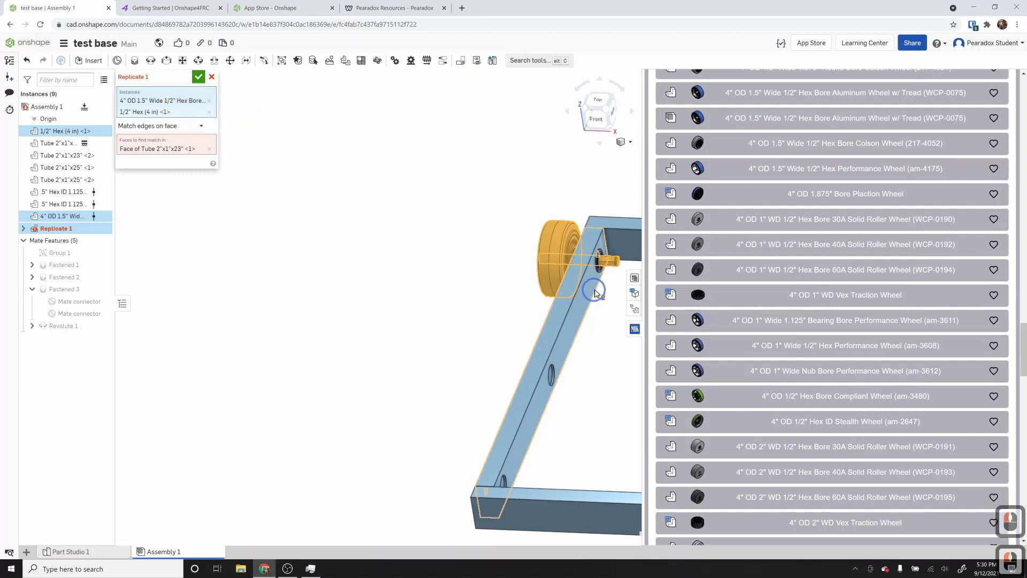
click(552, 247)
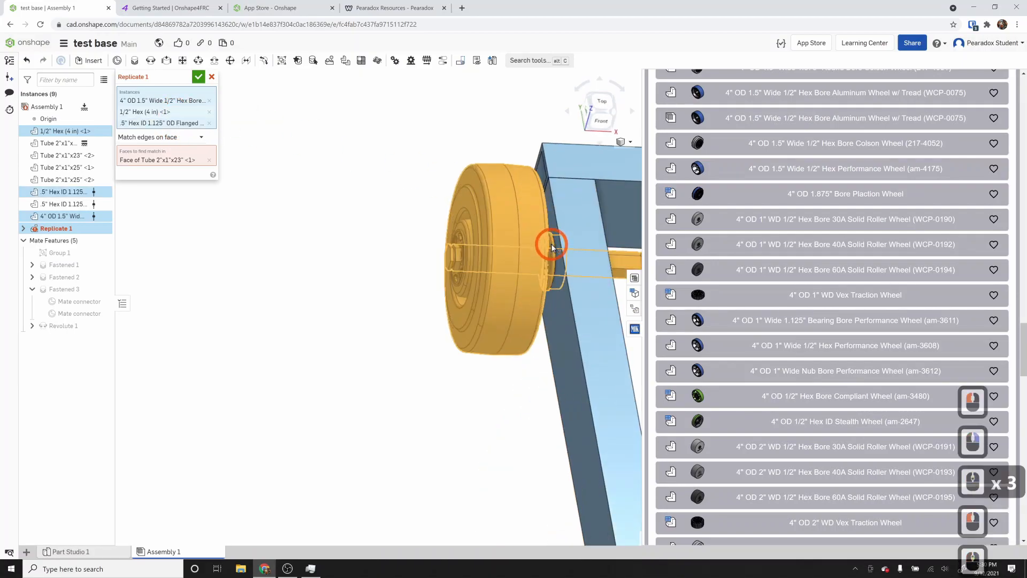
- Try including the inner flanged bearing alongside the wheel-side one, and remove it from the Replicate's instances
scroll(554, 247, down, 3)
right_drag(586, 307, 568, 302)
scroll(621, 276, up, 2)
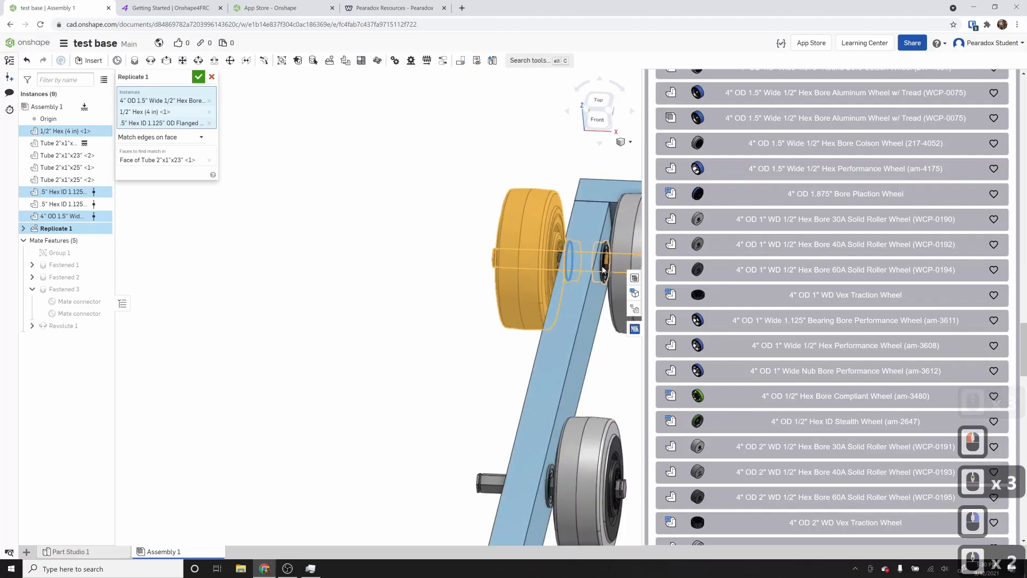
click(602, 265)
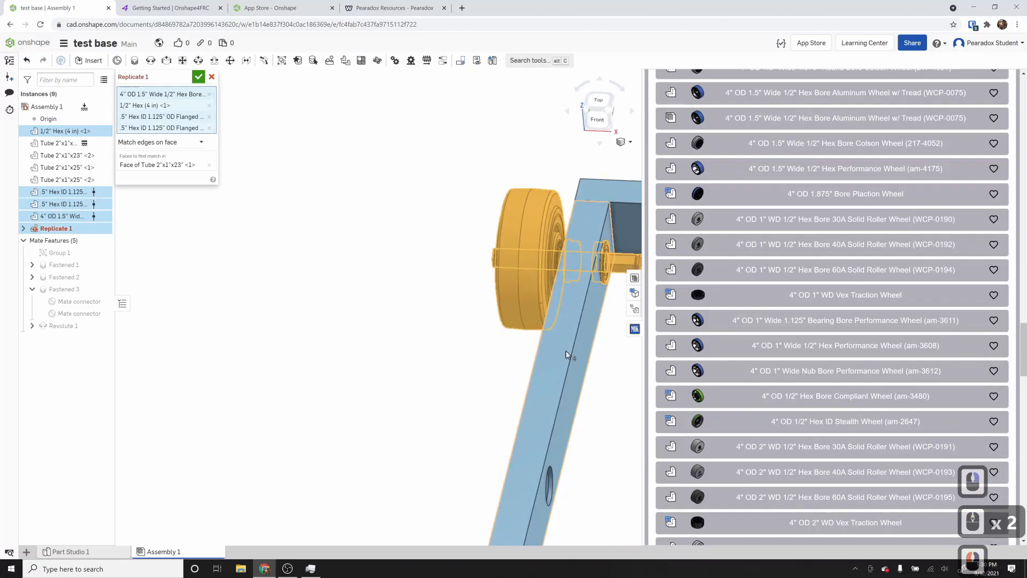
click(209, 121)
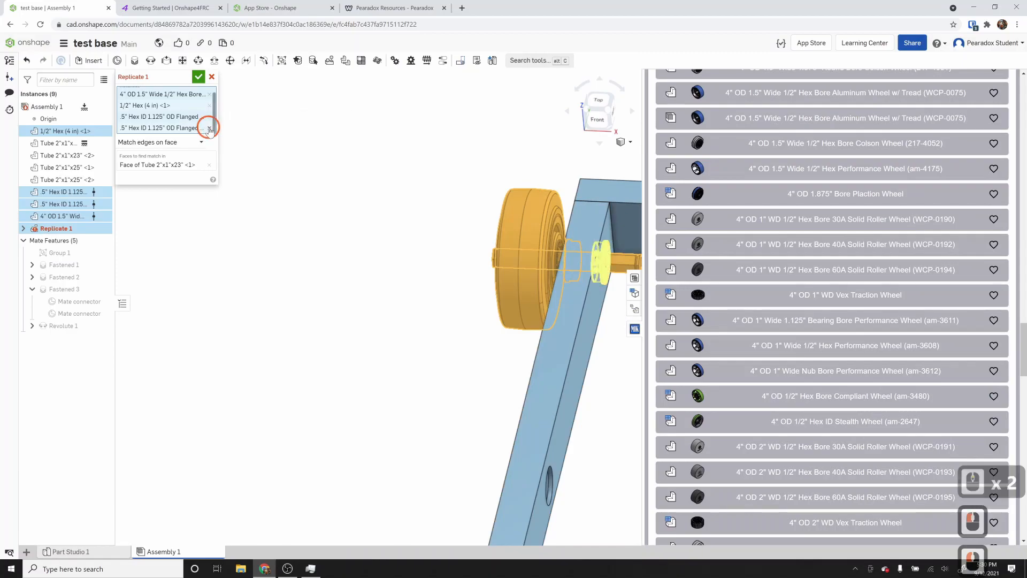
- Replace the Replicate's match target with the wheel-side outer face of Tube 2"x1"x23" <1>
click(209, 160)
right_drag(278, 278, 540, 360)
click(539, 360)
scroll(517, 367, down, 3)
mouse_move(469, 369)
right_down()
mouse_move(454, 363)
mouse_move(449, 374)
right_up()
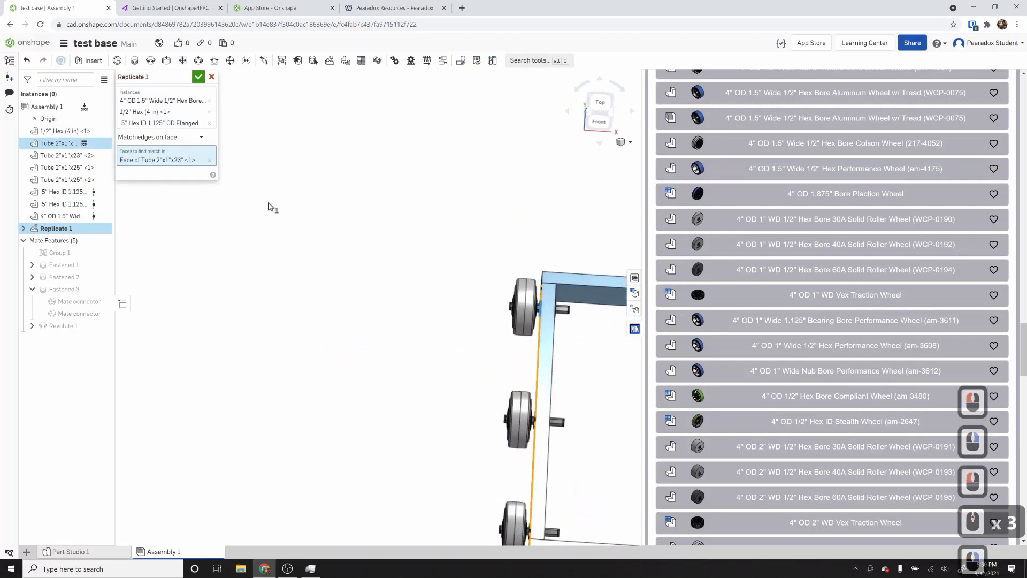
scroll(538, 316, up, 4)
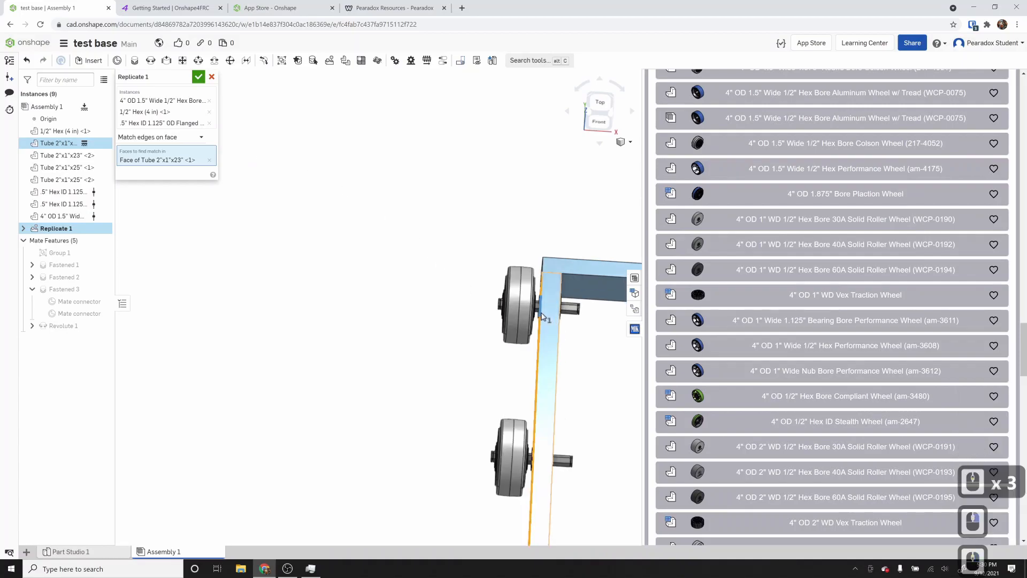
scroll(552, 316, up, 4)
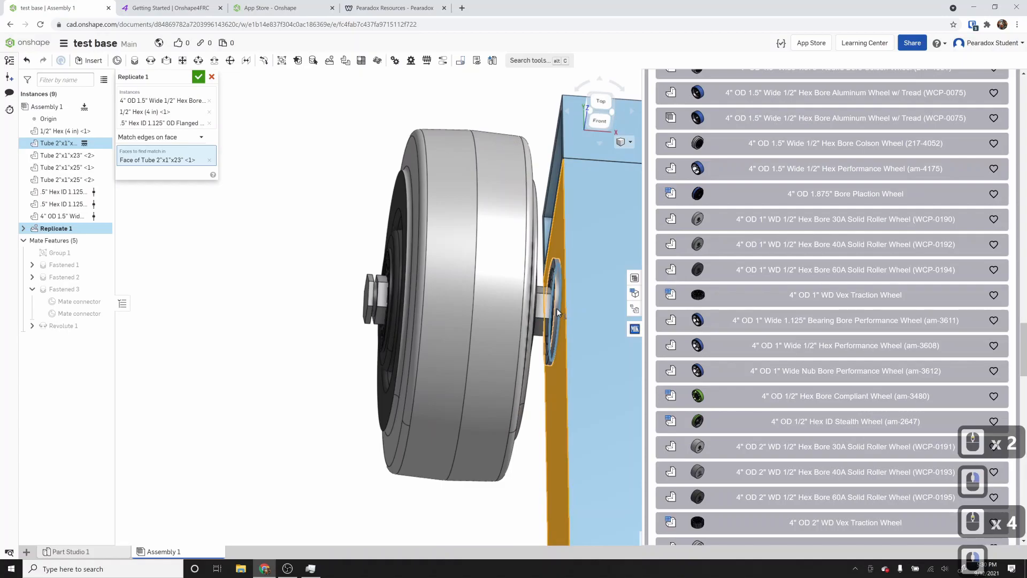
scroll(557, 308, down, 1)
scroll(556, 308, up, 1)
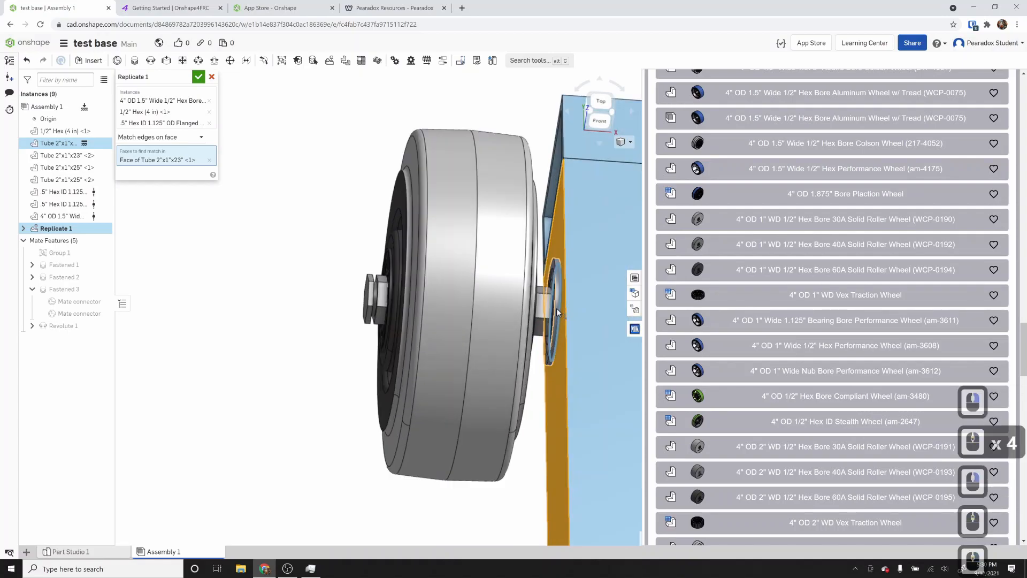
scroll(554, 307, down, 1)
scroll(560, 308, up, 1)
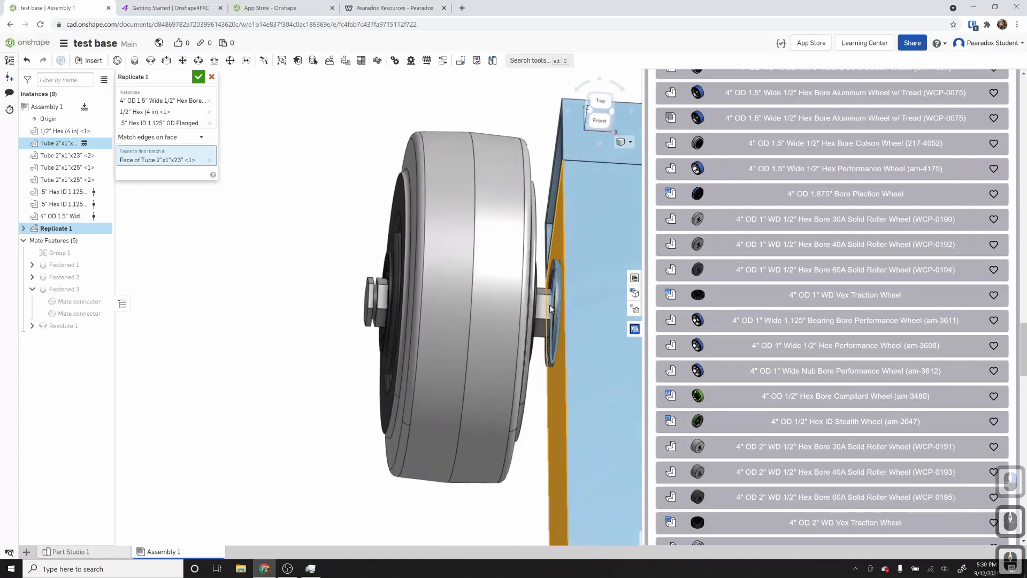
scroll(550, 304, down, 5)
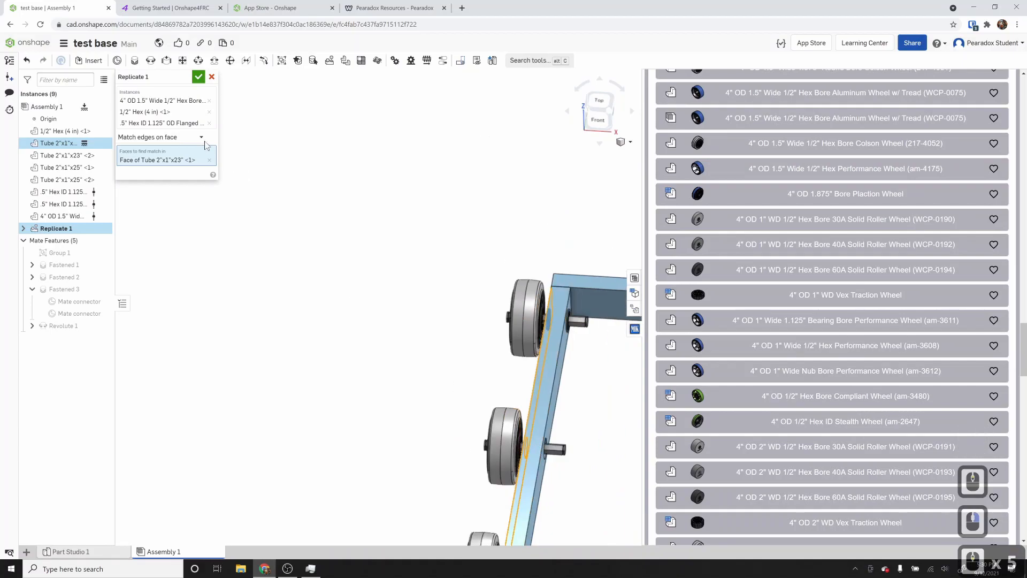
- Try adding the inner flanged bearing to the Replicate's instances, remove it, and apply the Replicate with the wheel, hex shaft and wheel-side bearing
click(181, 123)
click(592, 374)
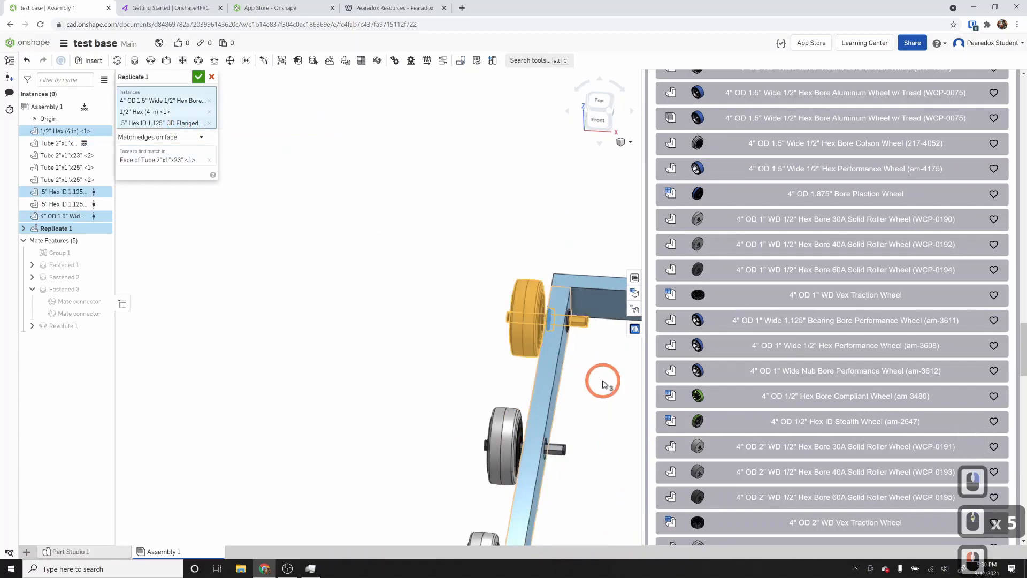
right_drag(609, 380, 596, 378)
scroll(572, 329, up, 3)
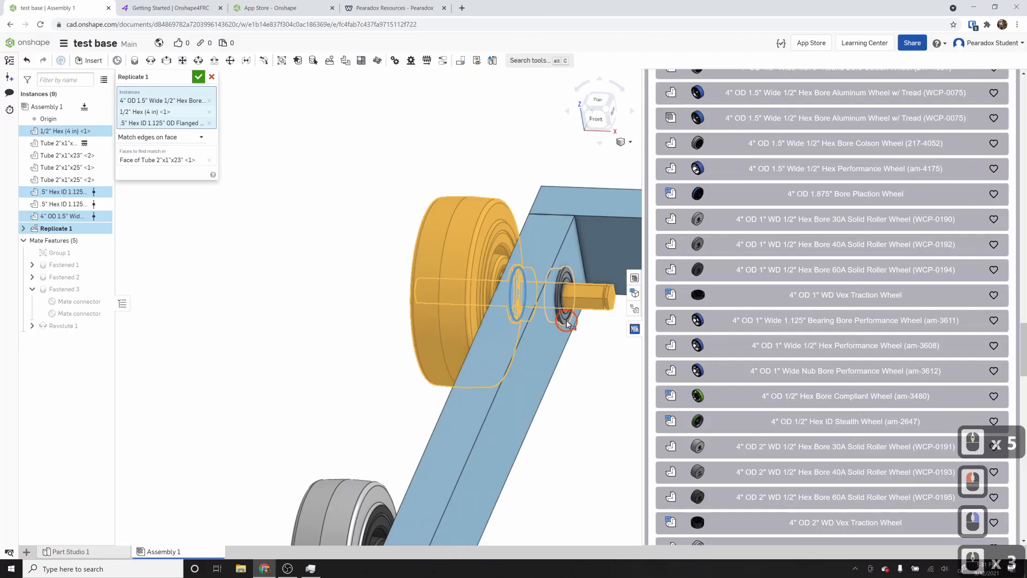
click(568, 323)
scroll(568, 323, down, 4)
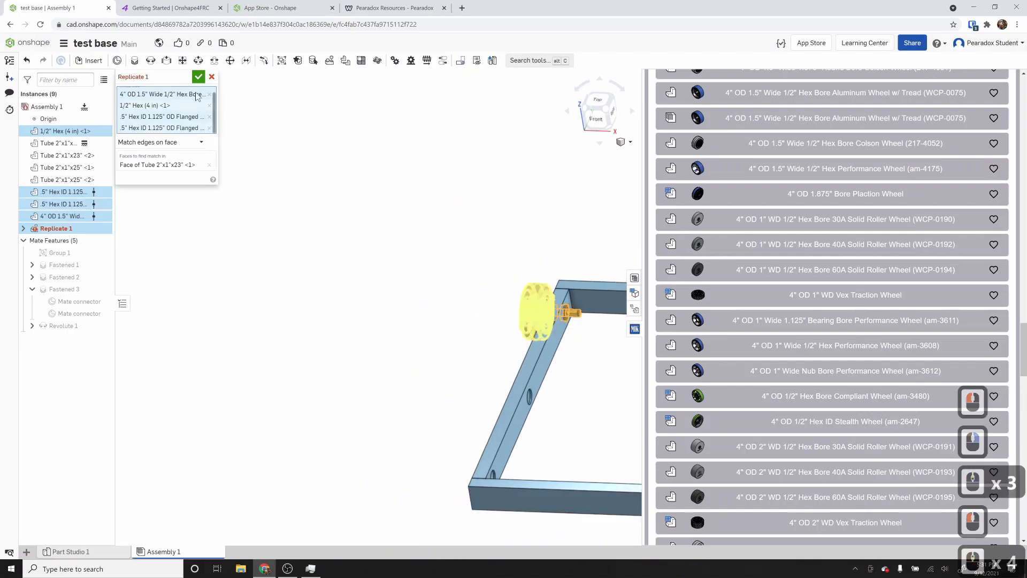
click(209, 127)
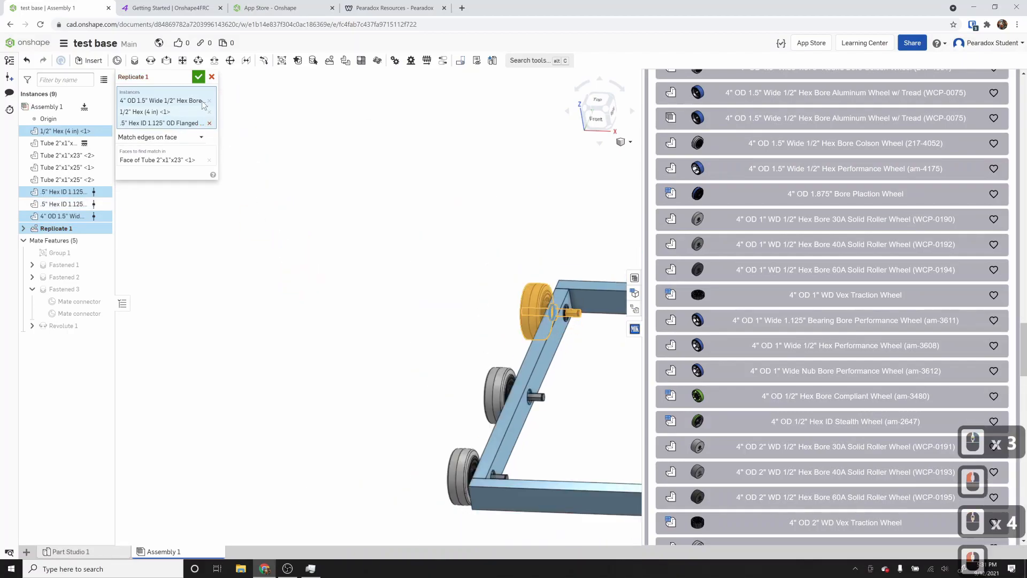
click(199, 76)
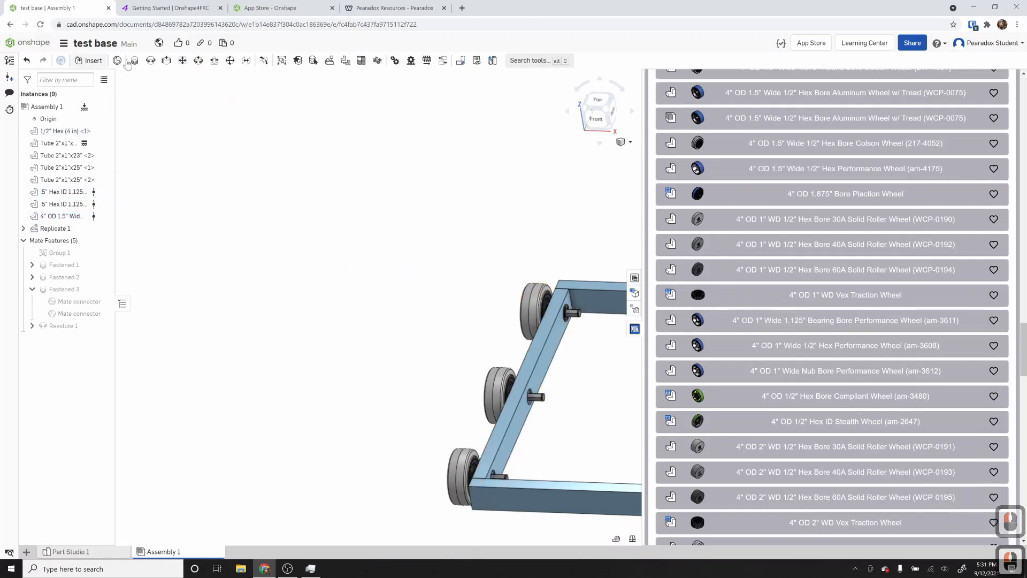
- Replicate the inner flanged bearing to the remaining holes, matching edges on the inner face of Tube 2"x1"x23" <1>
click(526, 65)
text(repli)
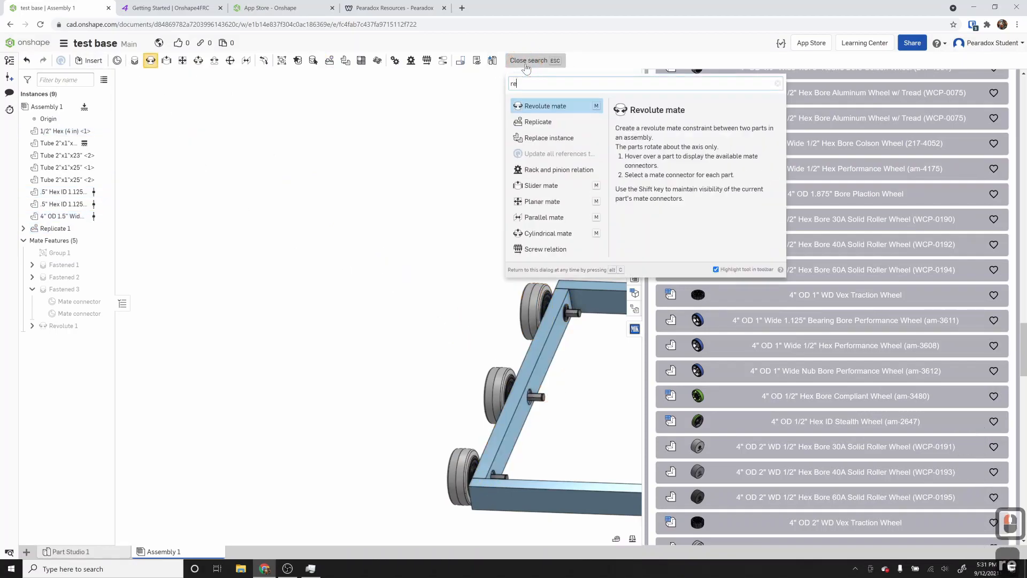
click(541, 107)
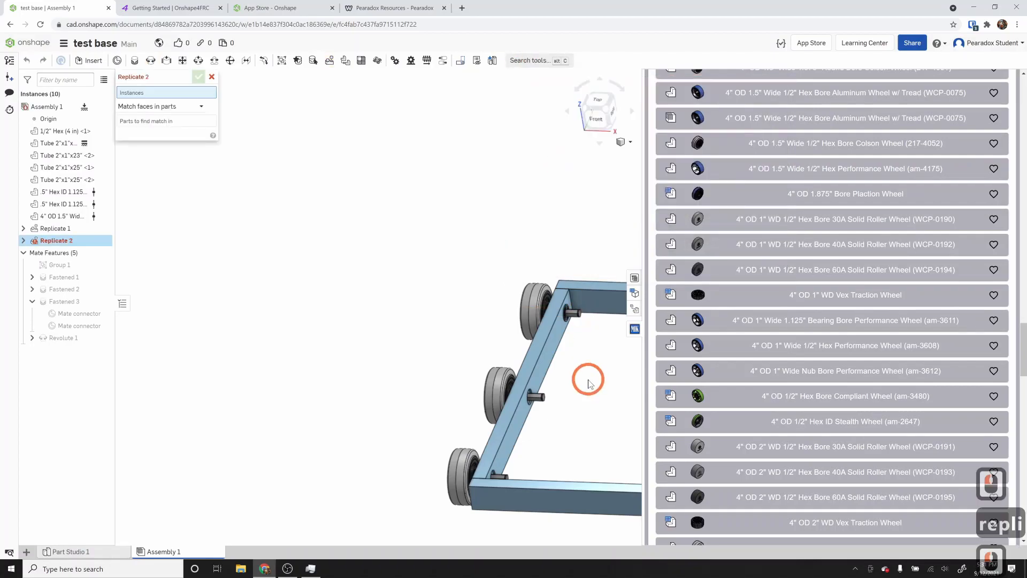
scroll(562, 321, up, 3)
click(532, 232)
click(178, 132)
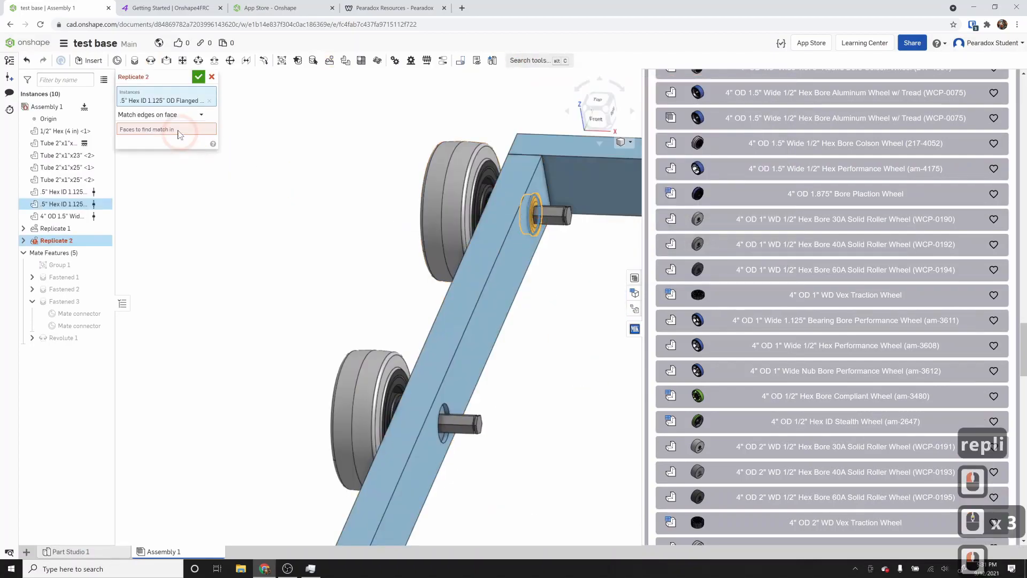
click(497, 307)
scroll(496, 307, down, 3)
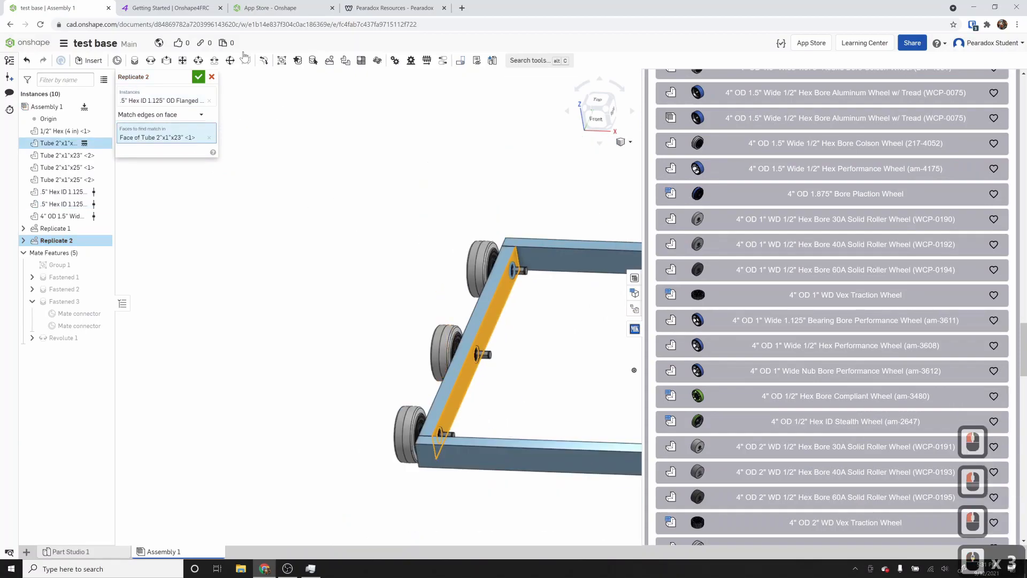
click(198, 77)
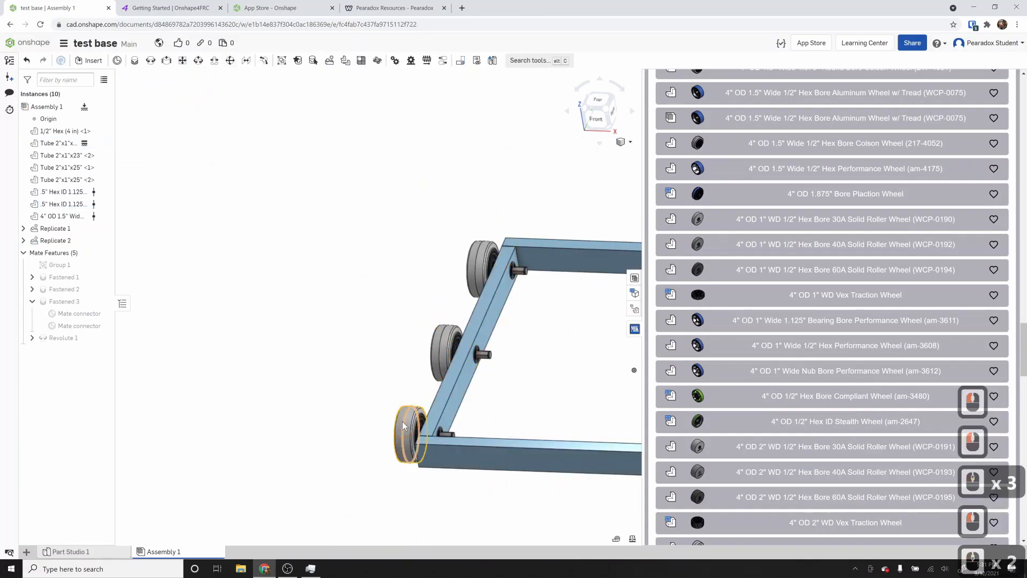
- Delete the frame's front tube, Tube 2"x1"x25" <2>, and the wheel-less side tube, Tube 2"x1"x23" <2>
scroll(402, 421, up, 2)
scroll(251, 374, down, 4)
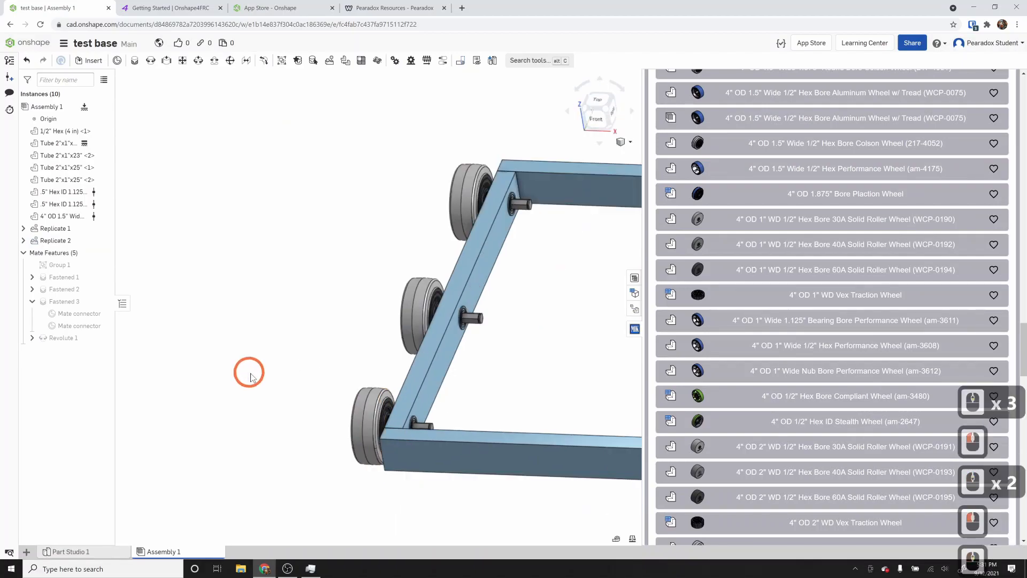
key(Escape)
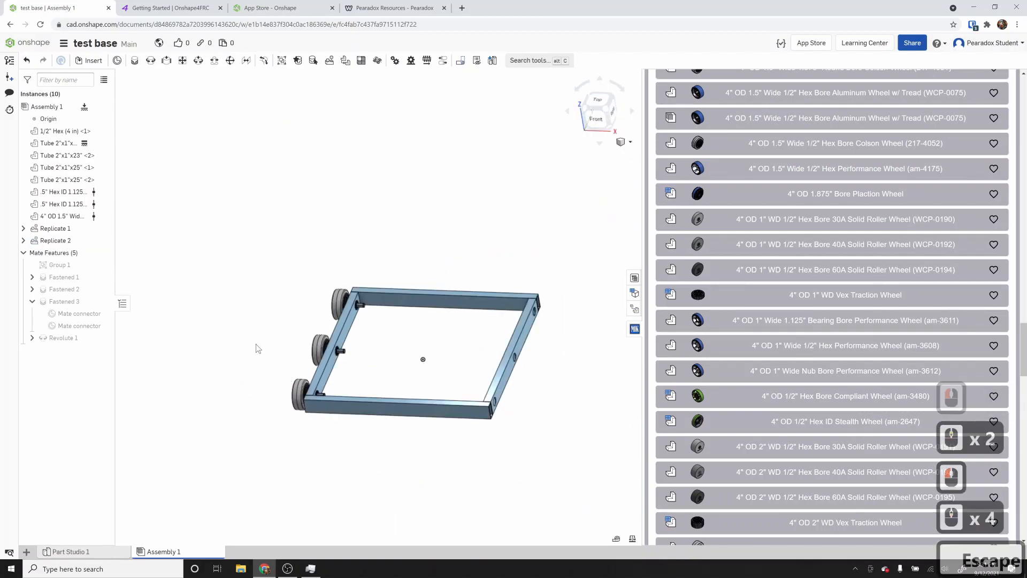
click(400, 409)
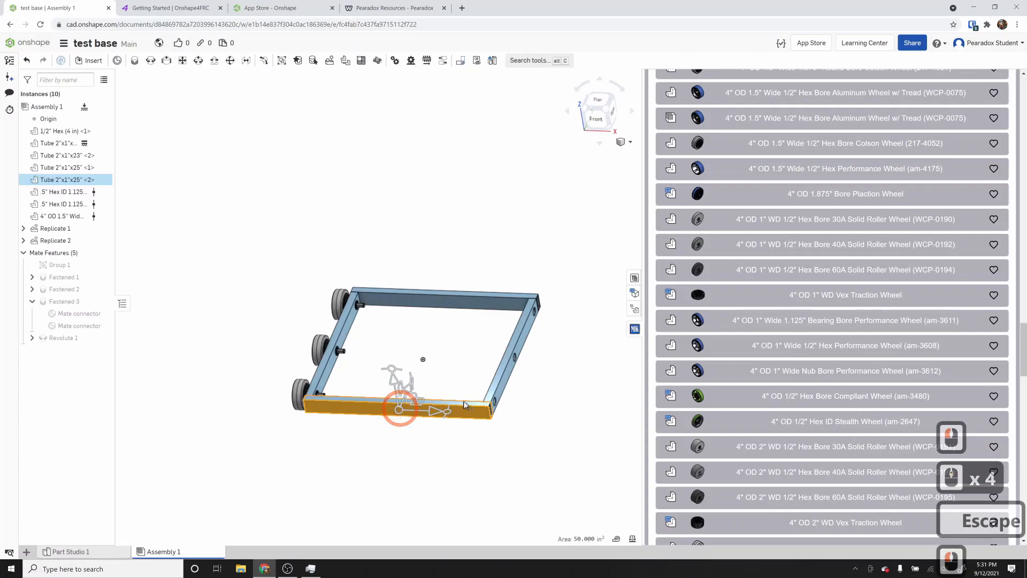
key(Delete)
key(Delete)
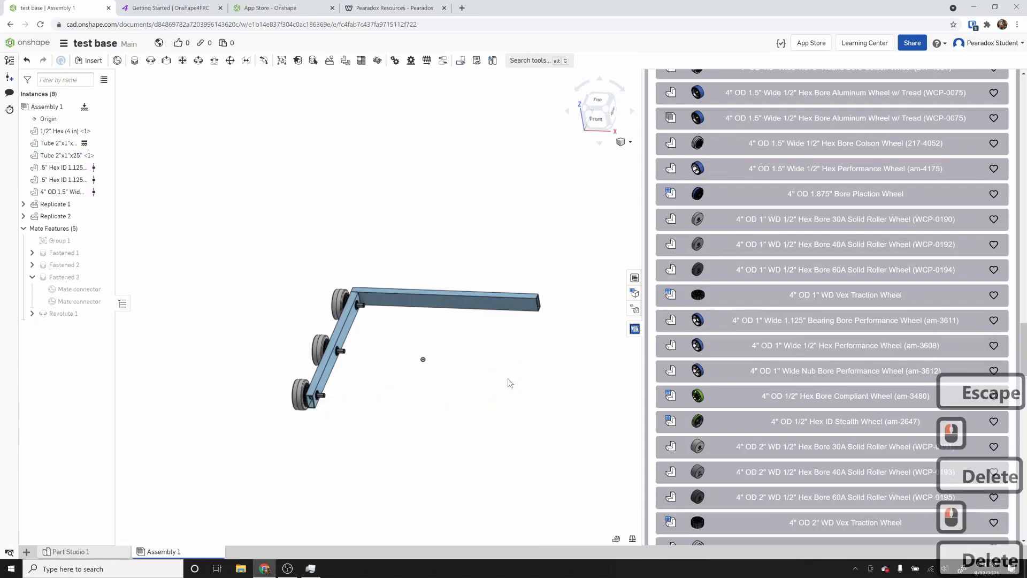
- Create a new assembly in the document and insert two instances of Assembly 1 into it
click(26, 551)
click(61, 501)
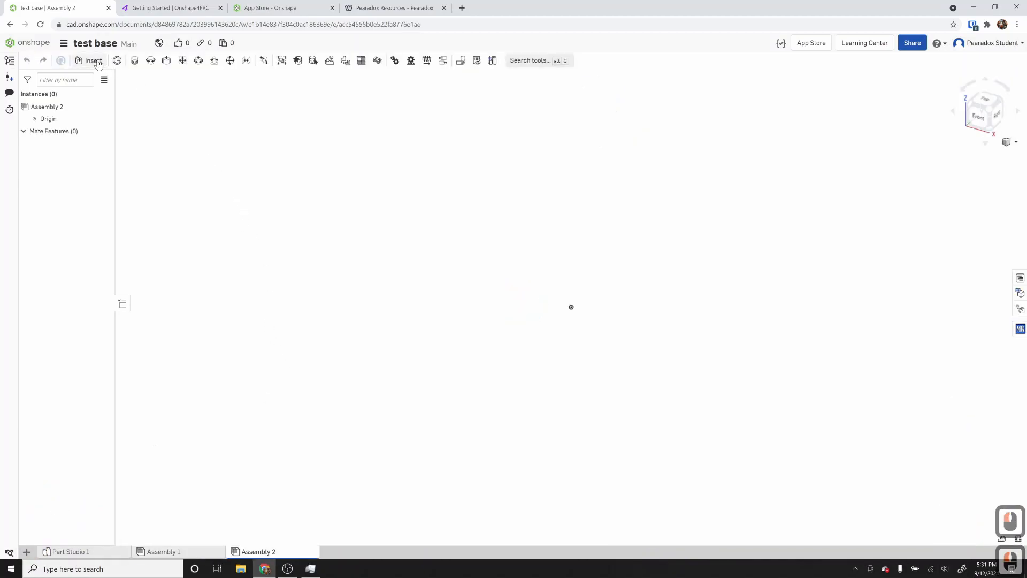
click(93, 61)
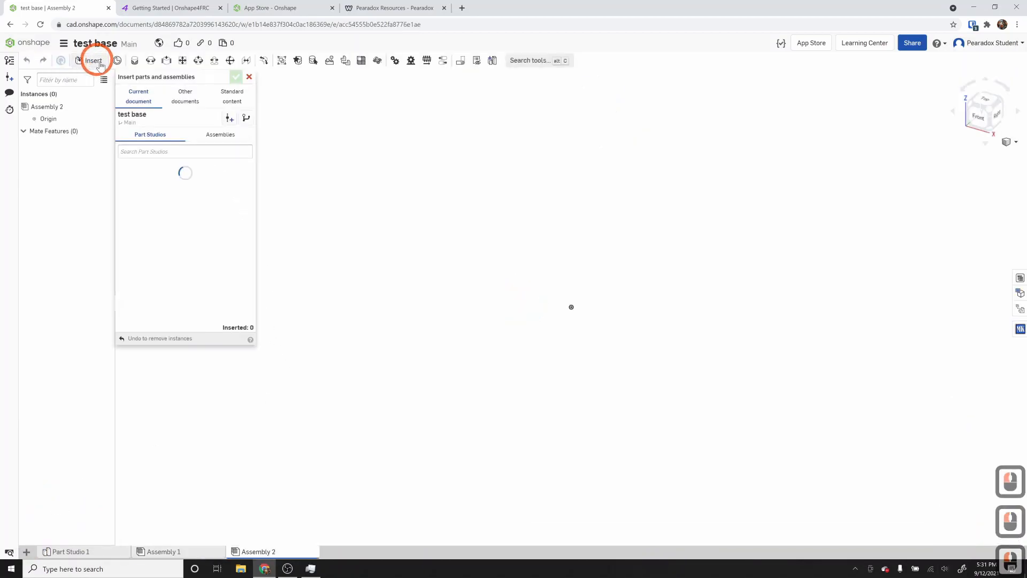
click(217, 135)
click(180, 176)
click(178, 171)
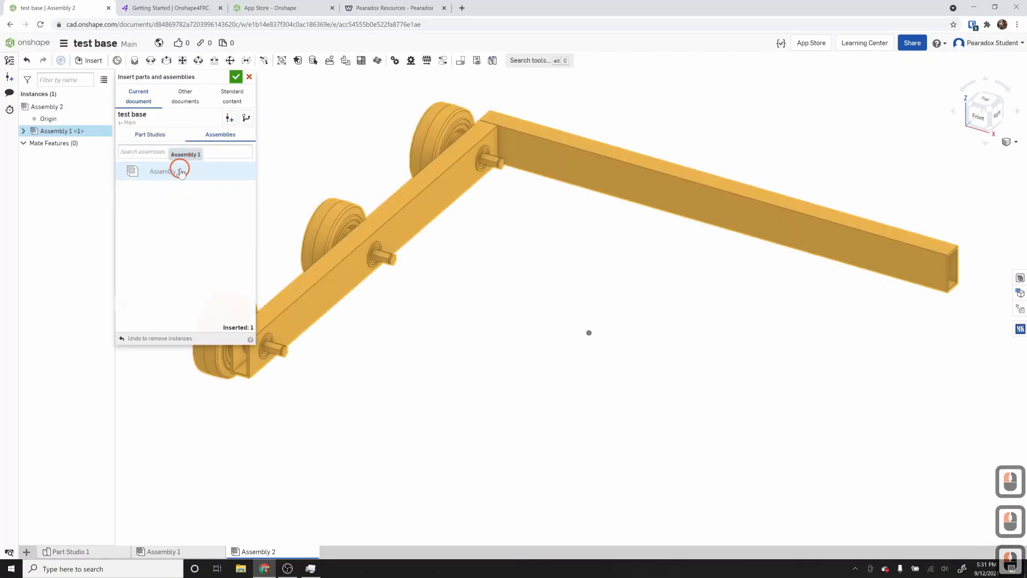
click(181, 171)
click(235, 76)
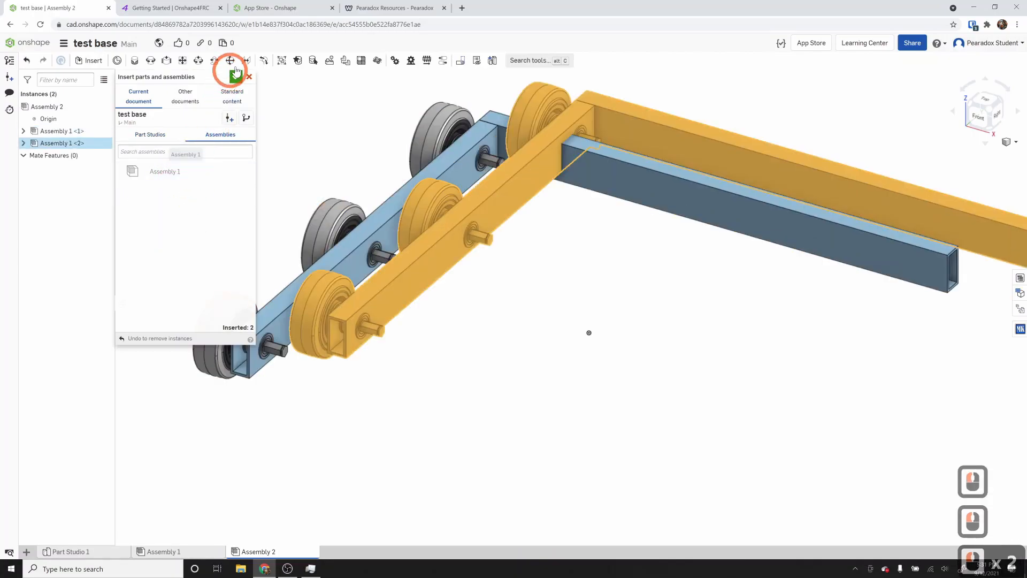
- Fix the 1/2" Hex (4 in) <1> shaft inside the first Assembly 1 instance
click(62, 130)
right_click(68, 135)
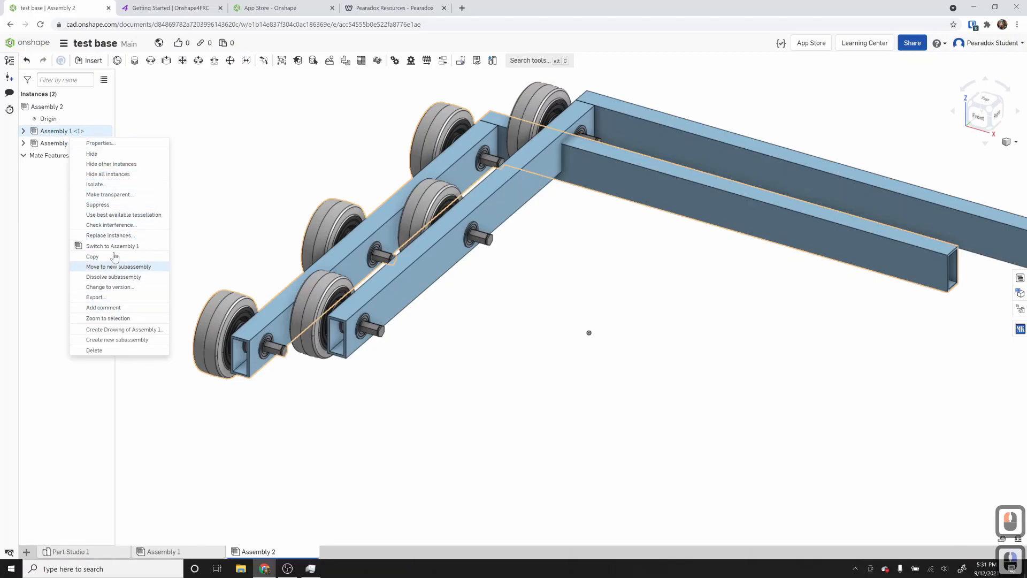
click(51, 135)
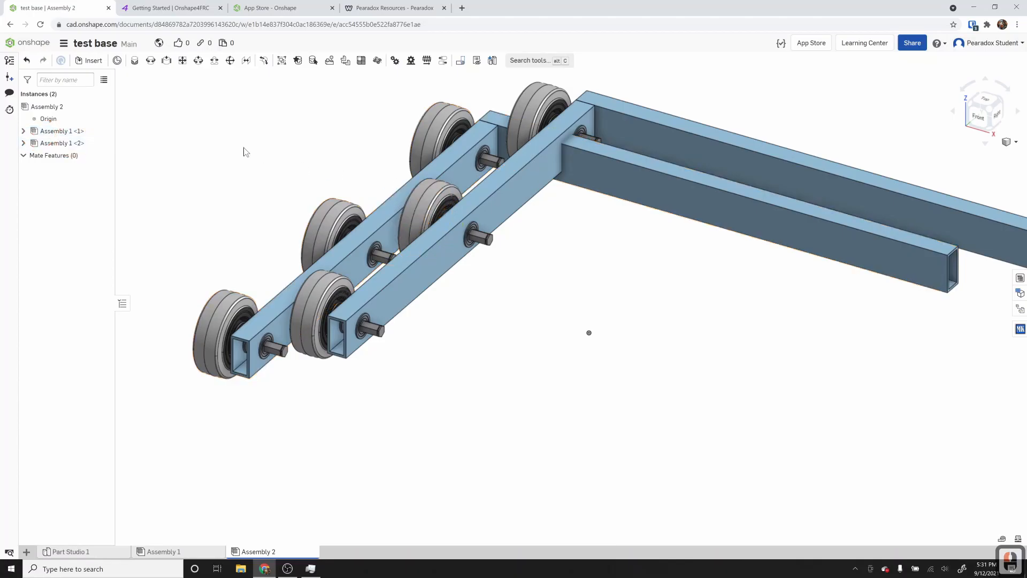
right_click(69, 132)
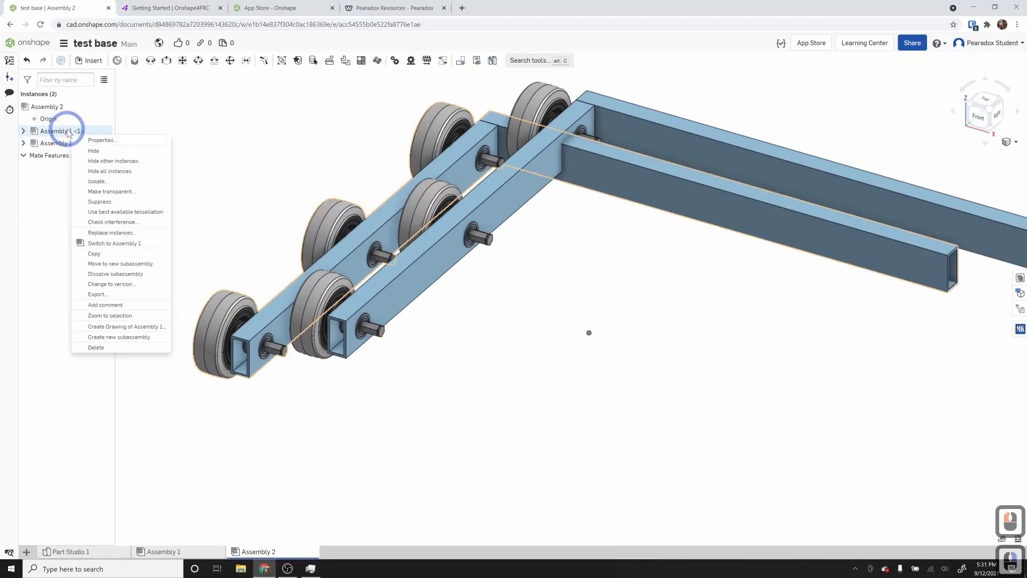
click(26, 132)
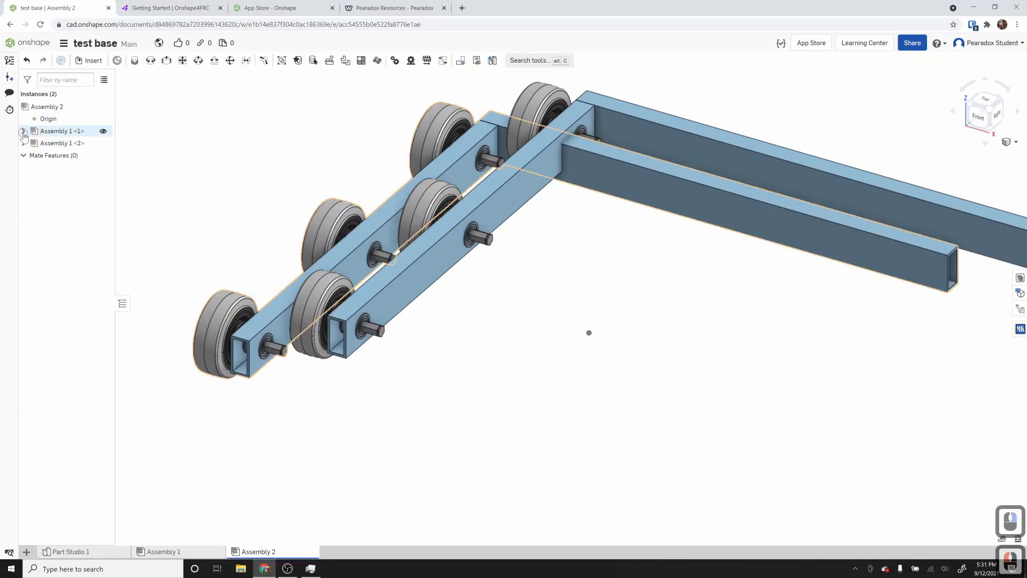
click(58, 145)
right_click(63, 146)
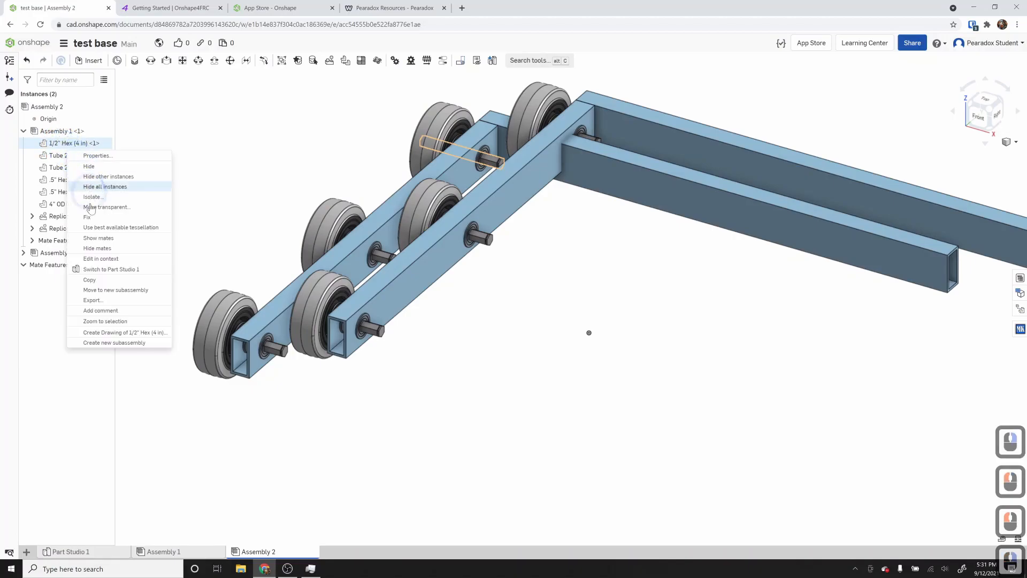
click(89, 216)
- Move the second Assembly 1 instance clear of the first and add a Fastened mate between its cross tube's free-end corner and the first side tube's open-end corner
scroll(582, 321, down, 4)
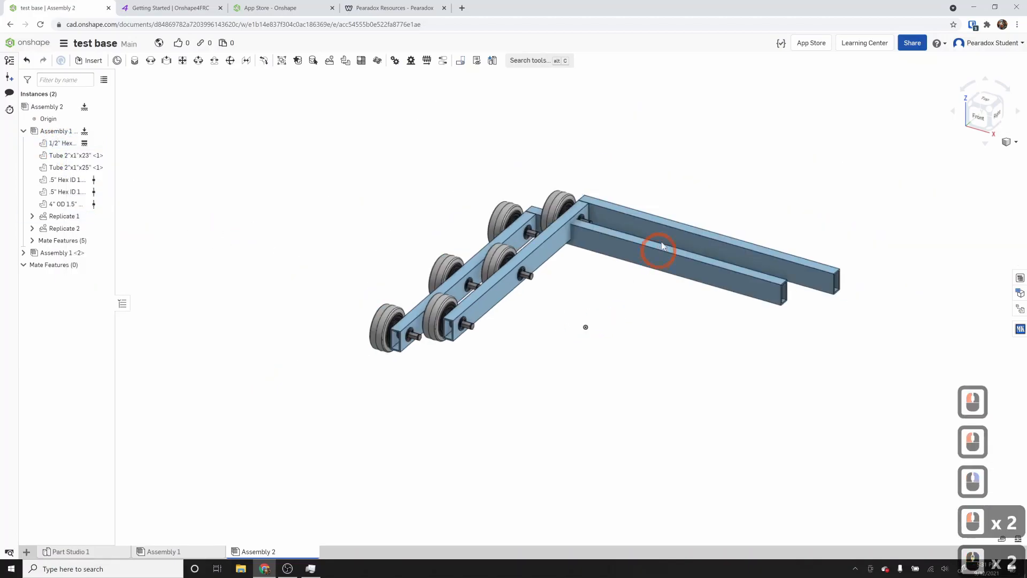
drag(671, 351, 575, 391)
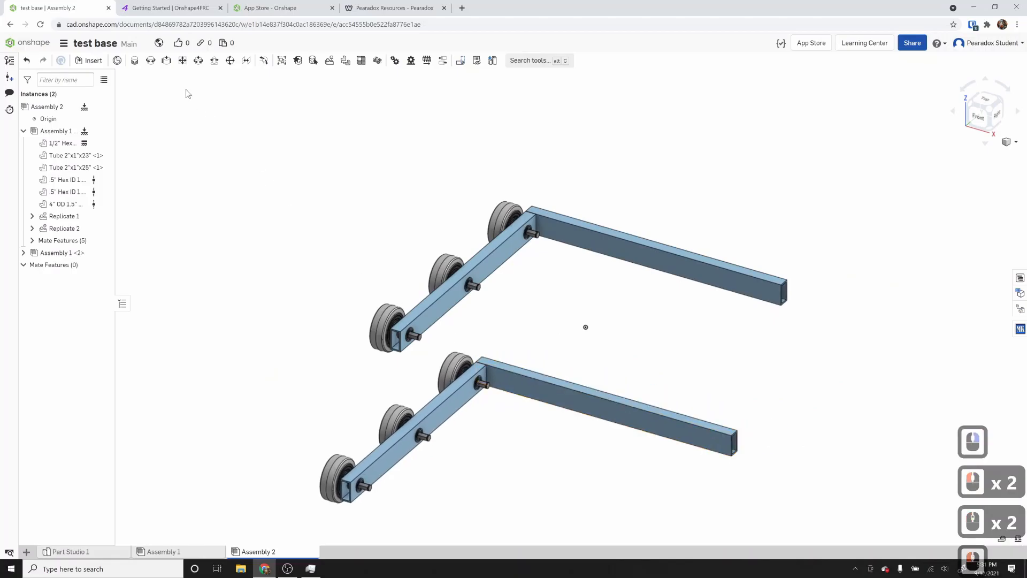
click(135, 61)
scroll(706, 418, up, 5)
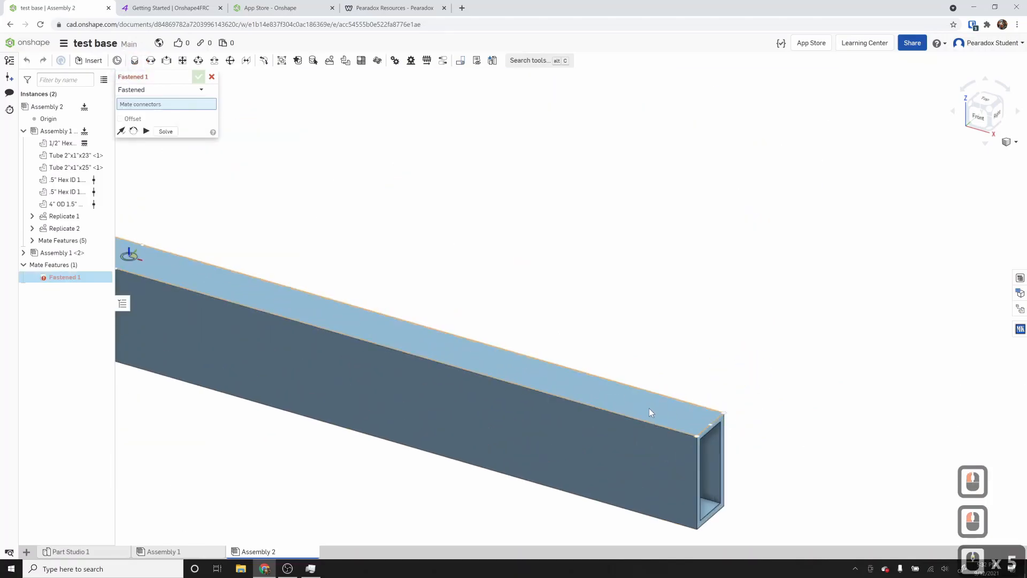
click(717, 414)
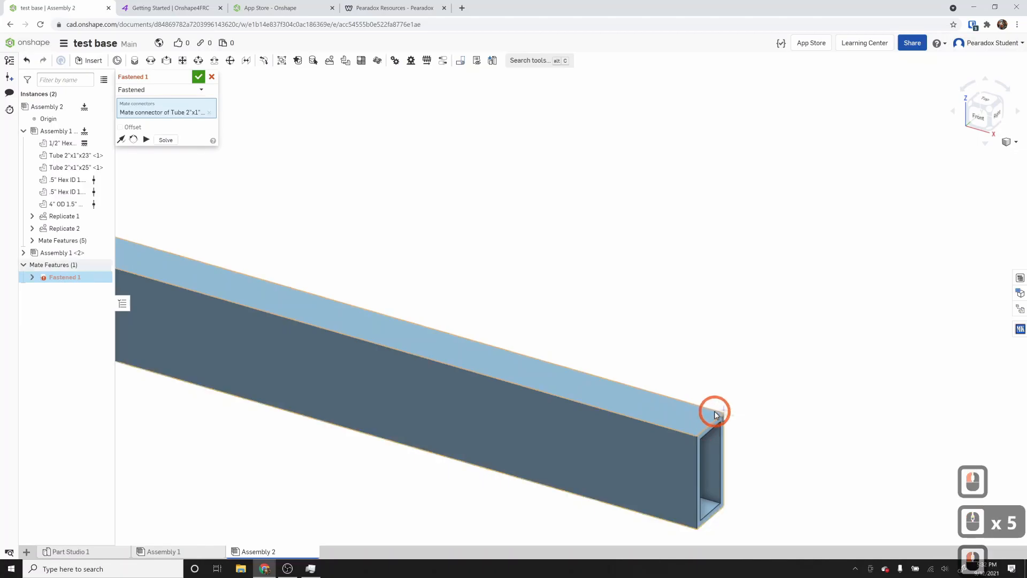
scroll(681, 385, down, 5)
scroll(699, 339, up, 10)
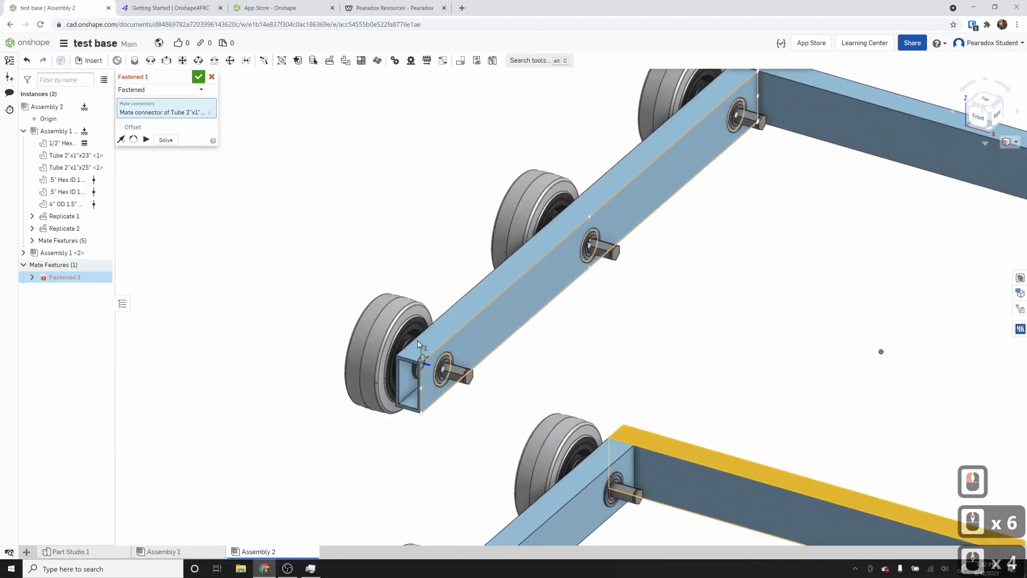
click(422, 357)
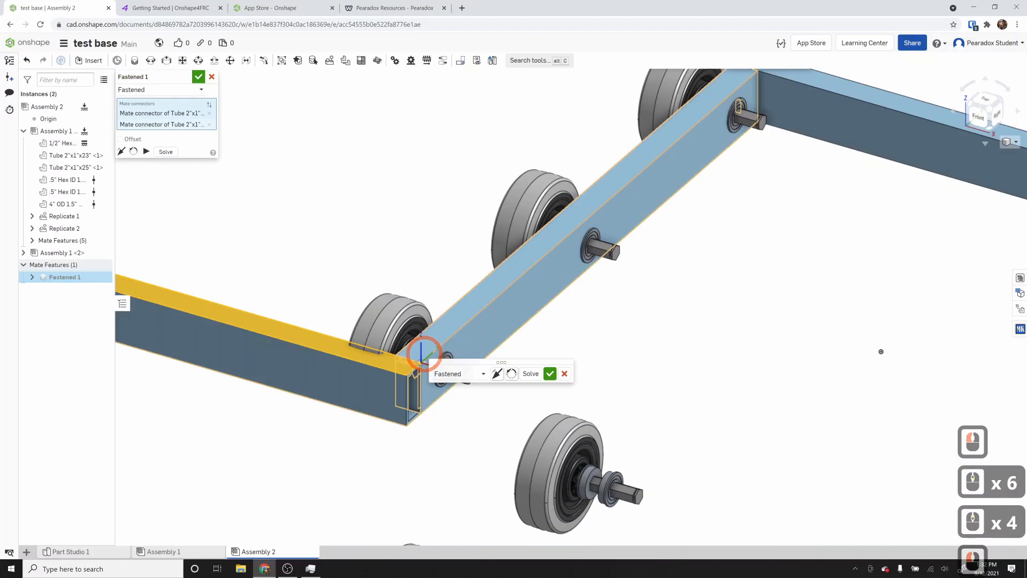
- Rotate the Fastened mate's alignment a half turn so both halves form a closed rectangular frame, and solve the mate
scroll(423, 356, down, 3)
scroll(417, 336, down, 1)
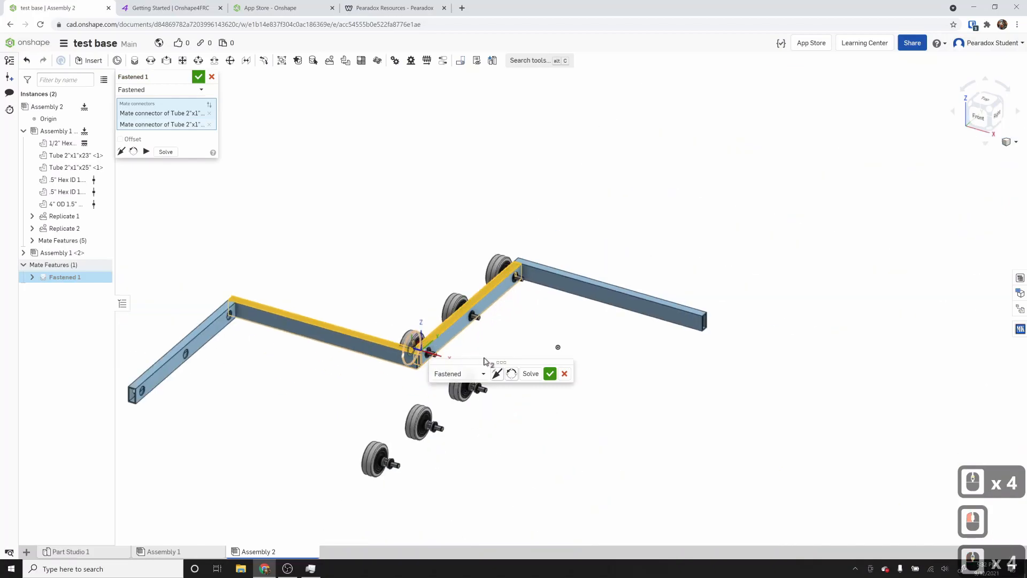
click(512, 374)
click(511, 375)
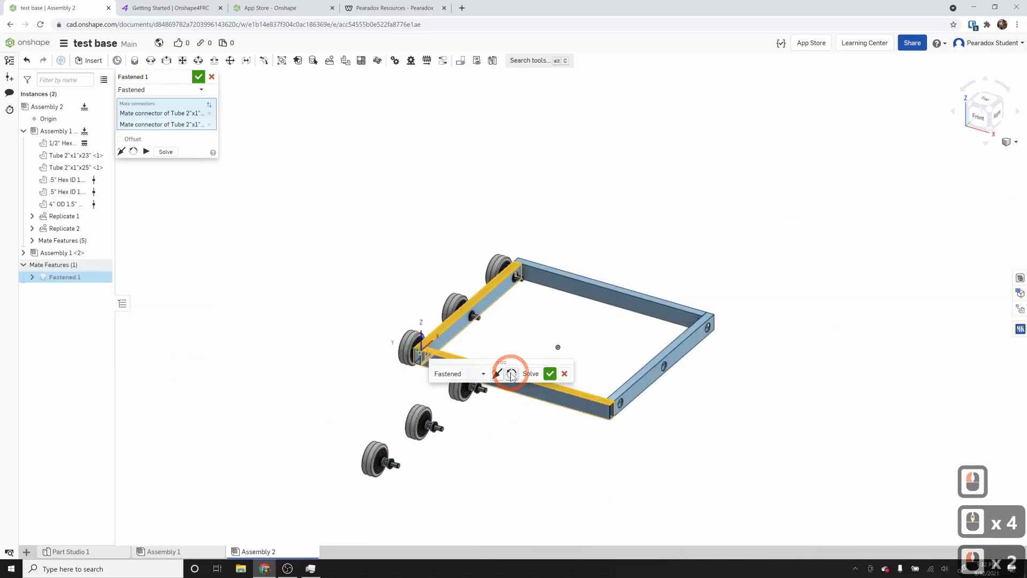
click(532, 373)
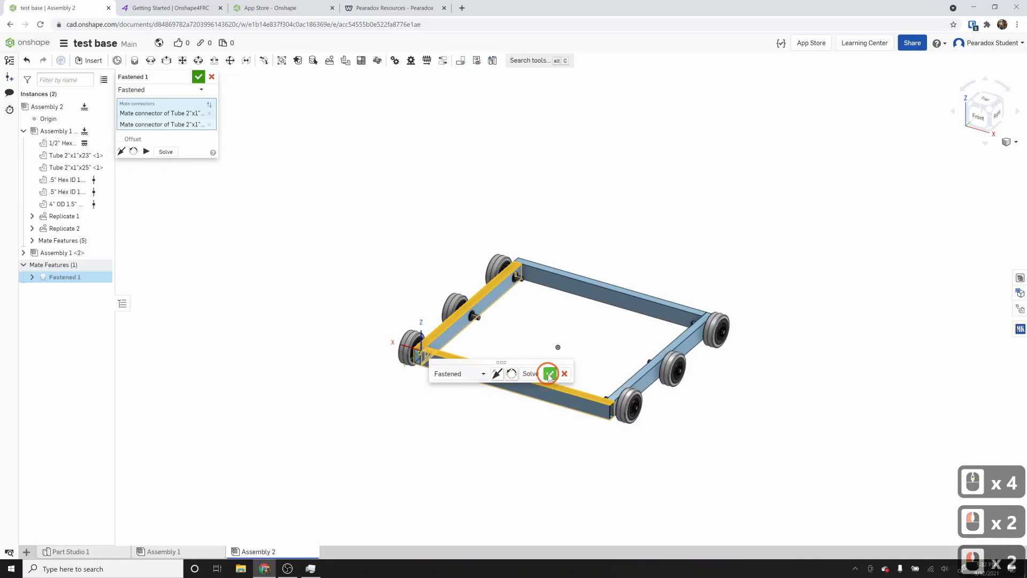
- Accept the Fastened mate that joins the two half-frames and leave the mate command
click(550, 373)
scroll(600, 401, up, 2)
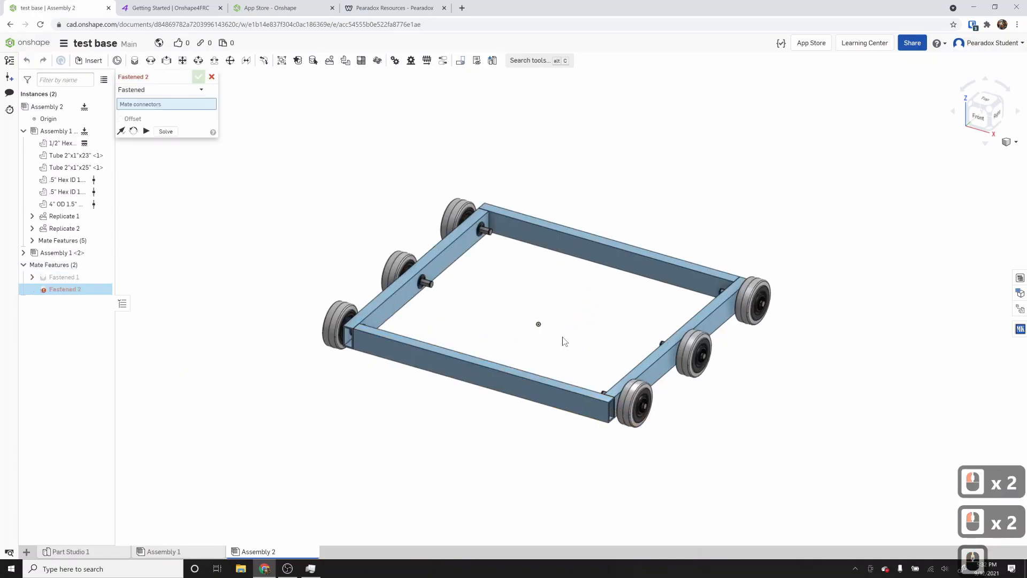
click(212, 76)
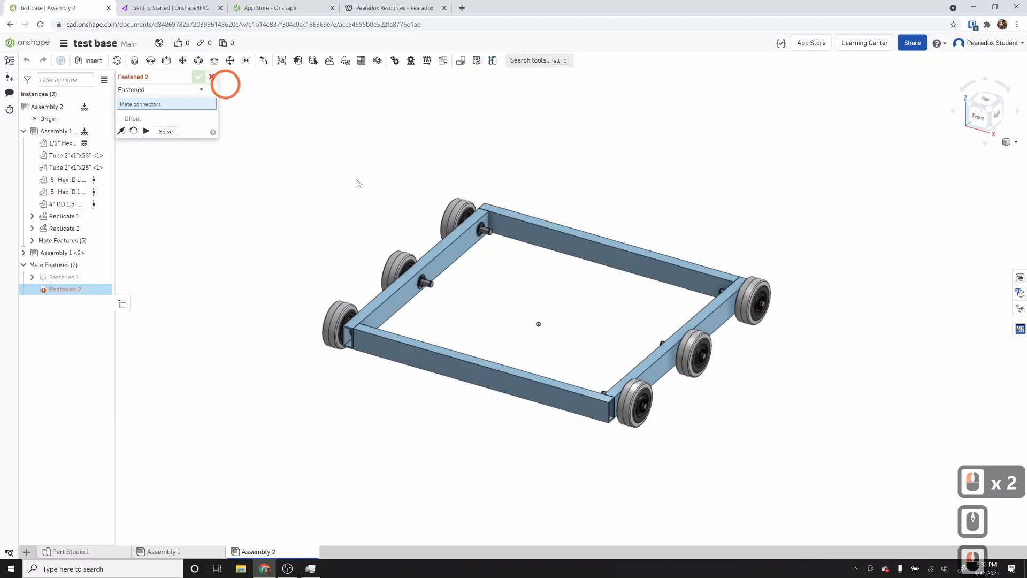
- Switch to Assembly 1 and try to delete the replicated middle wheel
click(159, 552)
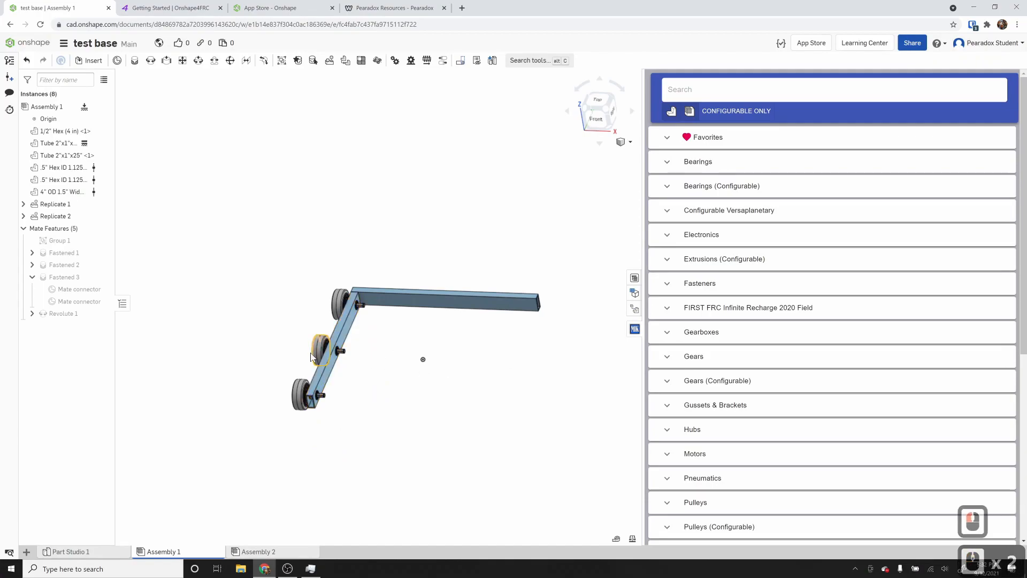
scroll(330, 350, up, 4)
click(330, 341)
key(Delete)
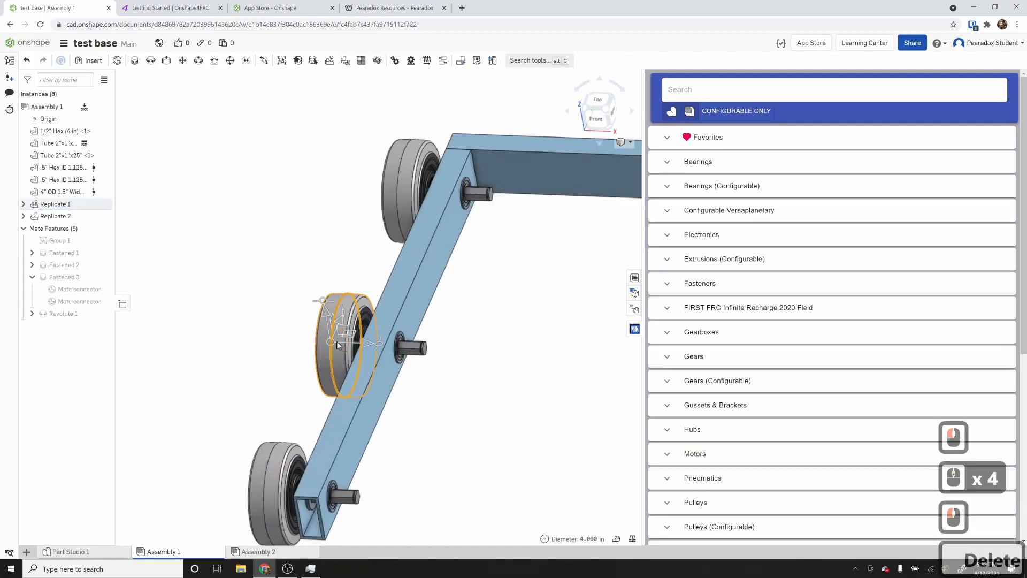
click(232, 291)
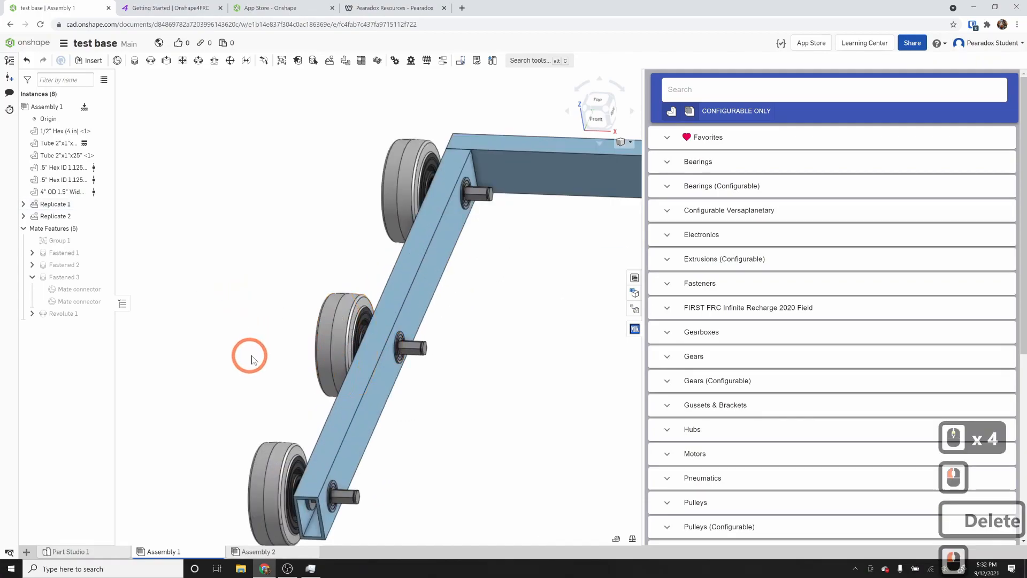
right_drag(248, 355, 264, 354)
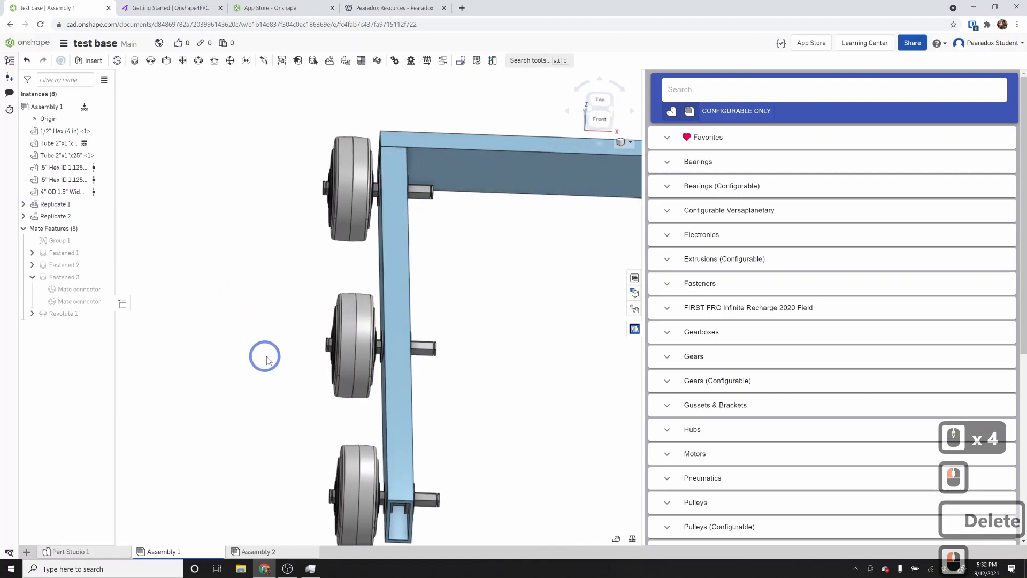
- Open Replicate 1's definition, close it without changes, and try again to delete the middle wheel
click(23, 204)
double_click(49, 204)
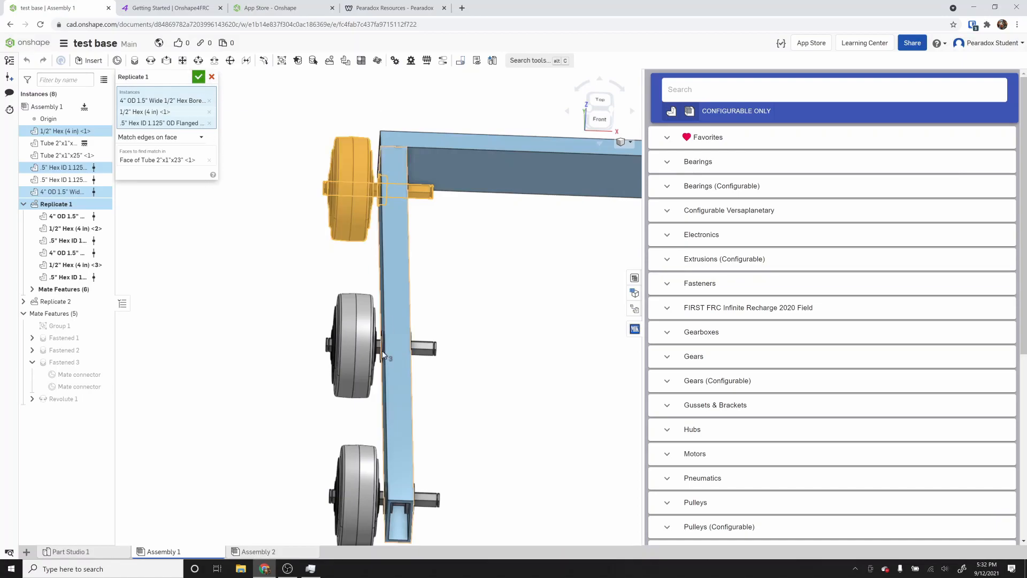
click(211, 78)
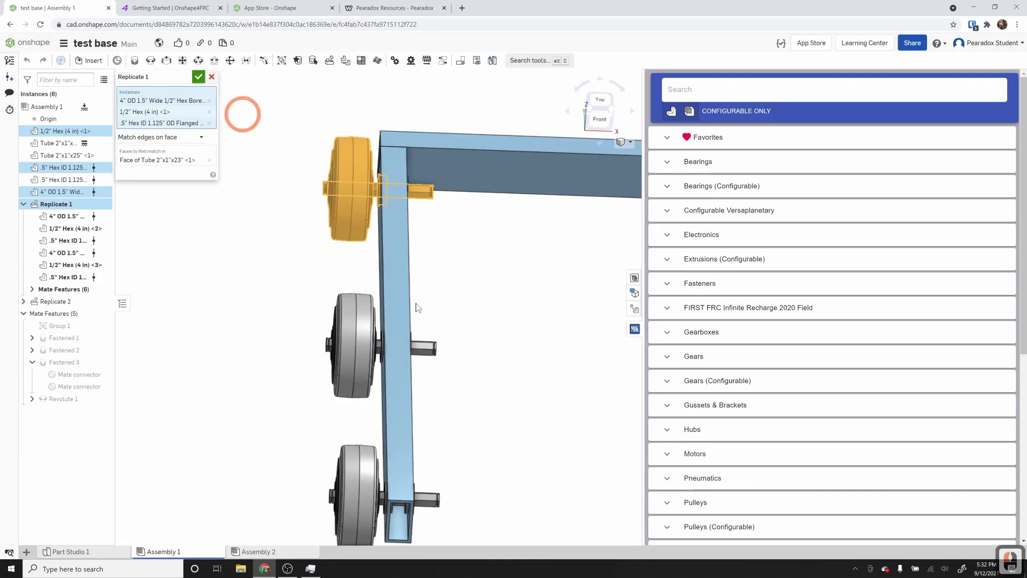
click(364, 345)
key(Delete)
key(Delete)
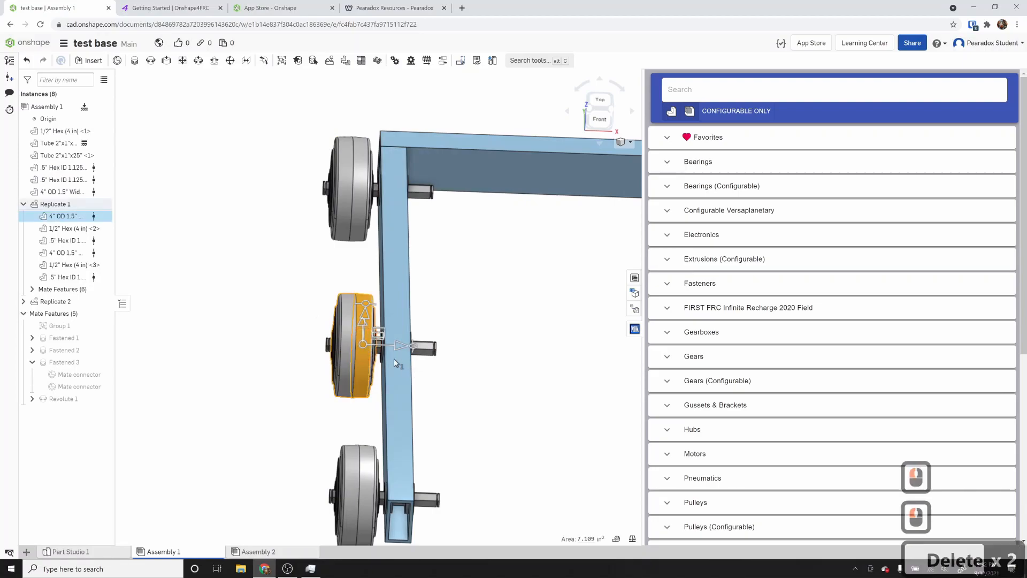
- Delete the Replicate 1 feature together with its replicated wheels, shafts and bearings
click(63, 205)
key(Delete)
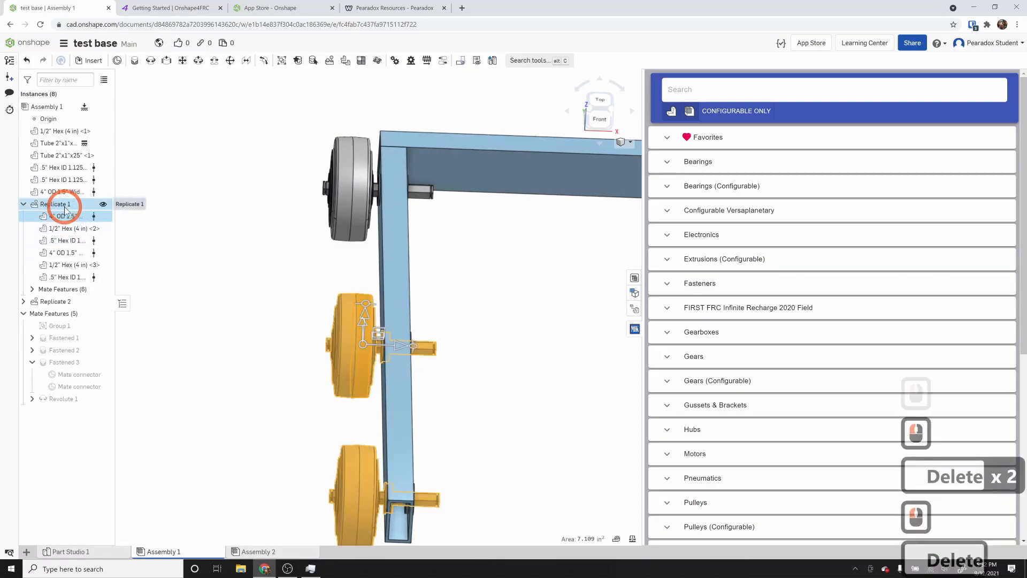
click(647, 358)
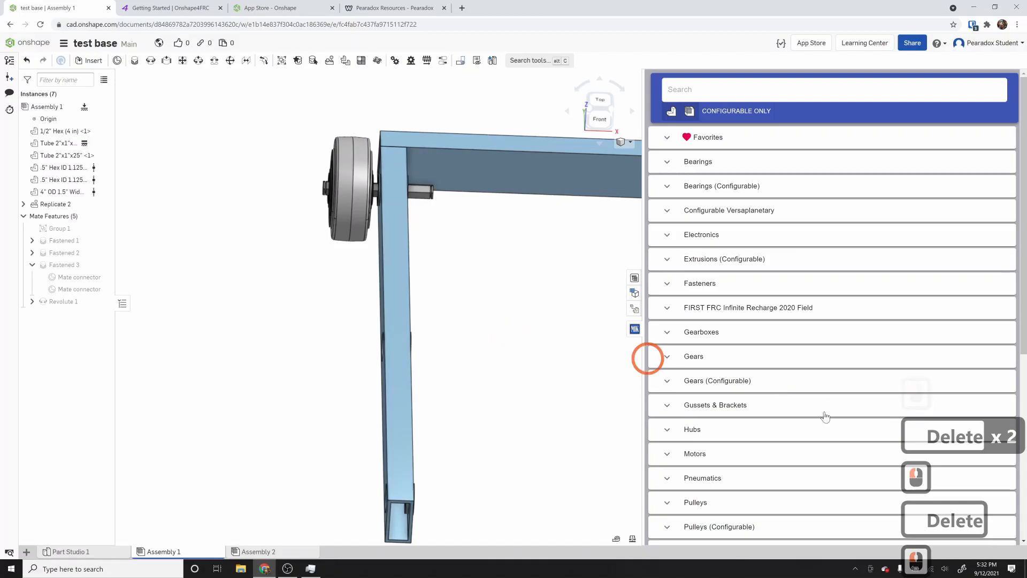
- Insert a WCP SS Flipped Gearbox Assembly with Falcon 500 motor, Falcon 8:62 first stage, 18:30 second stage and 2 inch shaft length
click(665, 331)
scroll(755, 353, down, 2)
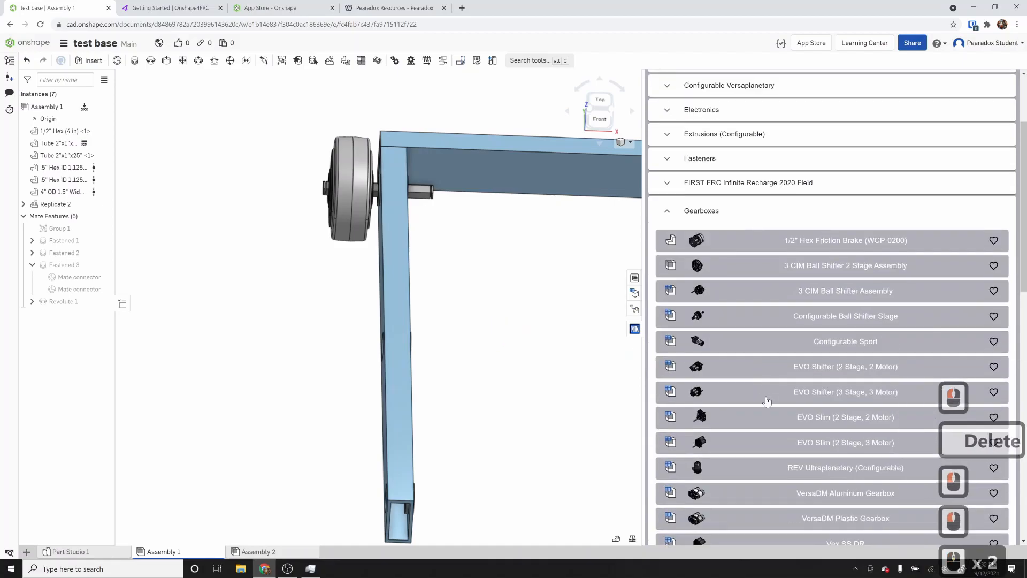
scroll(770, 428, down, 10)
scroll(782, 456, up, 2)
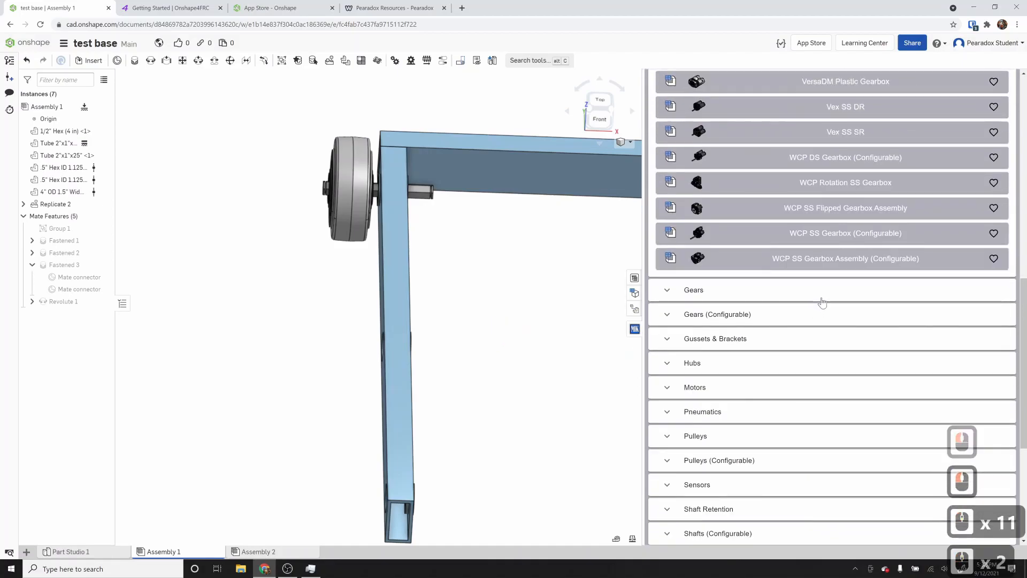
click(824, 209)
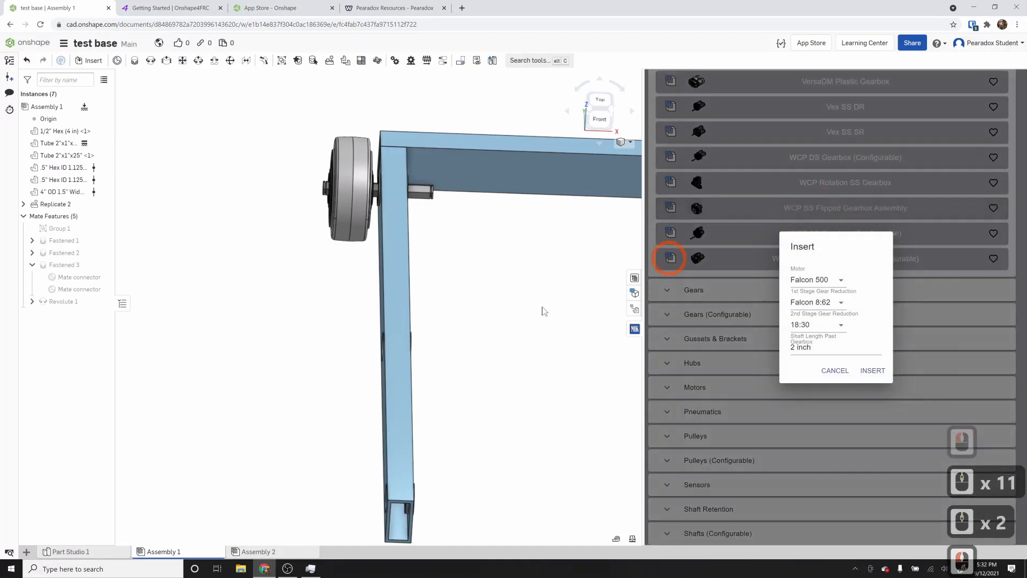
click(874, 370)
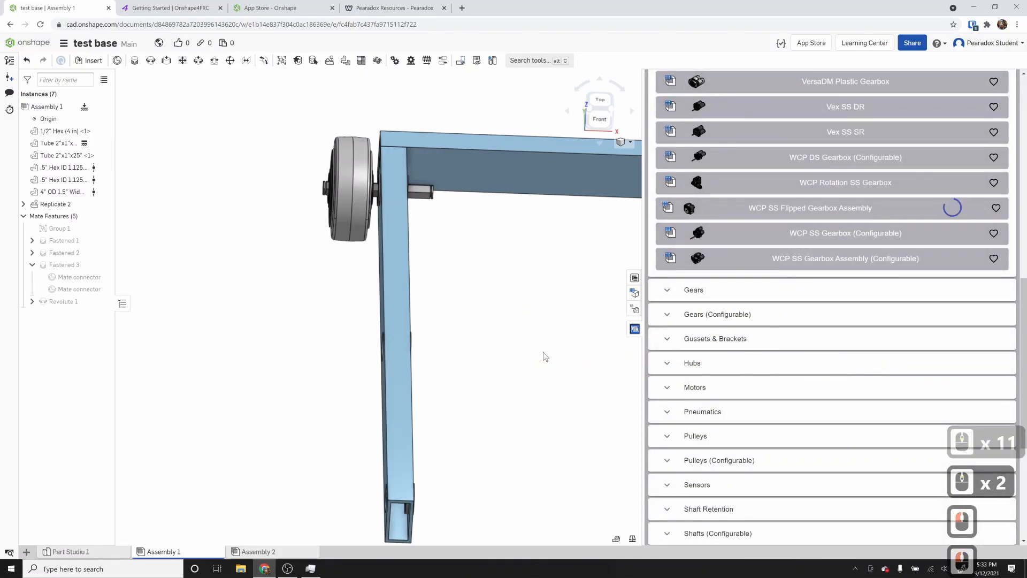
scroll(504, 338, down, 2)
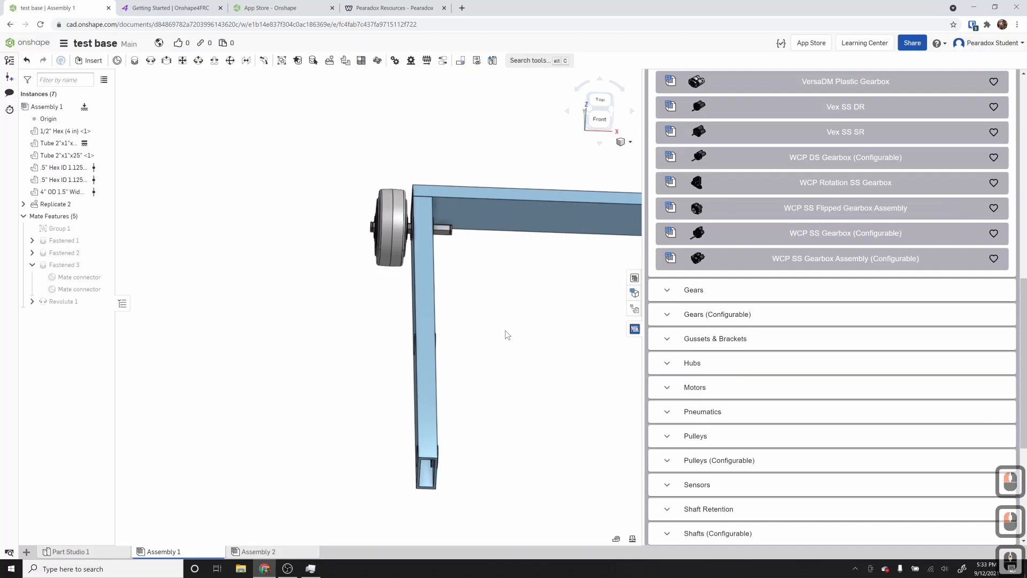
scroll(505, 330, down, 2)
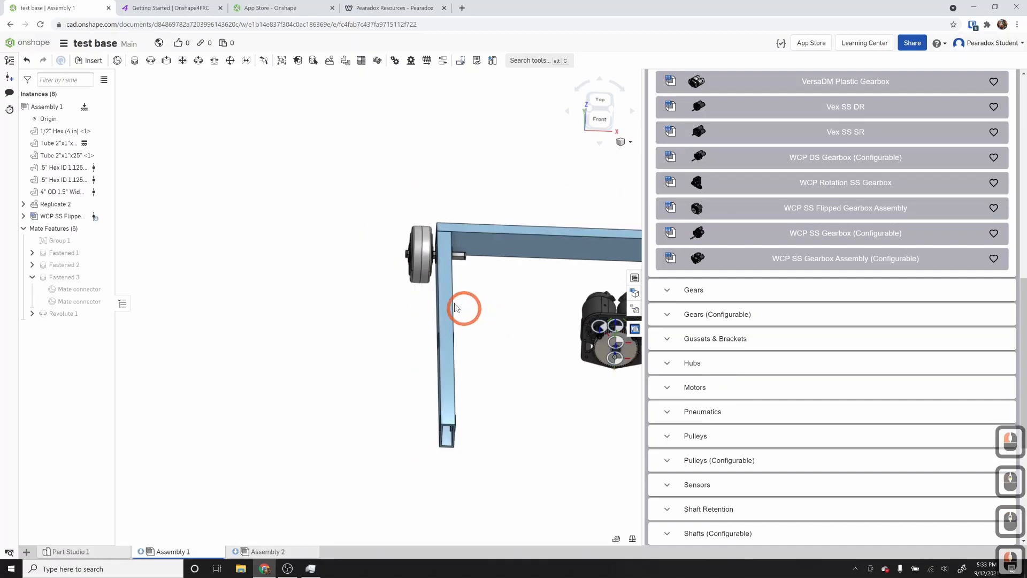
click(134, 62)
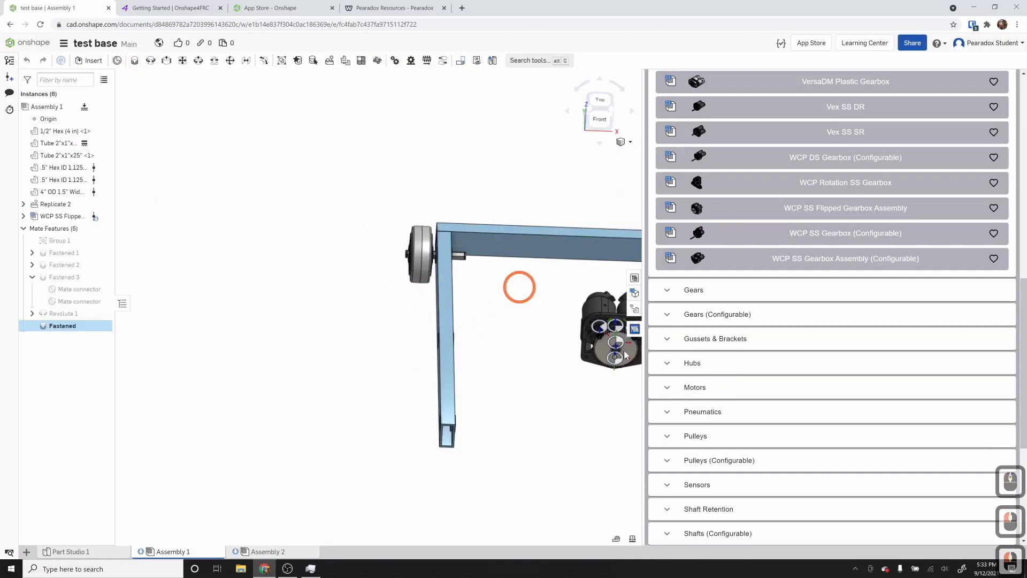
scroll(599, 348, up, 4)
right_drag(566, 351, 519, 350)
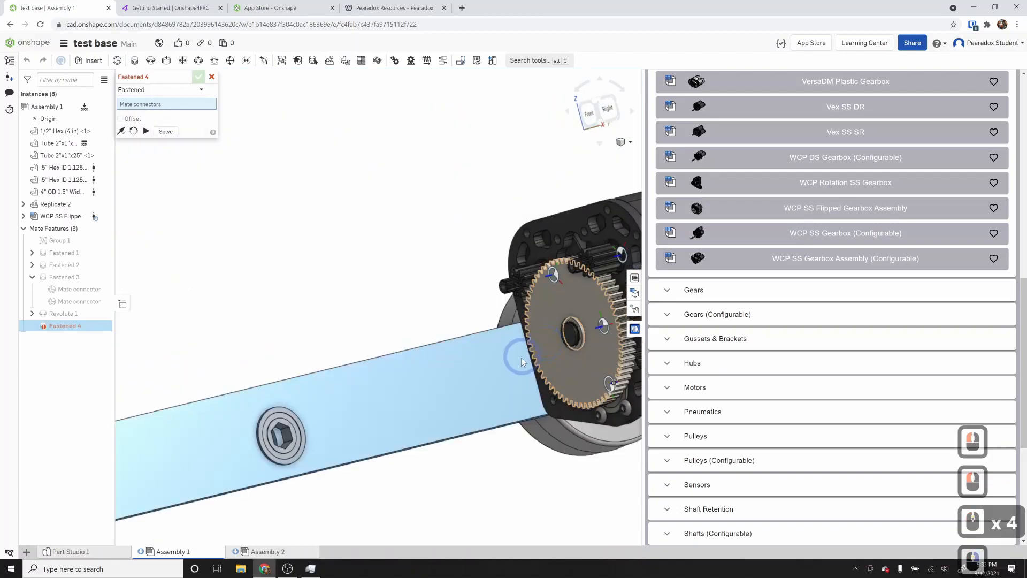
right_drag(566, 388, 456, 432)
click(452, 409)
scroll(452, 410, down, 4)
scroll(452, 410, down, 2)
right_drag(495, 425, 525, 436)
scroll(530, 436, up, 6)
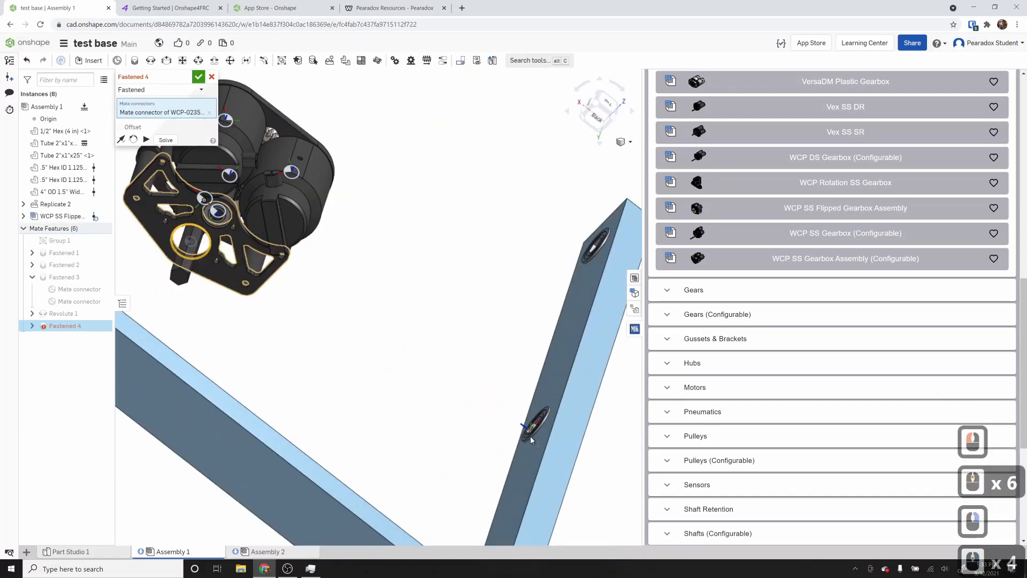
scroll(529, 439, up, 4)
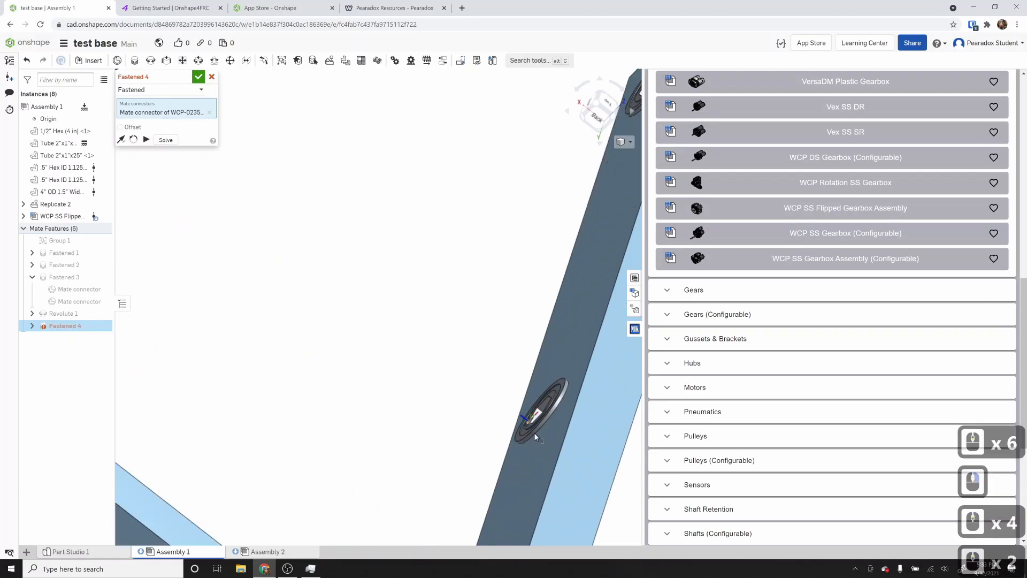
scroll(556, 429, up, 2)
right_drag(560, 424, 554, 432)
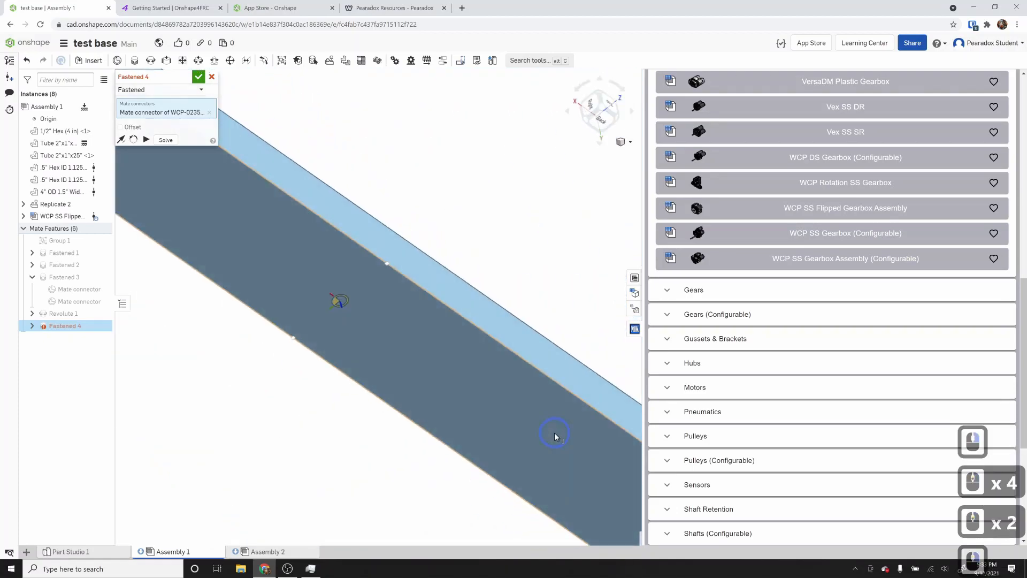
scroll(484, 359, down, 3)
right_drag(394, 370, 429, 341)
mouse_move(480, 289)
right_down()
mouse_move(466, 310)
mouse_move(471, 302)
right_up()
scroll(428, 210, down, 4)
right_drag(398, 234, 464, 206)
scroll(463, 206, up, 8)
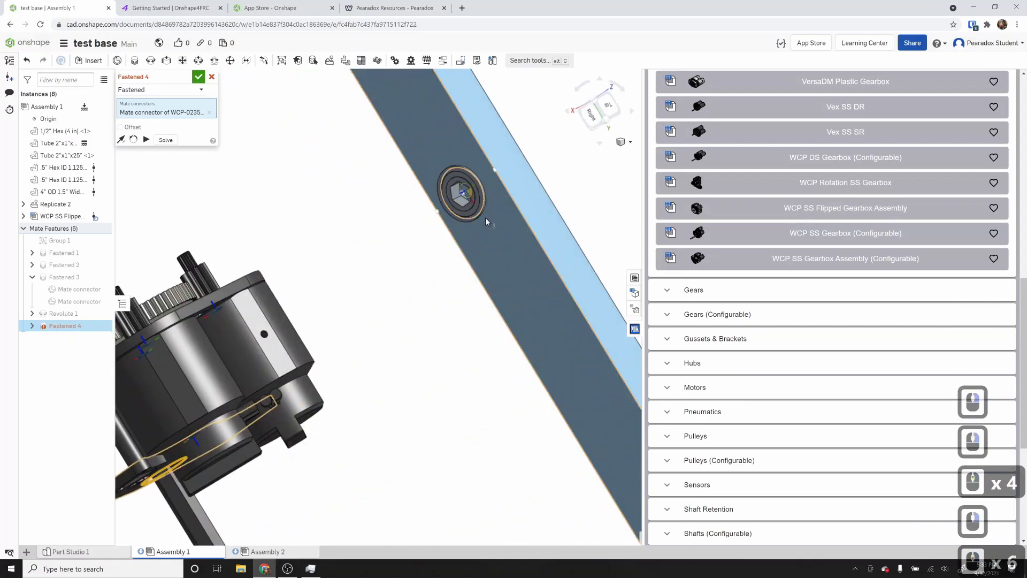
scroll(482, 213, up, 2)
key(Escape)
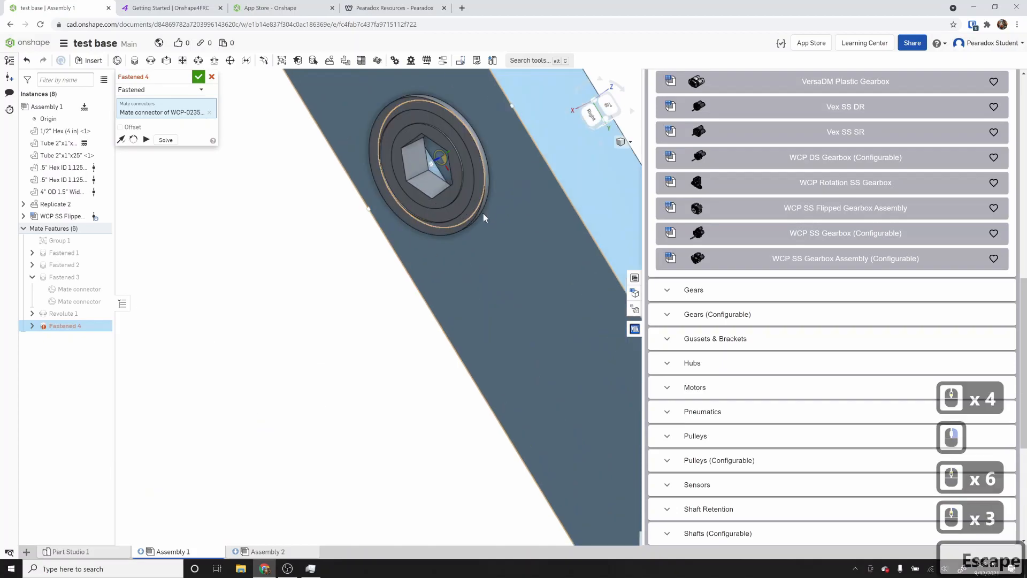
- Delete the Replicate 2 feature to clear the replicated bearings from the side tube's holes
click(56, 210)
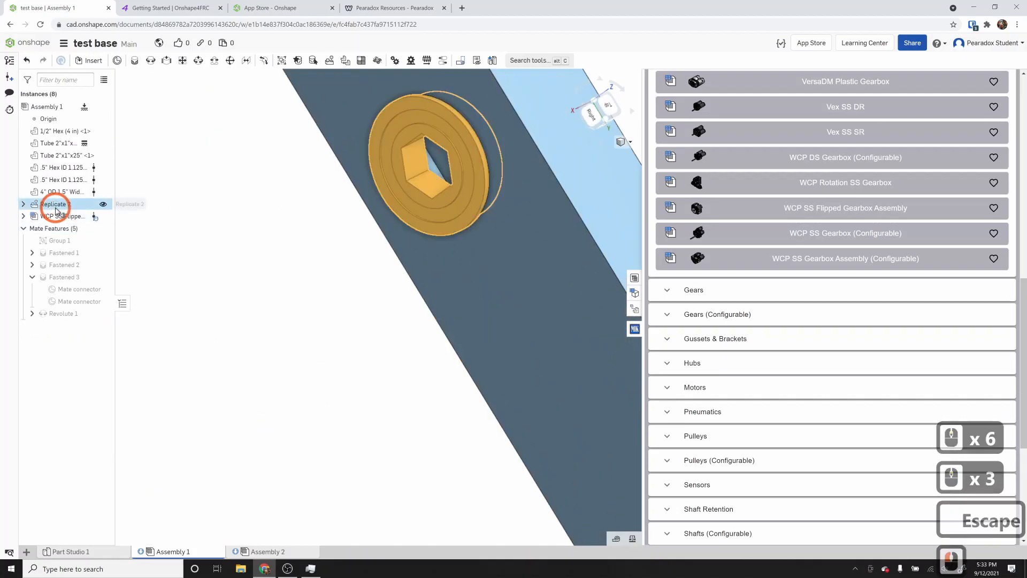
key(Delete)
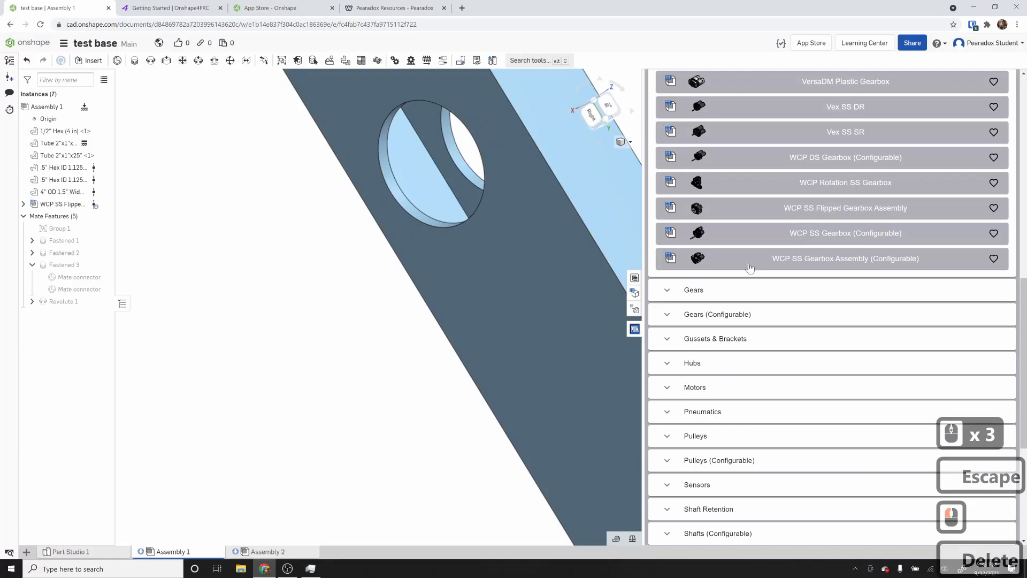
- Insert a second WCP SS Flipped Gearbox Assembly with Falcon 500, Falcon 8:62, 18:30 and 2 inch shaft length
click(832, 208)
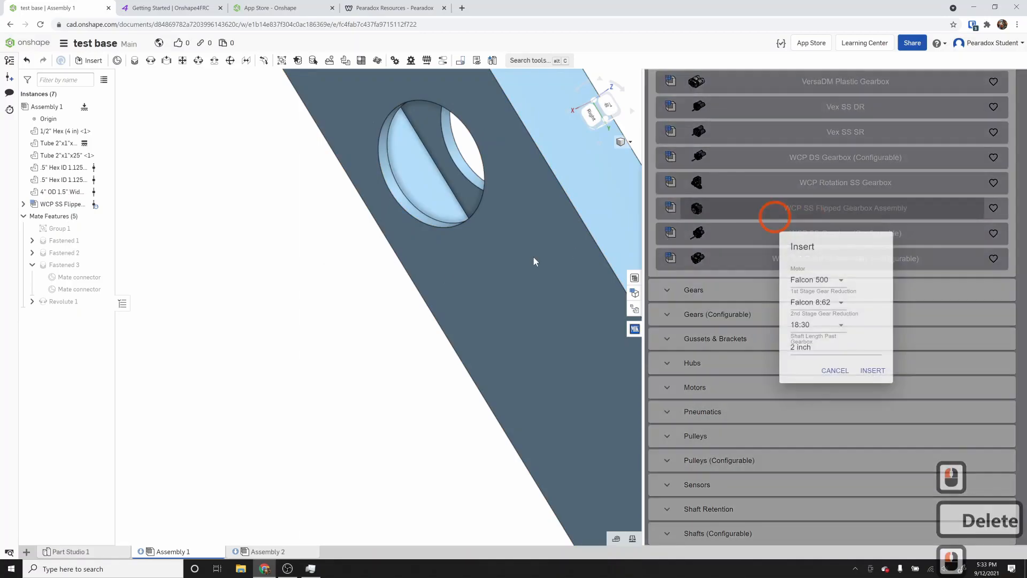
scroll(418, 277, down, 5)
right_drag(353, 381, 335, 369)
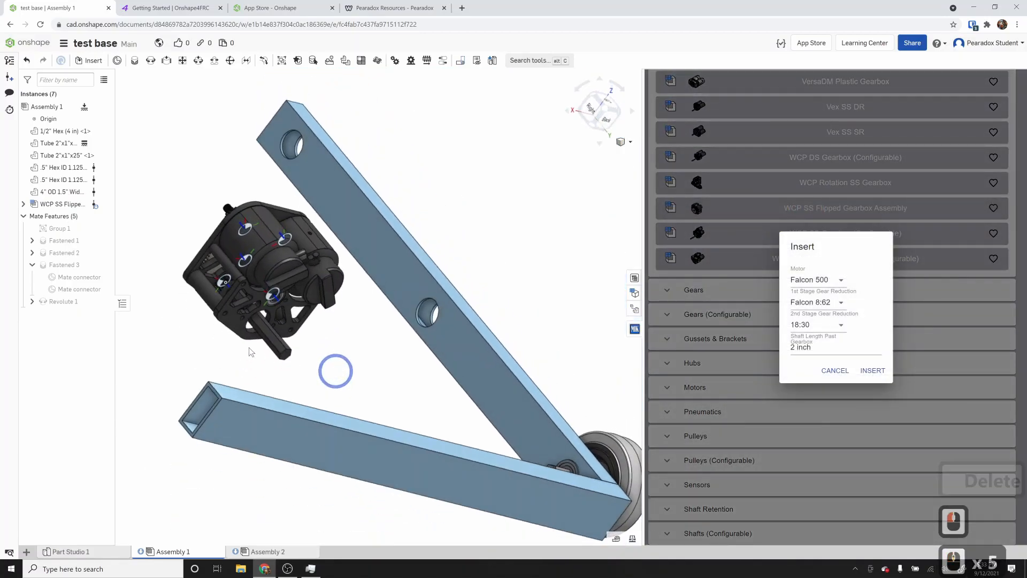
scroll(246, 323, up, 5)
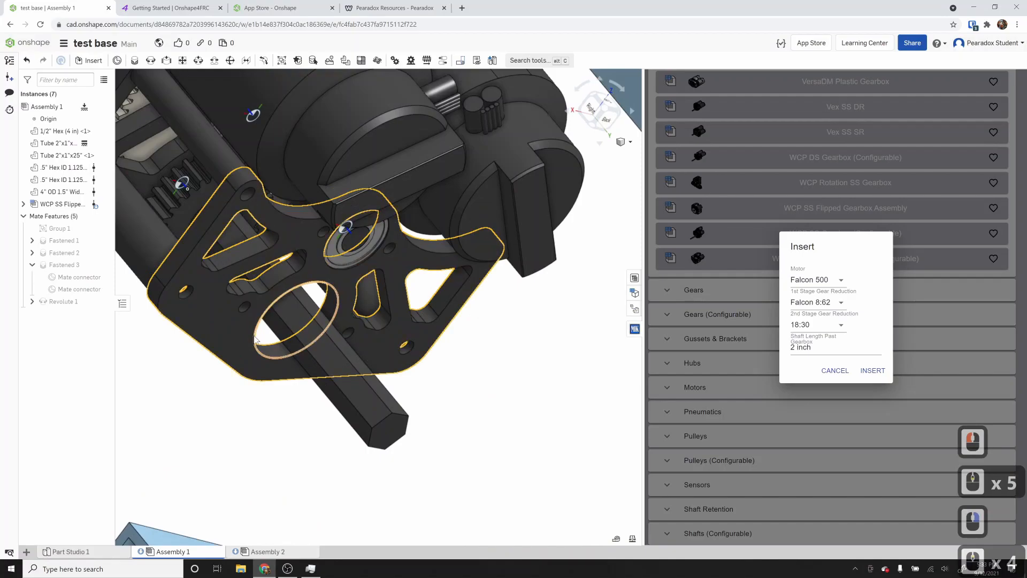
right_drag(269, 333, 248, 323)
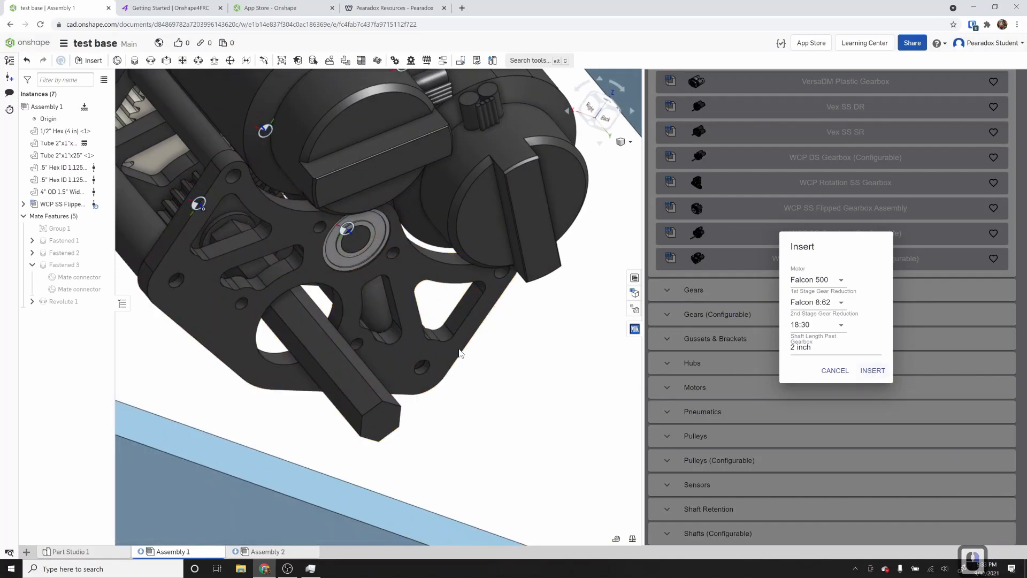
click(881, 376)
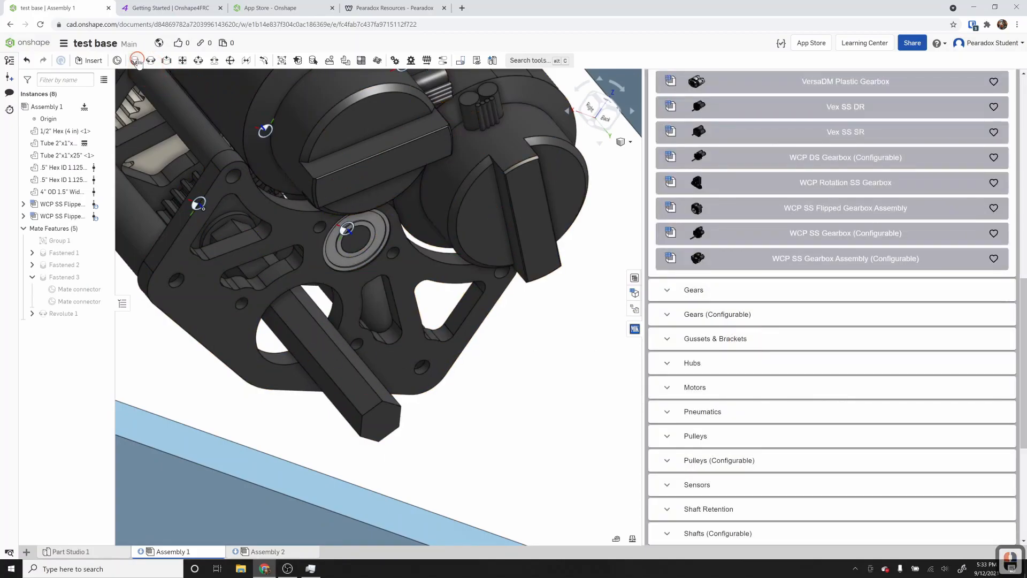
- Fasten one gearbox's output bearing to the side tube's middle hole, flipping its primary axis and reorienting its secondary axis
click(136, 61)
click(258, 342)
scroll(262, 331, down, 5)
scroll(425, 361, up, 3)
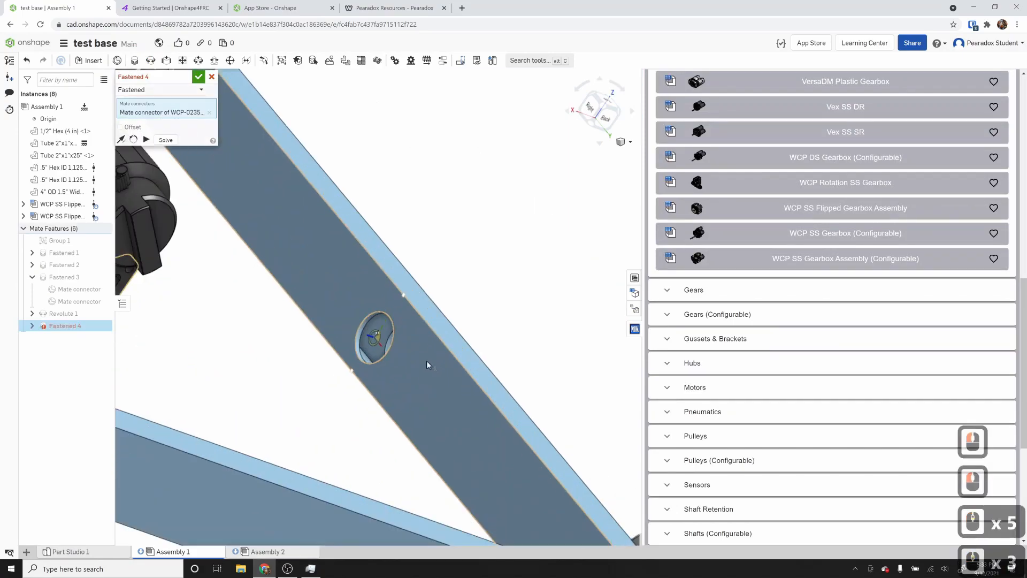
click(386, 357)
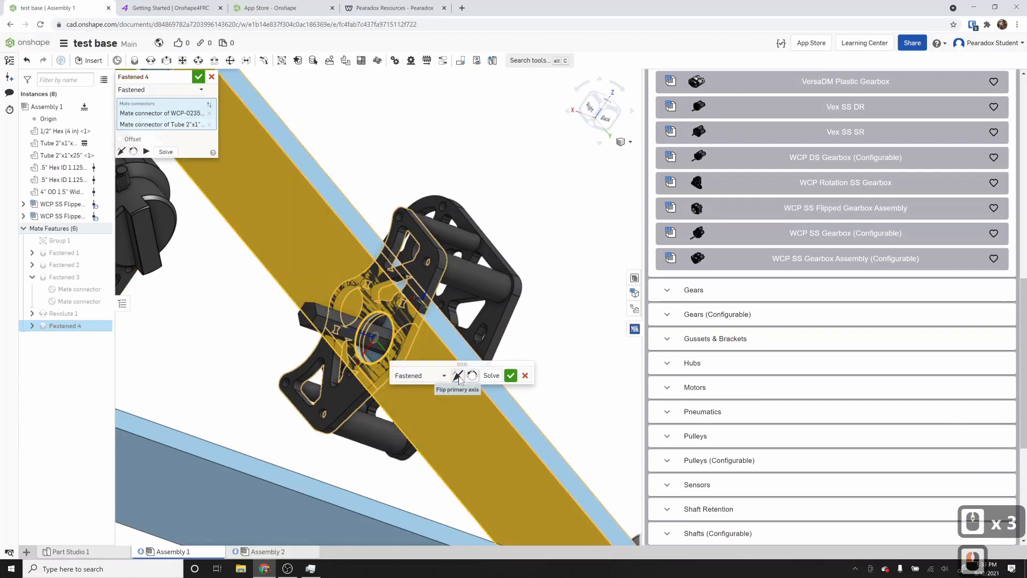
click(458, 376)
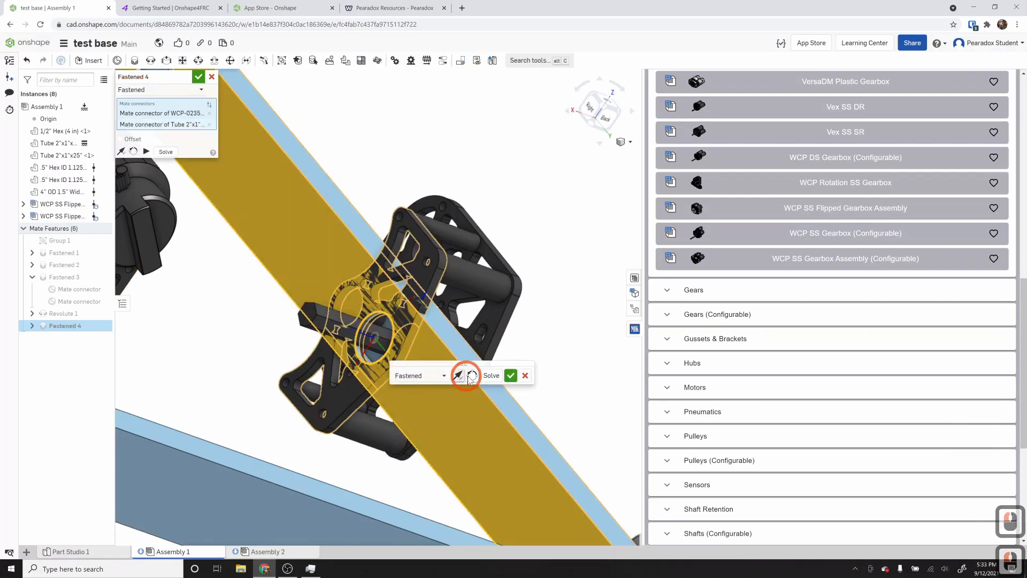
click(471, 377)
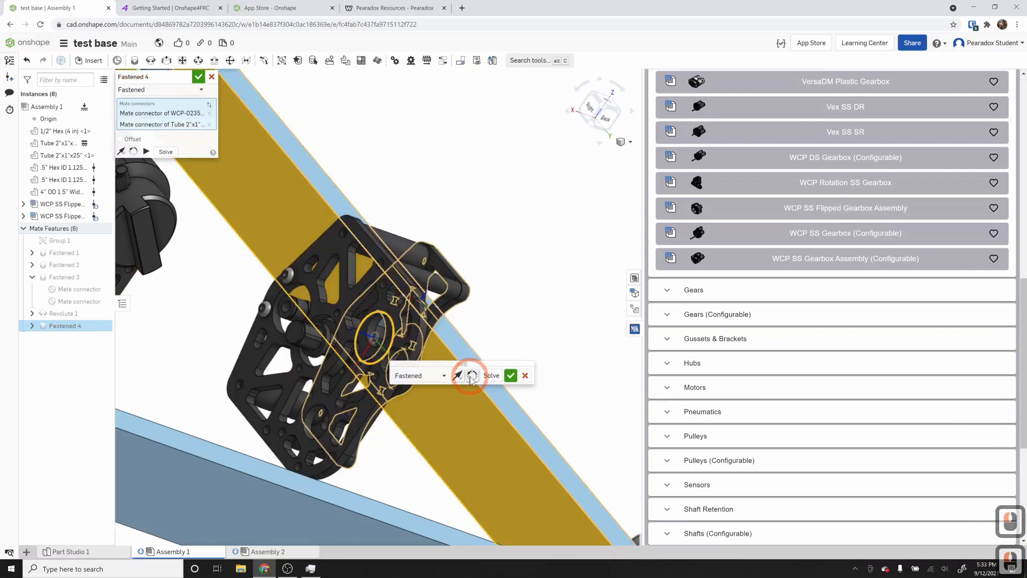
click(508, 378)
right_drag(465, 412, 376, 376)
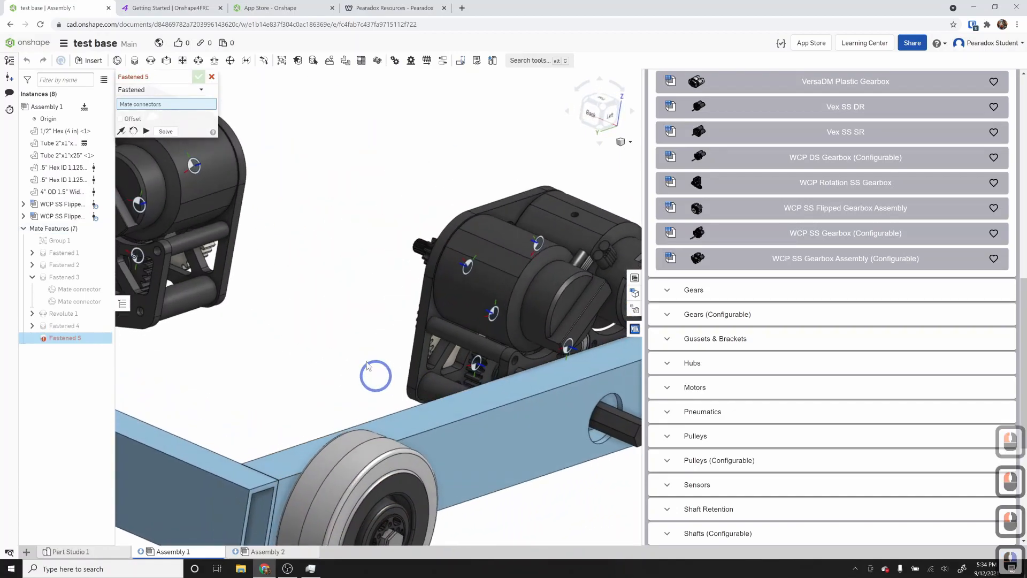
click(65, 206)
key(Delete)
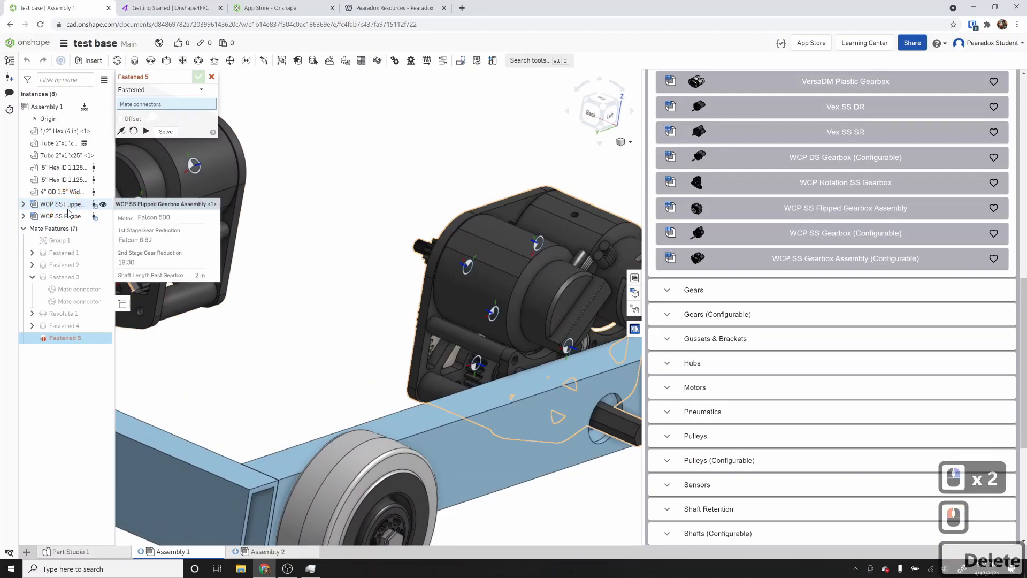
click(212, 76)
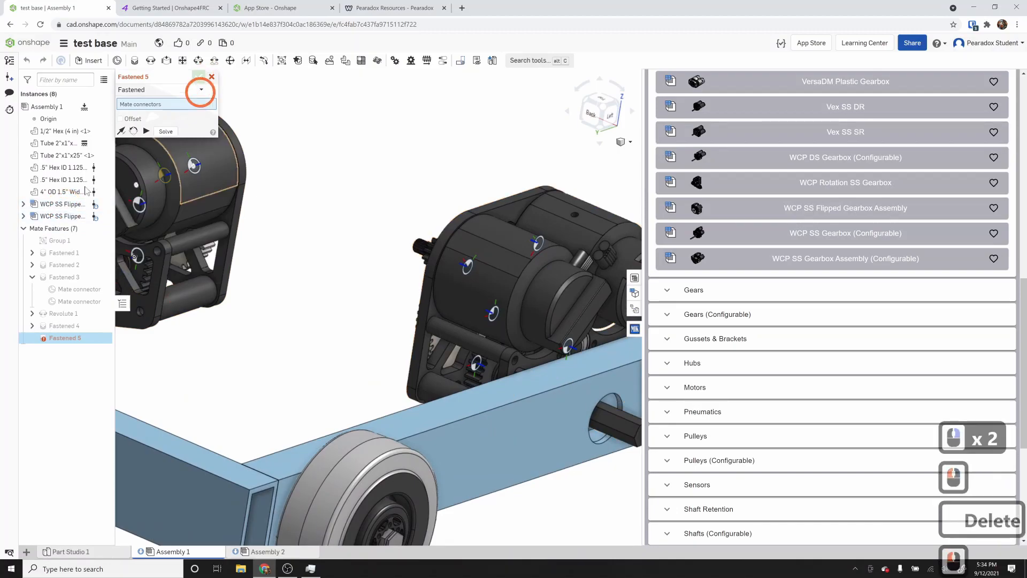
click(75, 205)
key(Delete)
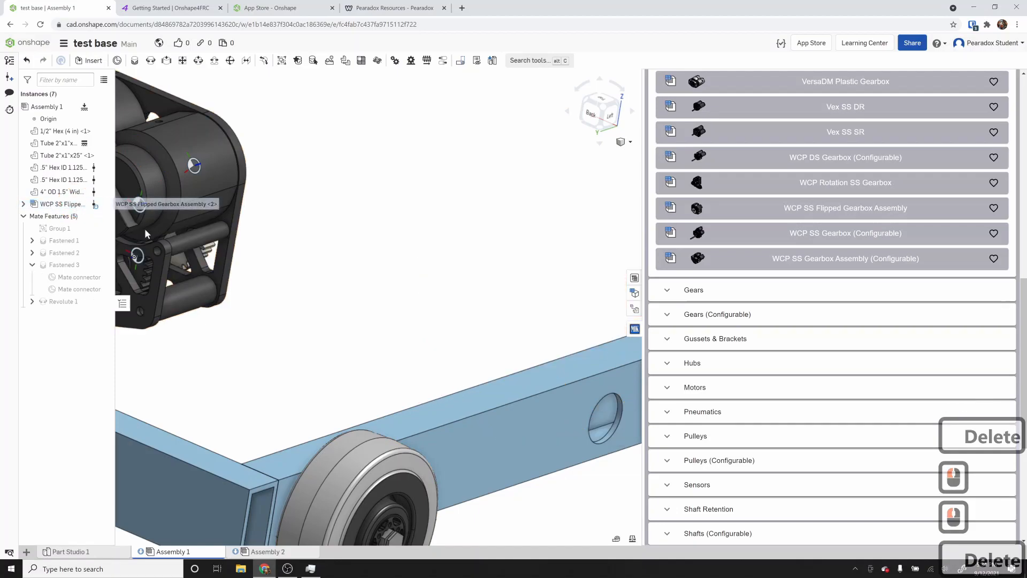
key(ctrl+z)
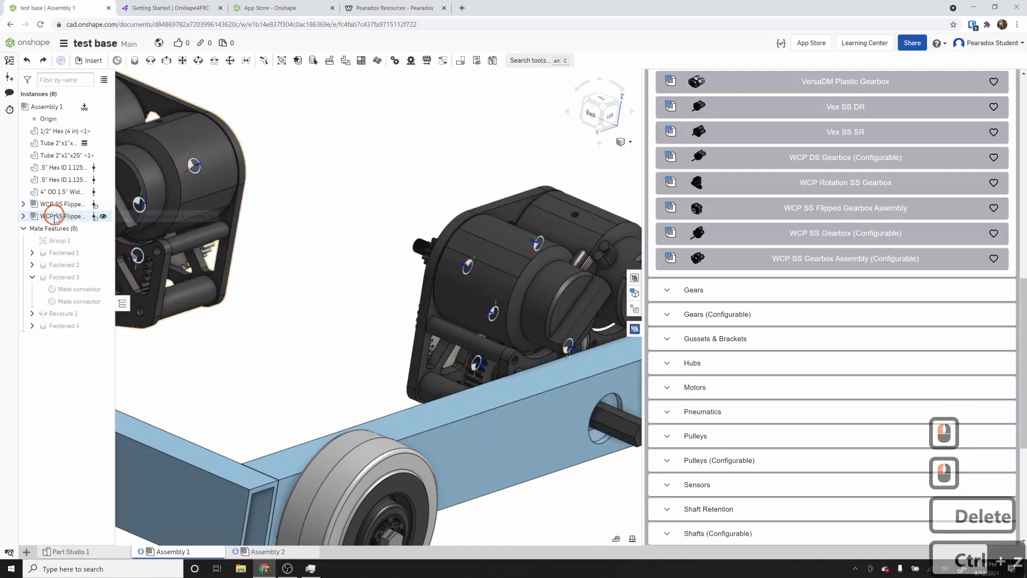
- Delete the second, unmounted WCP SS Flipped Gearbox Assembly, keeping the one fastened to the side tube
click(55, 218)
key(Delete)
mouse_move(301, 302)
right_down()
mouse_move(280, 291)
mouse_move(300, 303)
right_up()
right_drag(521, 376, 465, 442)
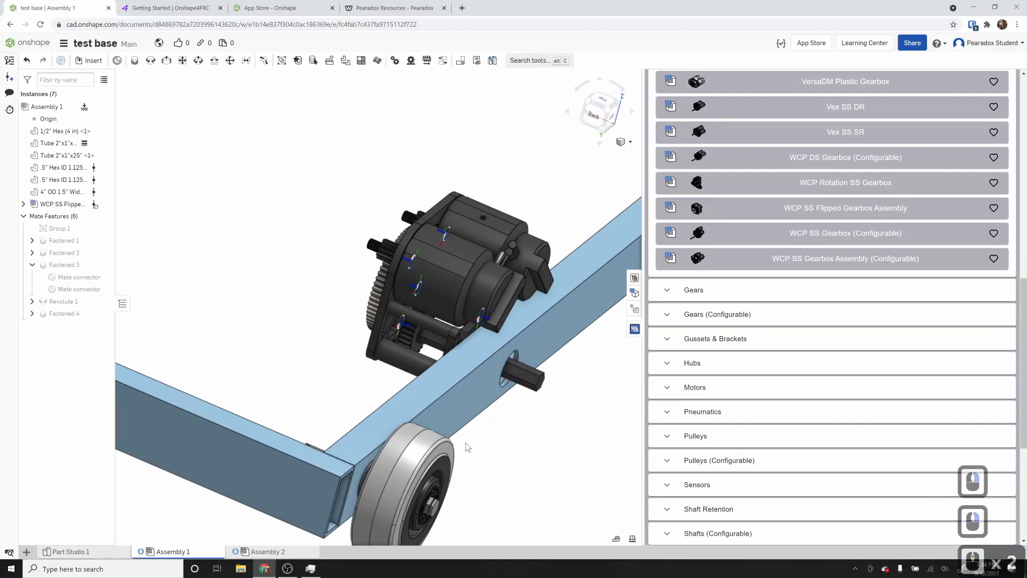
scroll(465, 442, down, 3)
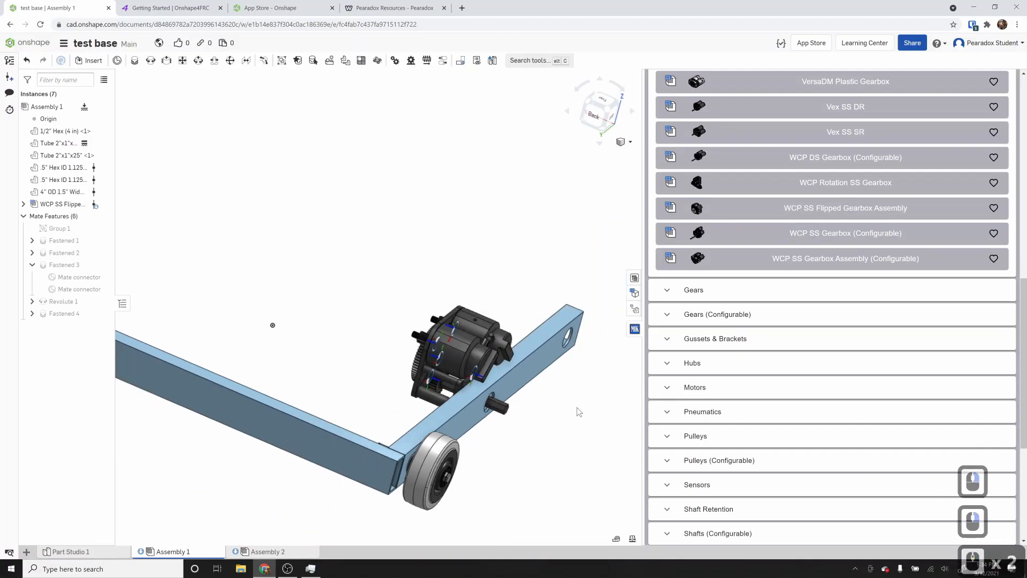
click(524, 61)
text(repli)
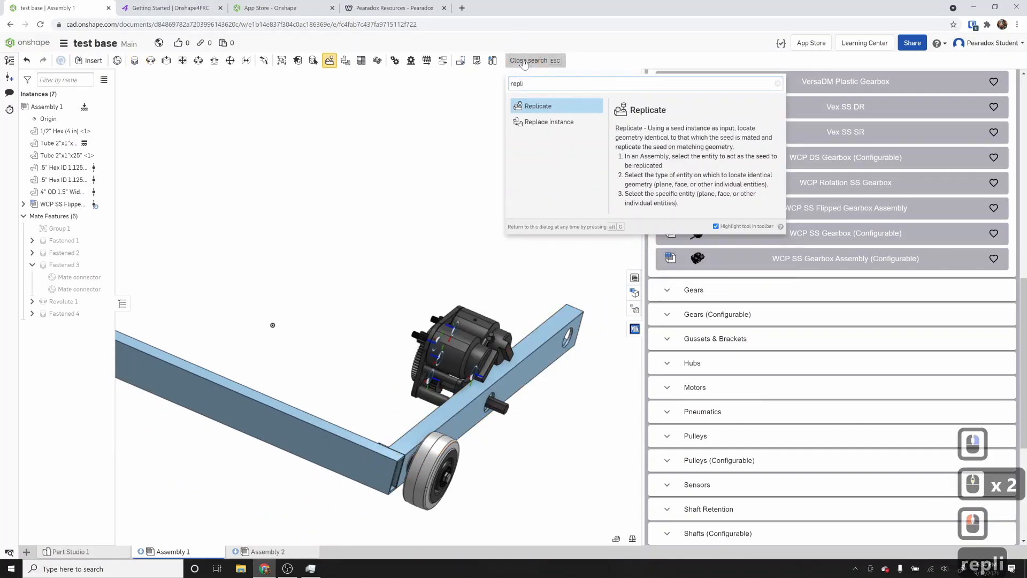
click(573, 105)
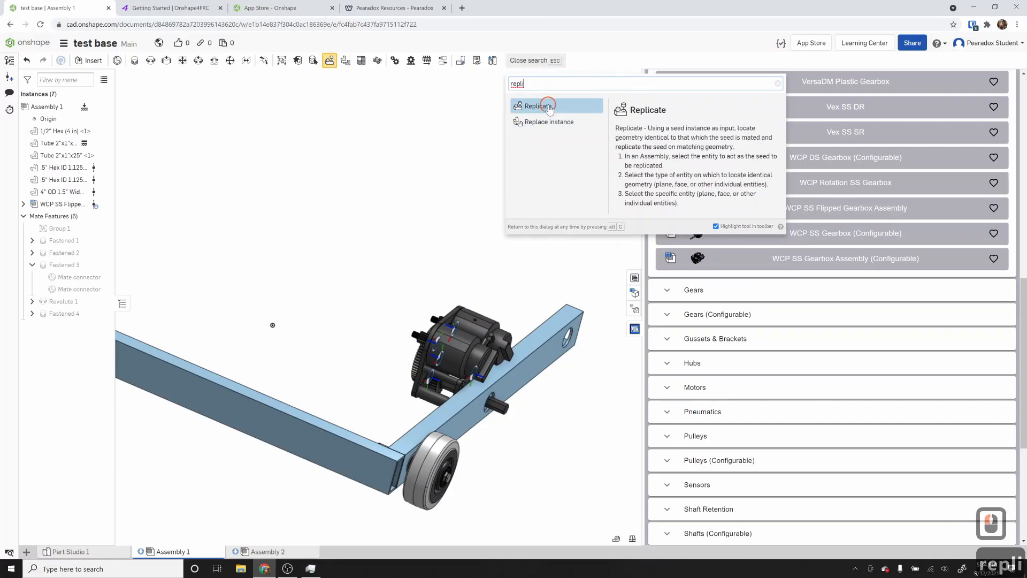
click(443, 474)
scroll(445, 476, up, 2)
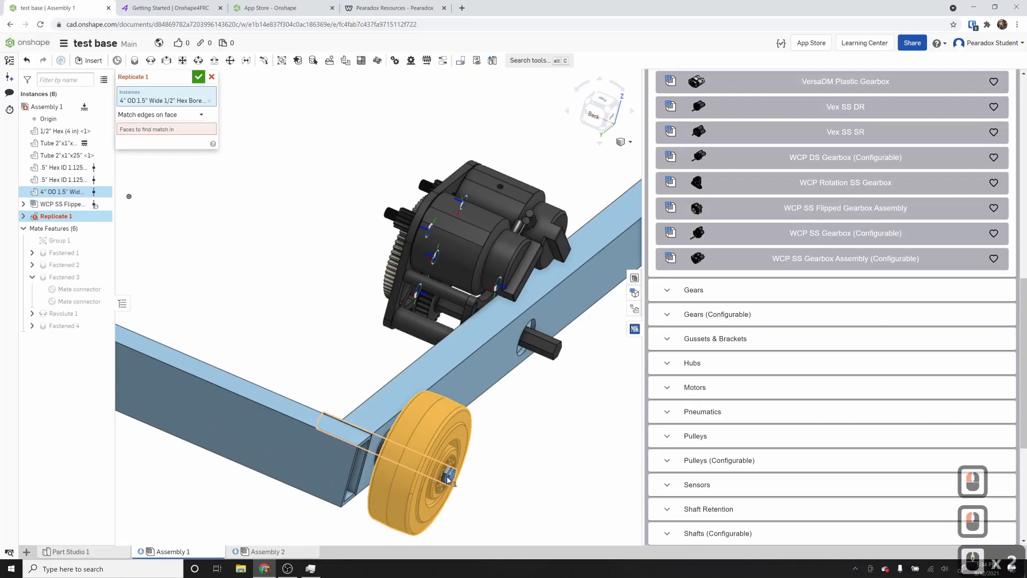
click(448, 477)
scroll(375, 461, up, 4)
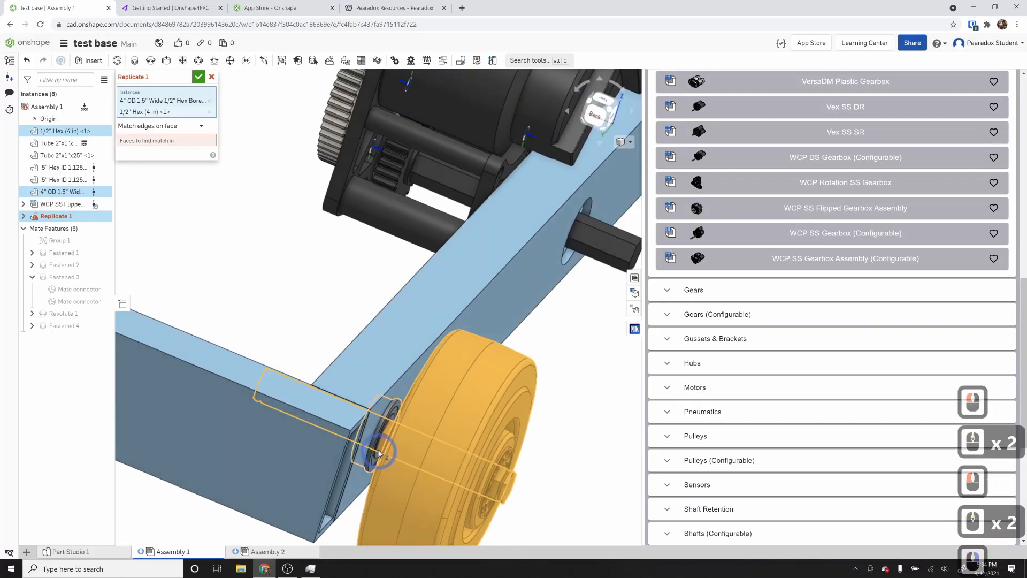
click(376, 450)
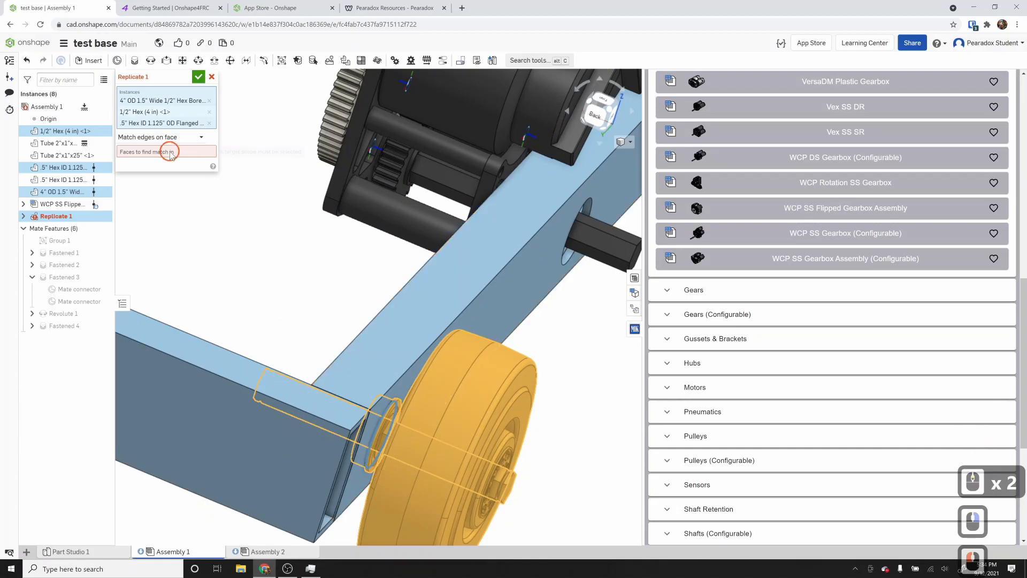
scroll(506, 268, down, 2)
click(521, 277)
right_drag(521, 278, 590, 319)
scroll(553, 292, down, 3)
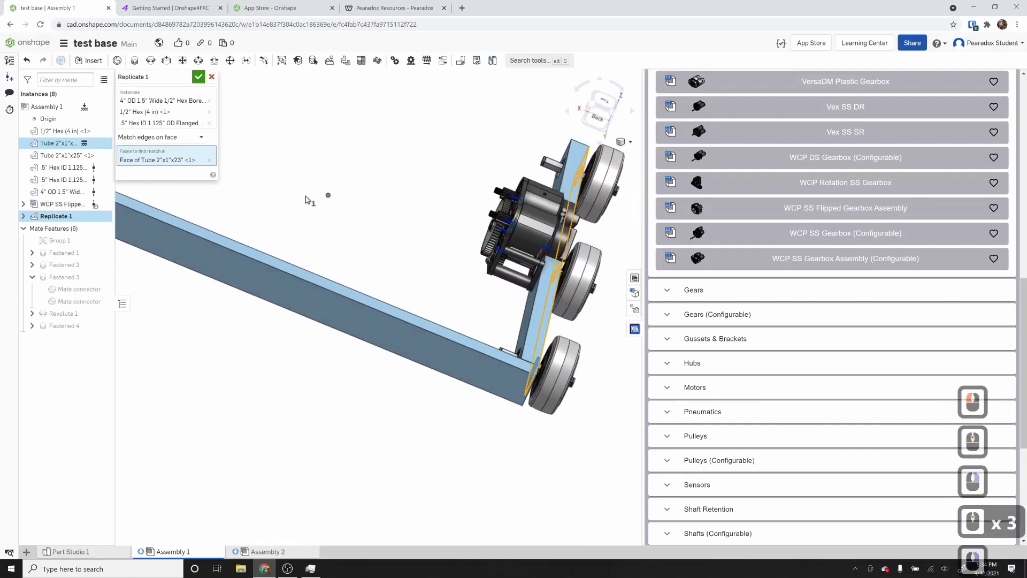
click(212, 77)
click(396, 213)
- Copy the corner's 4" OD wheel, both flanged hex bearings and the 1/2" hex shaft, and paste them beside the frame
right_drag(423, 247, 410, 245)
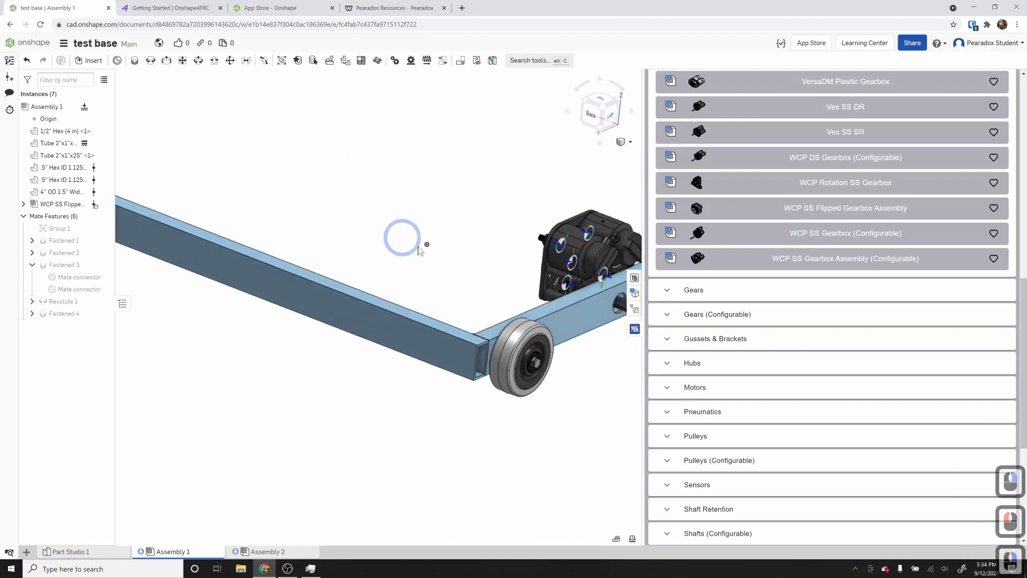
scroll(440, 257, down, 3)
scroll(497, 353, up, 2)
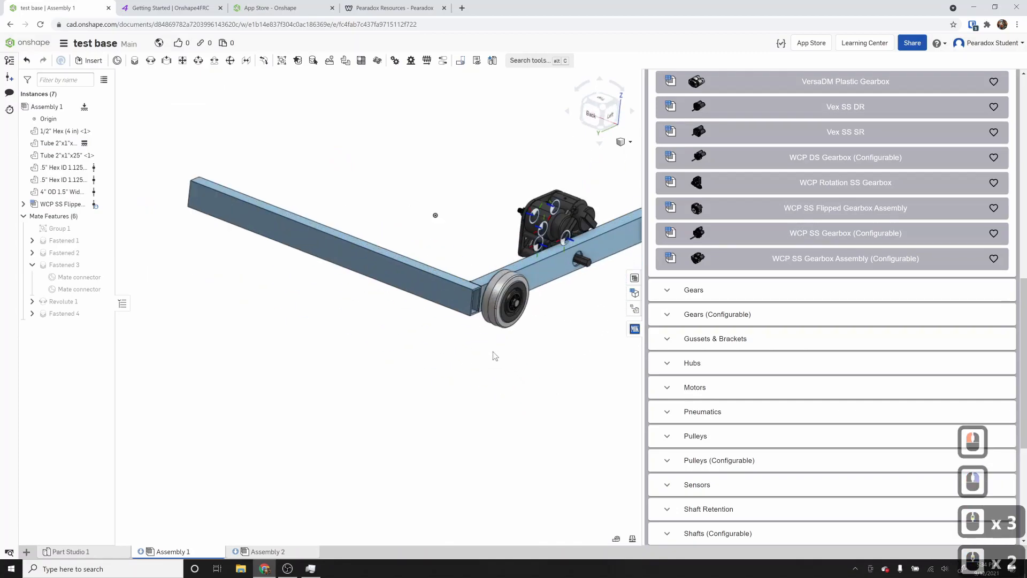
scroll(505, 326, up, 3)
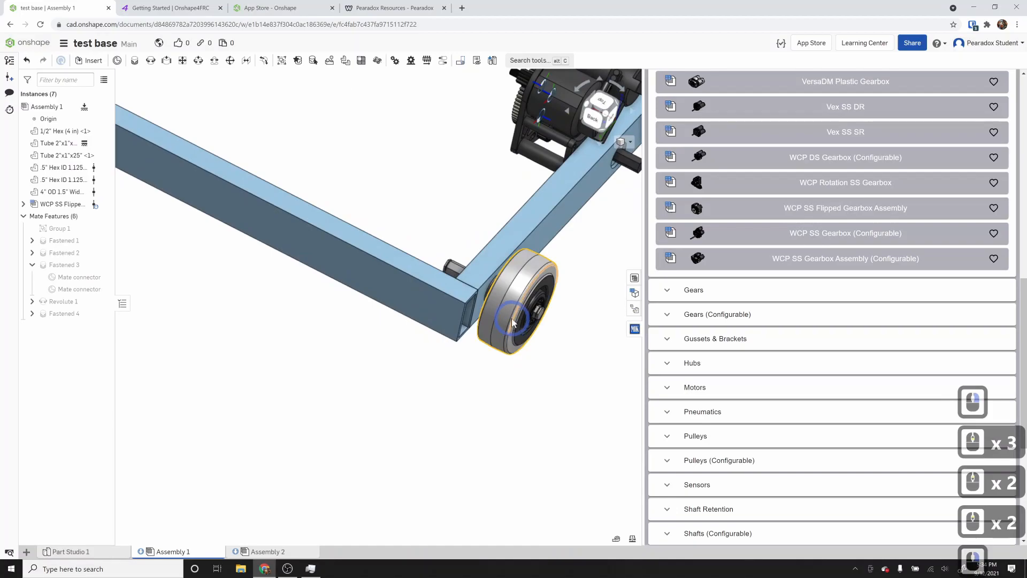
key(Escape)
click(508, 320)
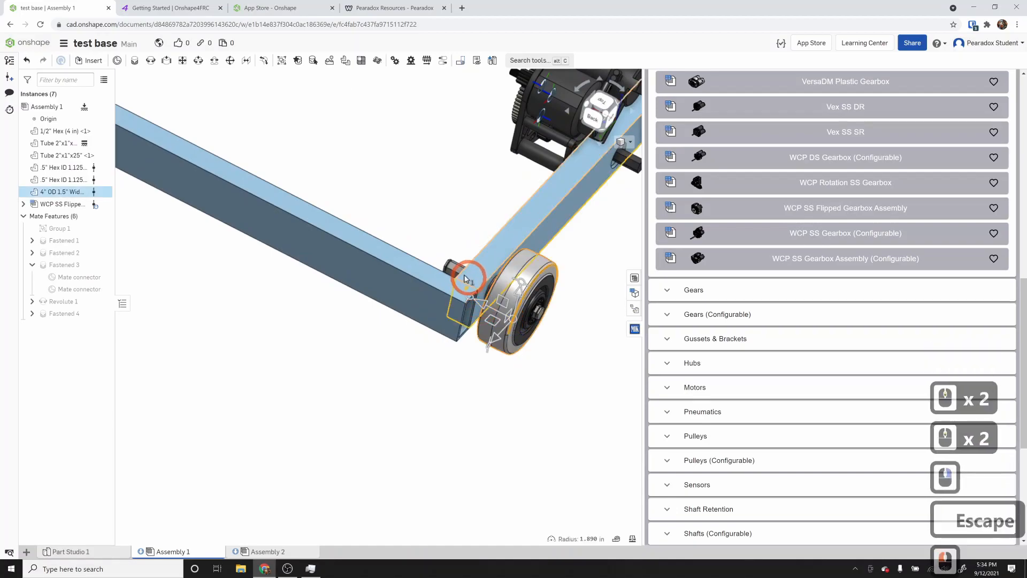
click(583, 351)
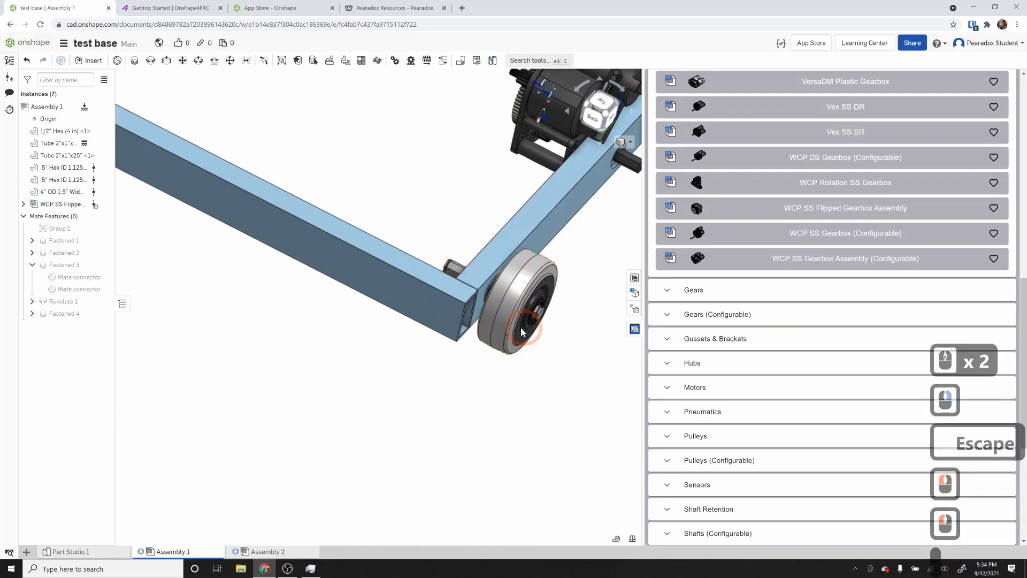
click(46, 191)
click(47, 180)
click(48, 167)
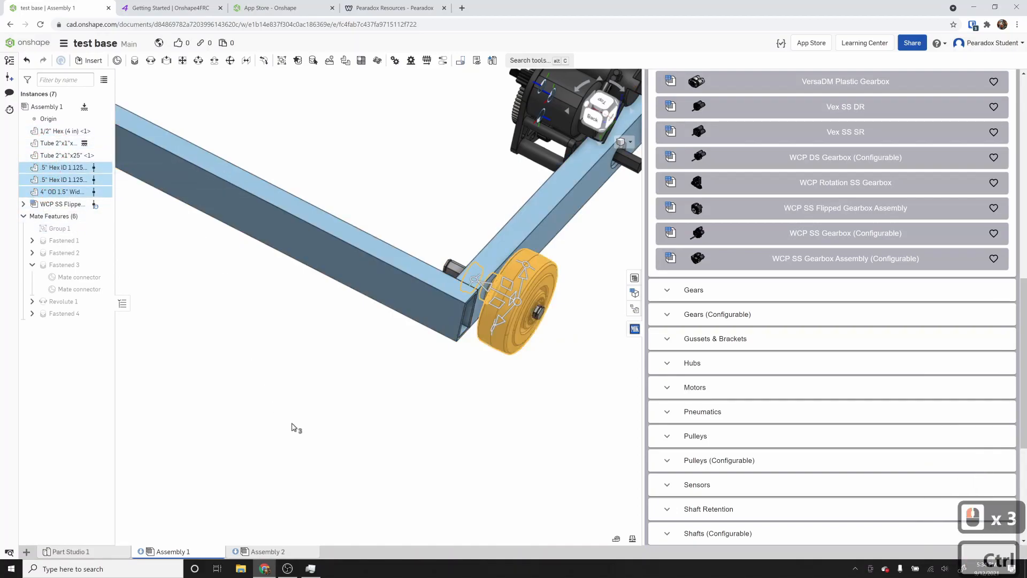
right_drag(435, 359, 445, 366)
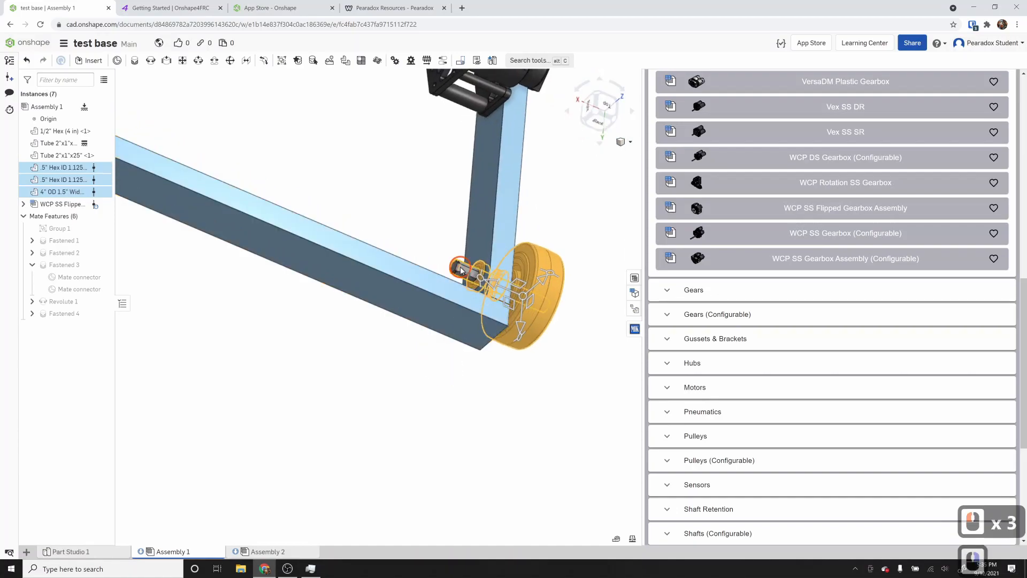
click(464, 271)
key(ctrl+c)
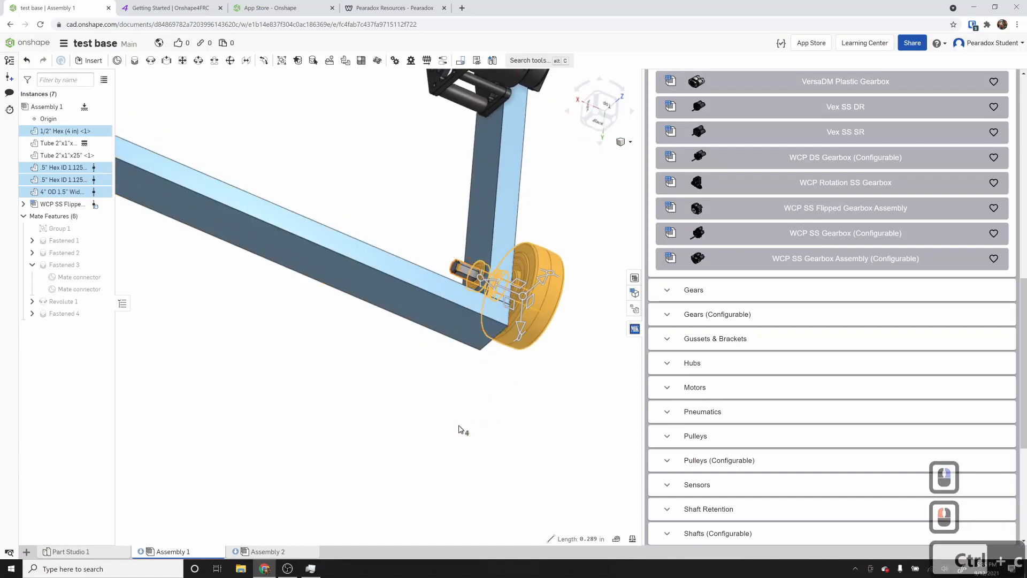
key(ctrl+v)
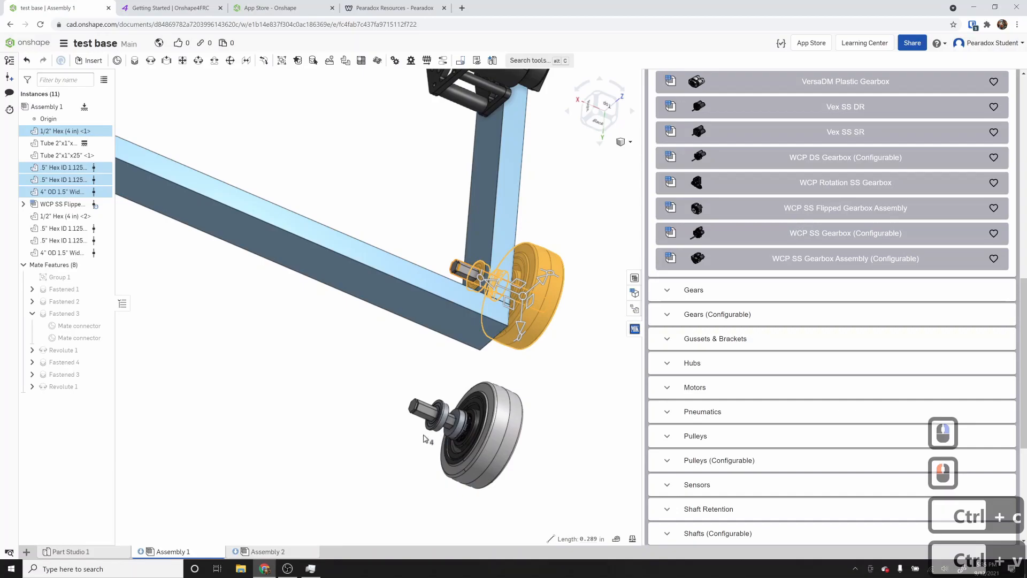
- Try to group the original wheel, two bearings and hex shaft, and delete that group feature
click(280, 63)
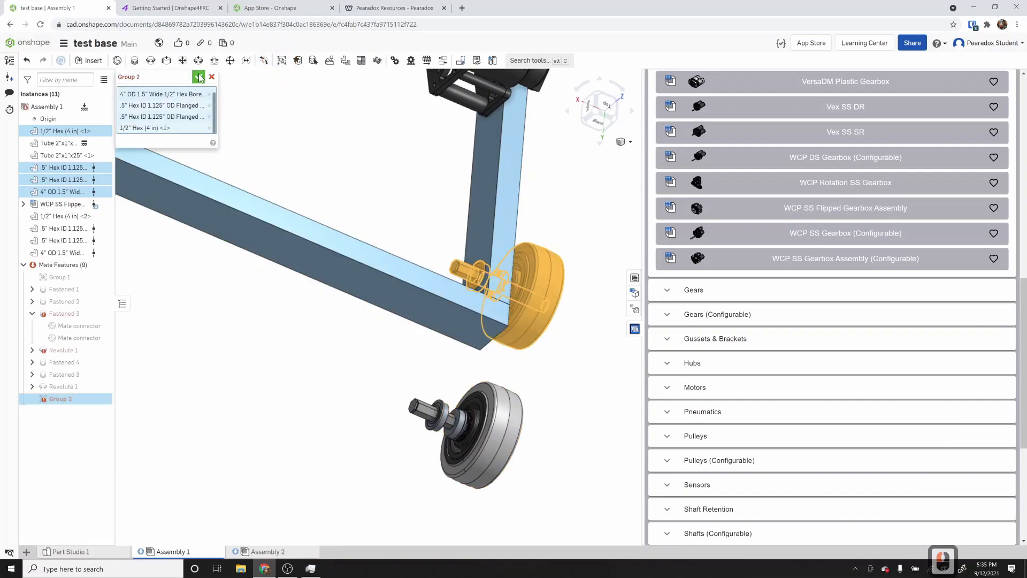
click(200, 78)
right_drag(241, 320, 312, 330)
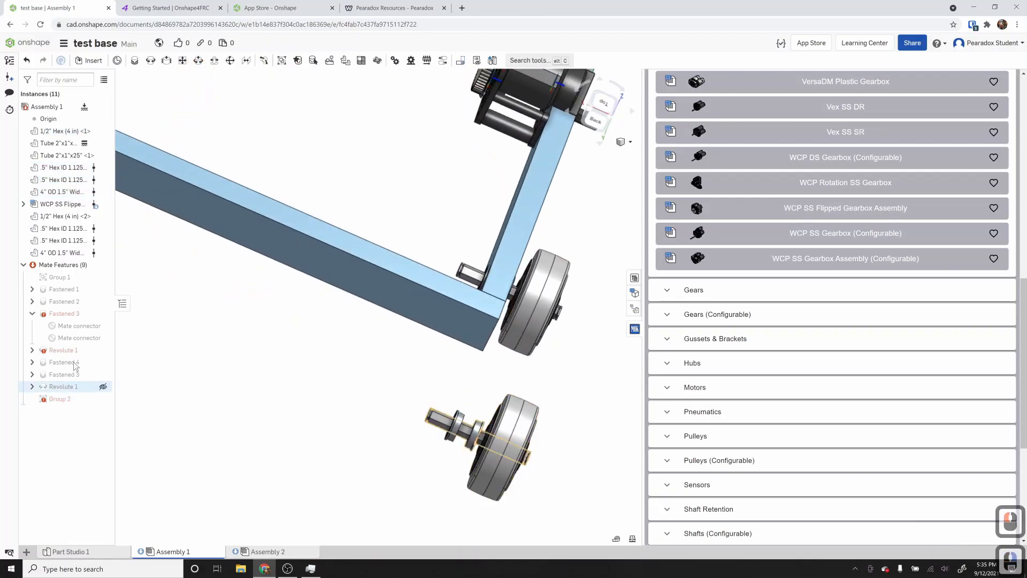
click(60, 399)
key(Delete)
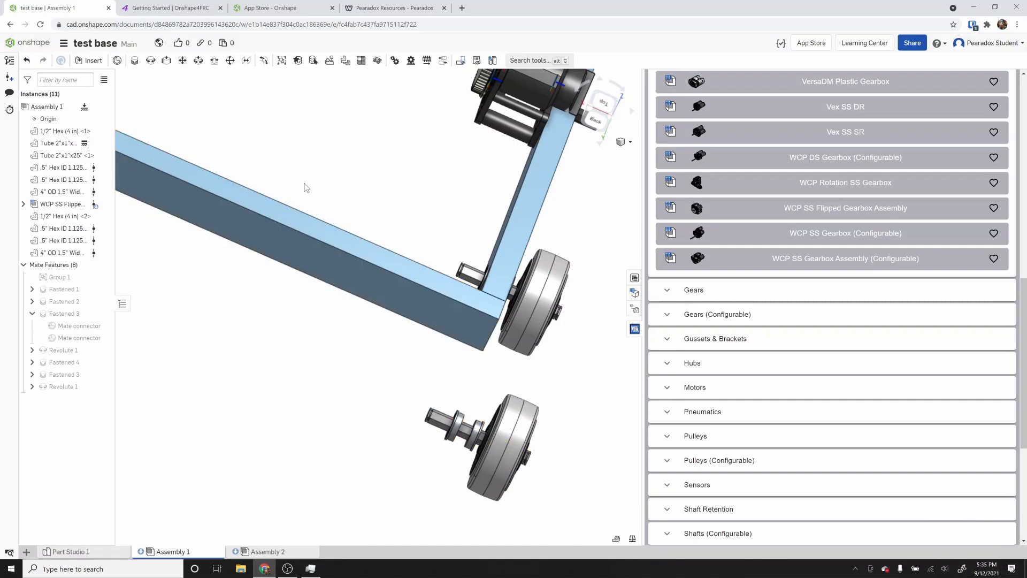
- Check the full drive base in Assembly 2 and return to Assembly 1
scroll(352, 351, down, 3)
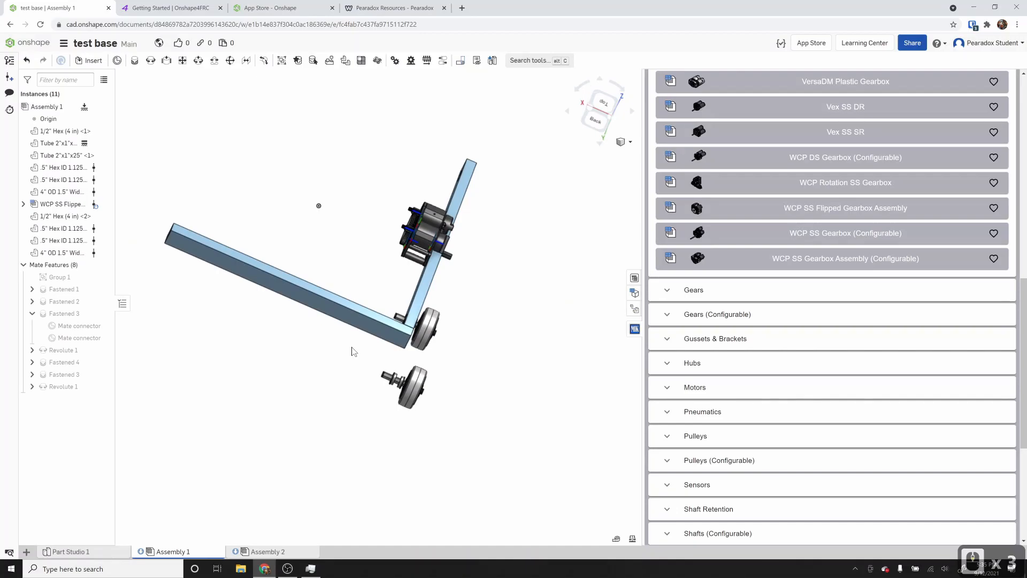
click(270, 551)
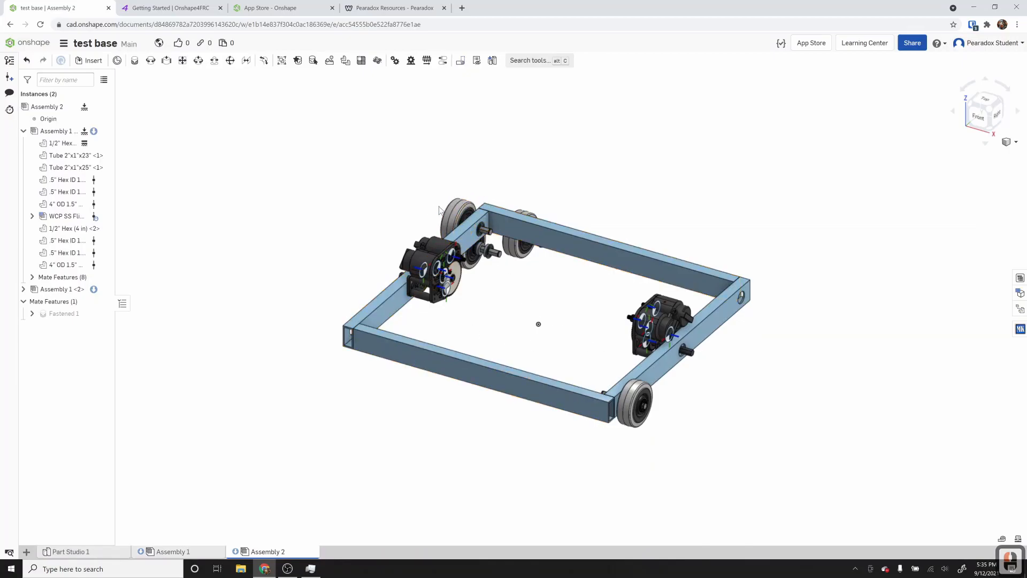
right_drag(348, 339, 355, 350)
click(175, 552)
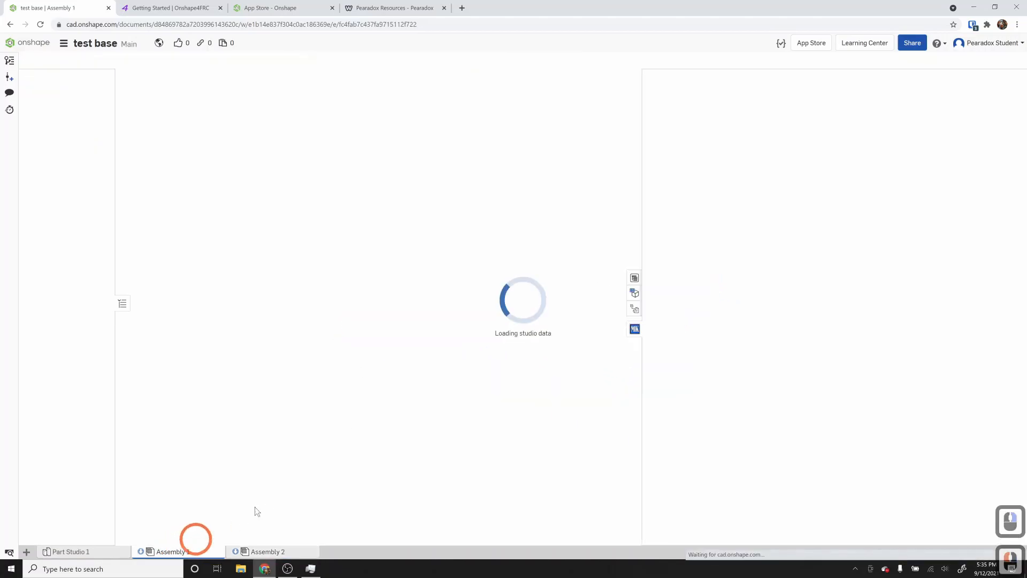
- Delete the pasted wheel copy and select its leftover hex shaft and two bearings for removal
click(366, 428)
click(404, 401)
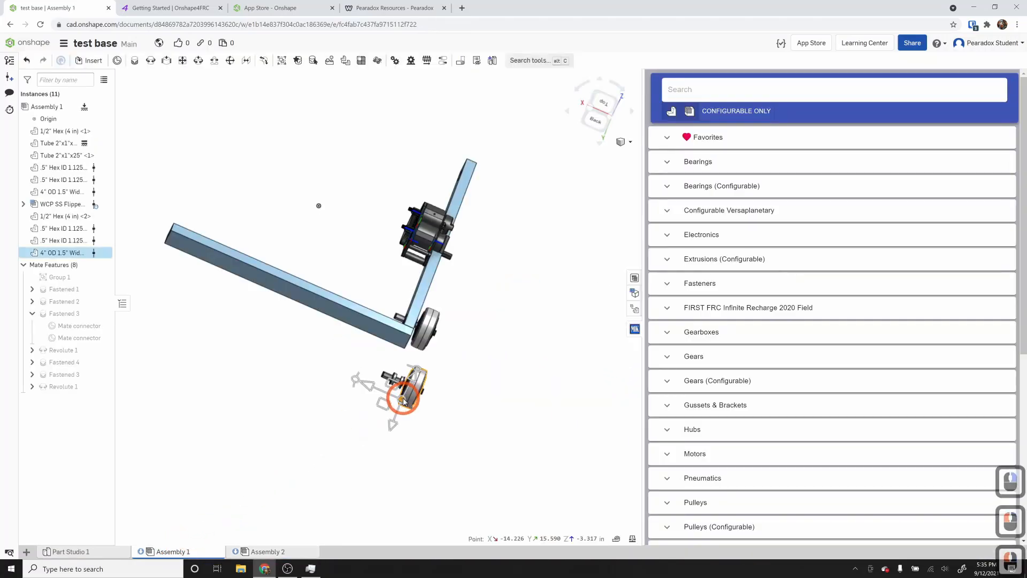
key(Delete)
drag(447, 419, 364, 361)
click(340, 417)
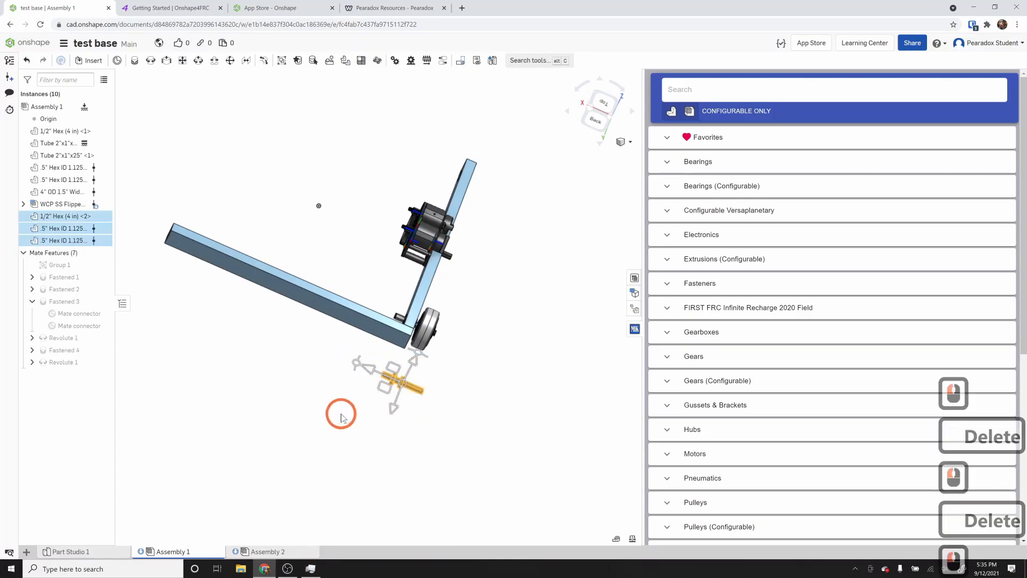